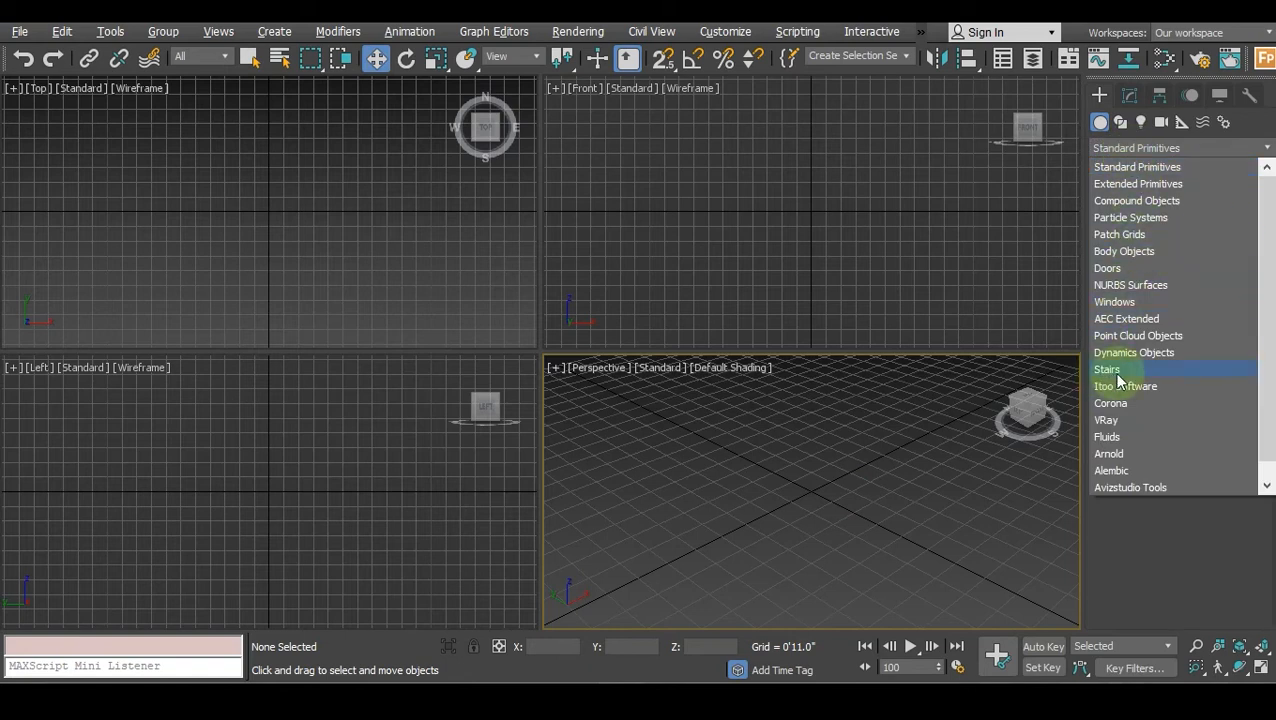
Create a straight stair in the Perspective viewport, about 12'2" long, 2'10" wide and 6'11" in overall rise.
click(1112, 370)
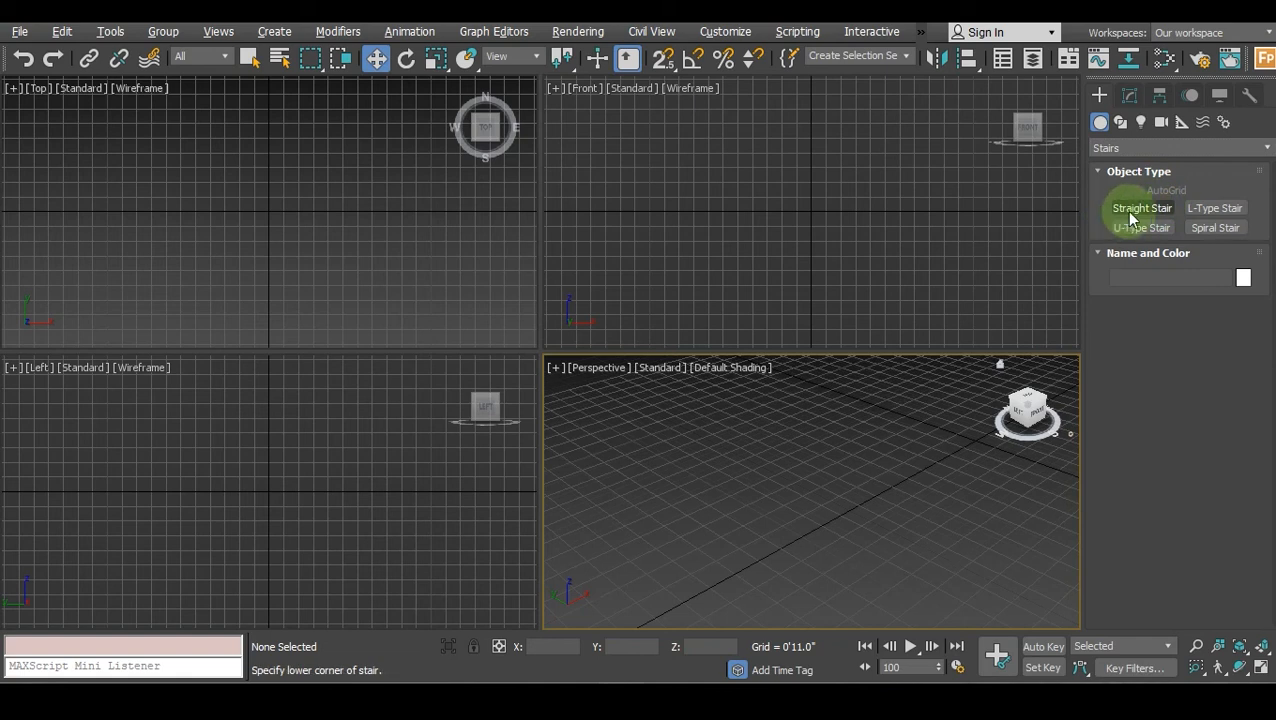
click(1135, 214)
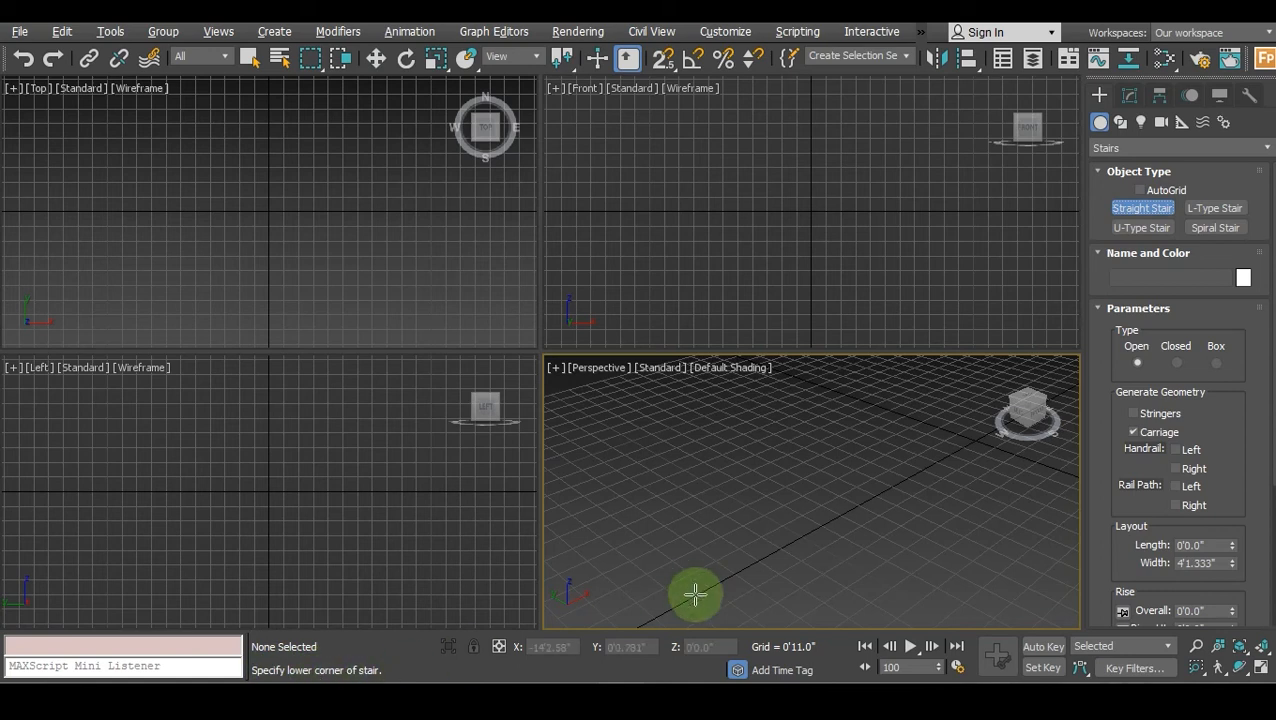
drag(703, 588, 603, 472)
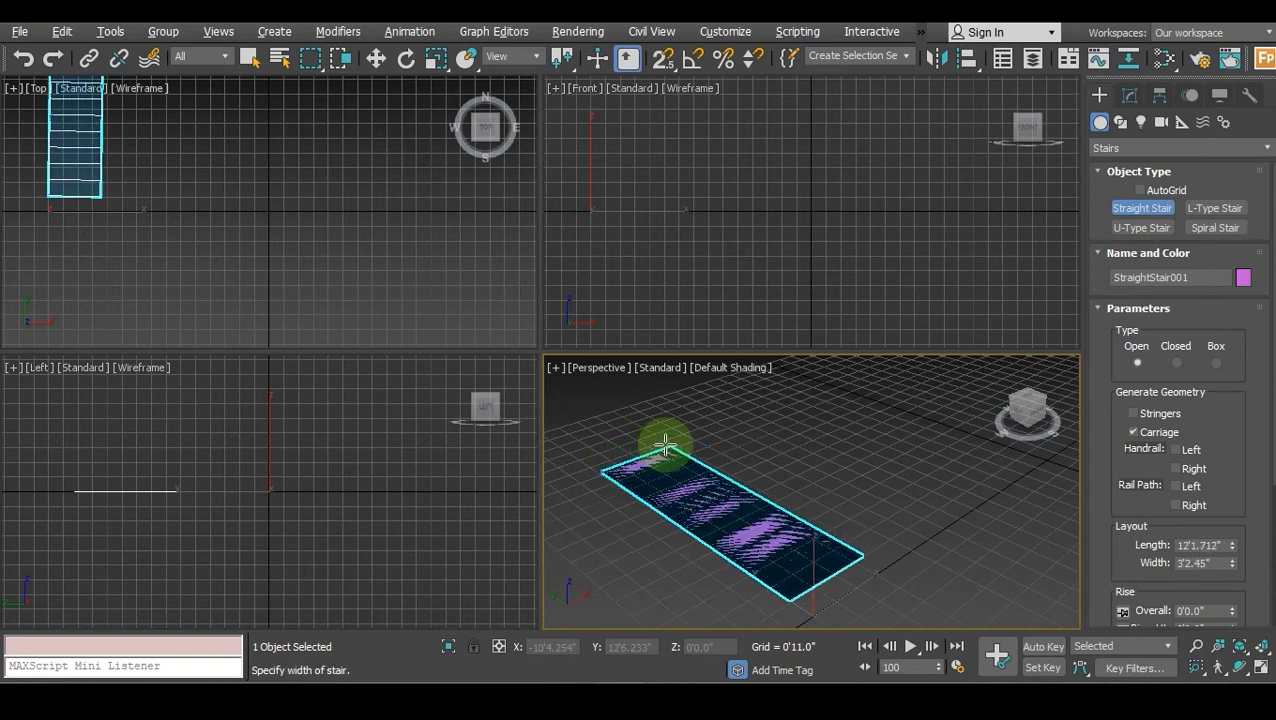
click(658, 450)
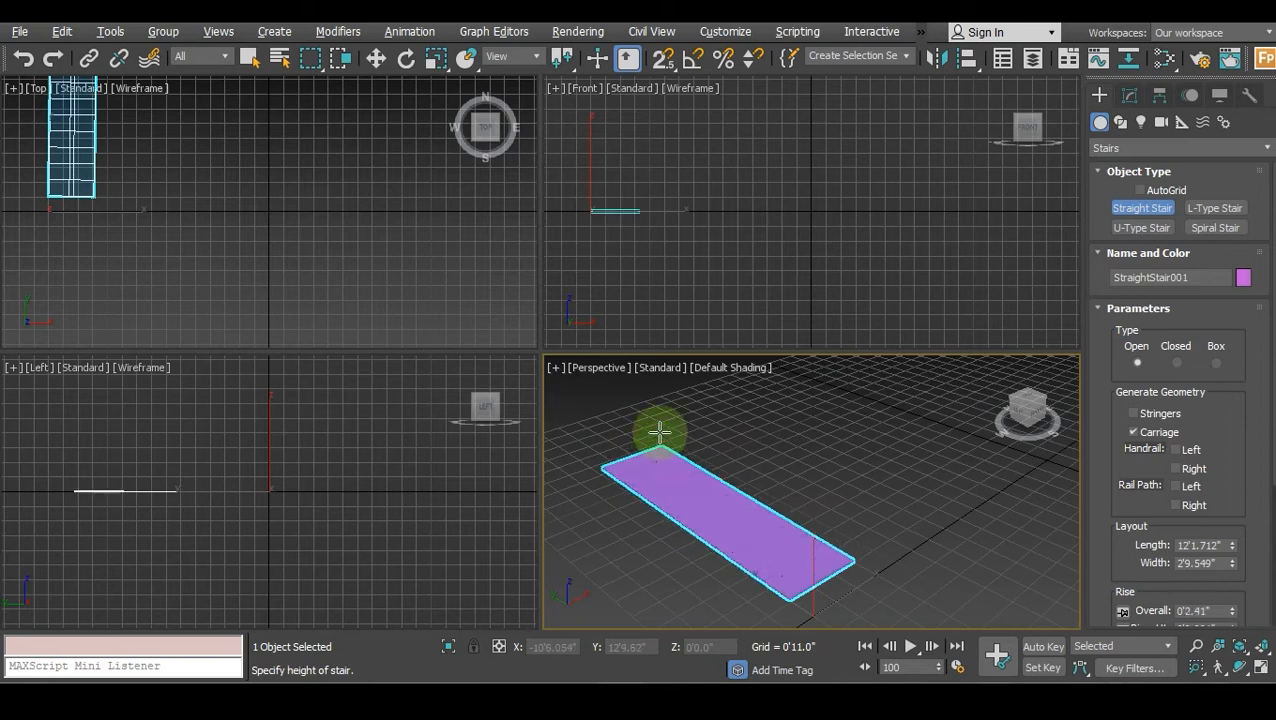
scroll(720, 424, down, 5)
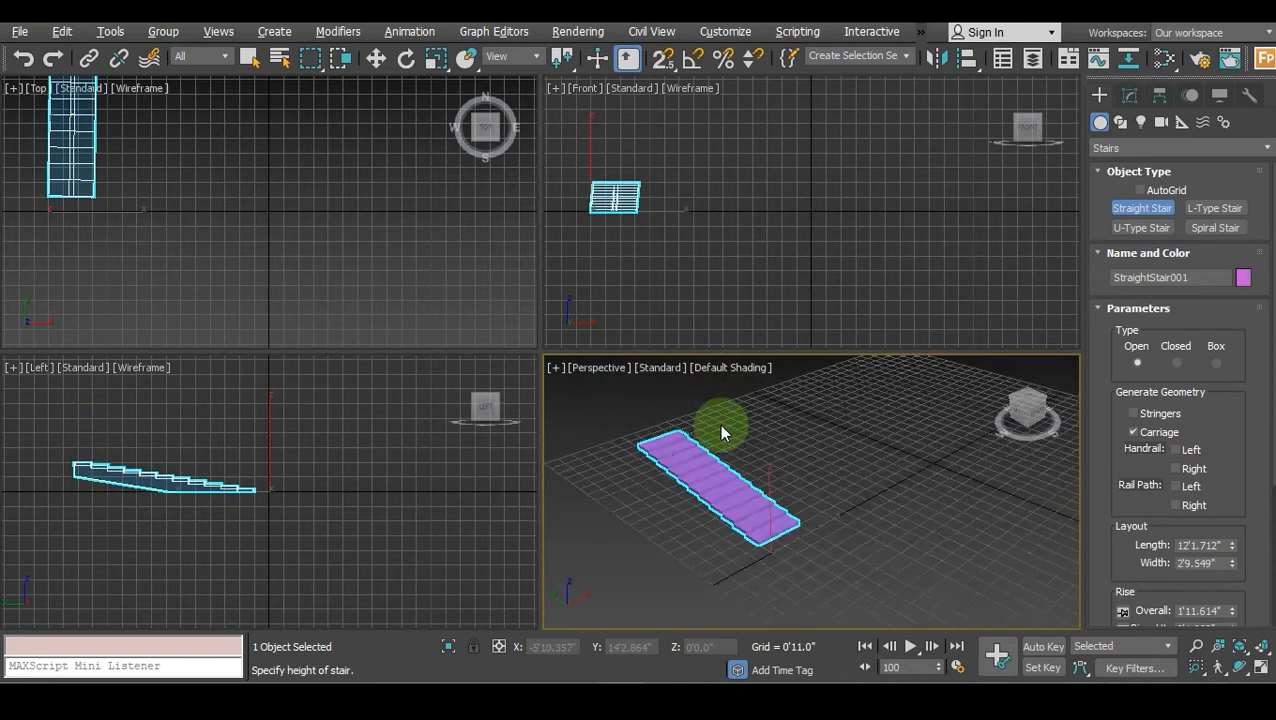
middle_drag(724, 388, 716, 427)
click(722, 378)
scroll(732, 440, up, 3)
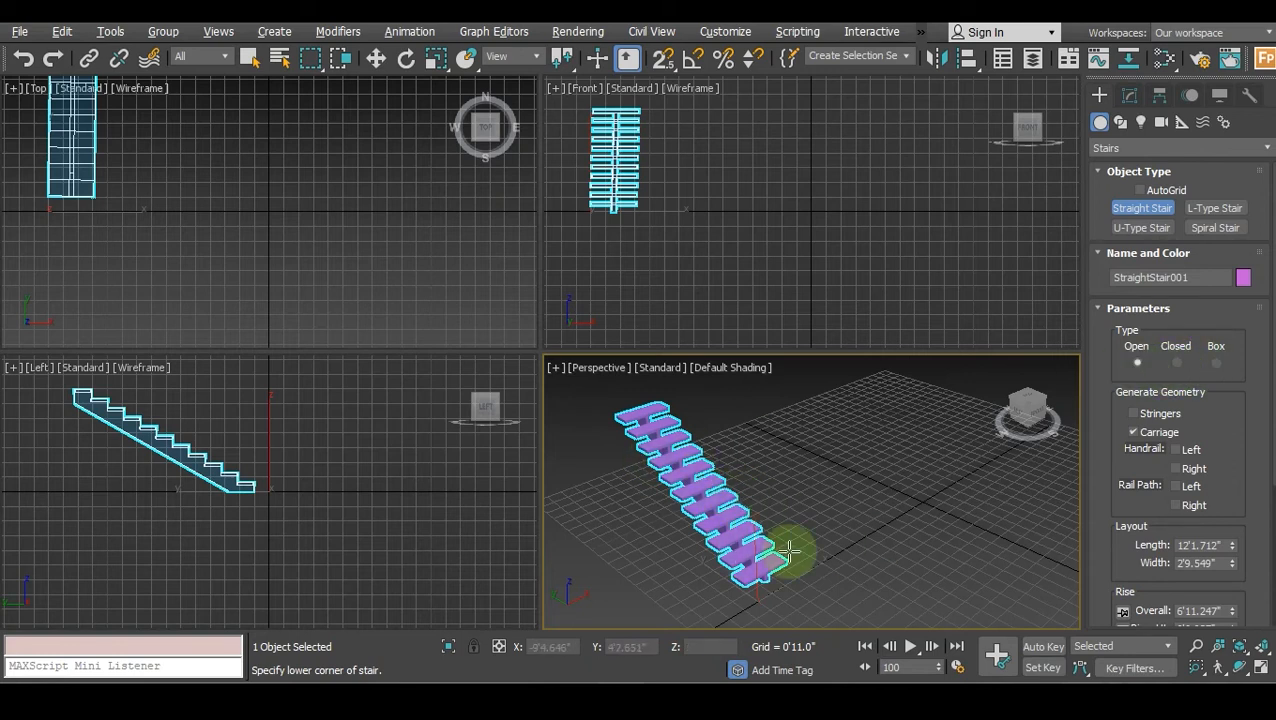
Try the Closed and Box types on the straight stair and return it to Open.
click(1177, 364)
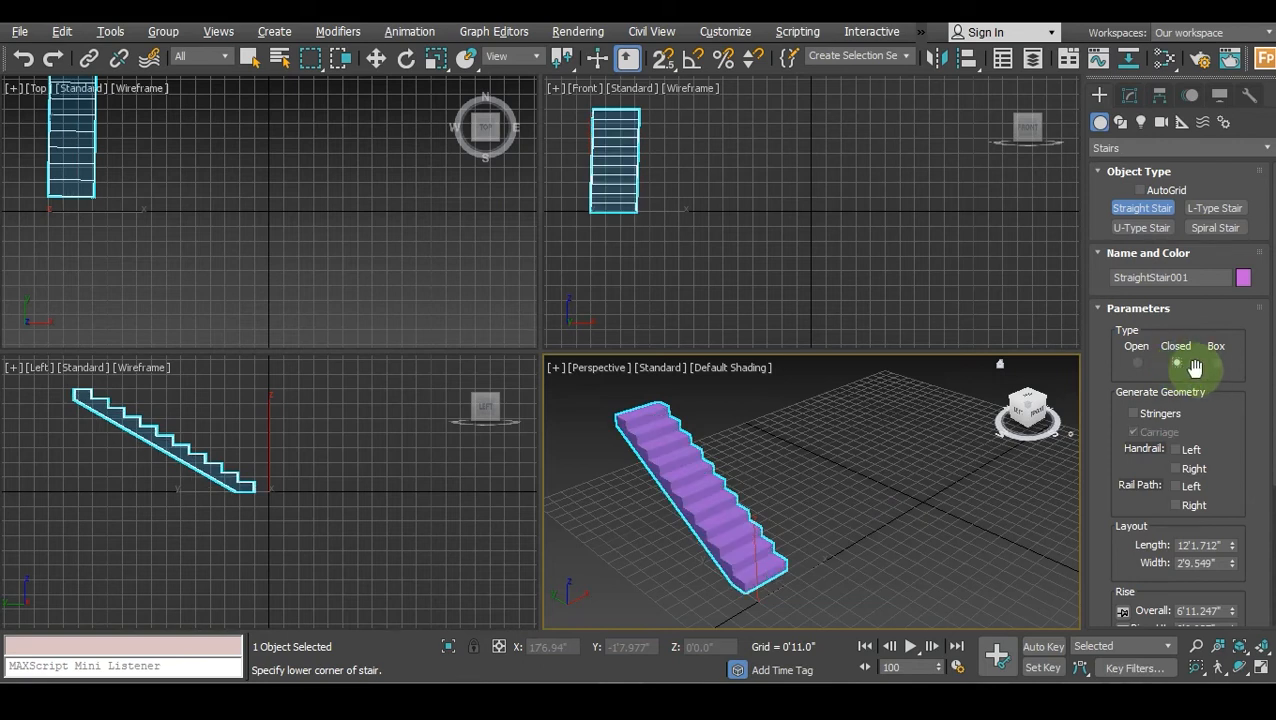
click(1213, 368)
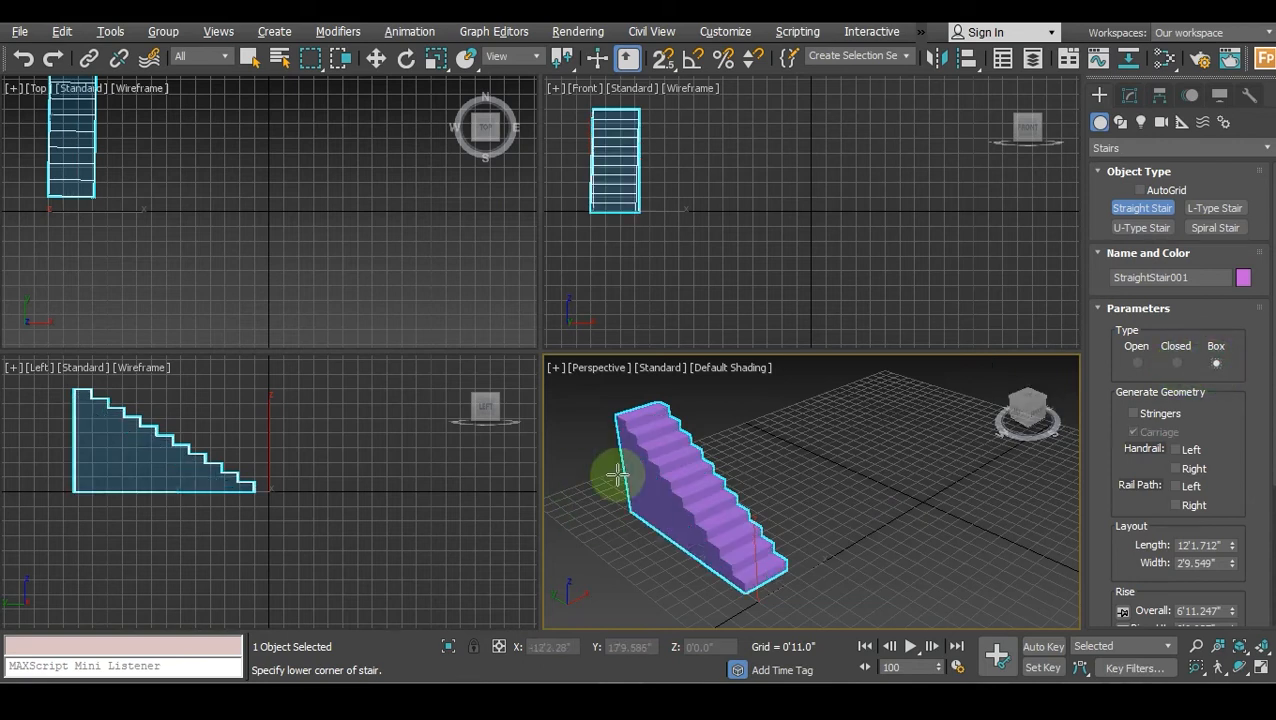
scroll(625, 472, up, 3)
middle_drag(703, 515, 697, 474)
click(1140, 364)
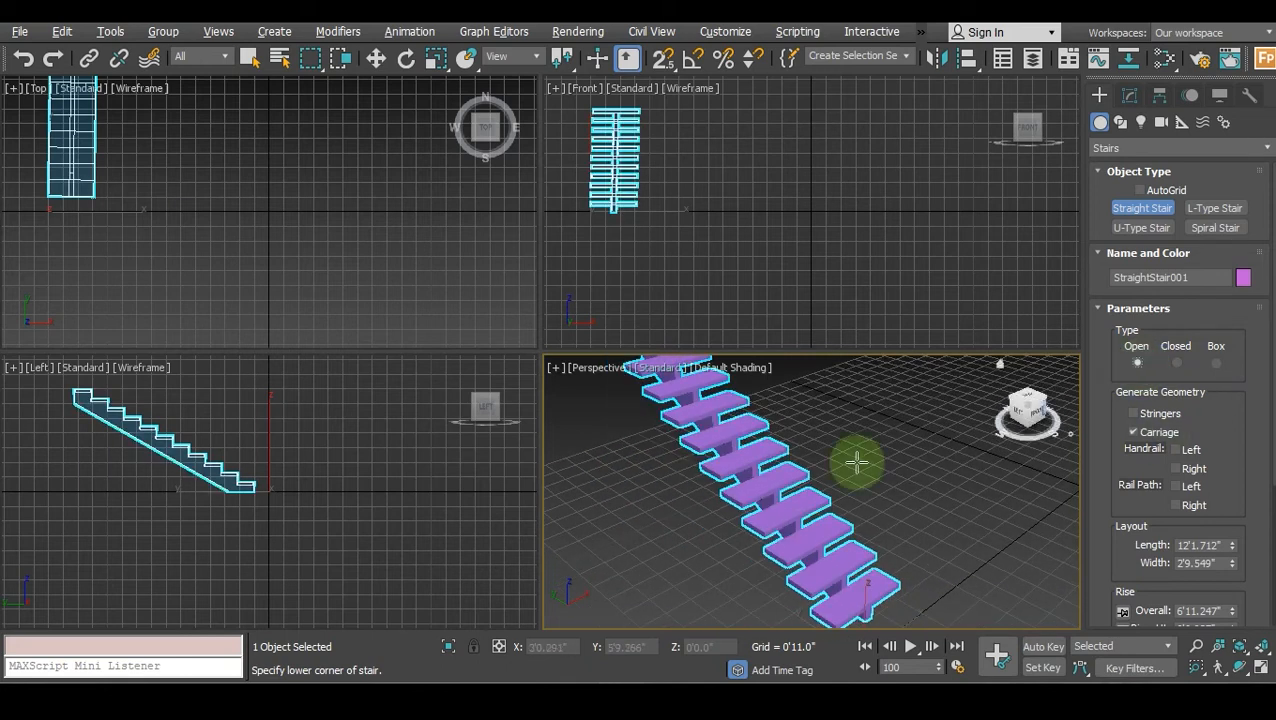
scroll(797, 490, up, 2)
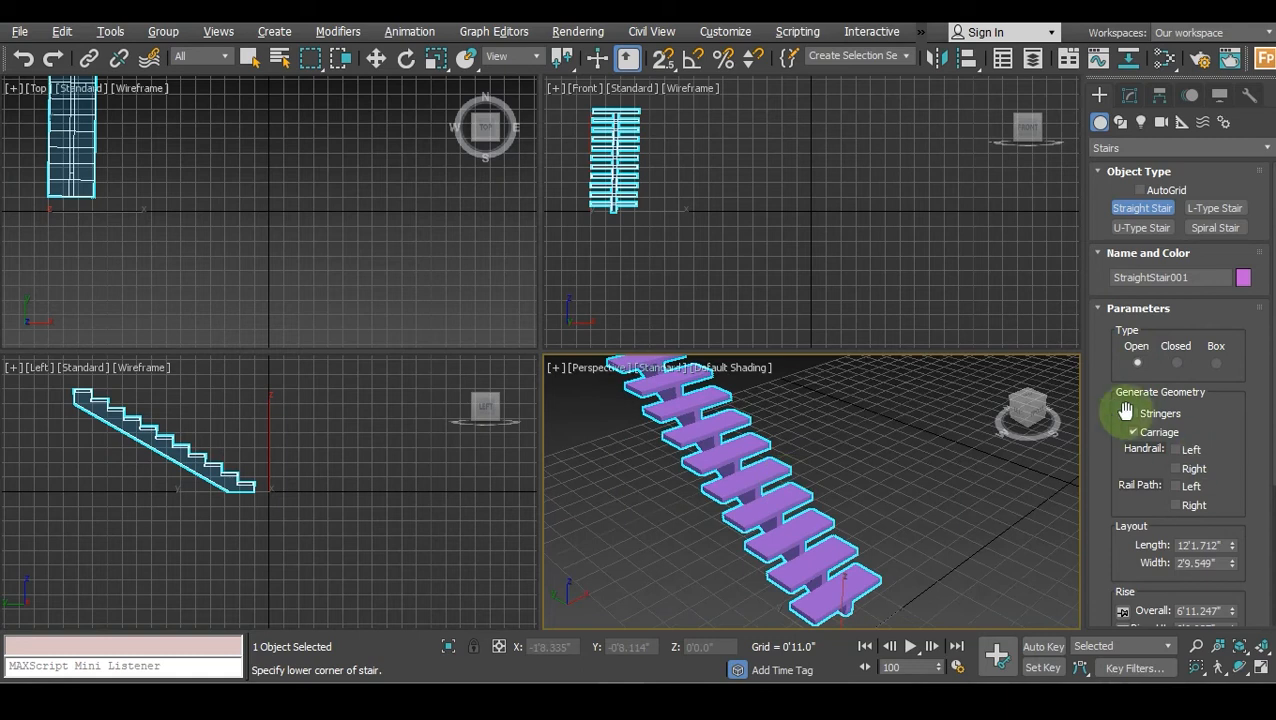
Try stringers on the open stair, inspect them at the upper steps and switch them off again.
scroll(1219, 399, down, 2)
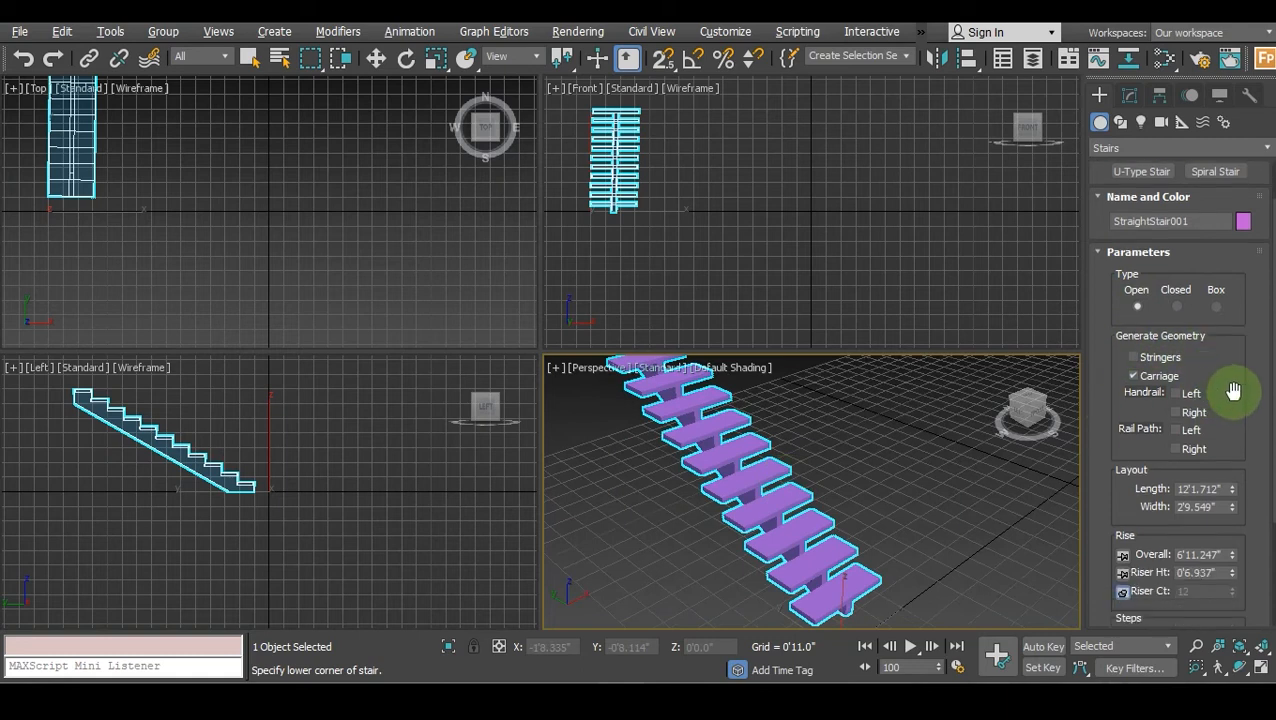
click(1145, 365)
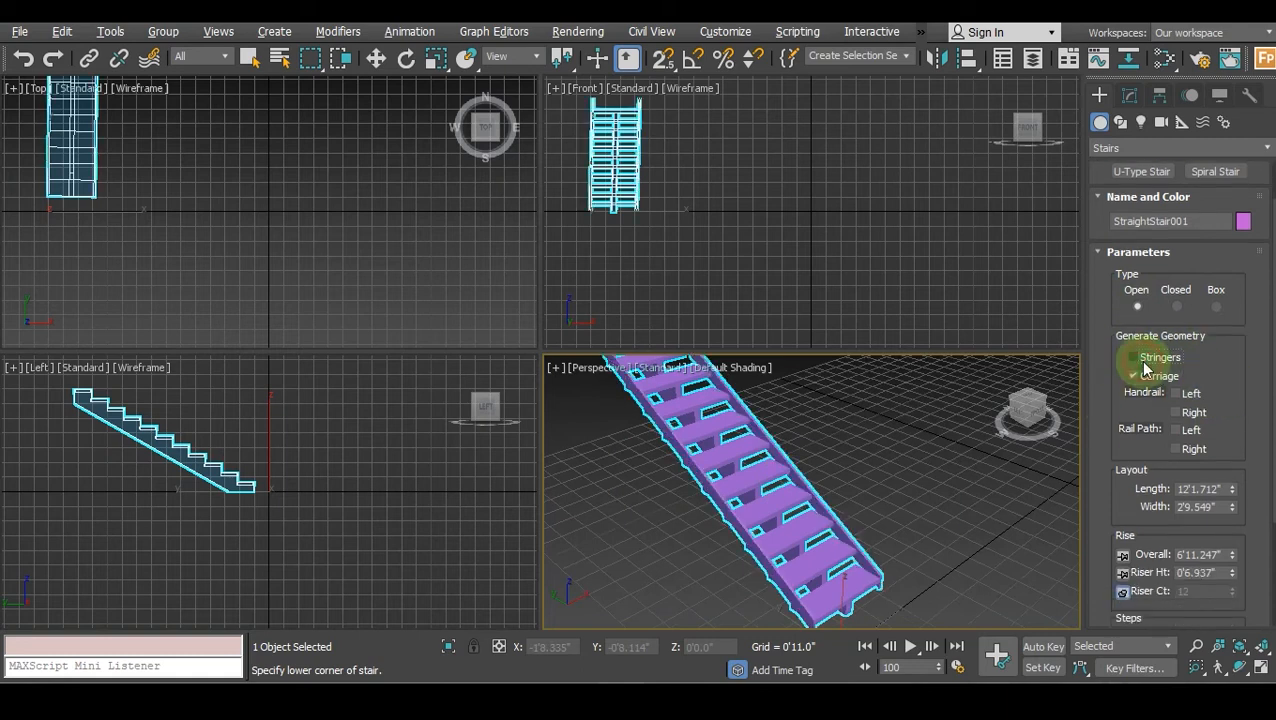
middle_drag(834, 551, 970, 652)
scroll(722, 417, up, 4)
middle_drag(833, 433, 755, 486)
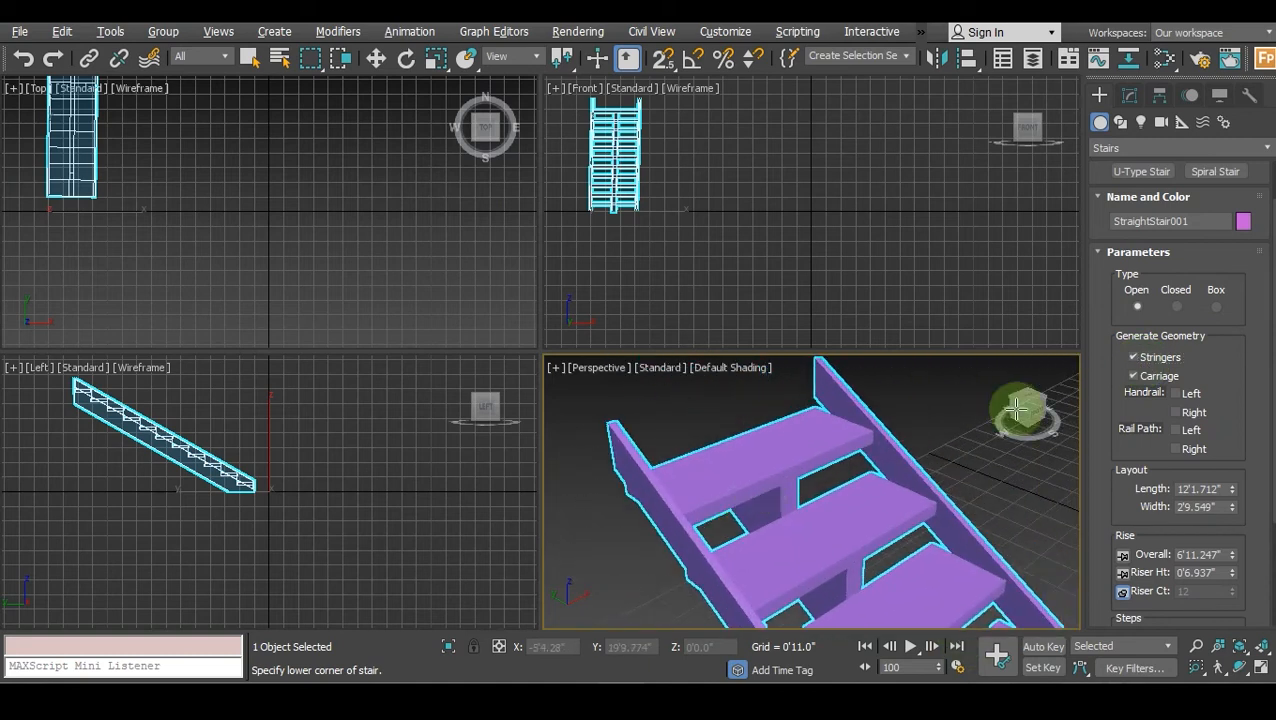
click(1137, 362)
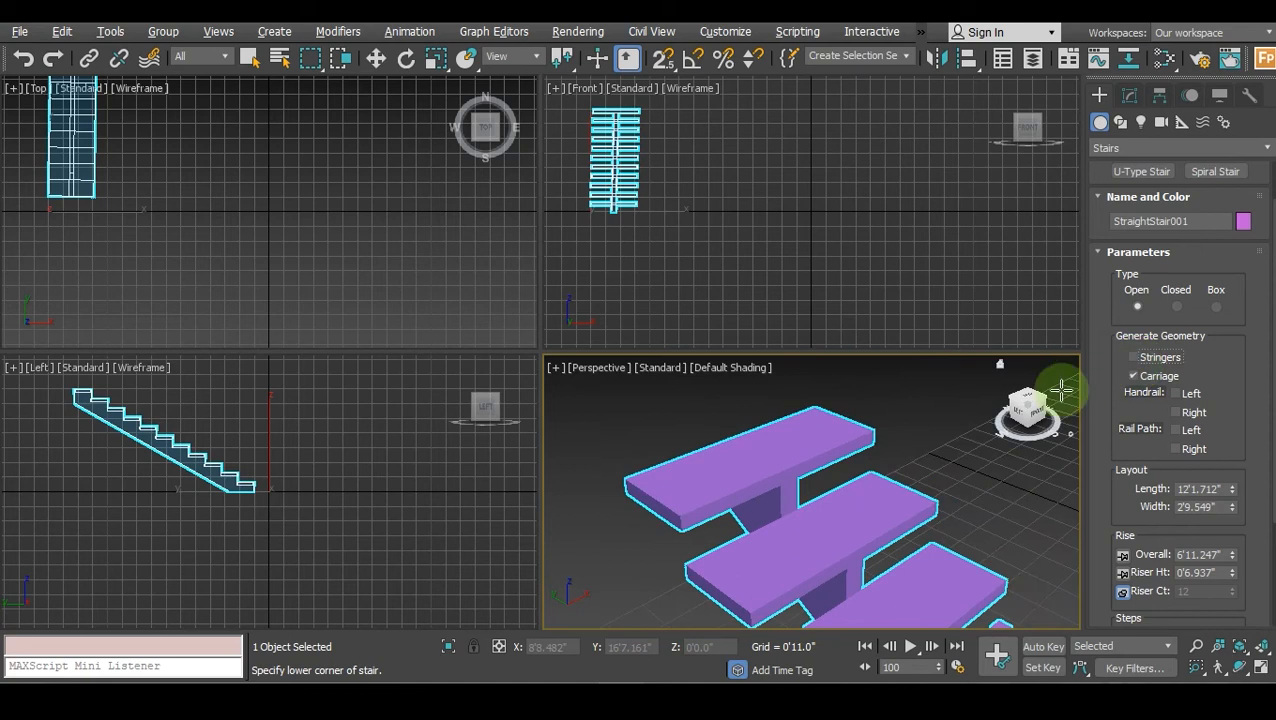
scroll(963, 521, down, 4)
middle_drag(963, 521, 648, 388)
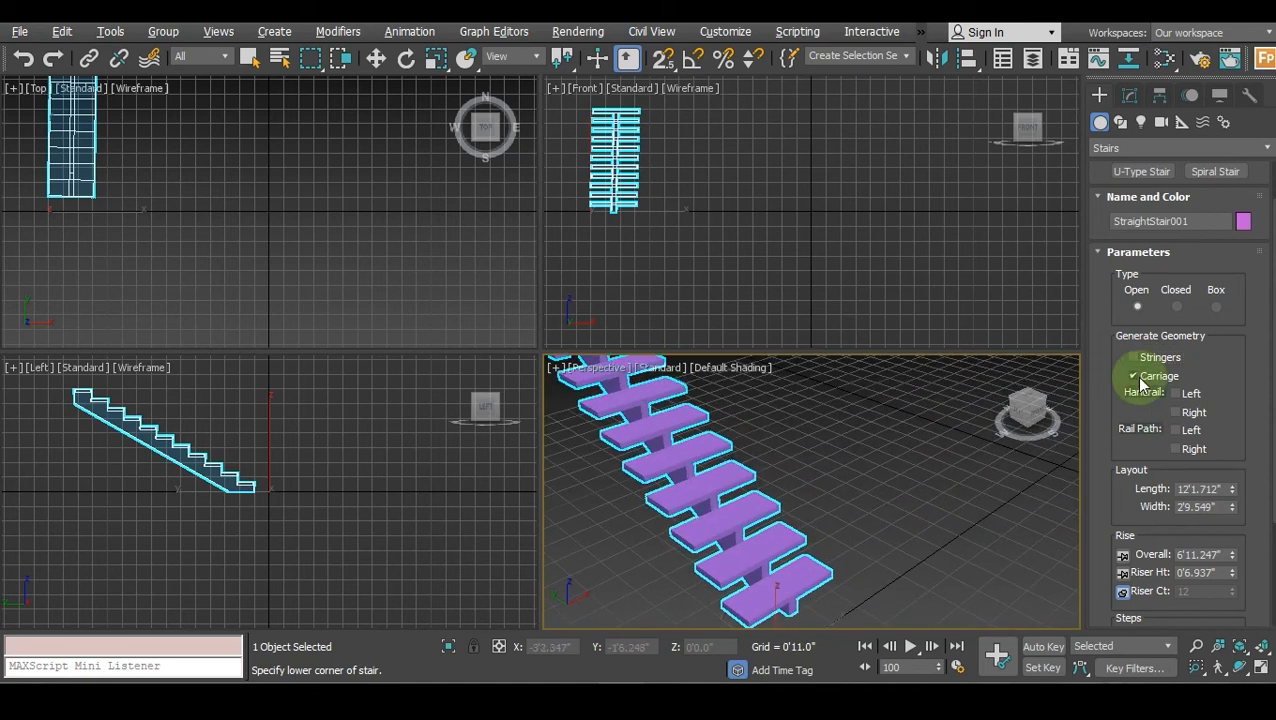
Remove the stair's carriage to compare the floating steps and restore it.
click(1133, 375)
middle_drag(748, 556, 868, 578)
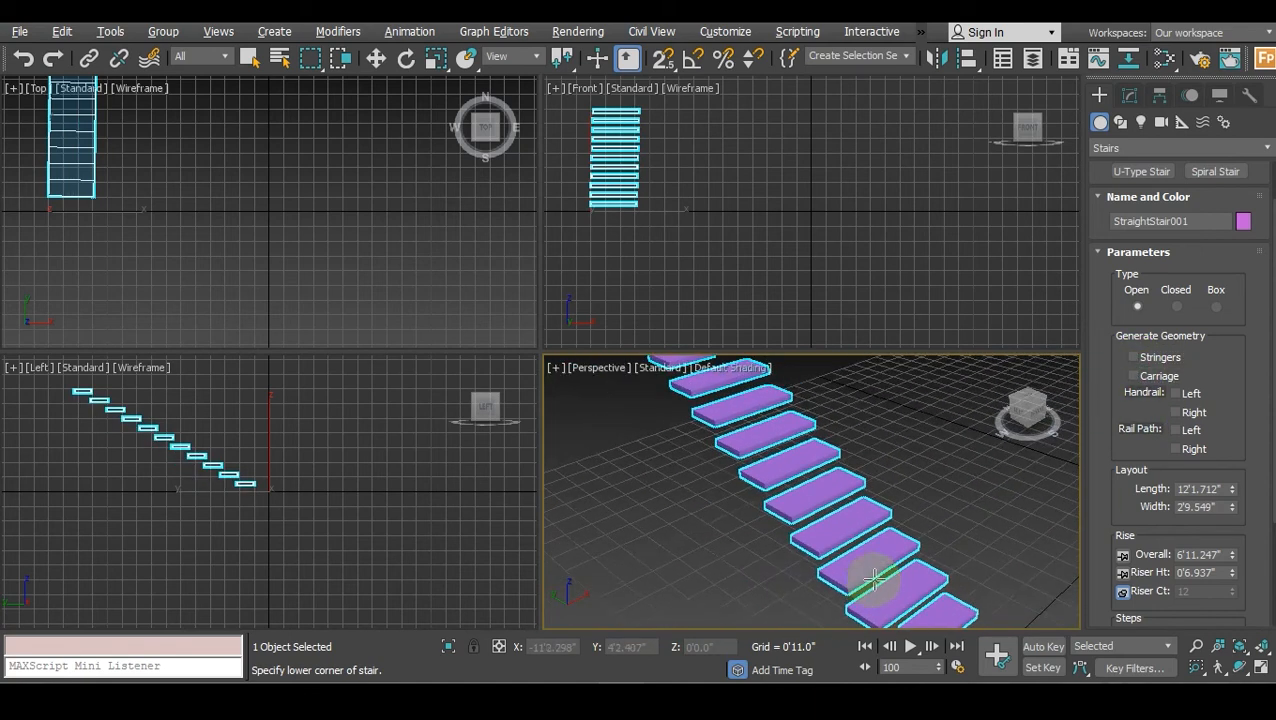
scroll(870, 575, down, 2)
middle_drag(958, 628, 891, 584)
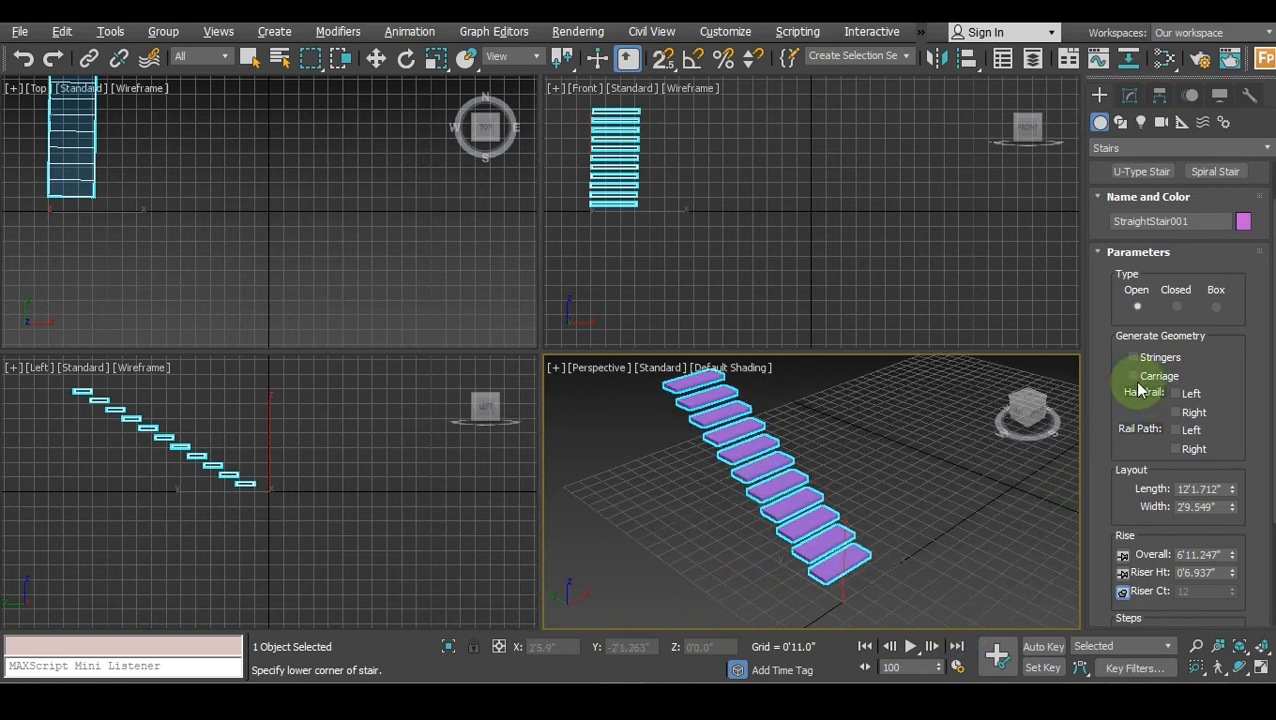
click(1134, 376)
scroll(790, 521, up, 1)
scroll(790, 521, up, 1)
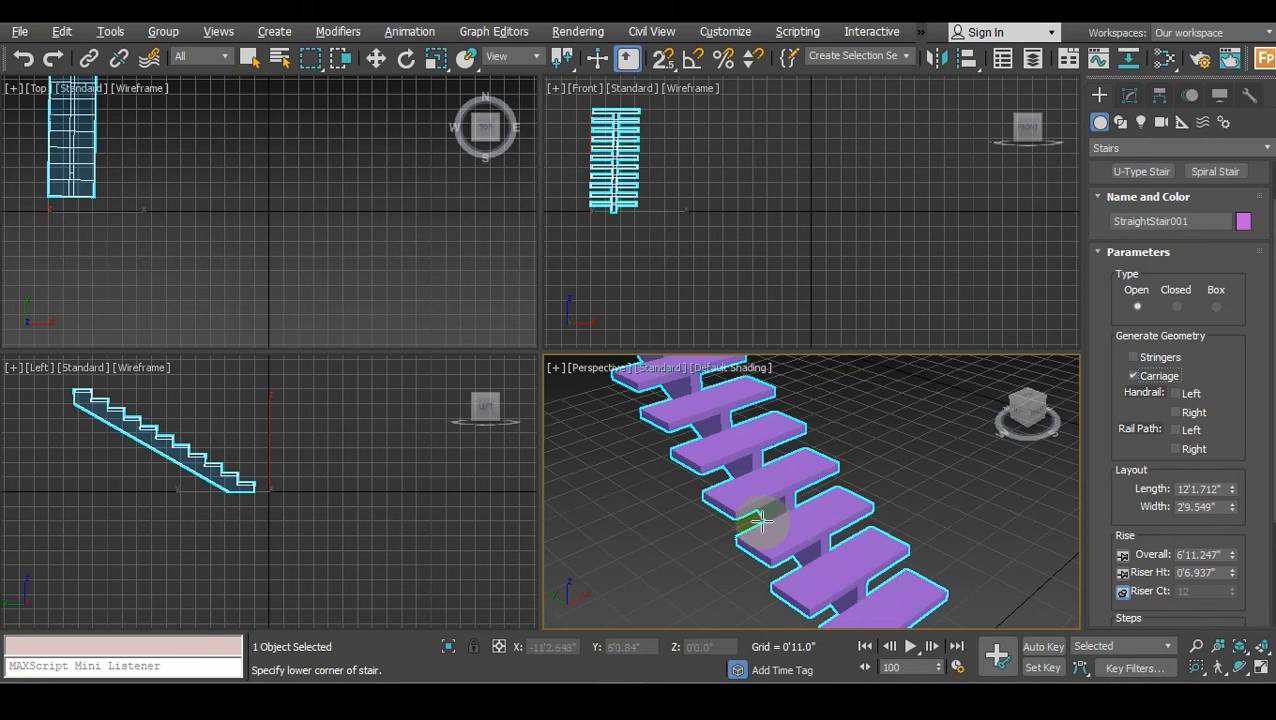
scroll(761, 521, up, 2)
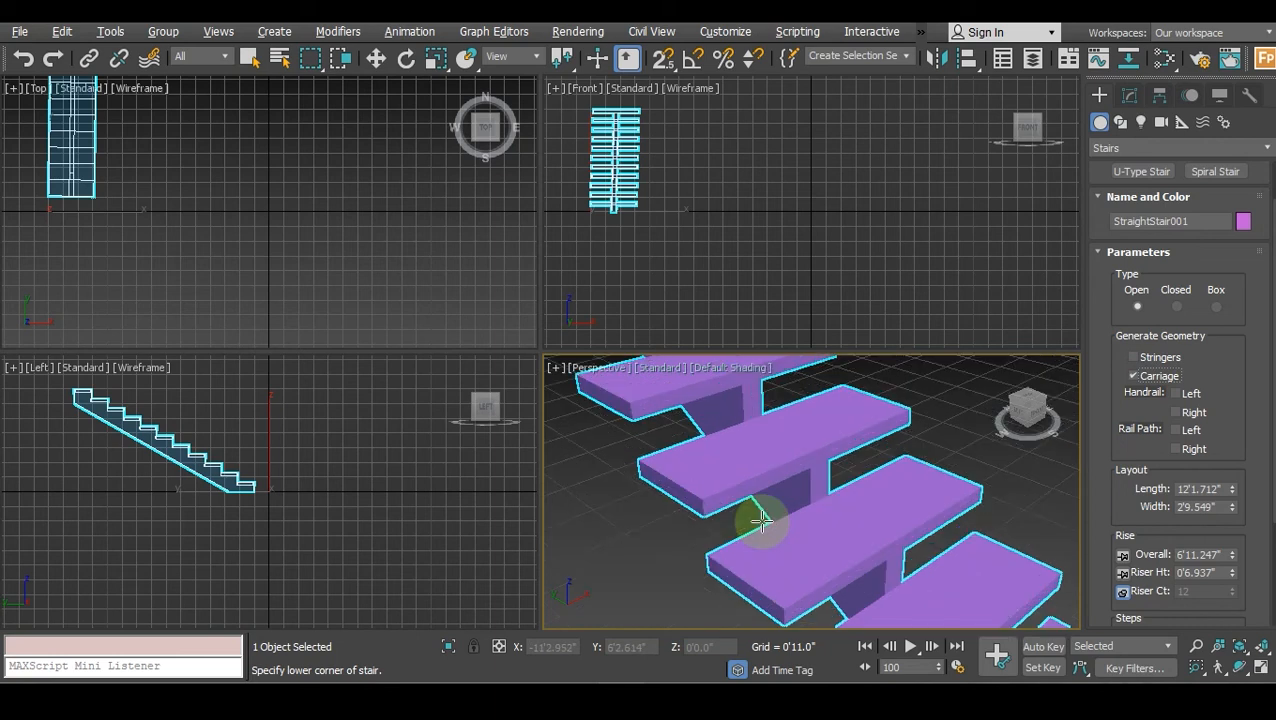
Maximize the Perspective viewport and toggle the stair's carriage off and back on.
key(alt+w)
scroll(761, 521, down, 3)
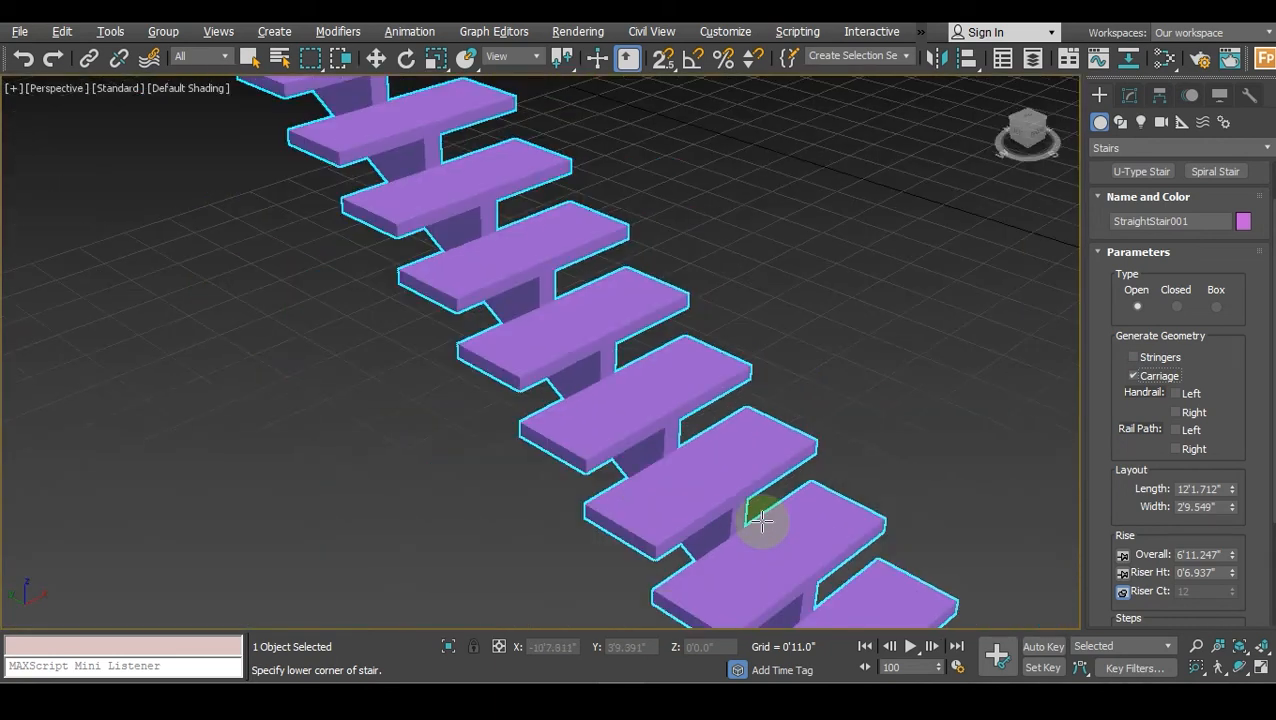
click(1132, 377)
click(1132, 376)
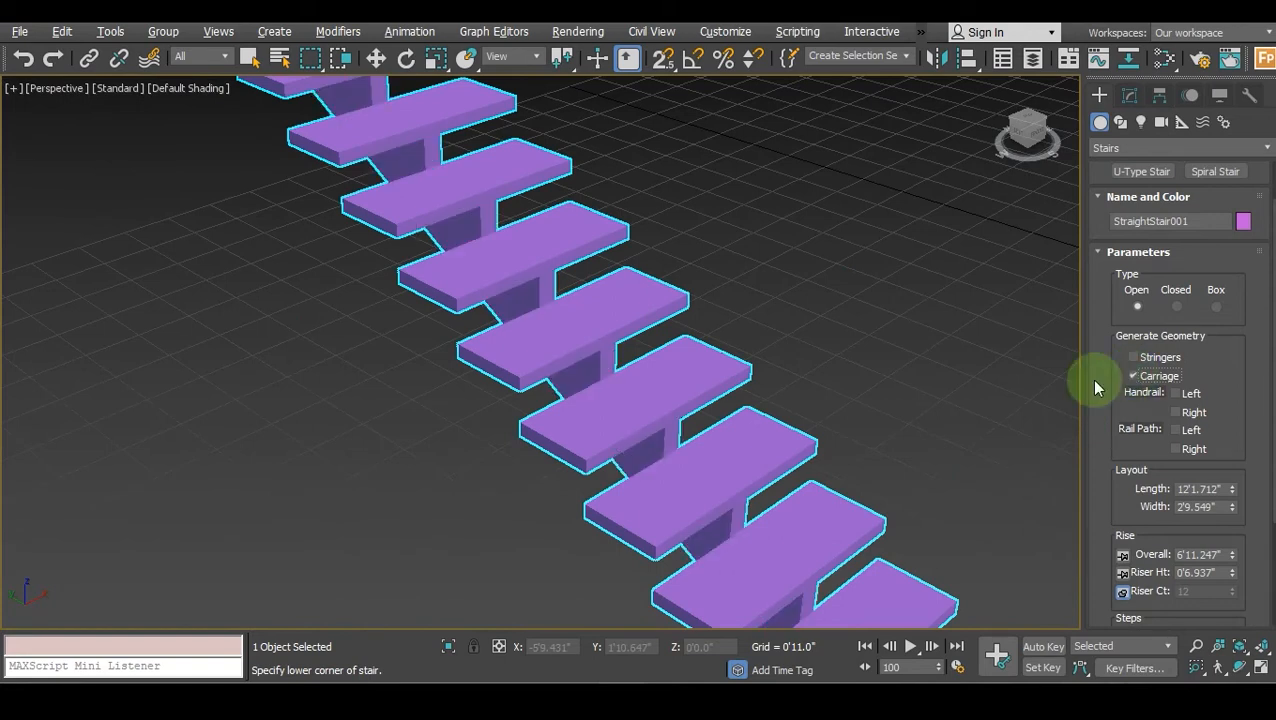
scroll(684, 362, down, 2)
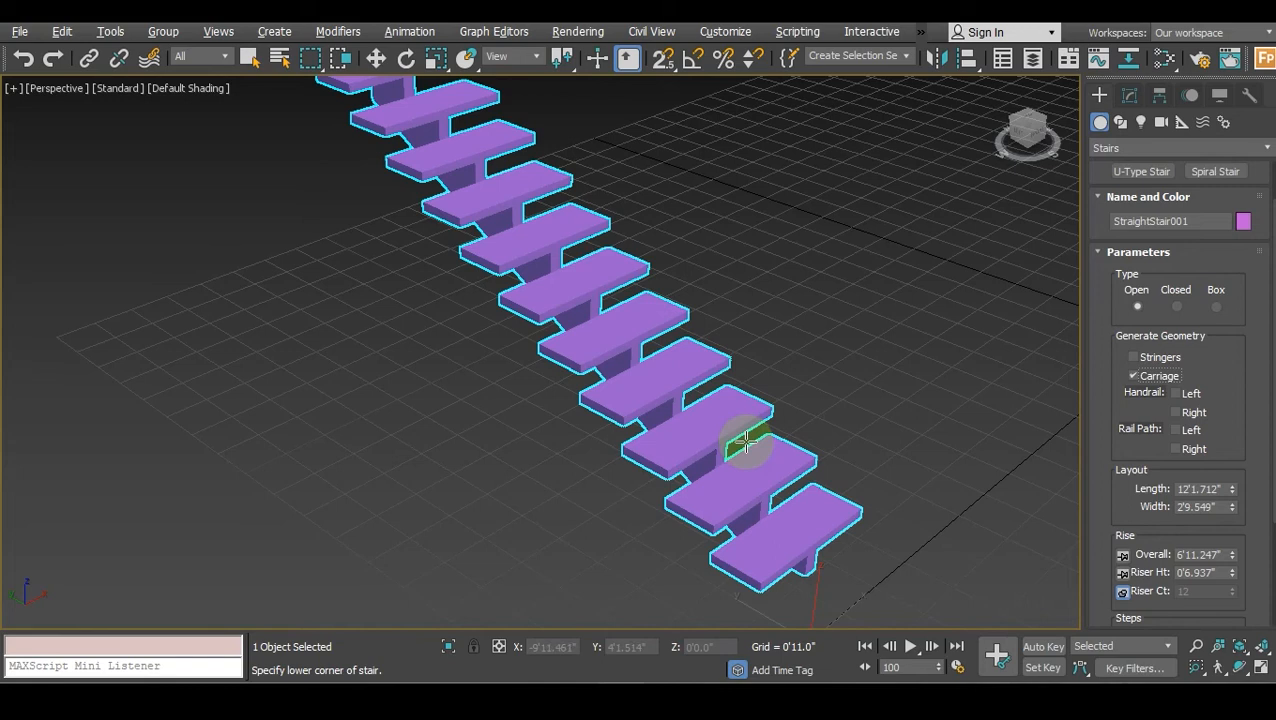
middle_drag(747, 405, 755, 441)
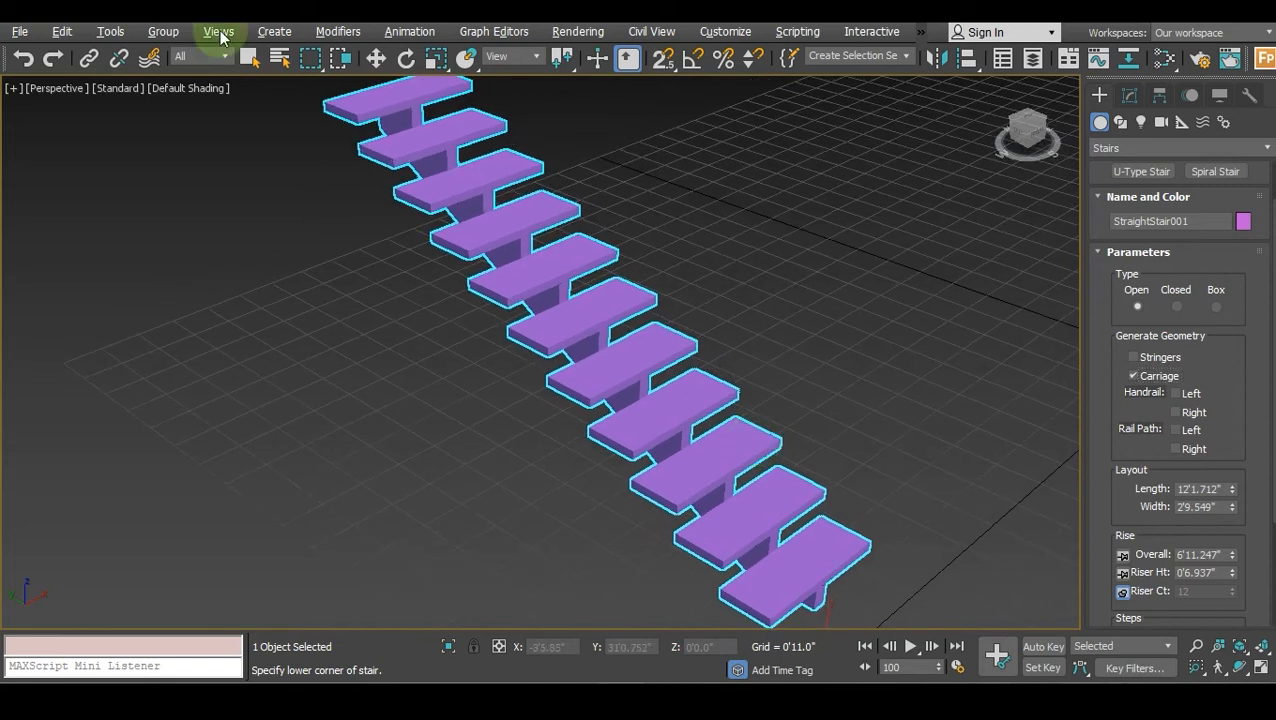
Generate handrails on both the left and right sides of the stair.
click(1176, 393)
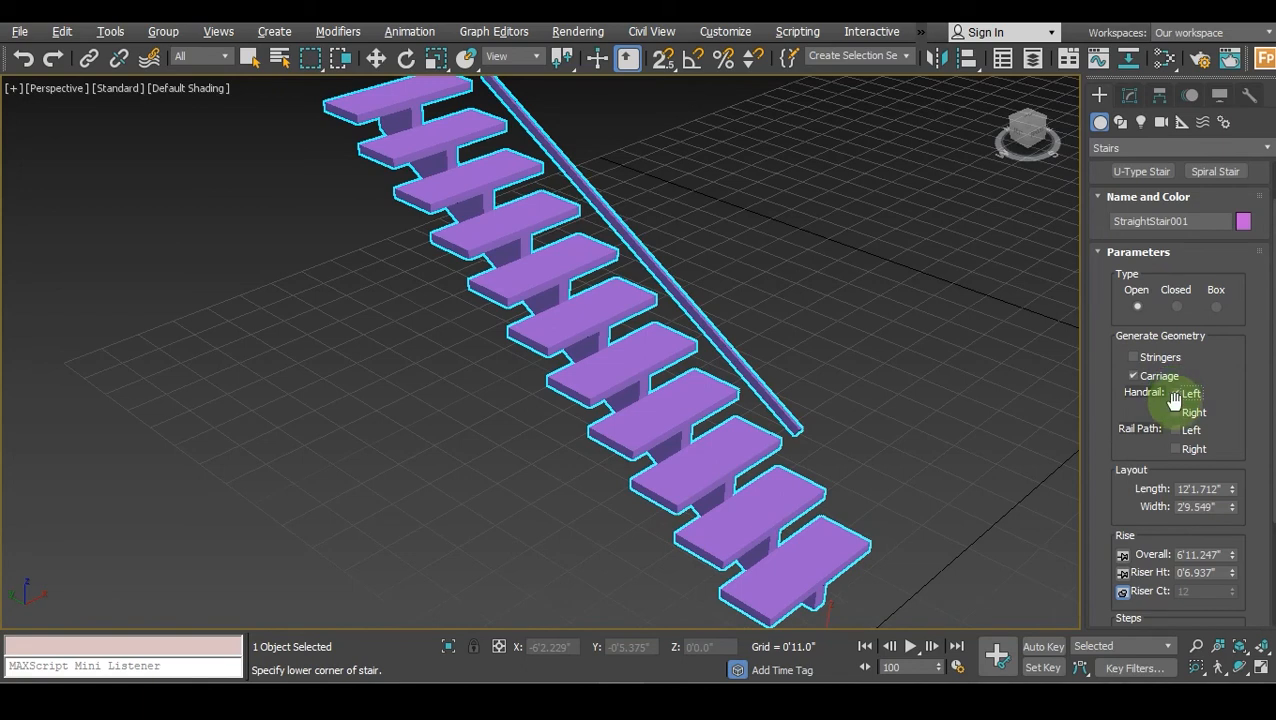
click(1176, 412)
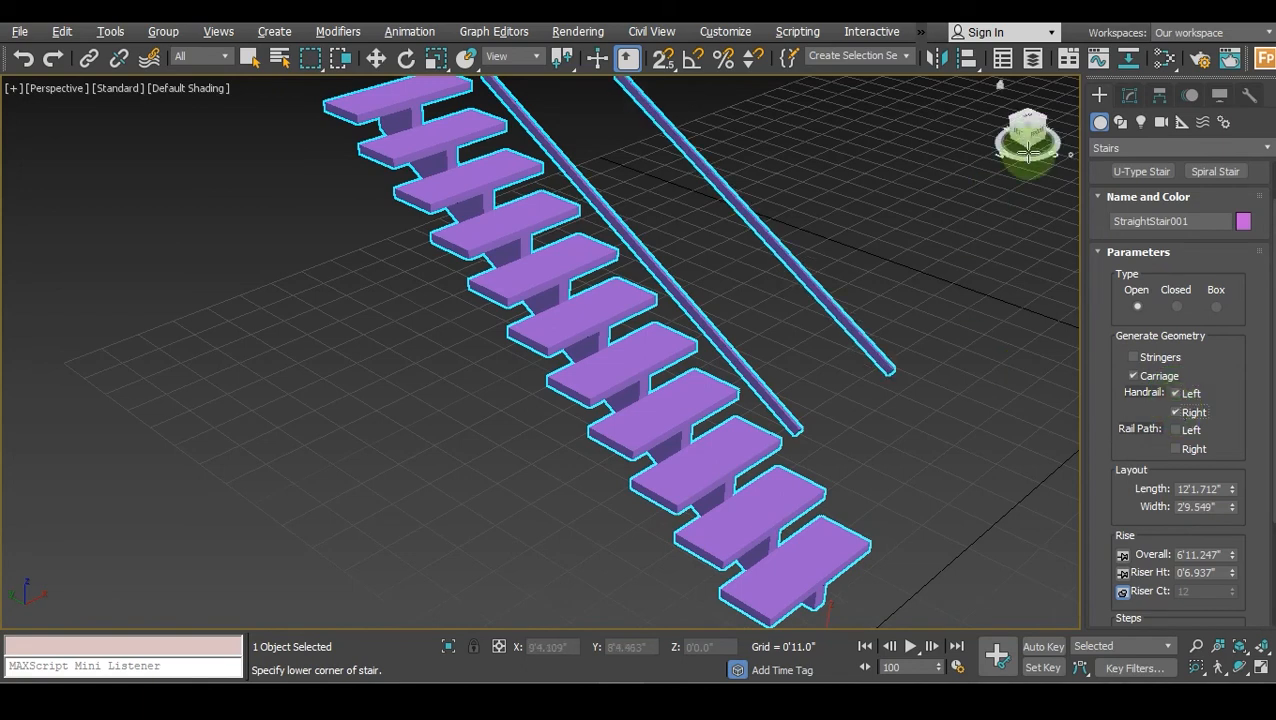
drag(1037, 135, 797, 404)
middle_drag(797, 404, 799, 403)
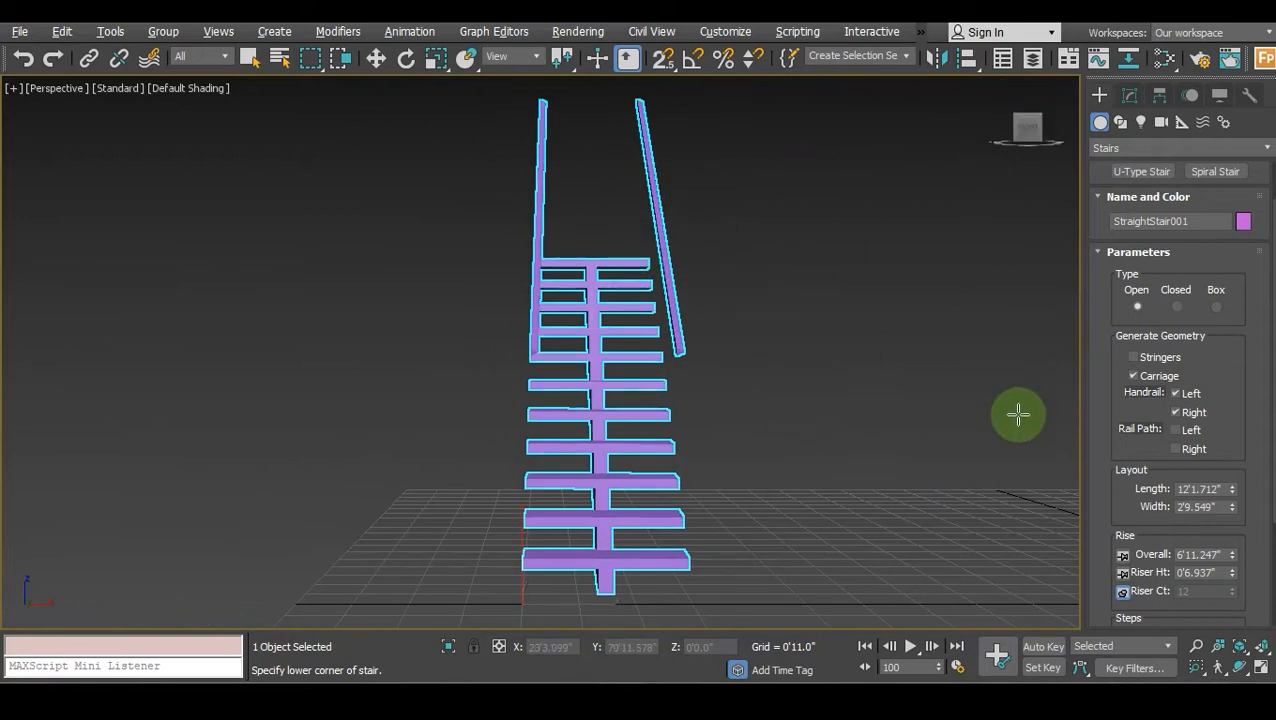
Generate left and right rail paths for the stair and end stair creation.
click(1039, 100)
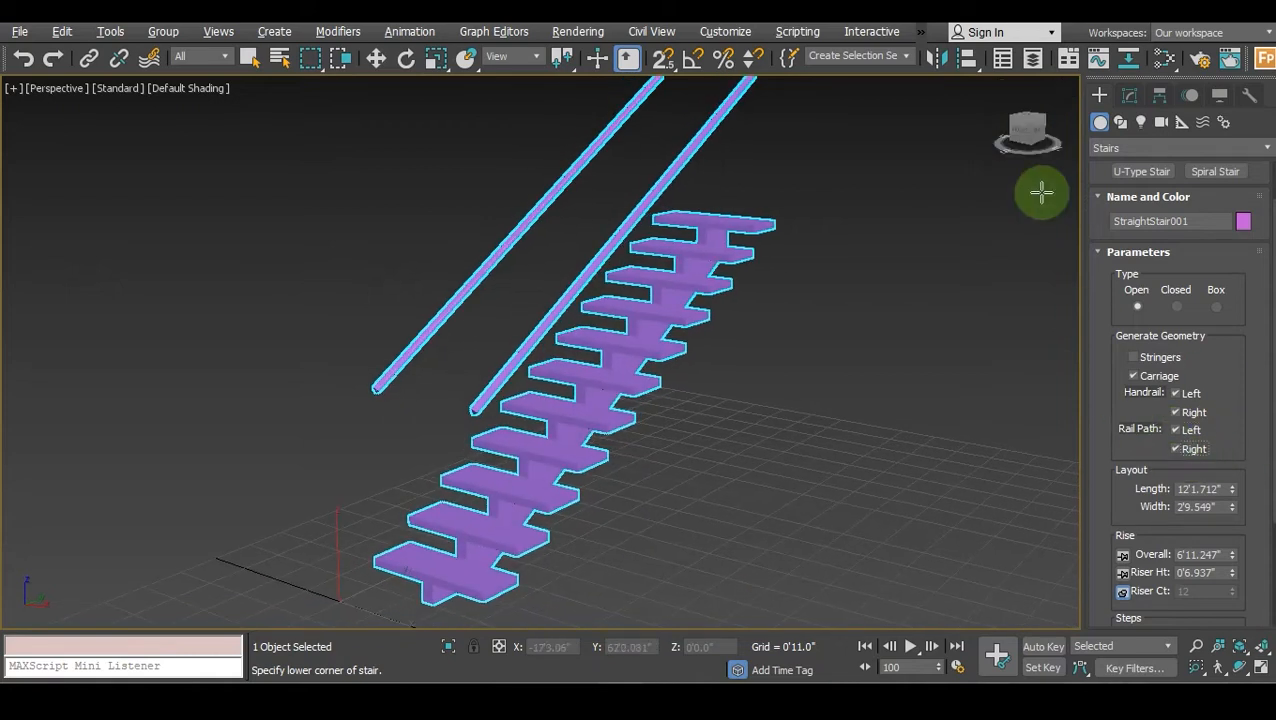
click(1018, 128)
drag(1030, 128, 906, 224)
scroll(836, 308, down, 3)
middle_drag(854, 350, 790, 358)
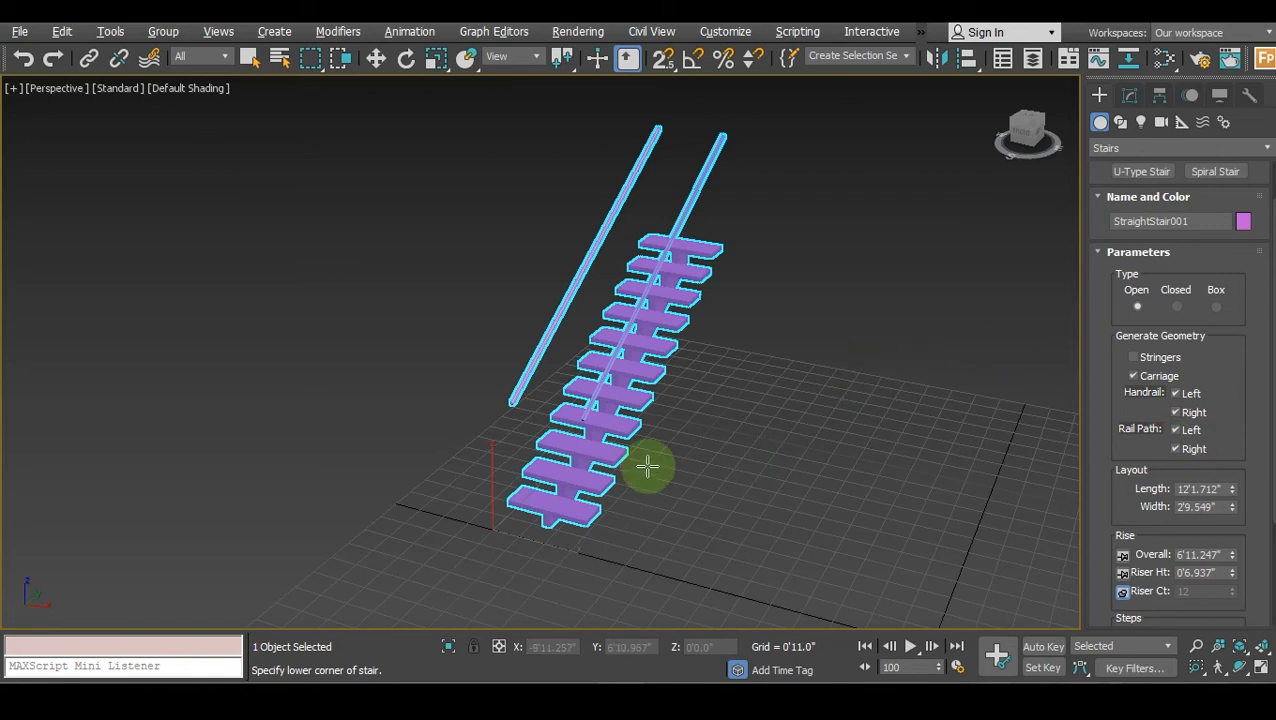
scroll(587, 435, up, 3)
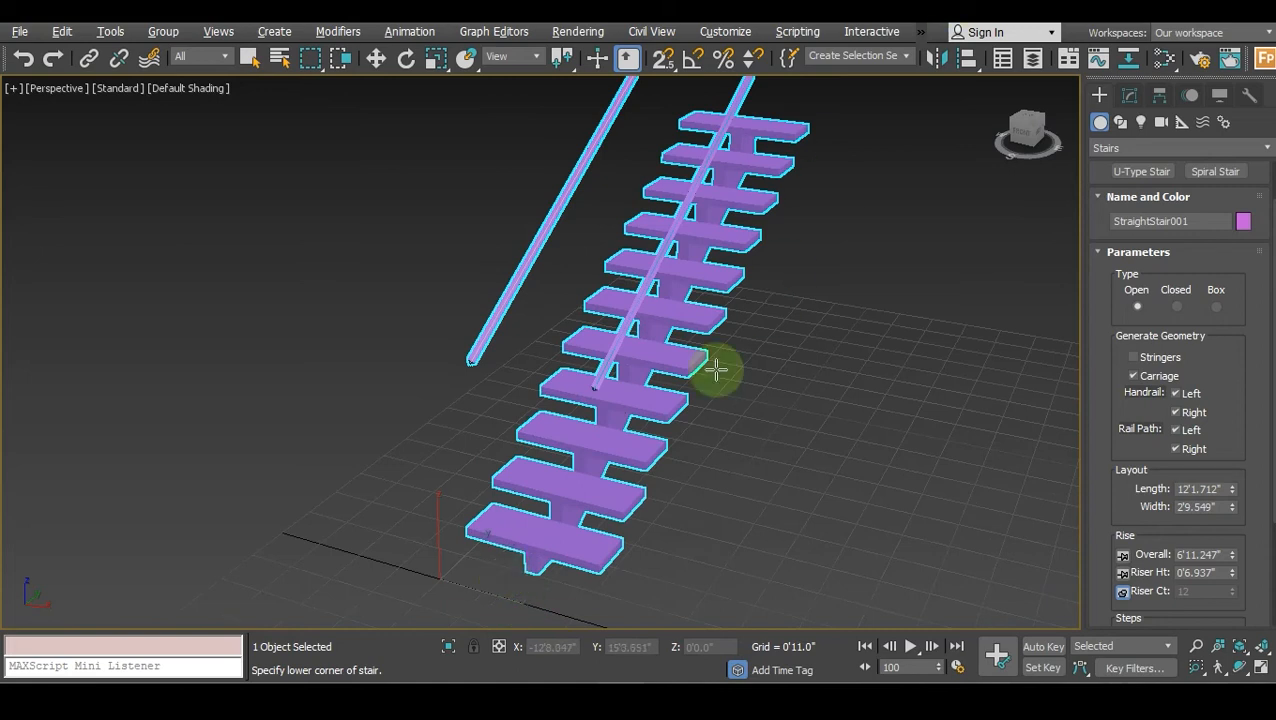
right_click(863, 277)
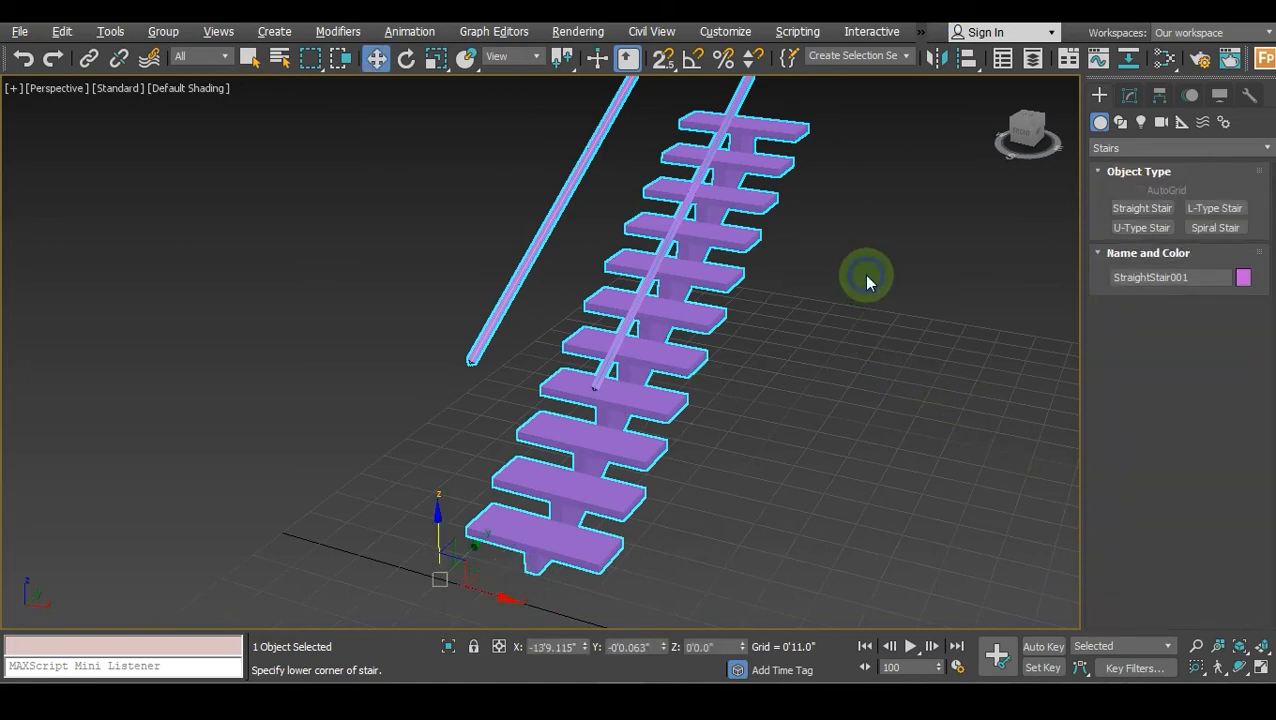
Delete the stair geometry to inspect its separate rail path splines, and undo the deletion.
click(821, 281)
click(710, 284)
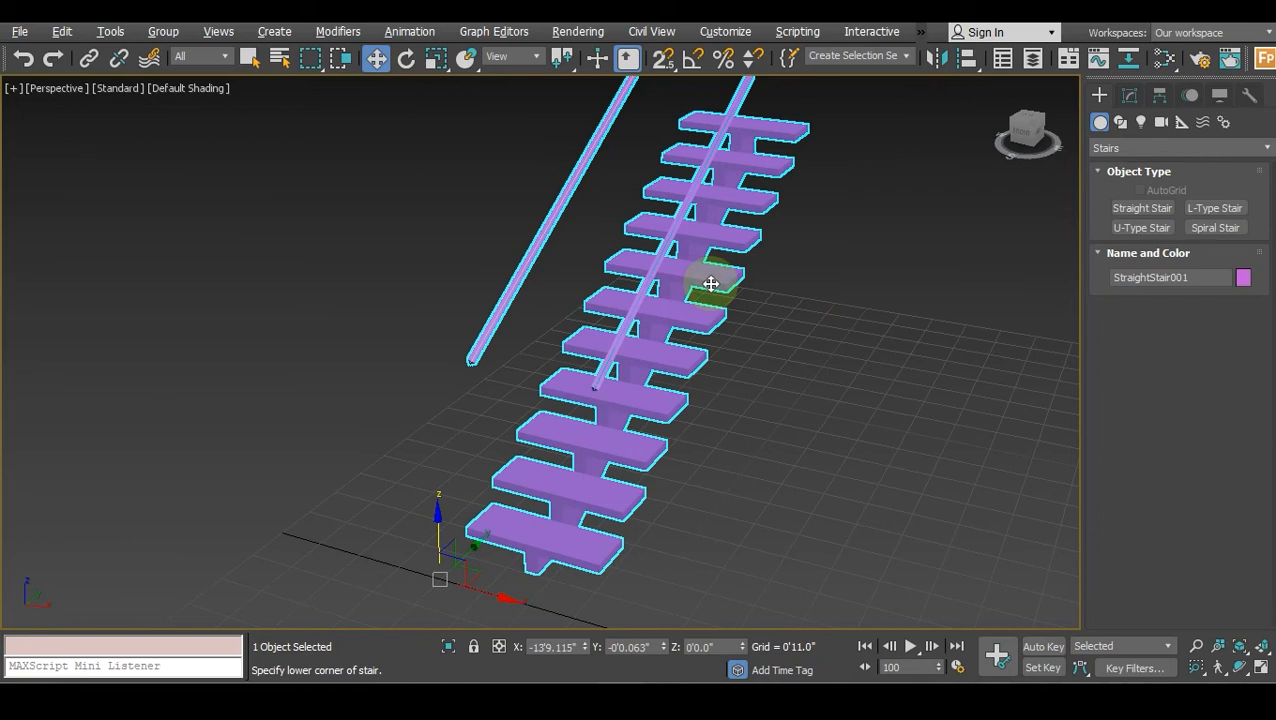
key(Delete)
scroll(736, 292, down, 2)
middle_drag(737, 292, 714, 398)
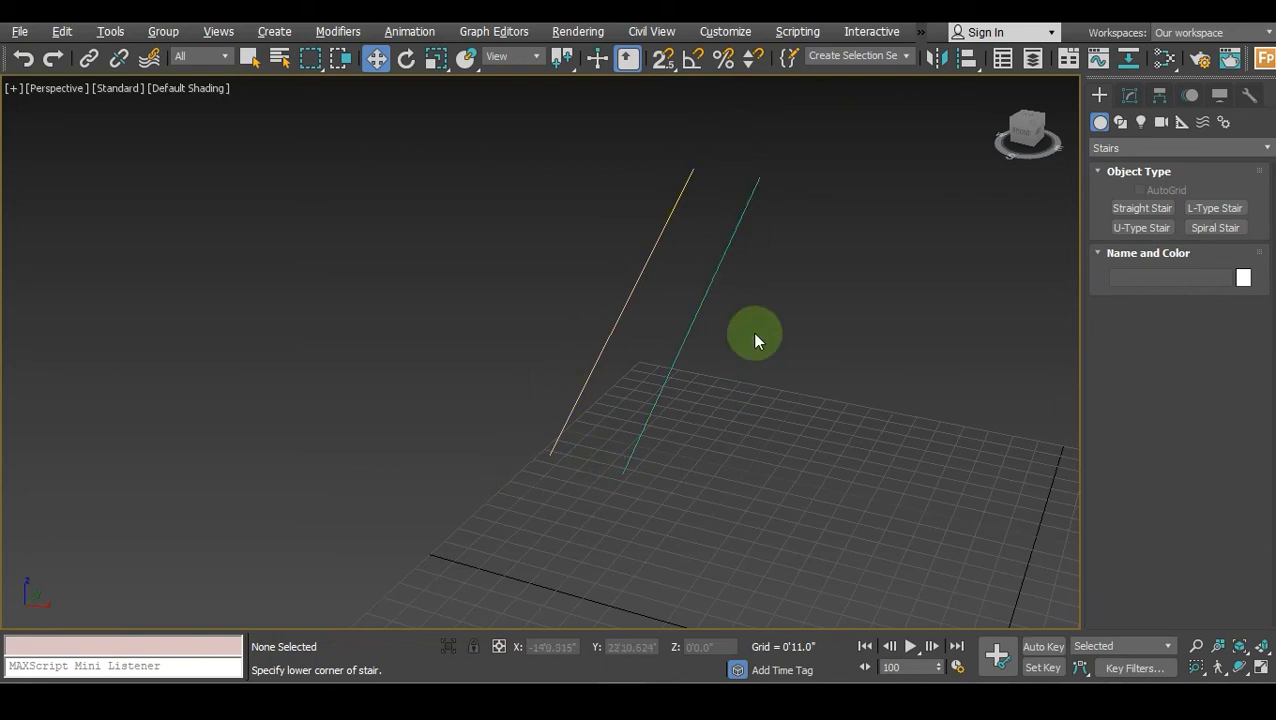
key(ctrl+z)
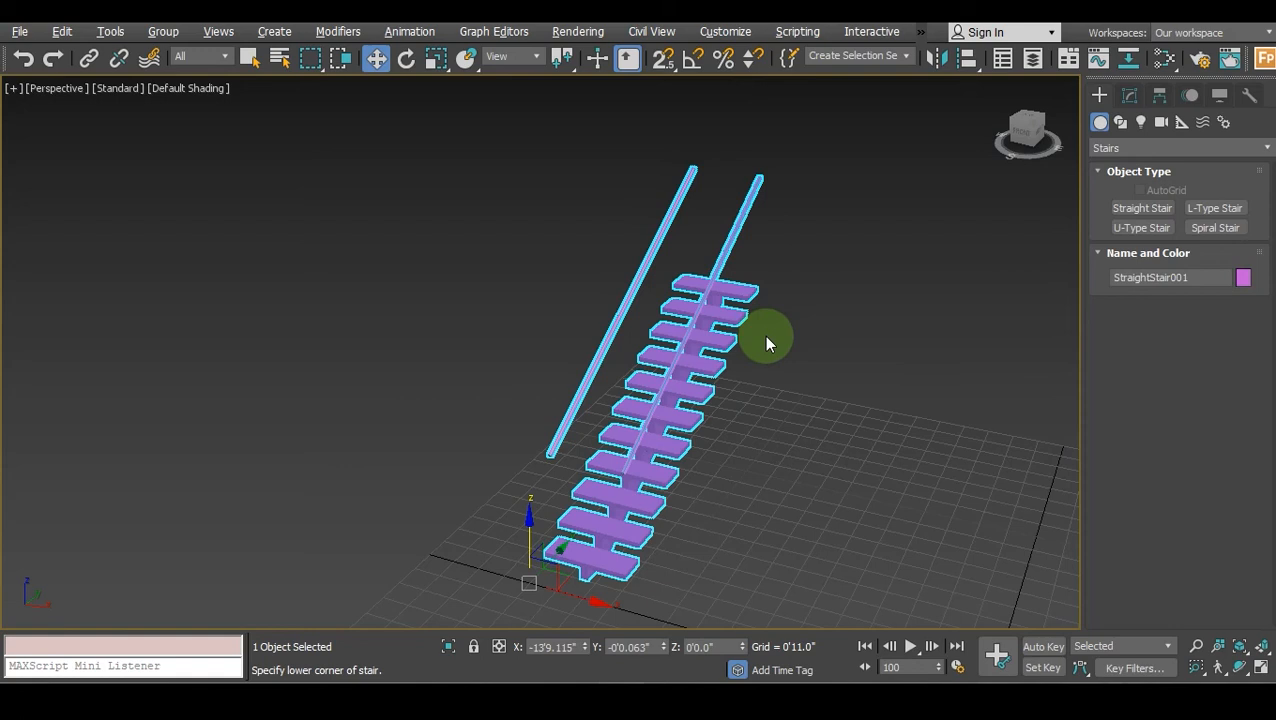
Reopen the straight stair's parameters for modification and set its layout length to about 13'5.74" and width to about 3'9.962".
click(769, 345)
click(1130, 98)
click(1099, 96)
key(ctrl+z)
click(1132, 95)
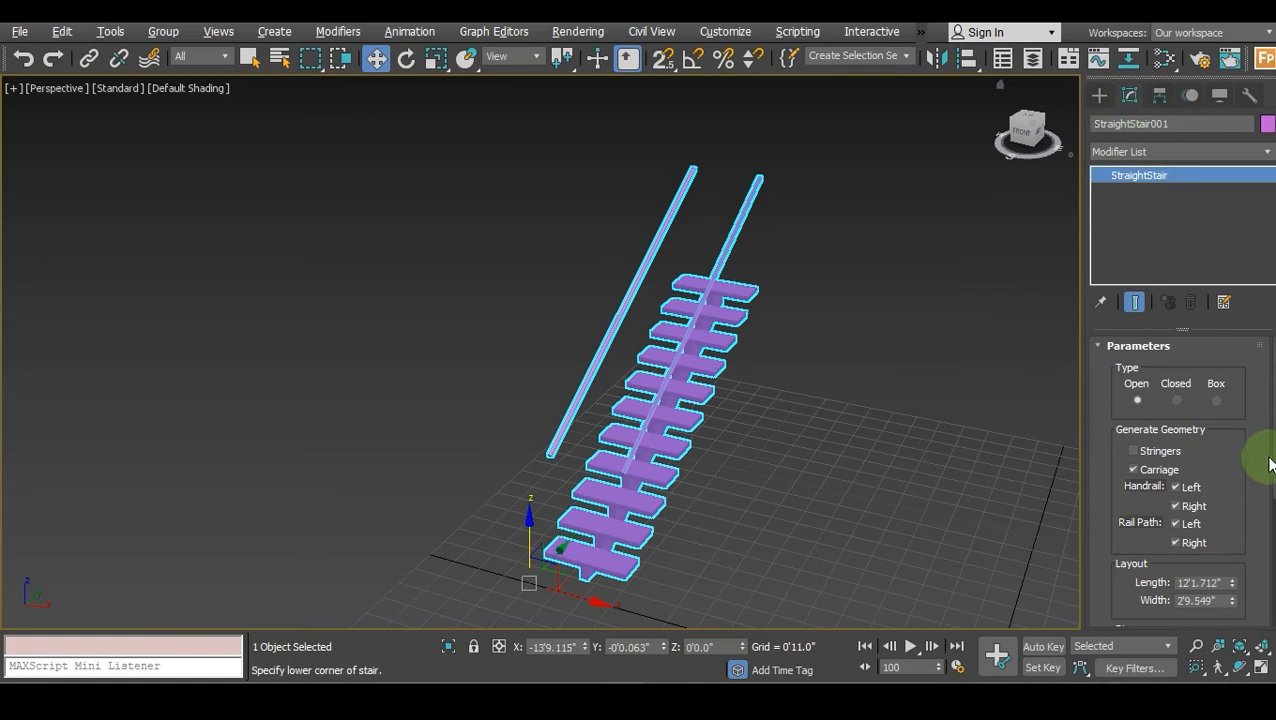
scroll(1262, 465, down, 2)
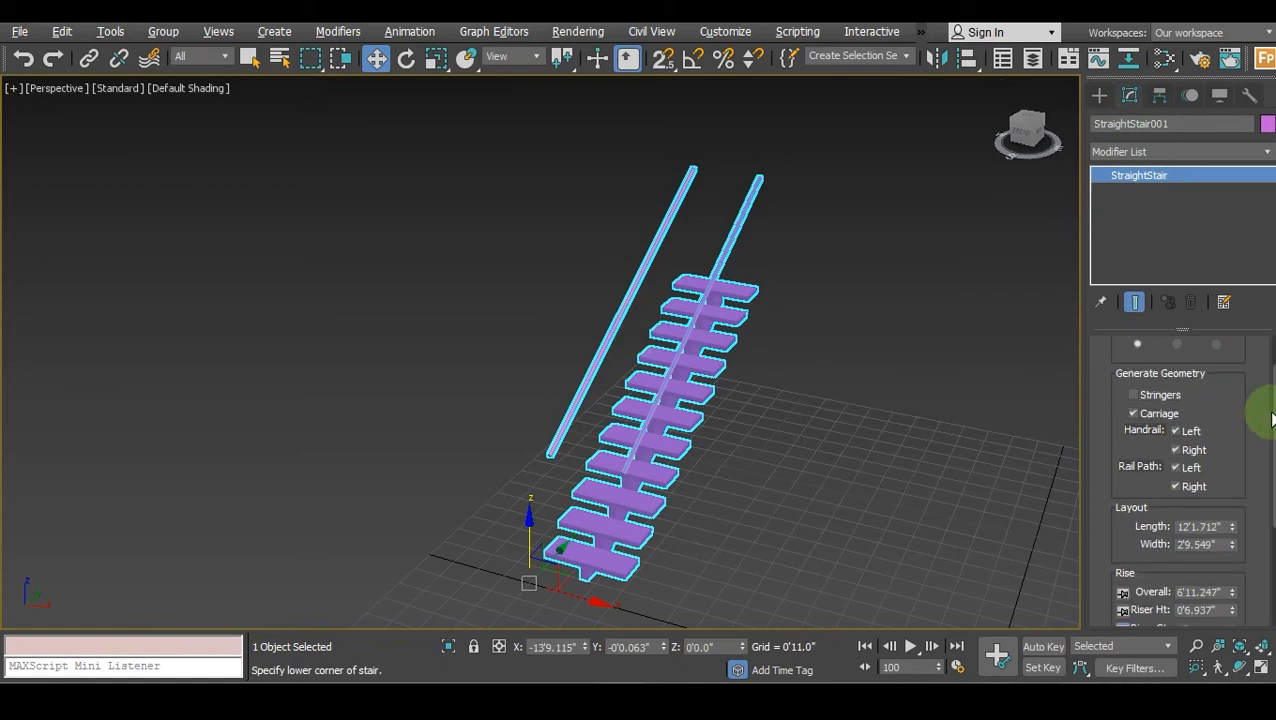
scroll(1262, 438, down, 2)
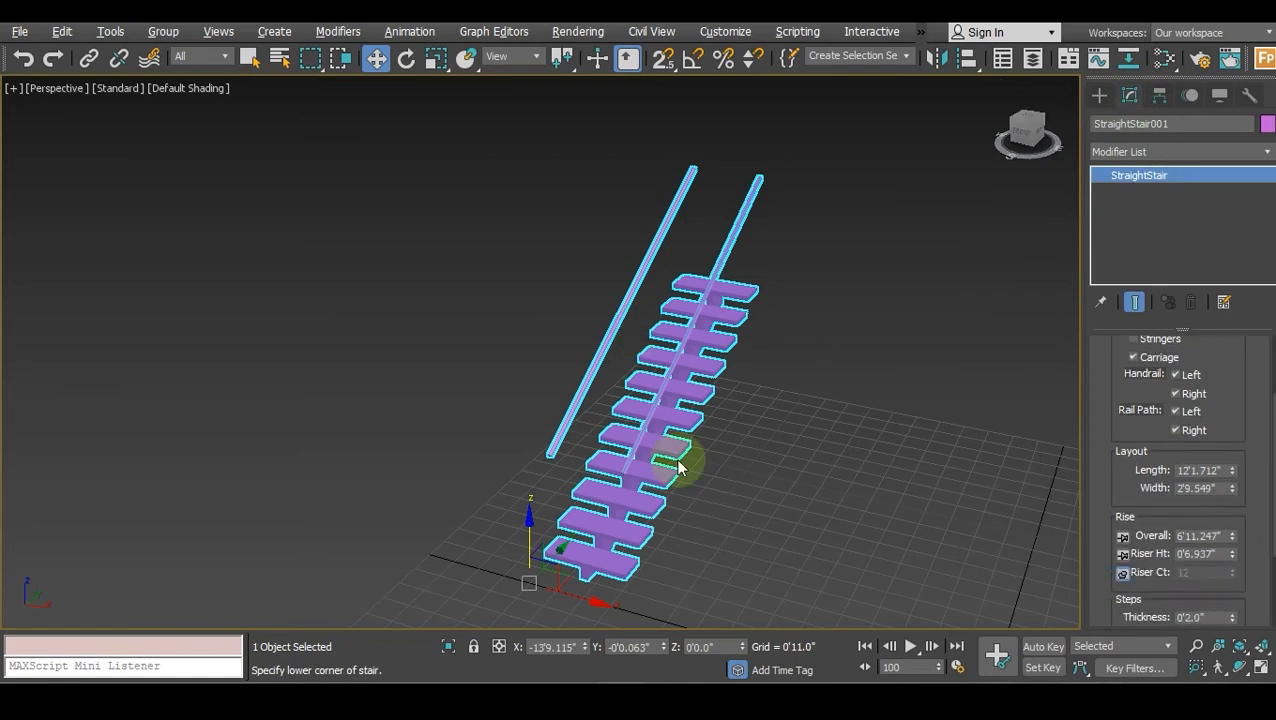
scroll(650, 470, up, 3)
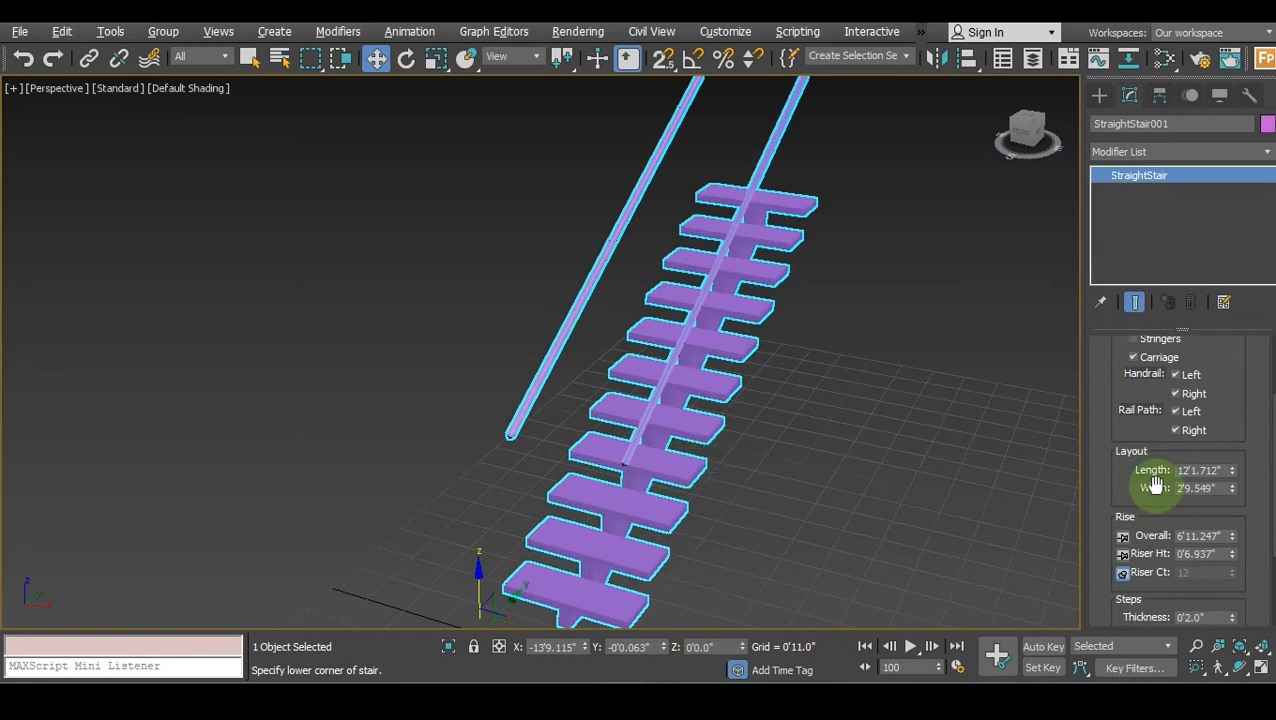
mouse_move(1231, 469)
mouse_down()
mouse_move(1230, 407)
mouse_move(1225, 464)
mouse_move(1230, 433)
mouse_move(1230, 447)
mouse_up()
scroll(906, 424, down, 3)
middle_drag(906, 424, 808, 388)
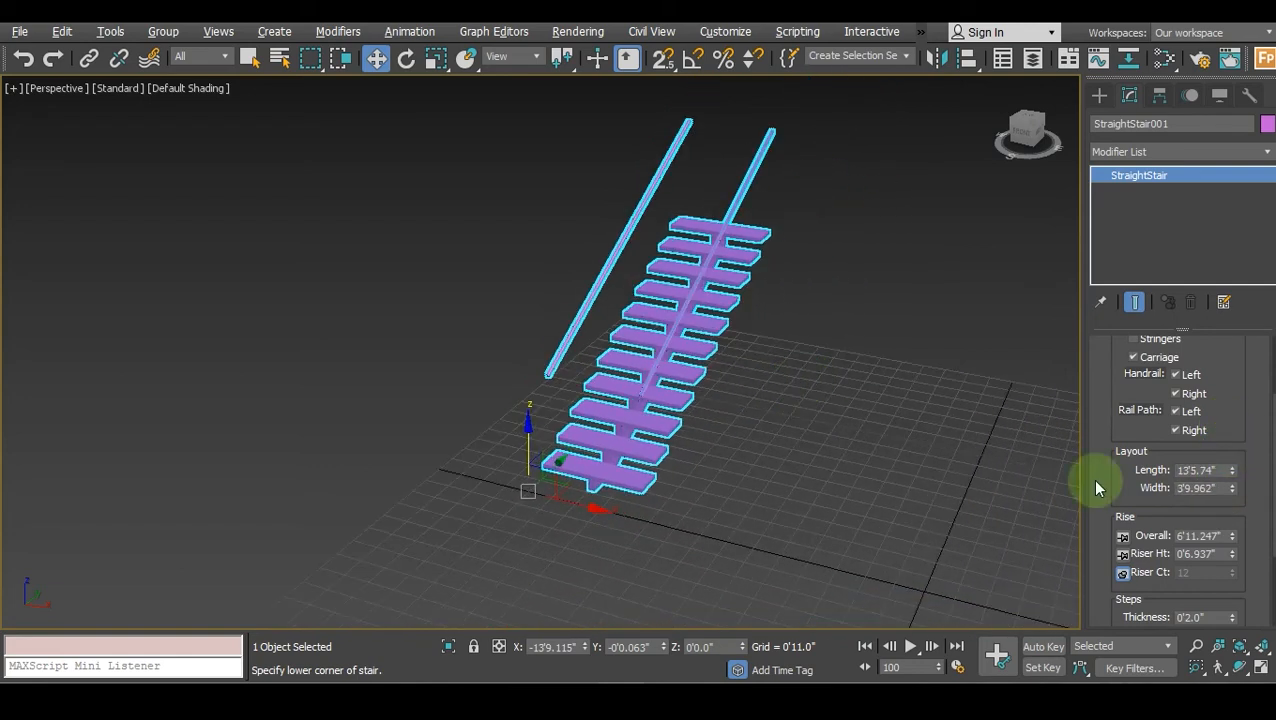
Raise the stair's overall rise to about 9'3.552", and lower it to about 5'3.584" to compare the riser spacing.
scroll(1150, 519, down, 2)
scroll(561, 455, up, 5)
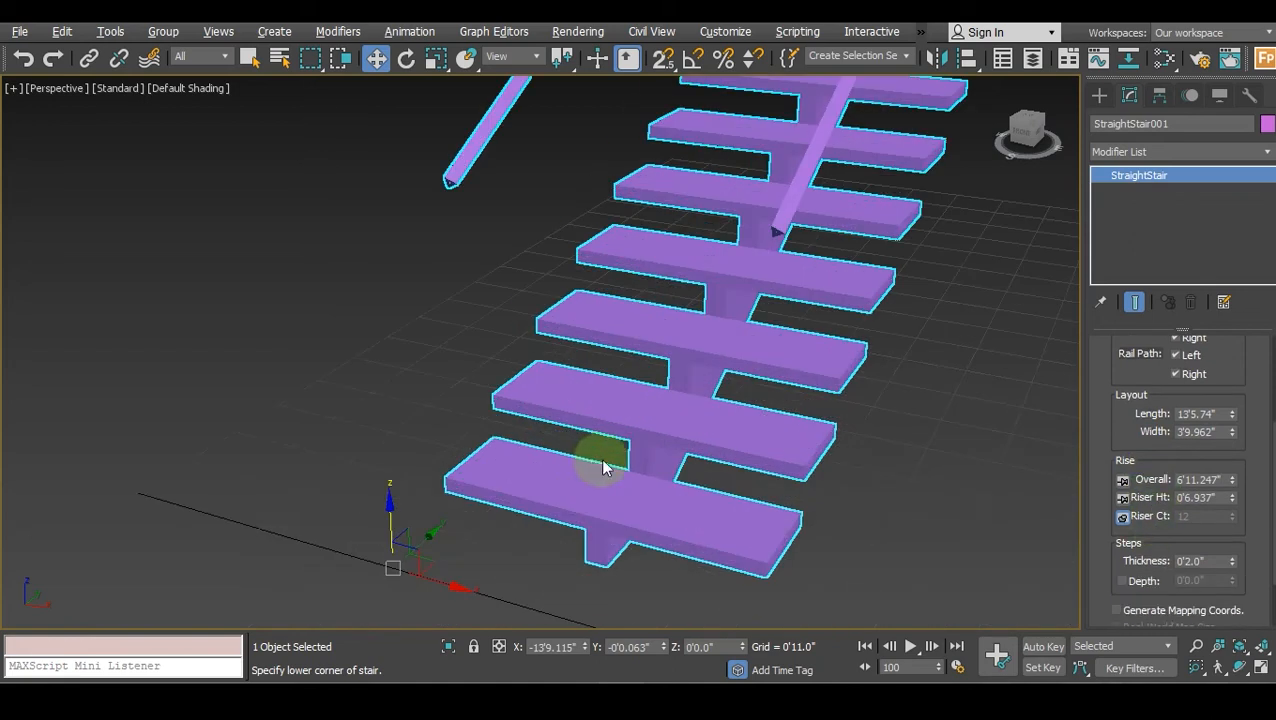
drag(1236, 485, 1237, 452)
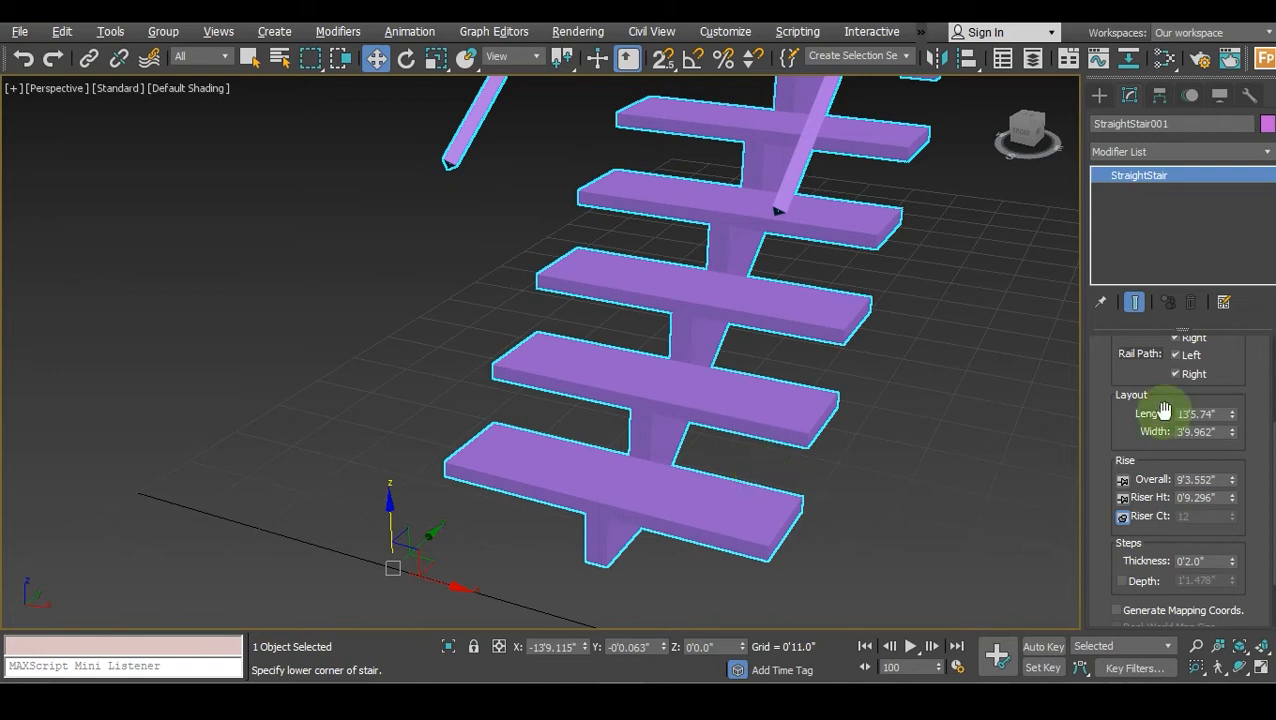
drag(1231, 482, 1235, 518)
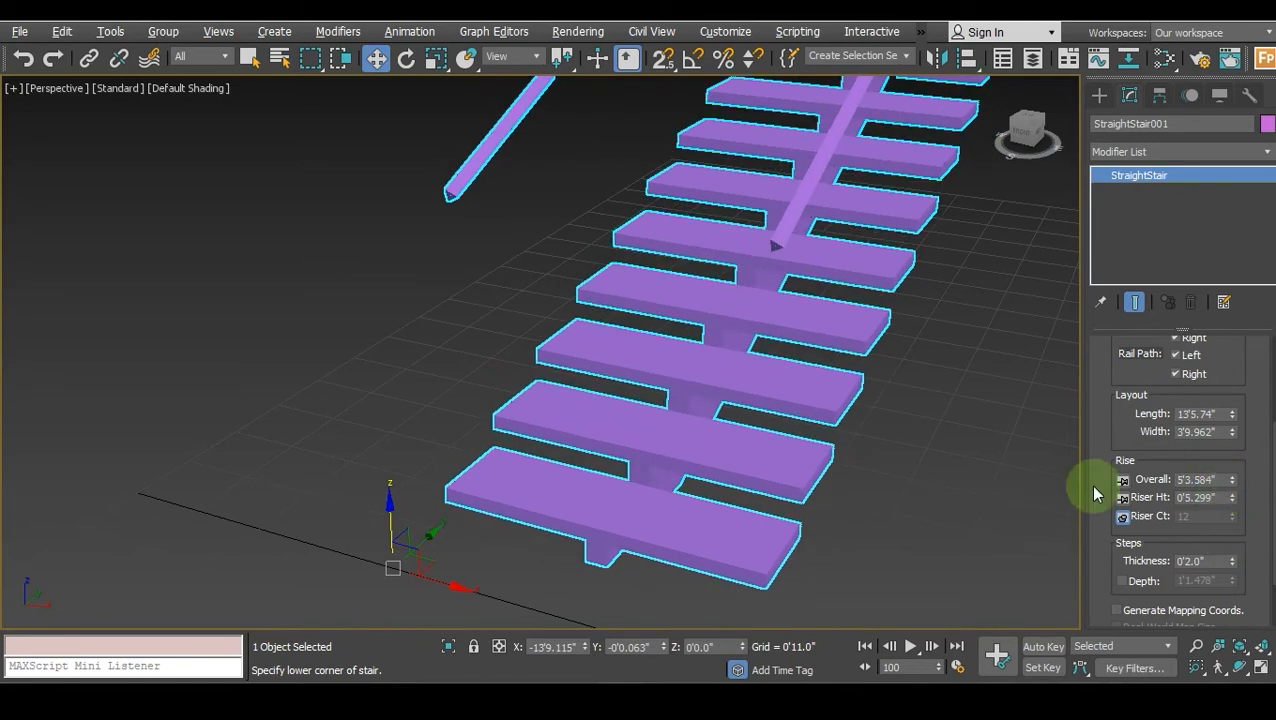
scroll(735, 427, down, 4)
middle_drag(735, 427, 701, 455)
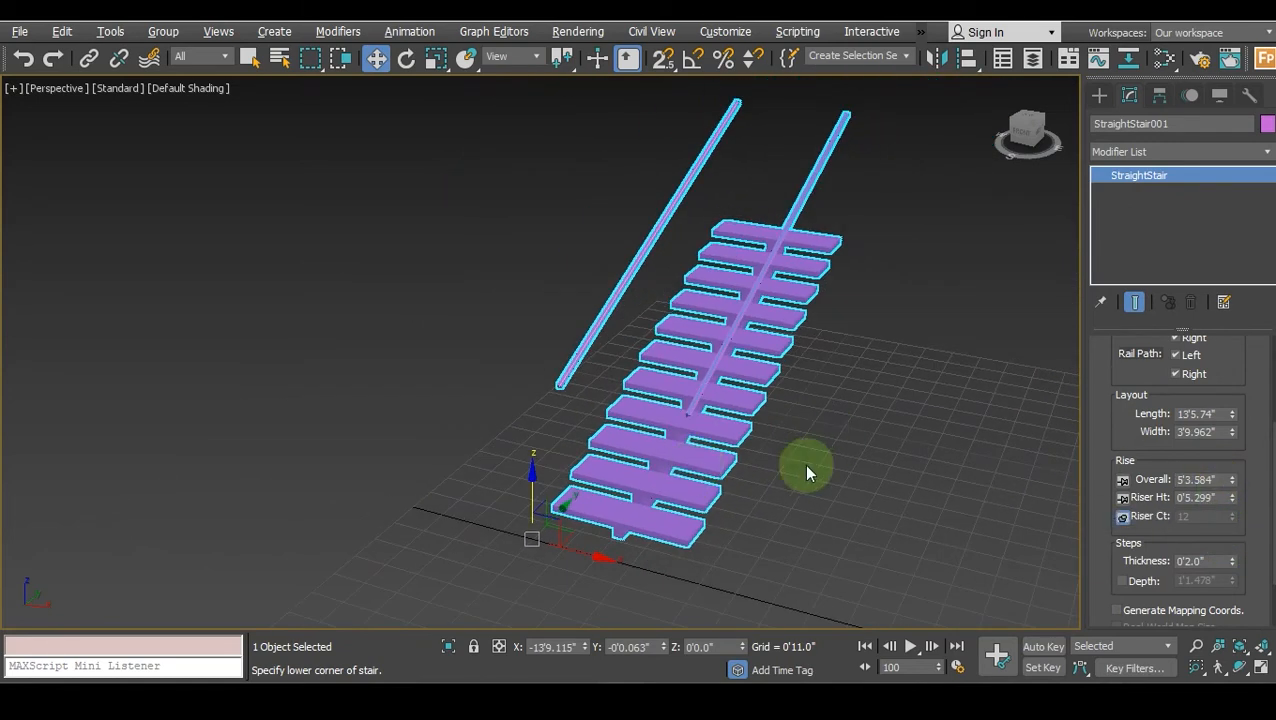
scroll(718, 521, up, 3)
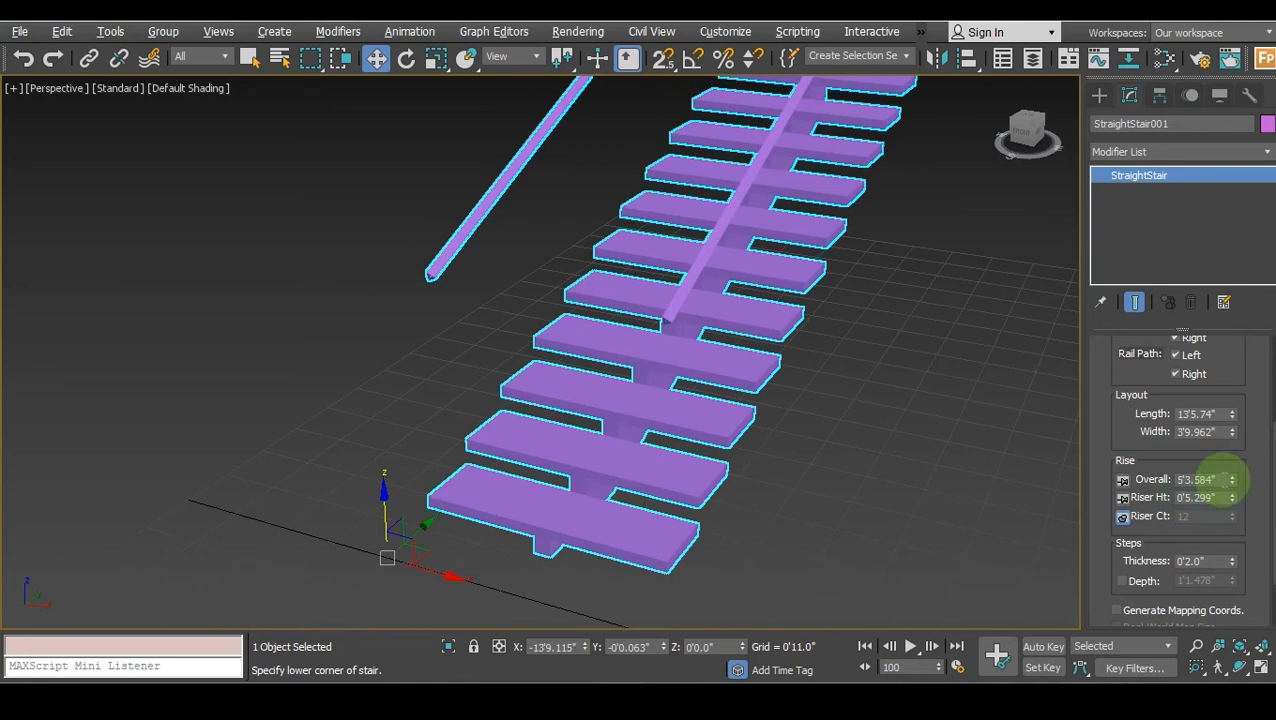
Set the stair's overall rise to about 6'4.937" and adjust the riser height to about 0'6.988".
drag(1231, 487, 1233, 459)
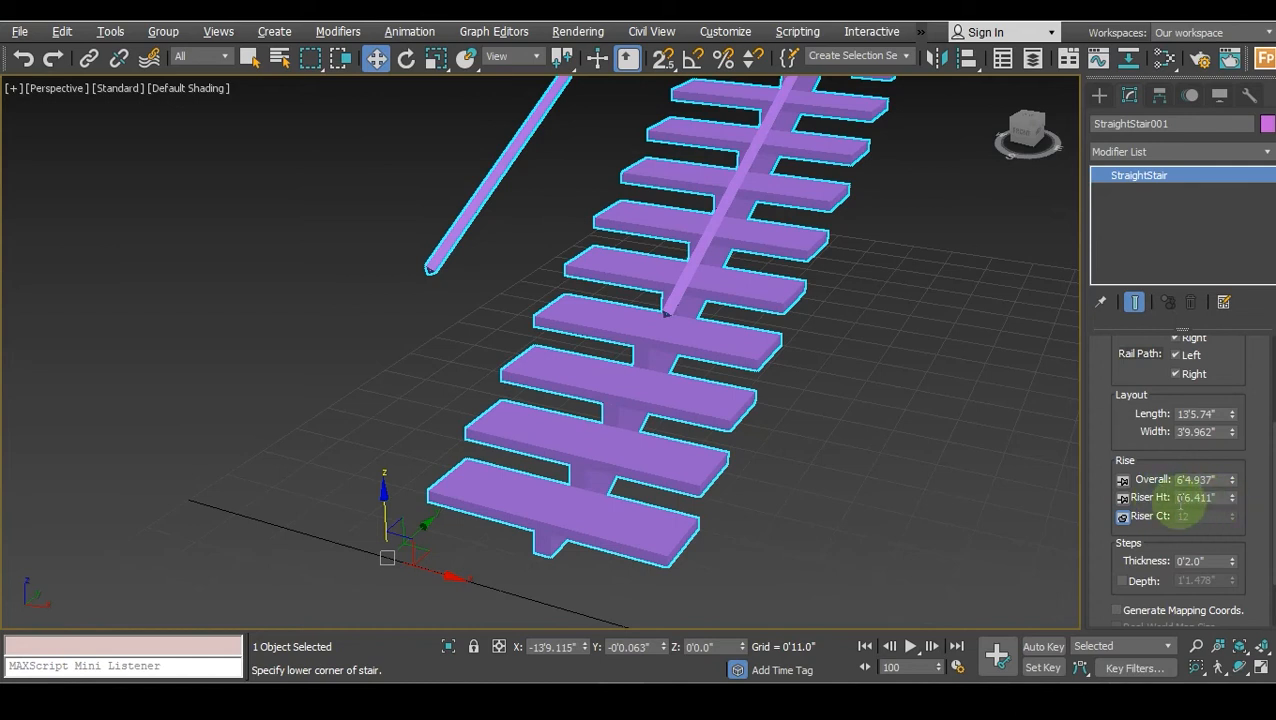
drag(1231, 503, 1239, 489)
scroll(800, 426, down, 4)
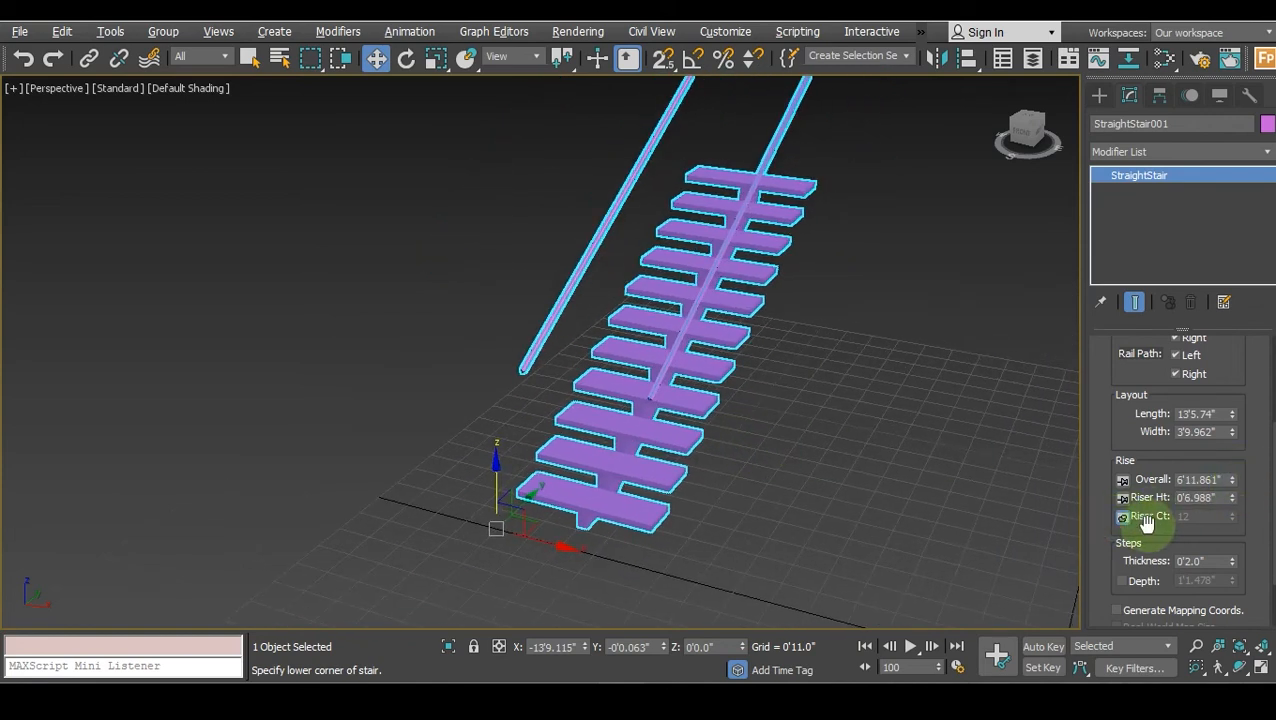
middle_drag(698, 342, 690, 360)
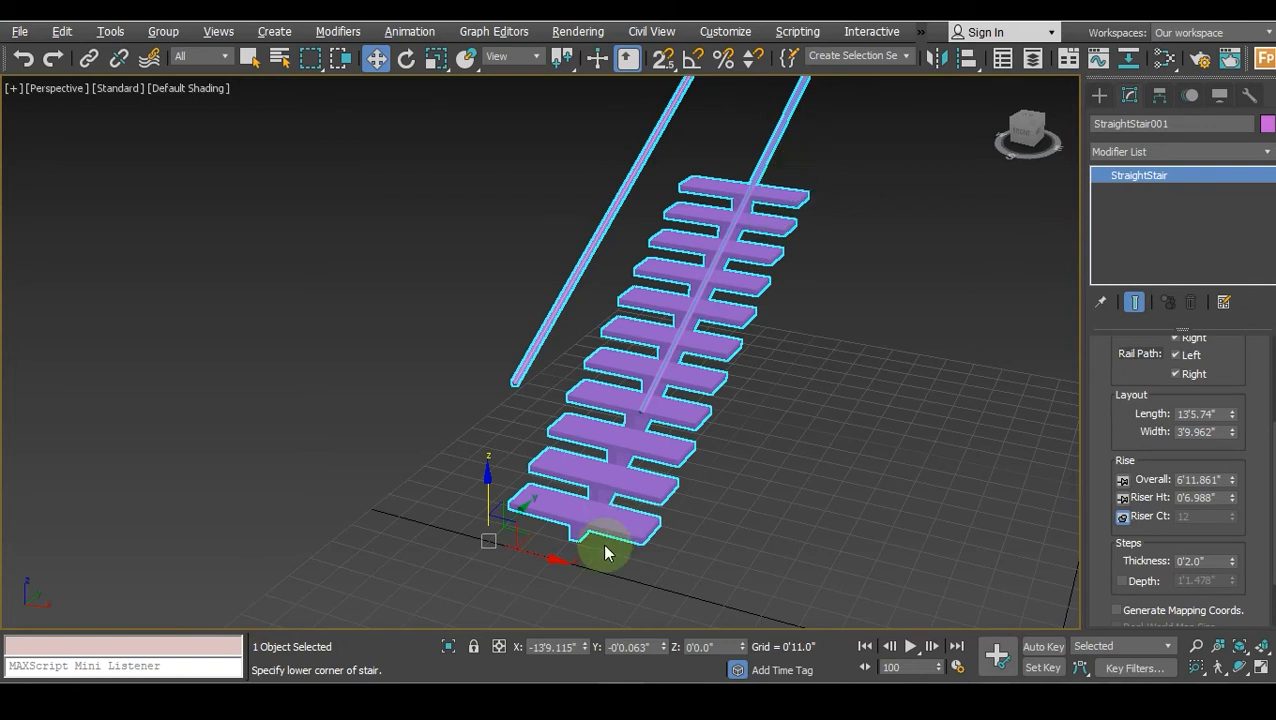
Pin the riser height and vary the stair's riser count, raising it to 17 and lowering it to 3.
click(1125, 520)
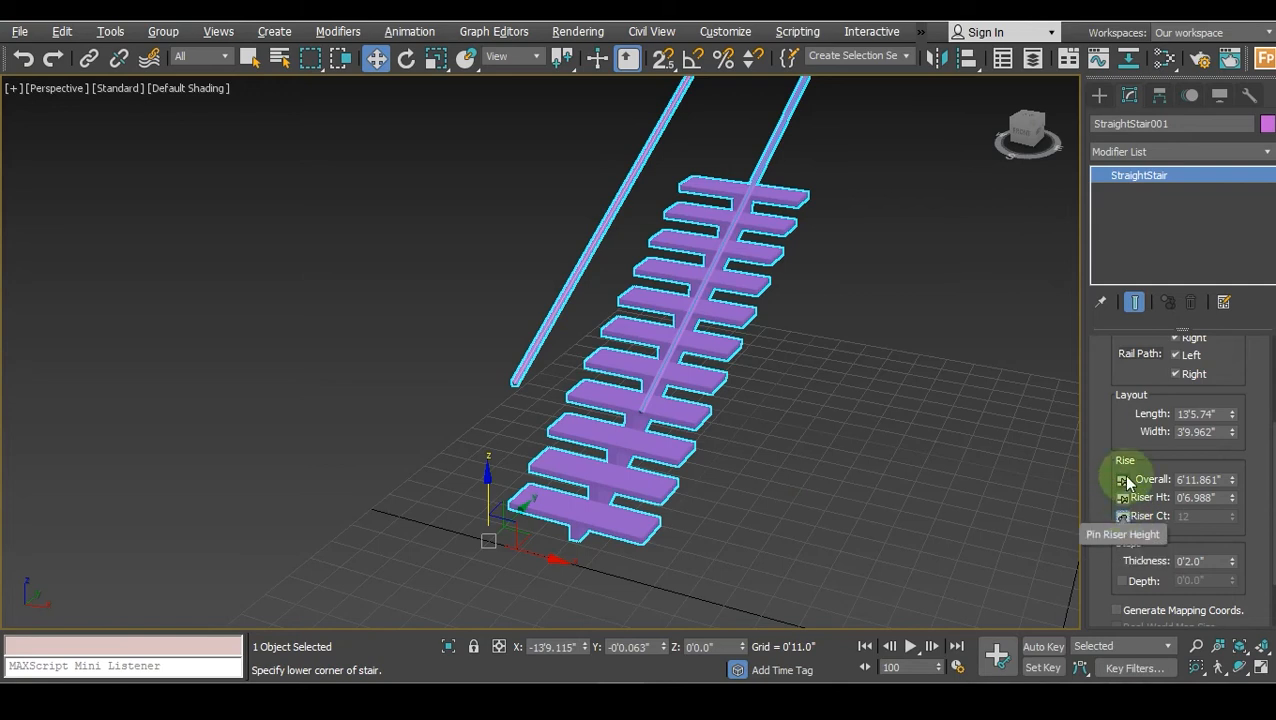
click(1124, 498)
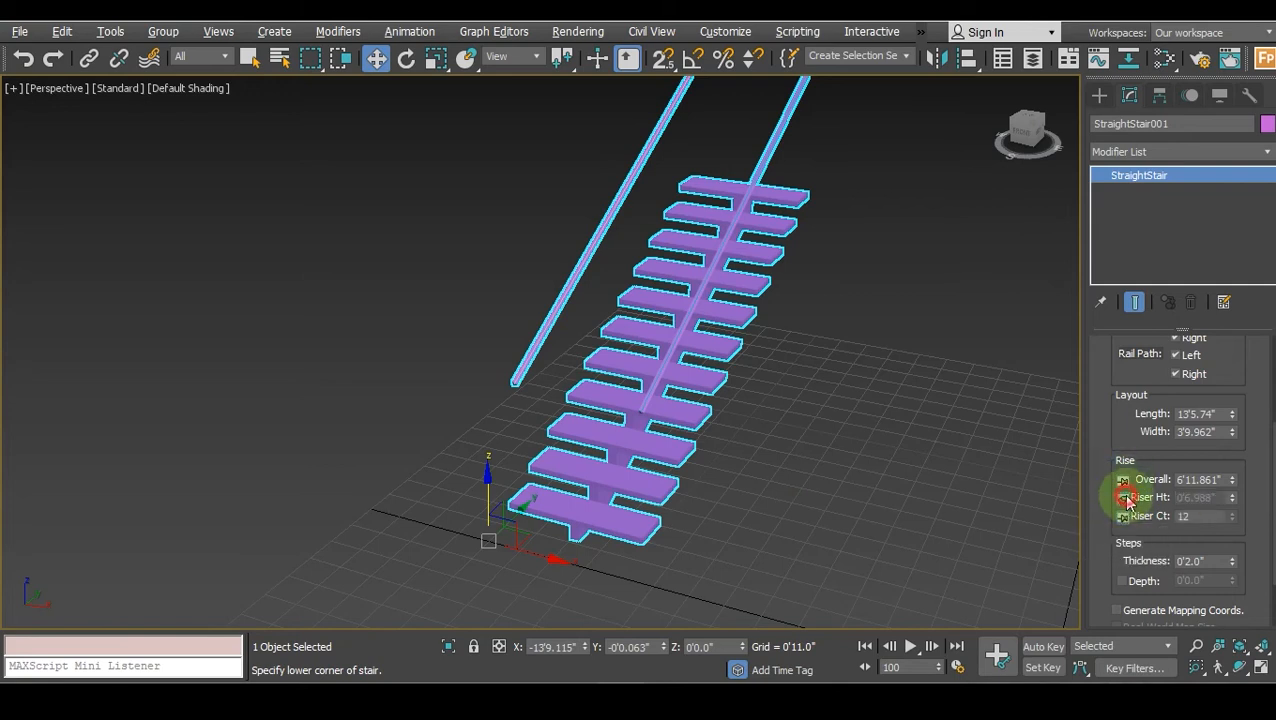
click(1233, 513)
click(1233, 513)
click(1233, 513)
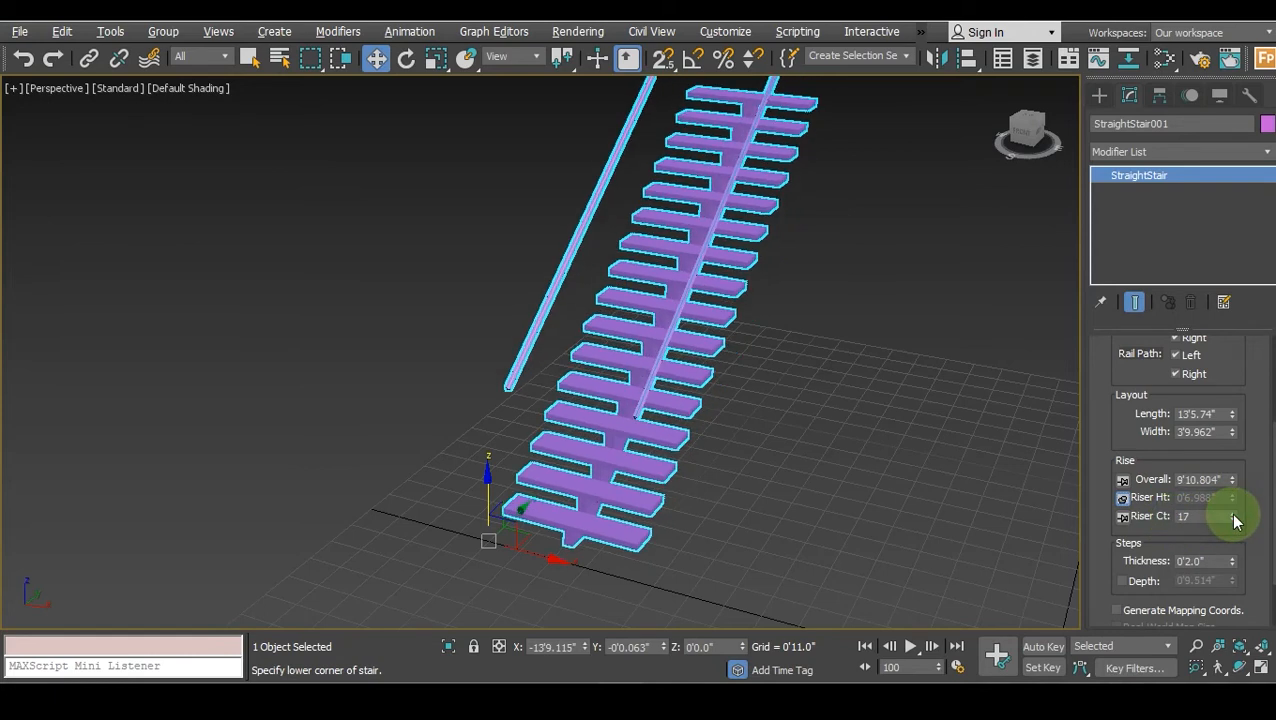
drag(1232, 522, 1229, 537)
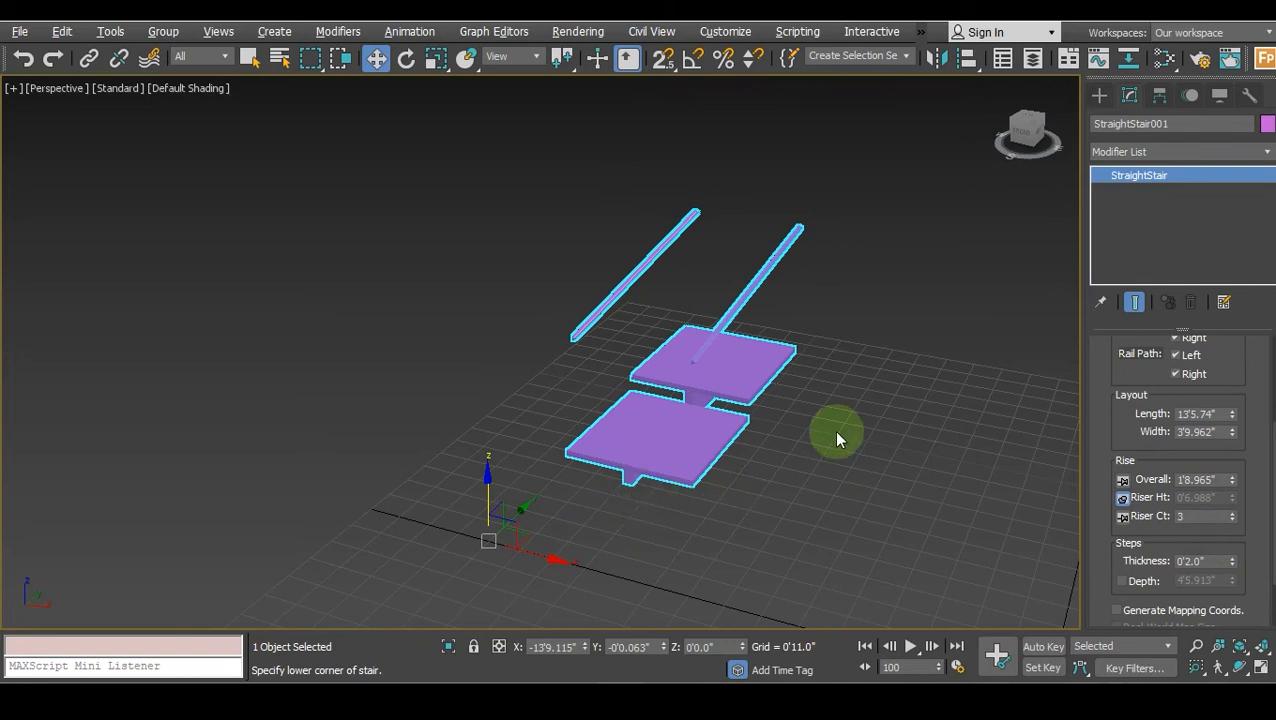
Set the stair's riser count to 10 while keeping the riser height pinned.
click(1235, 515)
click(1235, 515)
click(1235, 515)
click(1235, 515)
click(1235, 515)
click(1235, 515)
click(1235, 512)
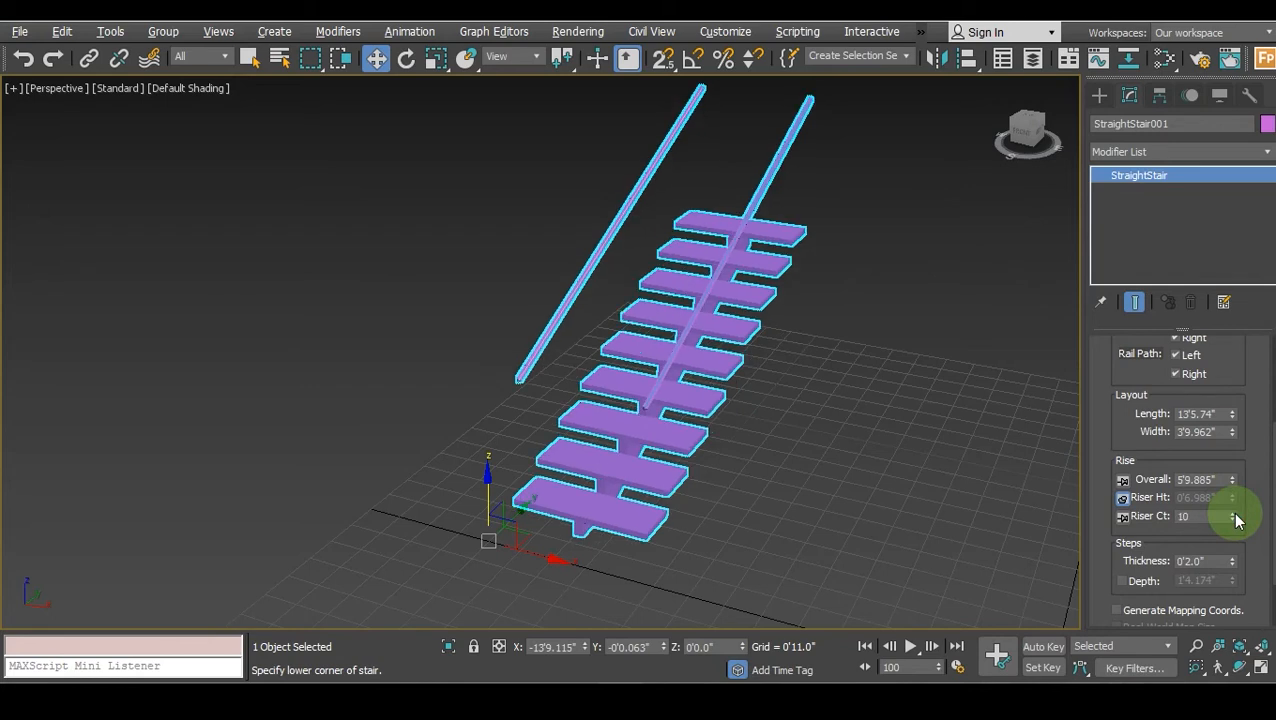
click(1123, 500)
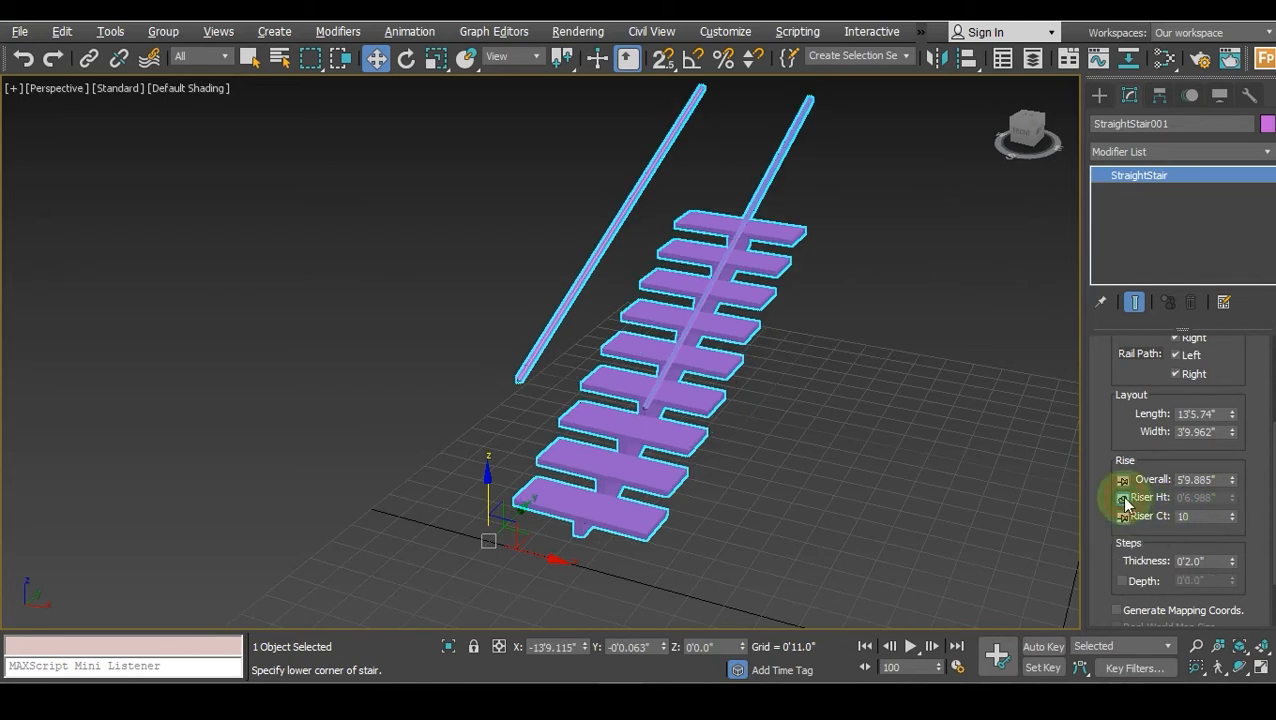
Set the step thickness to about 0'1.56", enable the custom step depth and set it to about 1'4.983".
scroll(1165, 533, down, 2)
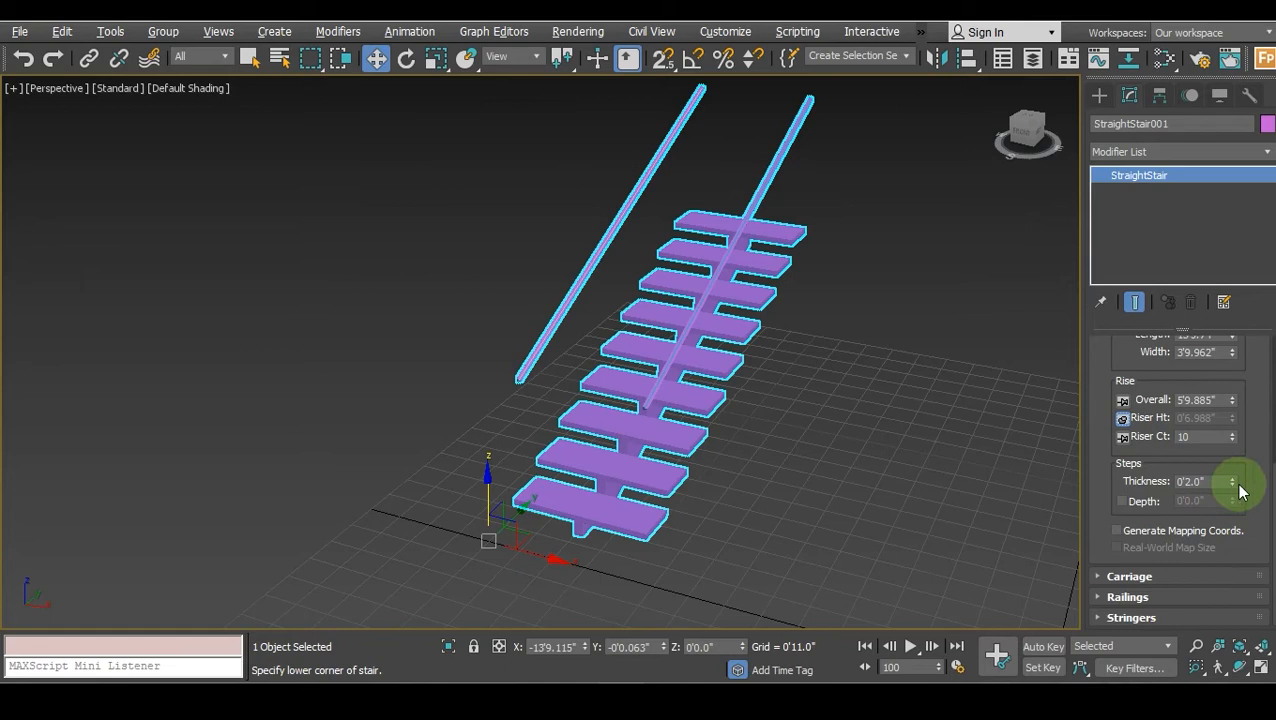
scroll(680, 450, up, 2)
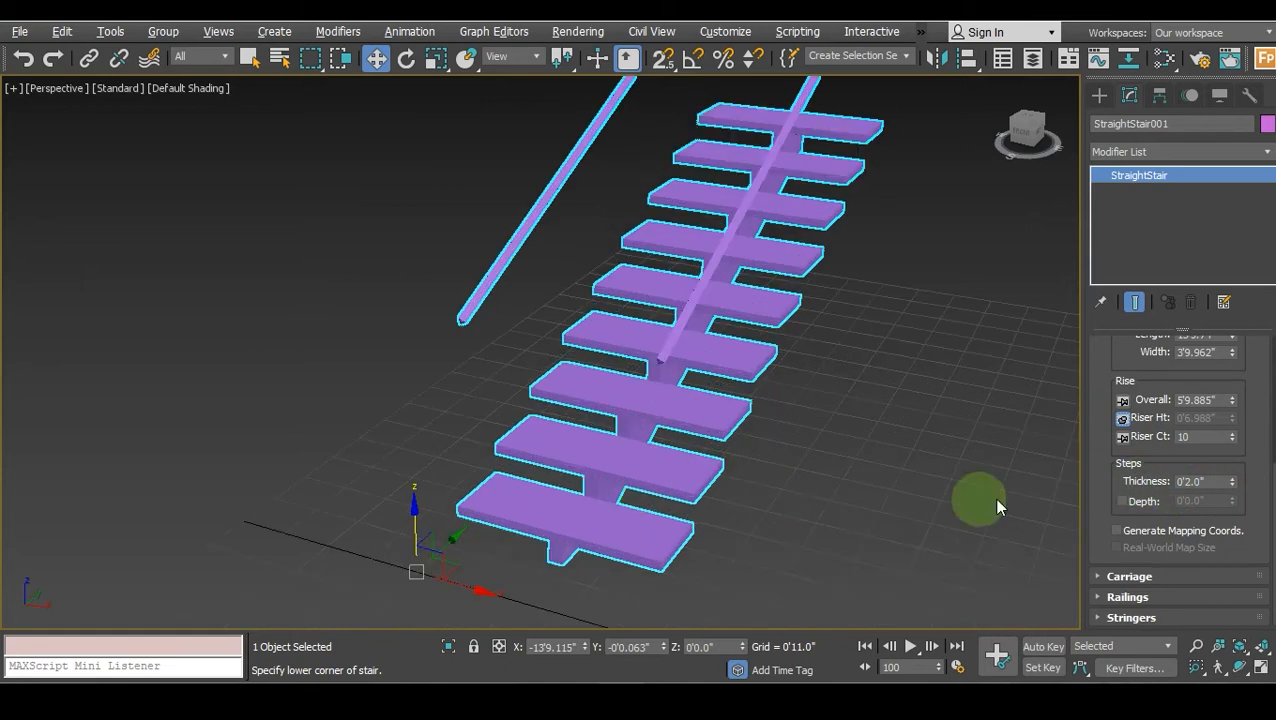
mouse_move(1232, 485)
mouse_down()
mouse_move(1219, 370)
mouse_move(1205, 504)
mouse_move(1222, 532)
mouse_move(1219, 475)
mouse_move(1221, 500)
mouse_up()
click(1133, 512)
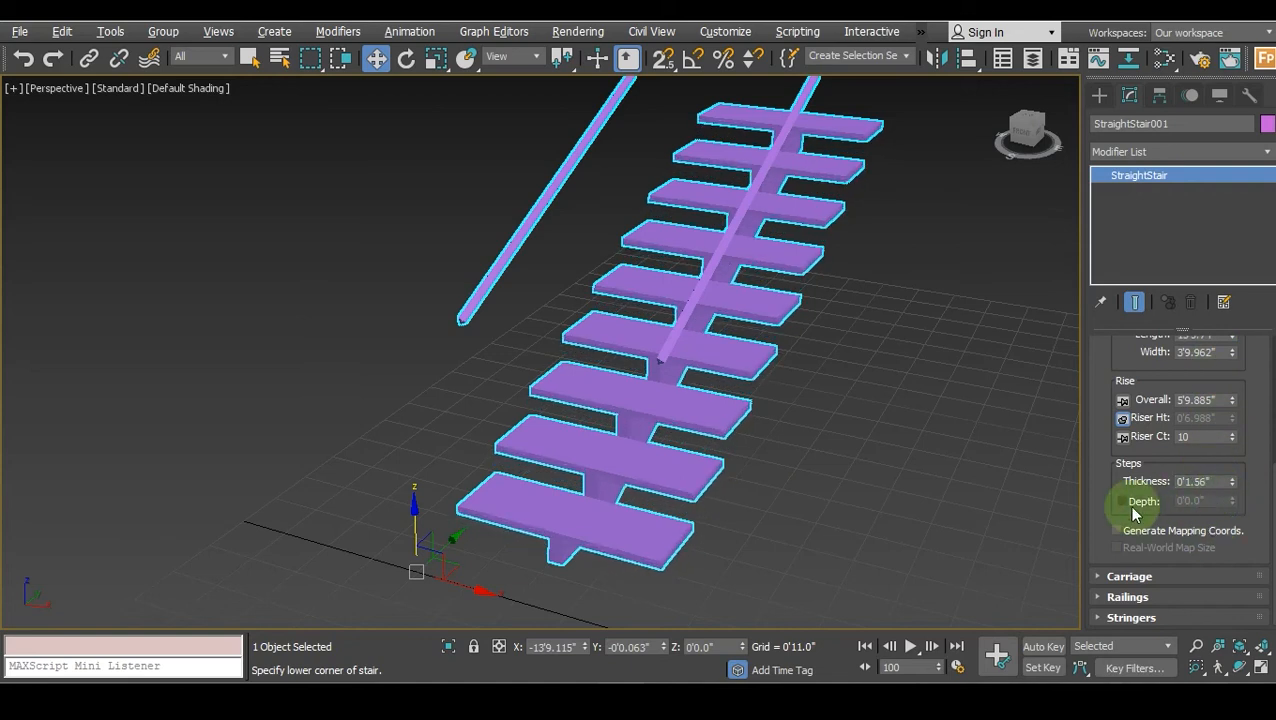
scroll(680, 546, up, 2)
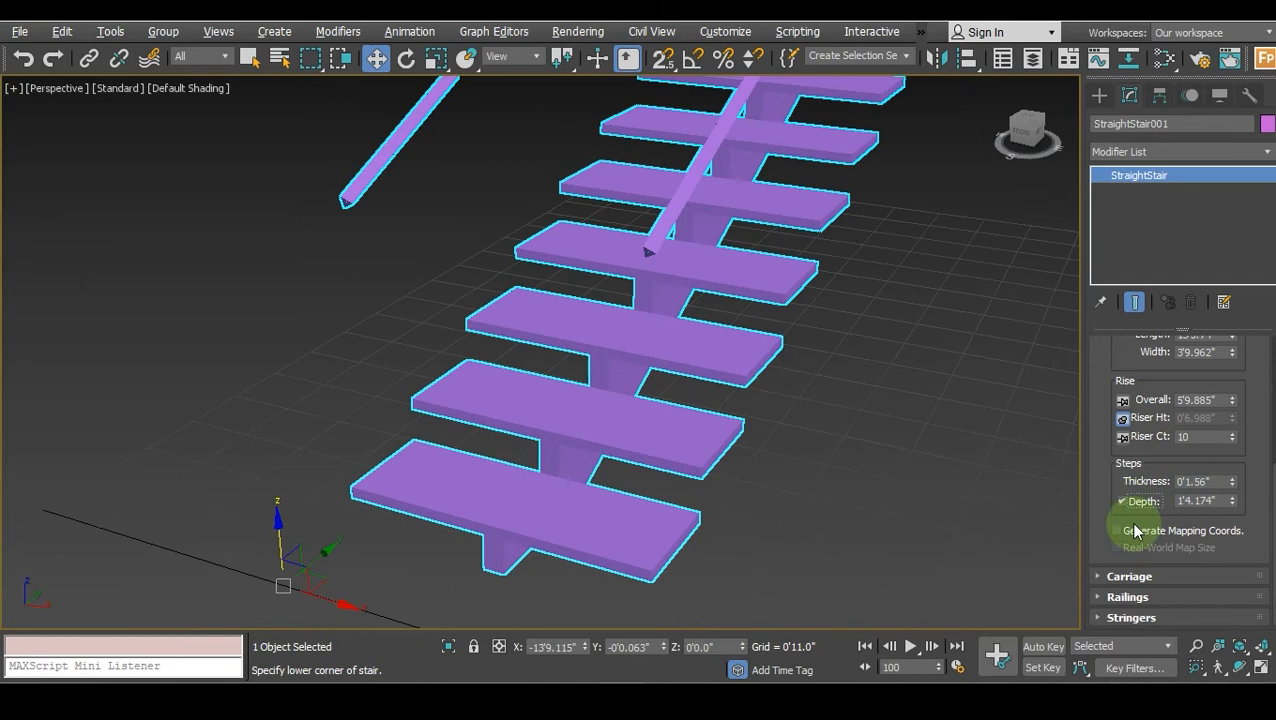
drag(1233, 503, 1207, 497)
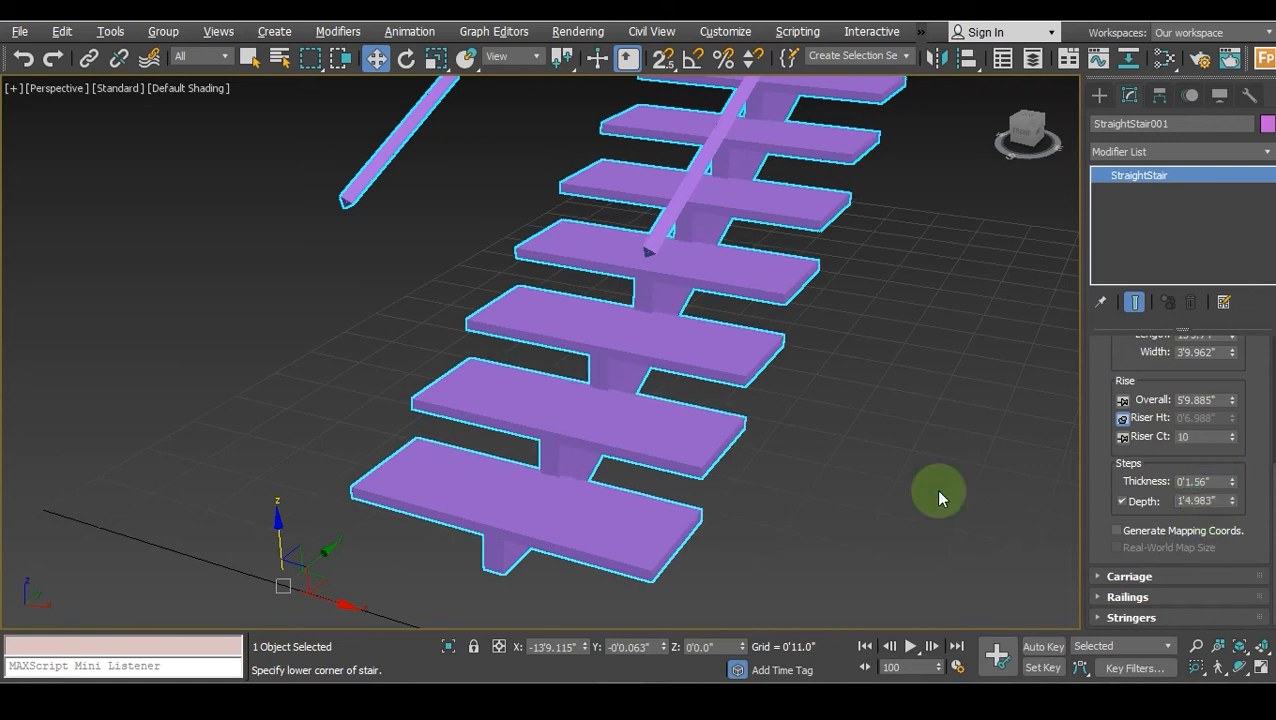
Expand the stair's carriage parameters and increase the carriage depth to about 1'0.6".
click(1137, 579)
scroll(1247, 471, up, 3)
scroll(1247, 466, down, 2)
scroll(1250, 470, down, 1)
scroll(770, 468, down, 5)
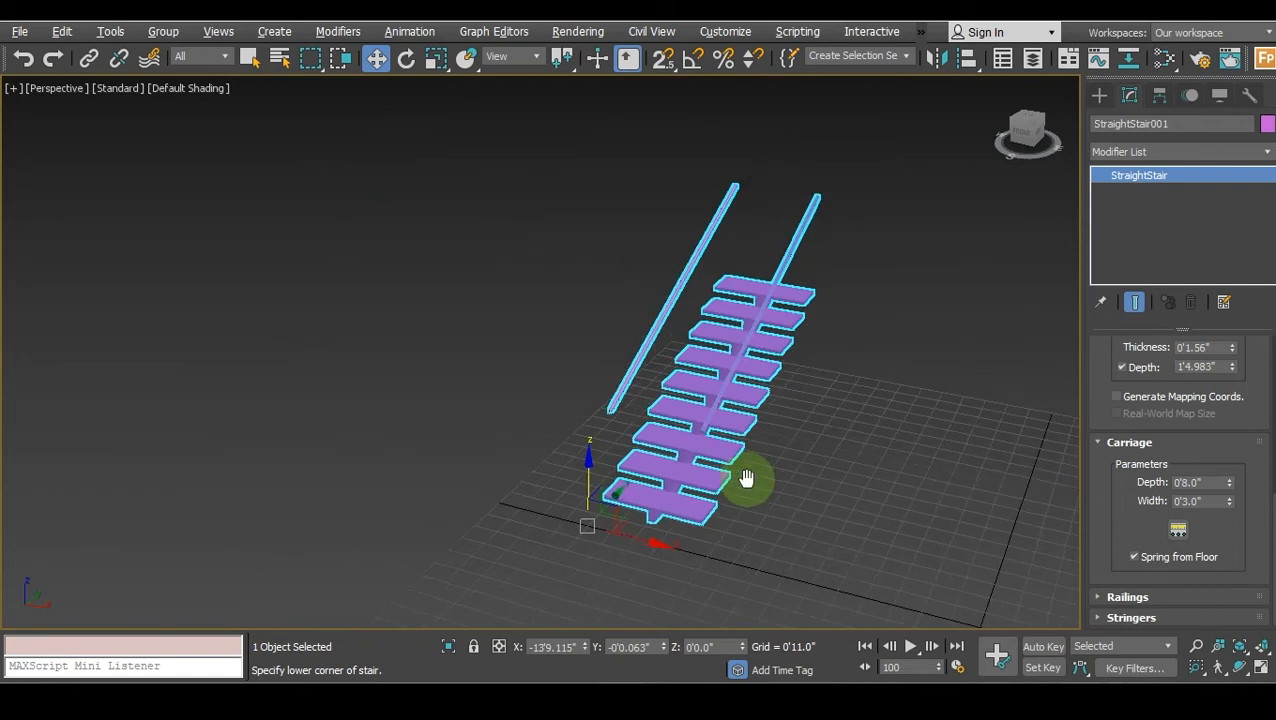
scroll(740, 479, up, 3)
scroll(735, 481, up, 3)
scroll(505, 523, down, 2)
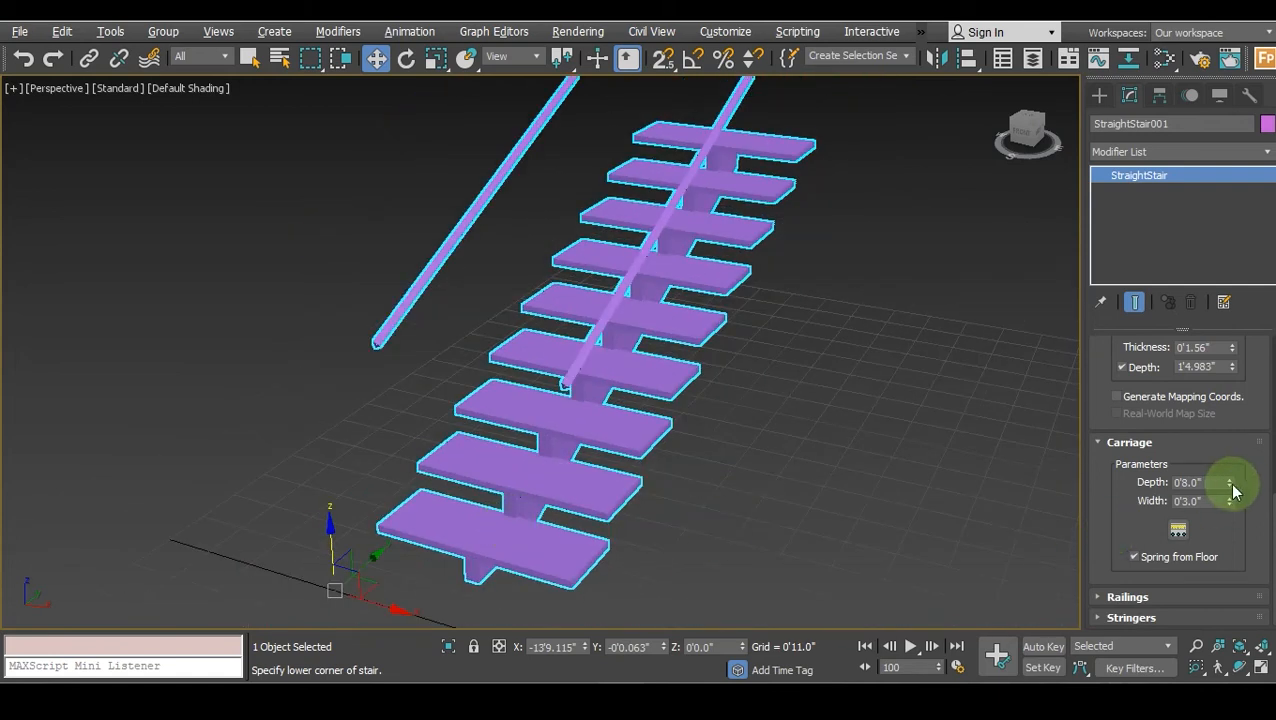
drag(1232, 487, 1233, 464)
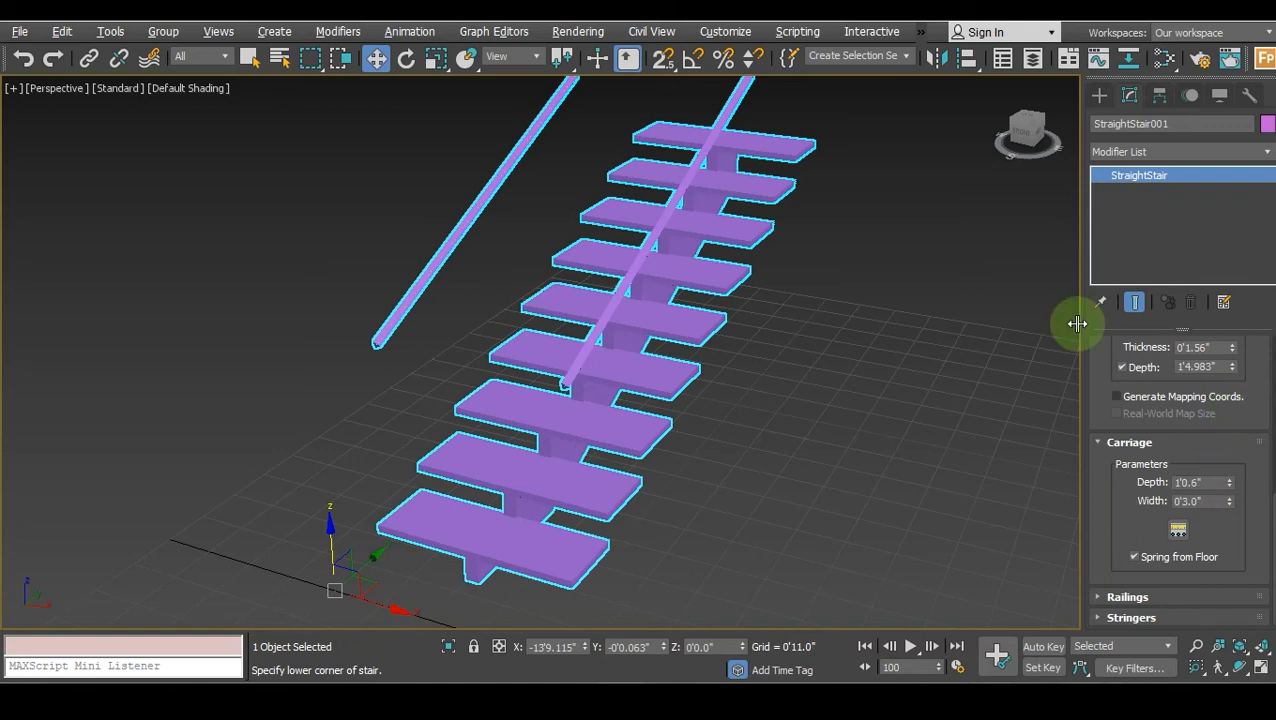
View the stair from the back and set the carriage depth to about 1'2.868" and width to about 0'6.24".
click(1040, 135)
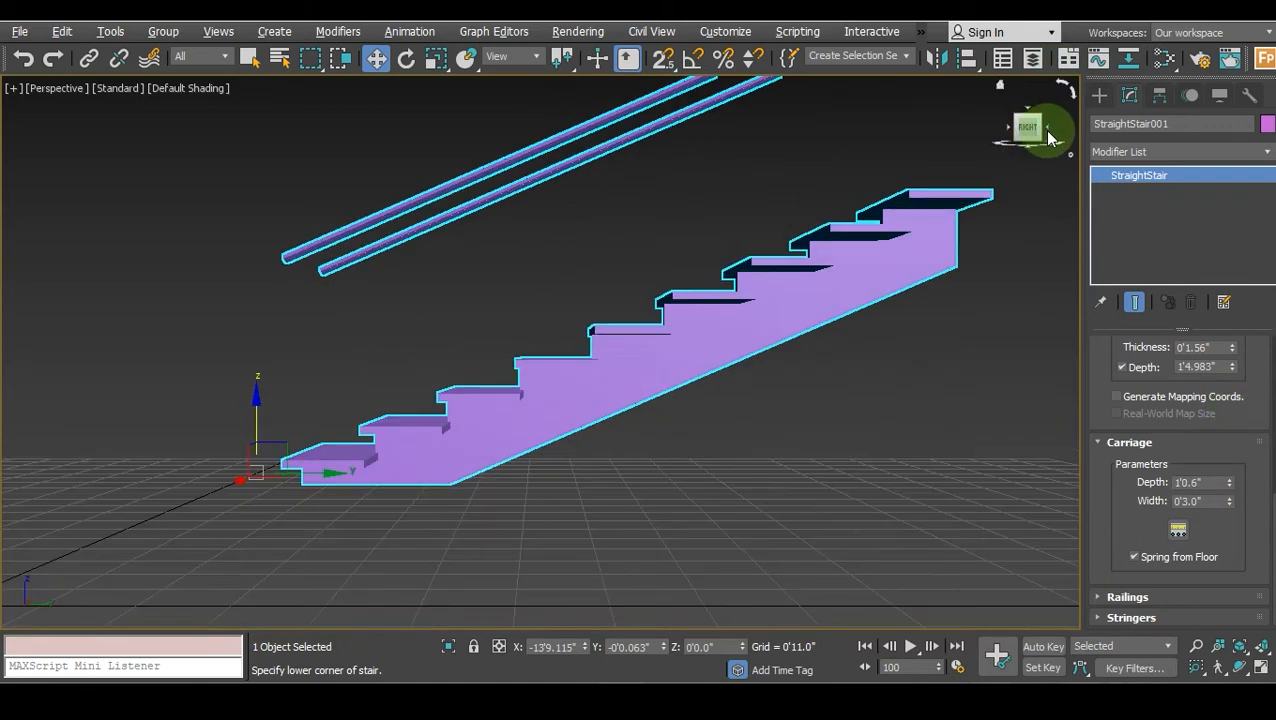
click(1044, 126)
scroll(763, 295, up, 2)
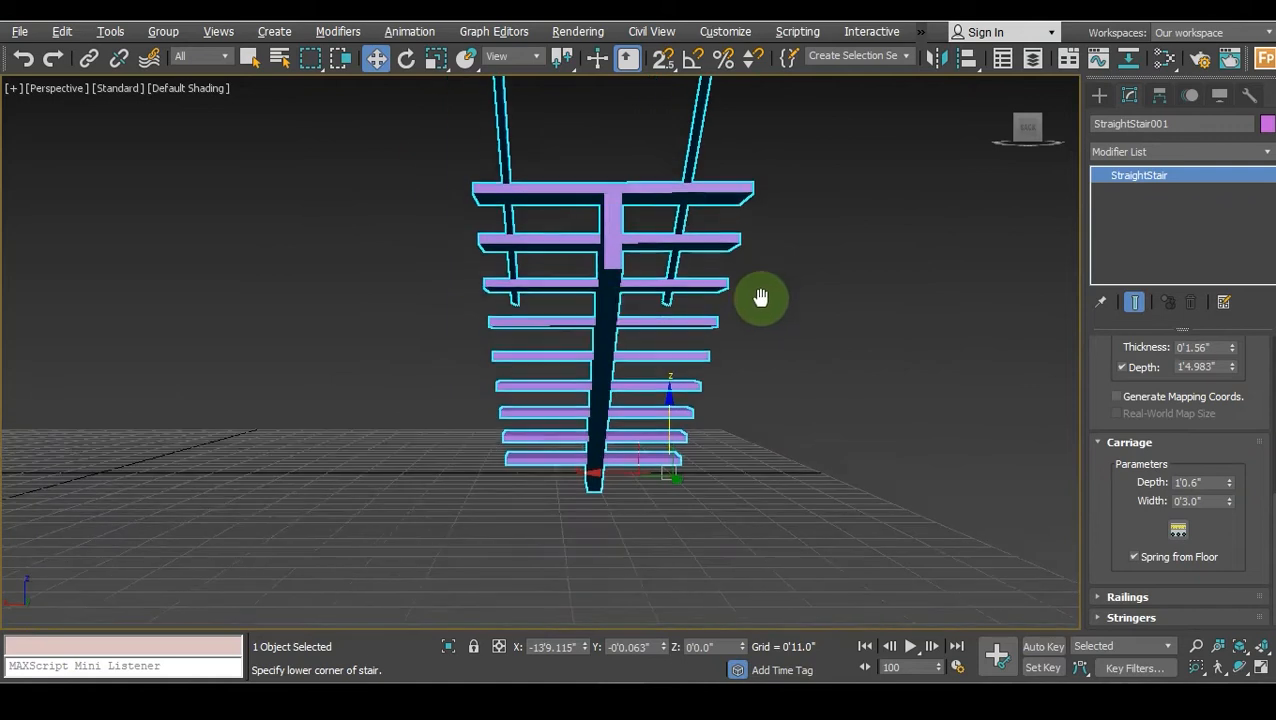
scroll(619, 313, up, 4)
scroll(619, 313, down, 4)
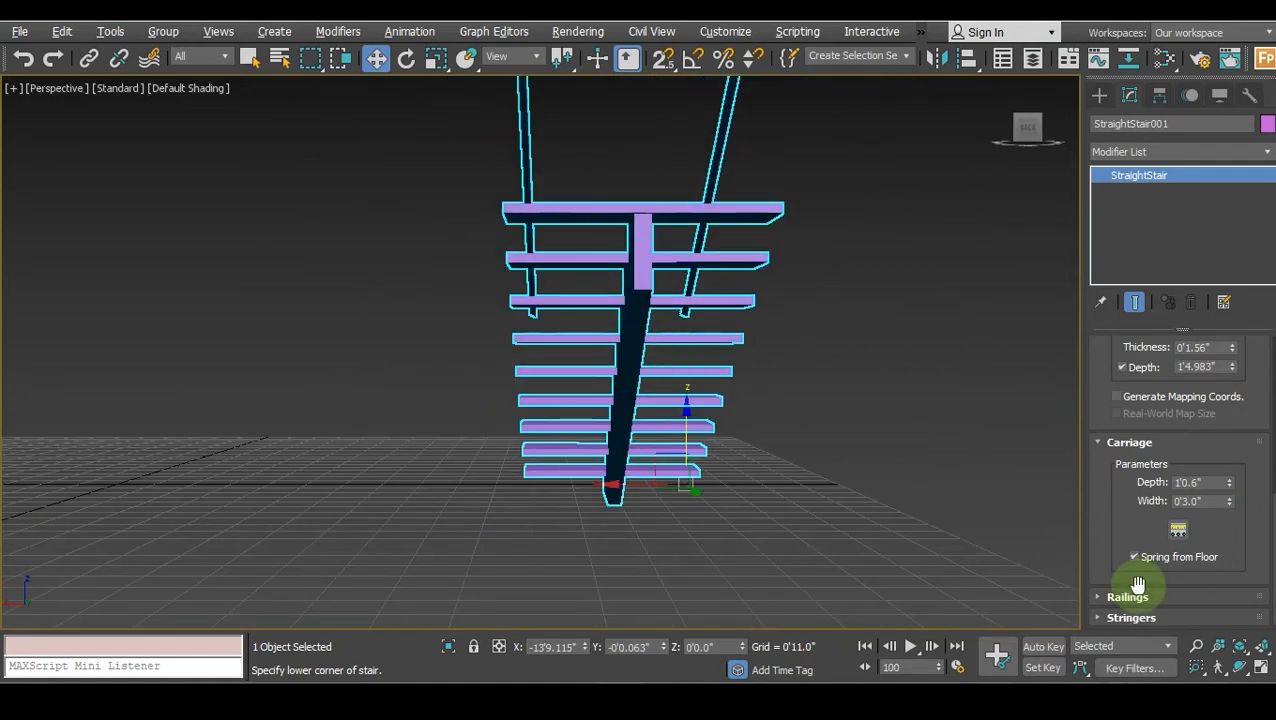
drag(1232, 488, 1219, 399)
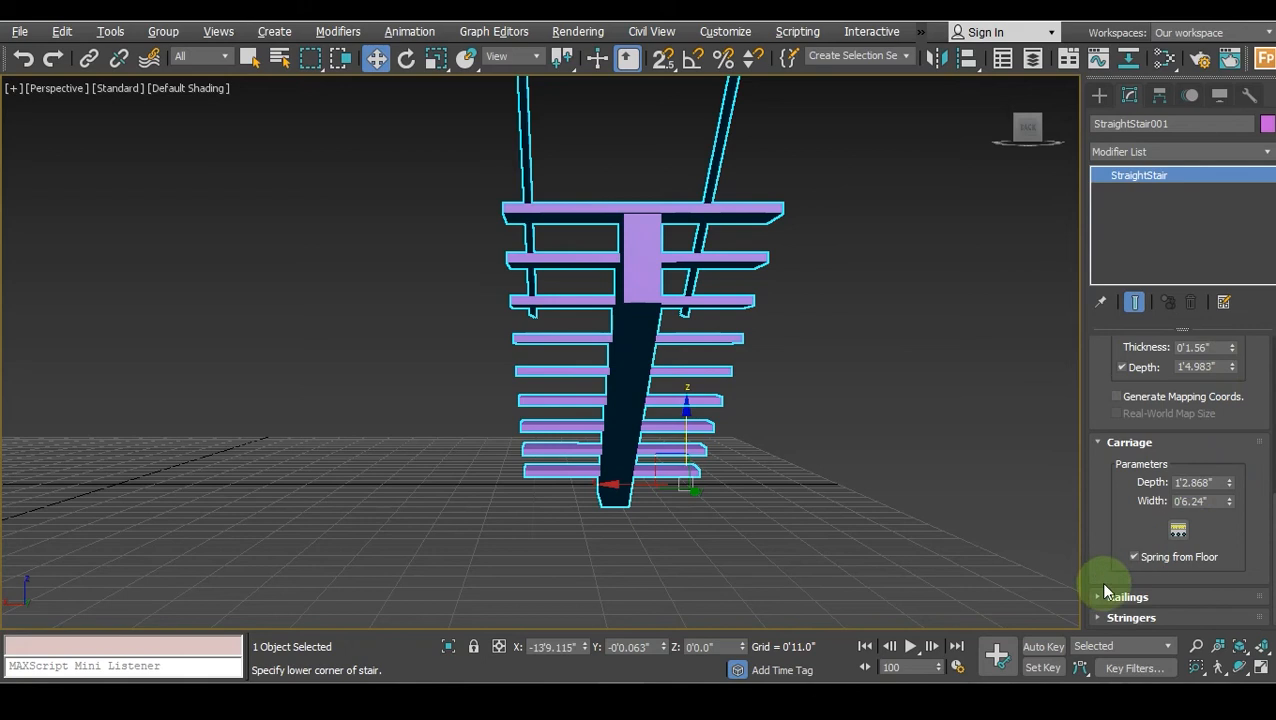
Open the carriage spacing settings, try a carriage count of 2 and return it to 1.
click(1178, 531)
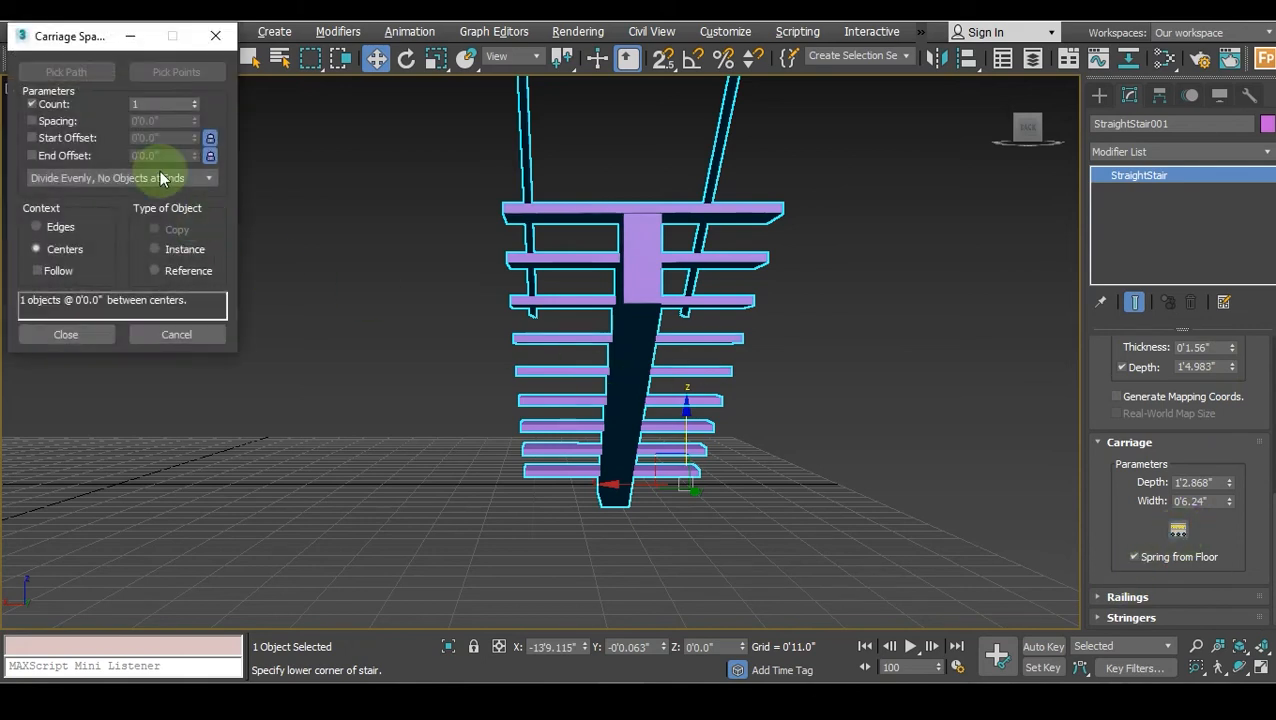
click(194, 102)
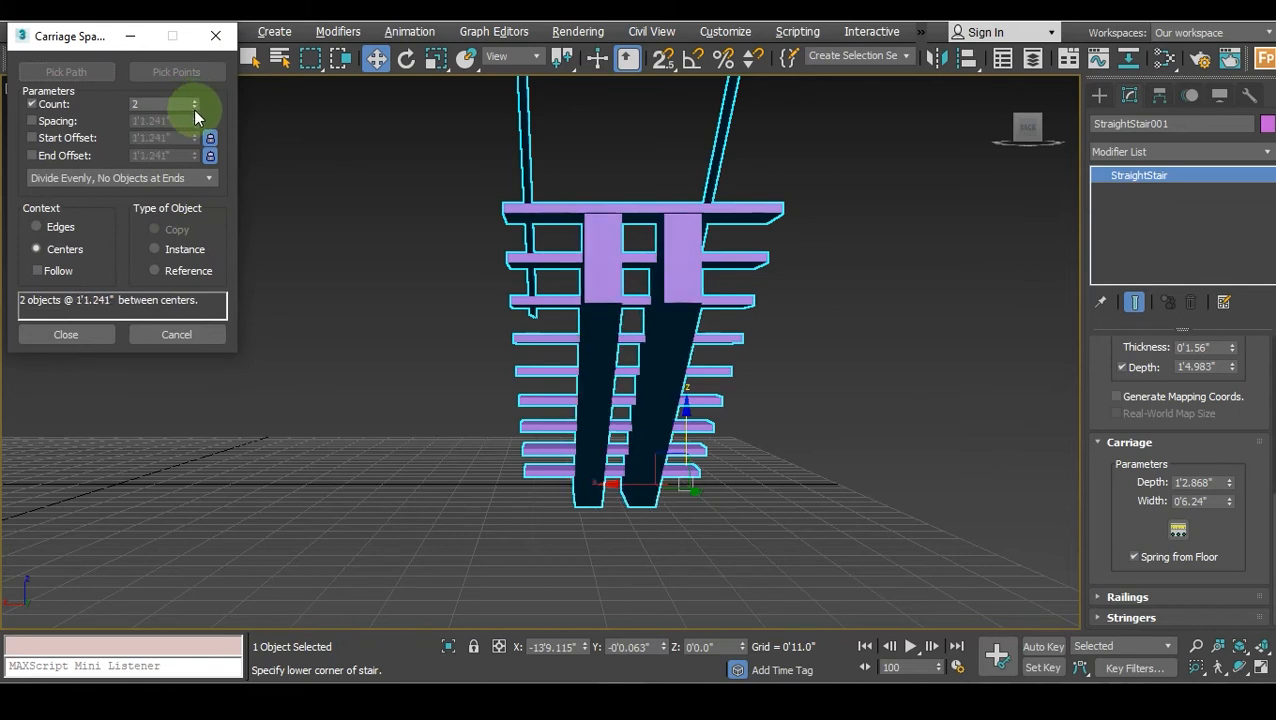
click(193, 109)
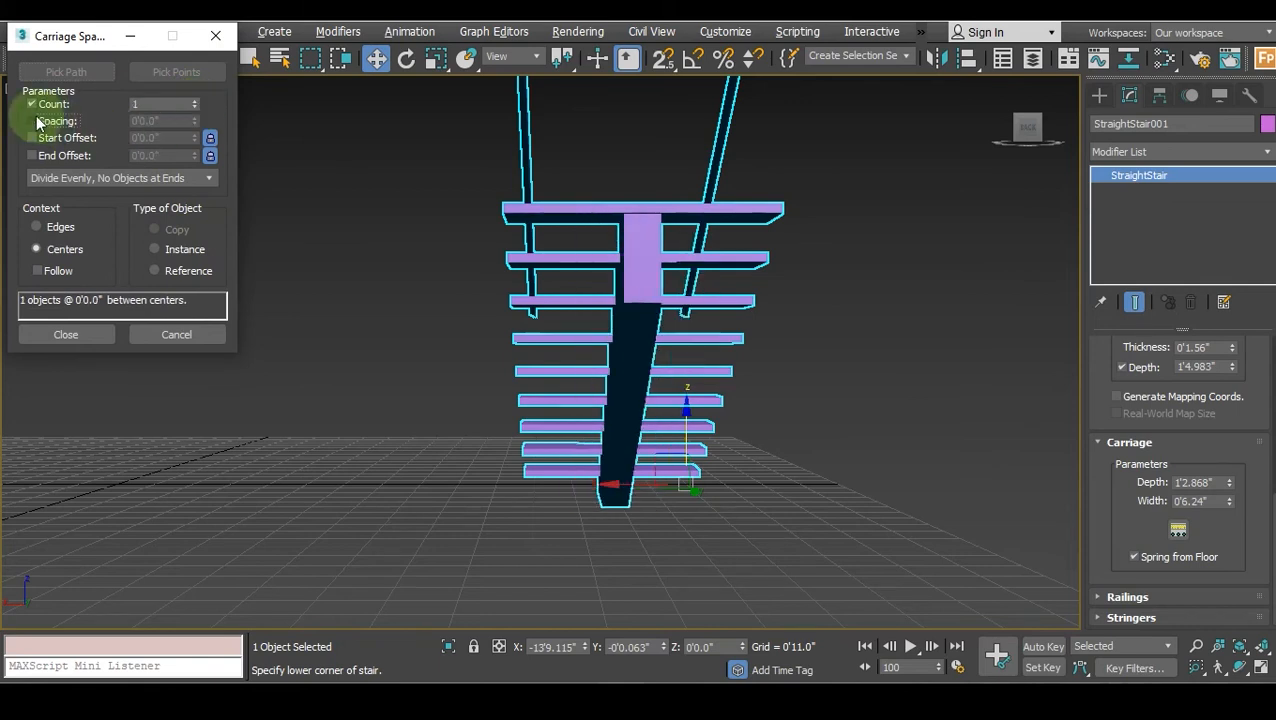
Try the End Offset carriage layout with an end offset of about 1'8.661".
click(82, 178)
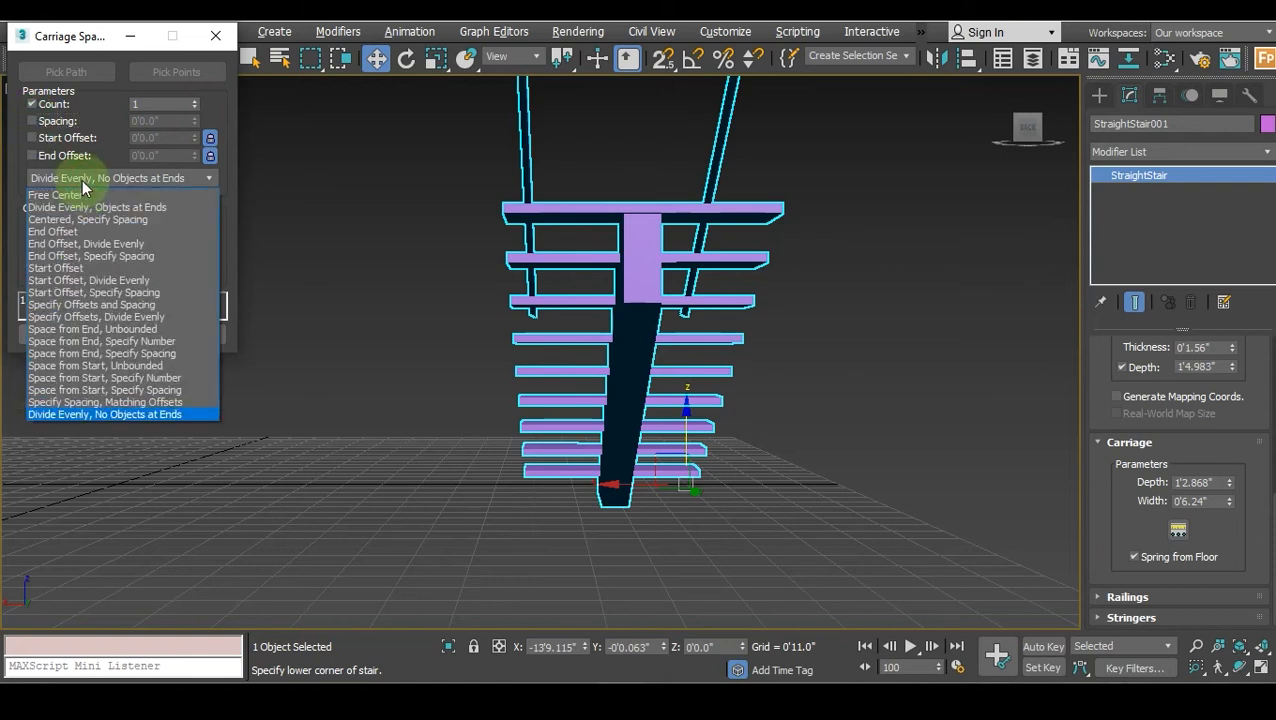
click(87, 232)
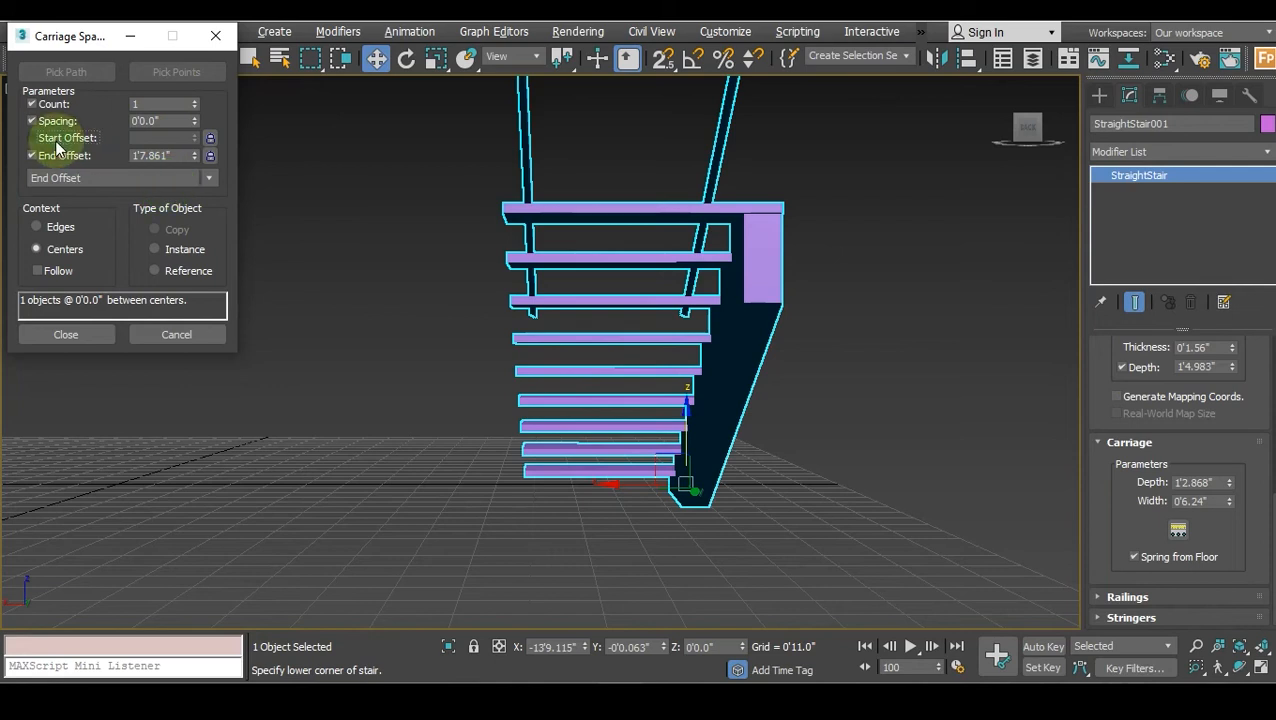
drag(196, 154, 192, 80)
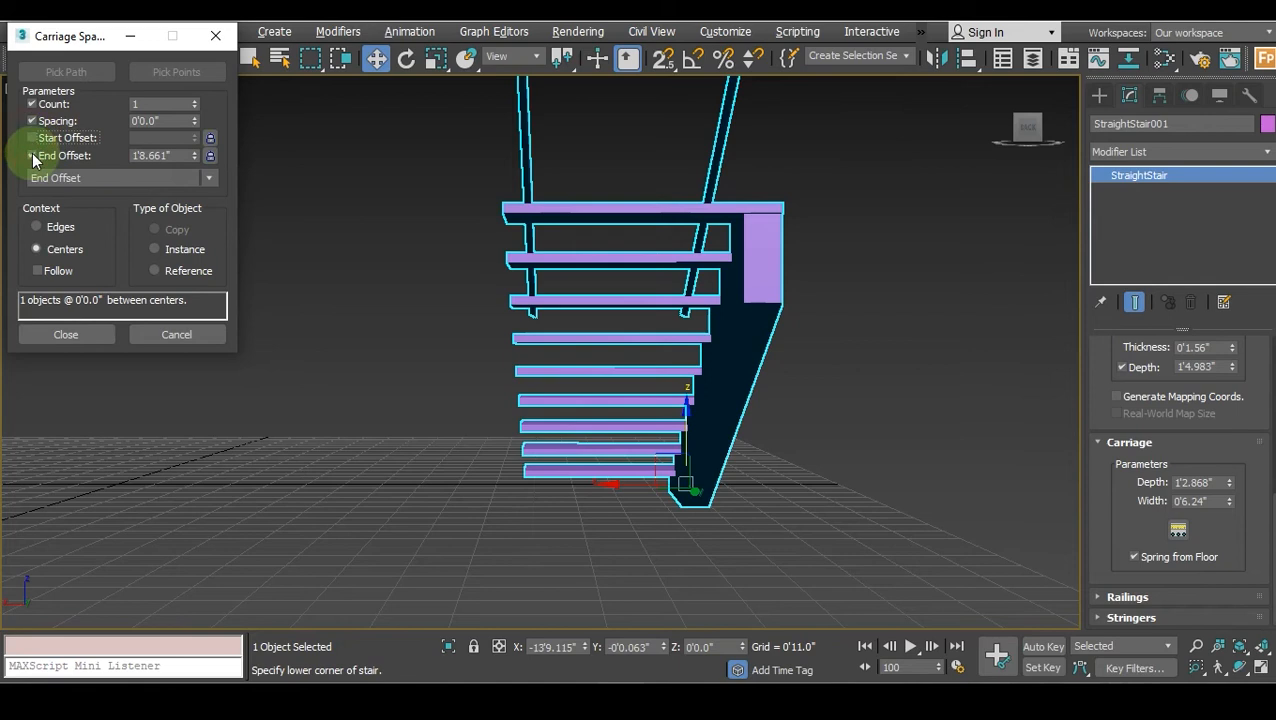
Try the Free Center carriage layout with the spacing context on Edges and back on Centers.
click(62, 178)
click(70, 195)
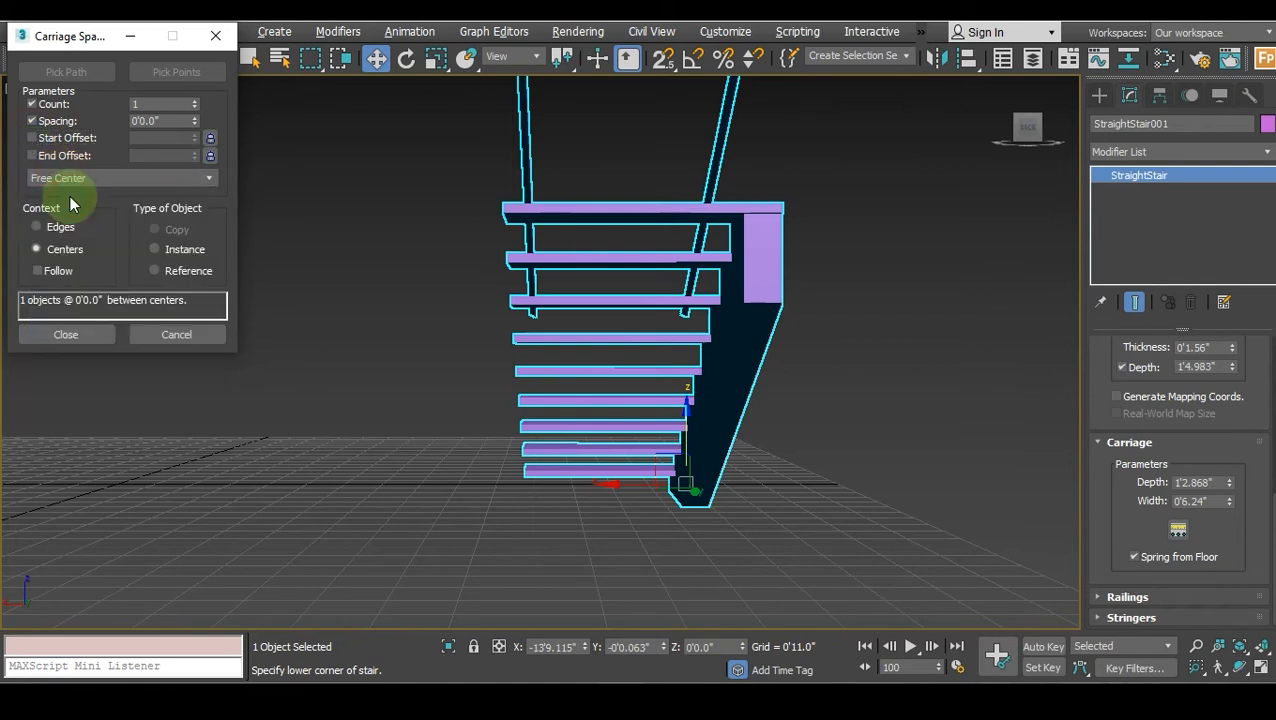
click(55, 227)
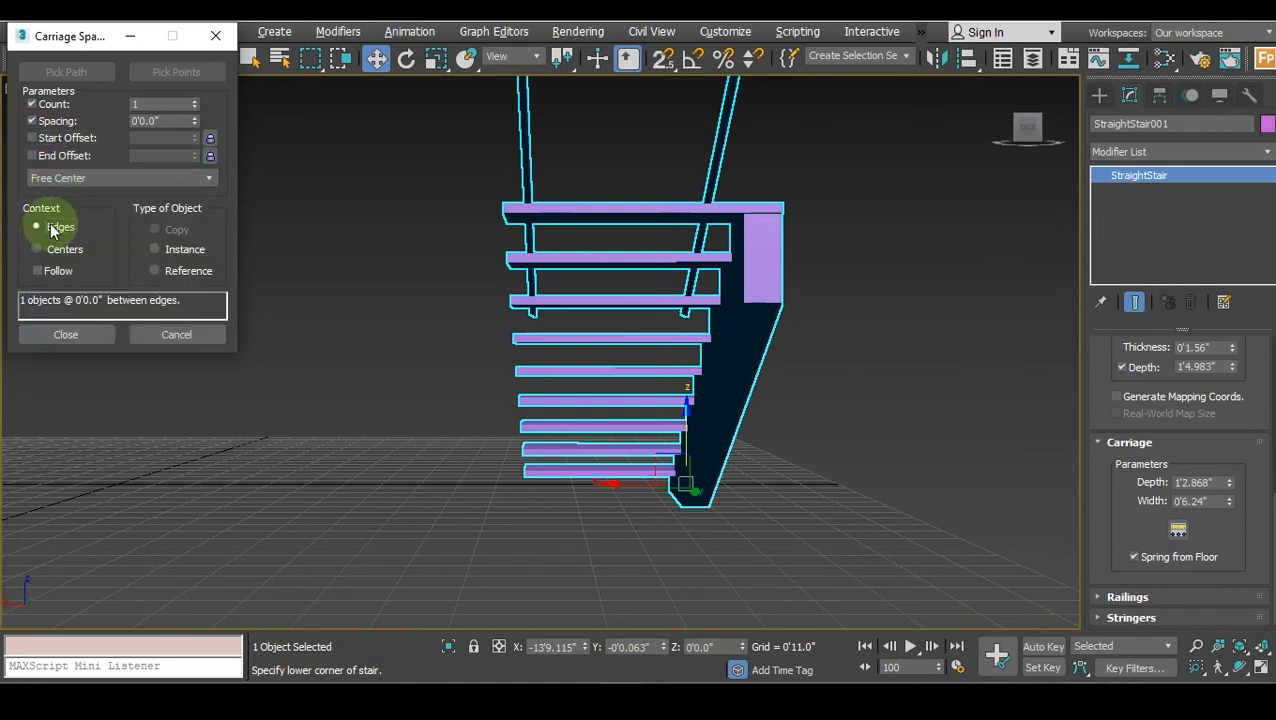
click(55, 249)
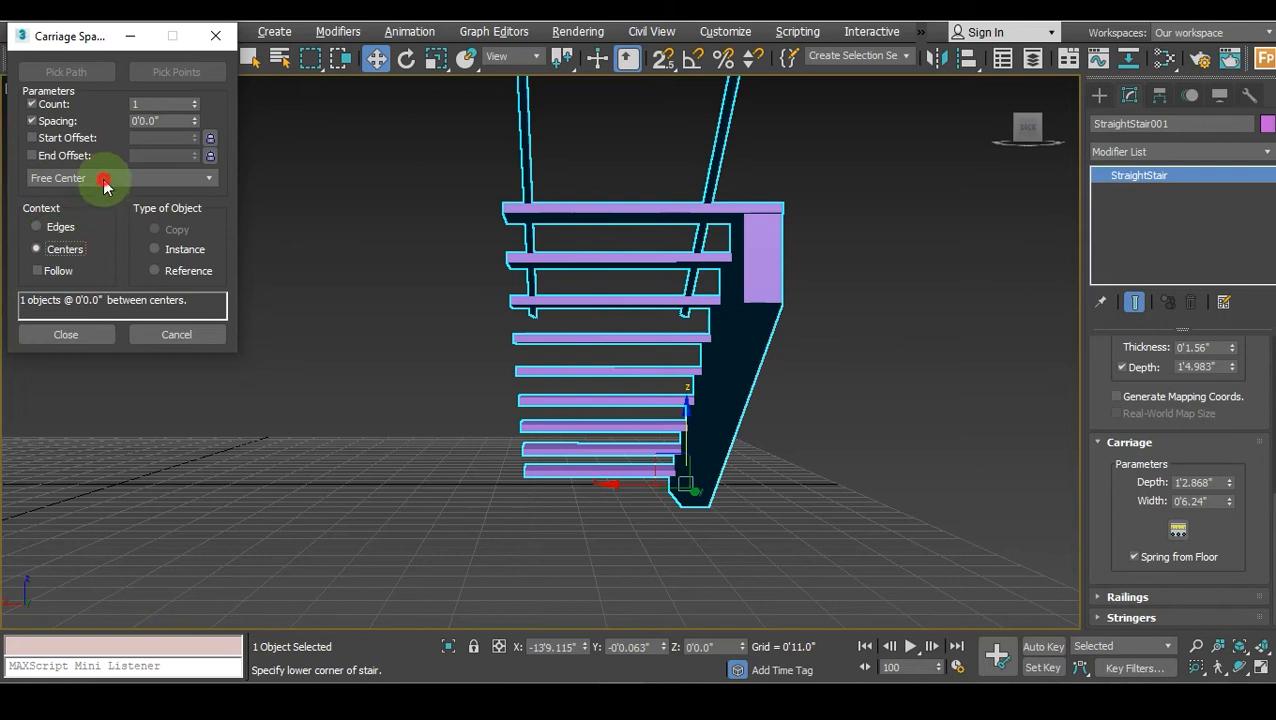
Try Centered, Specify Spacing for the carriages, switch the context to Edges and enable a start offset of about 2'4.851".
click(106, 180)
click(95, 219)
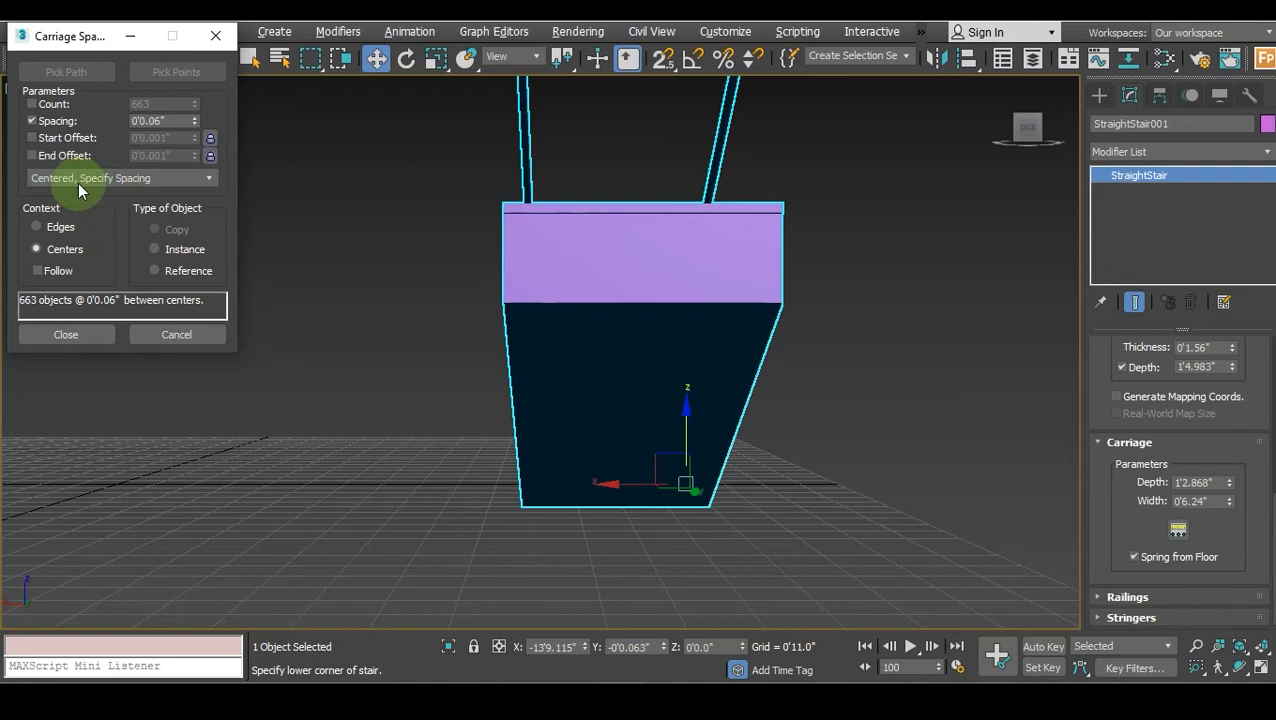
click(52, 227)
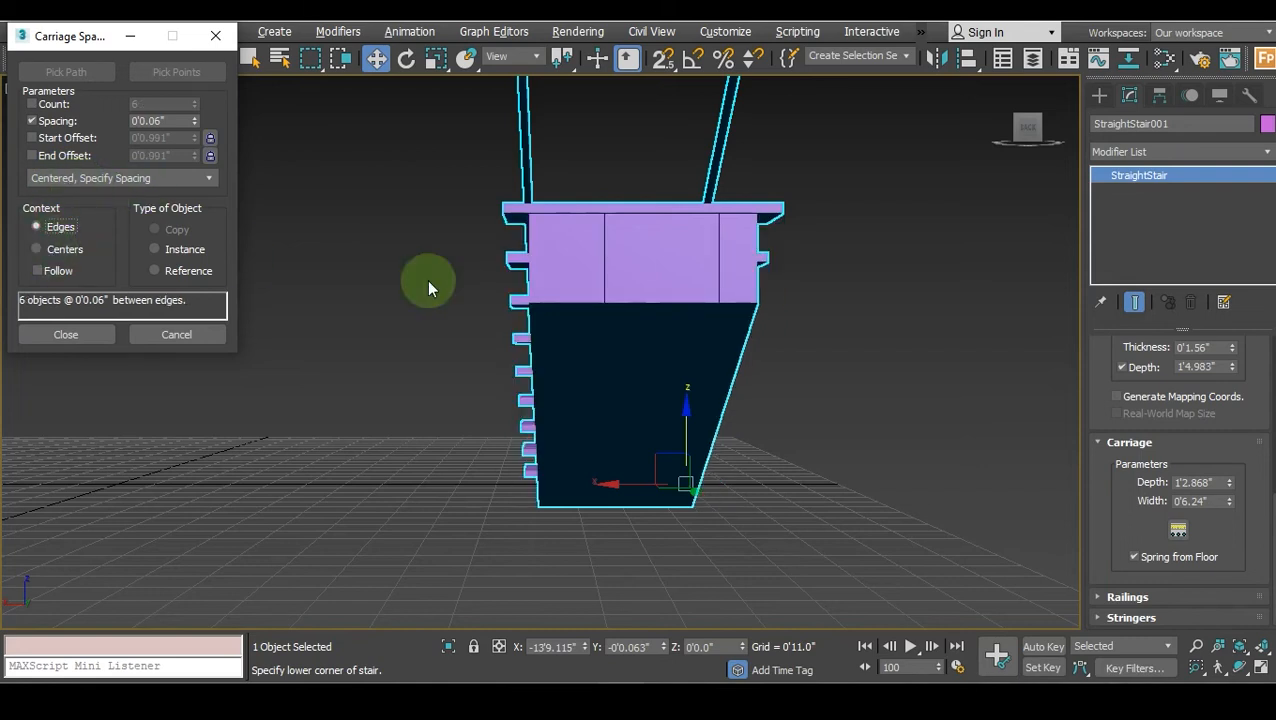
click(64, 139)
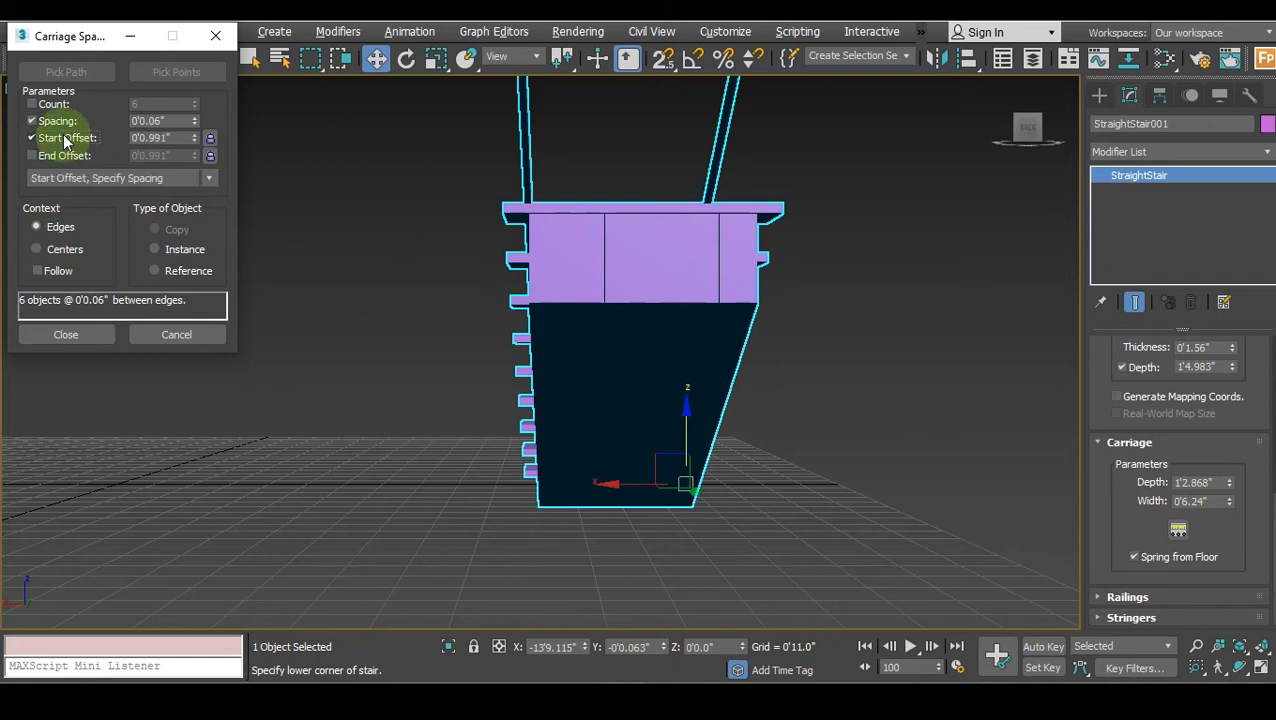
drag(195, 140, 114, 208)
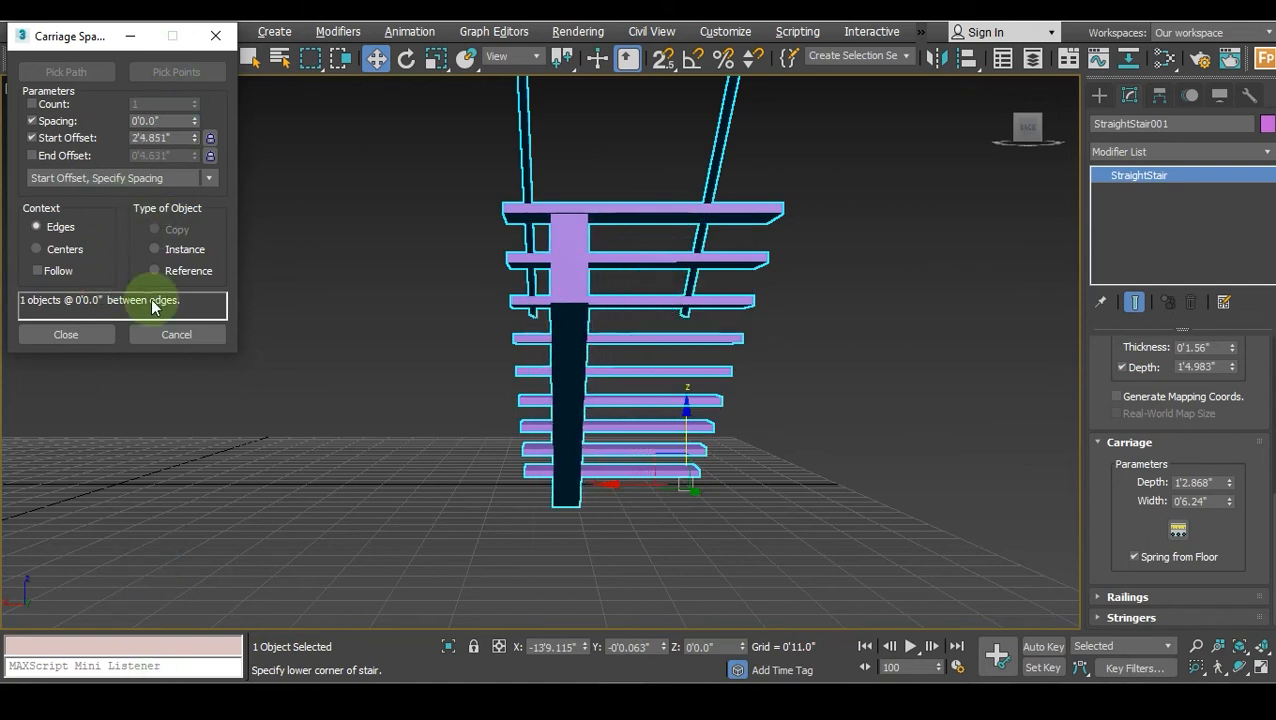
Space the carriage by count only, lock both offsets for Divide Evenly, No Objects at Ends, and close the spacing settings.
click(42, 107)
click(42, 121)
click(38, 139)
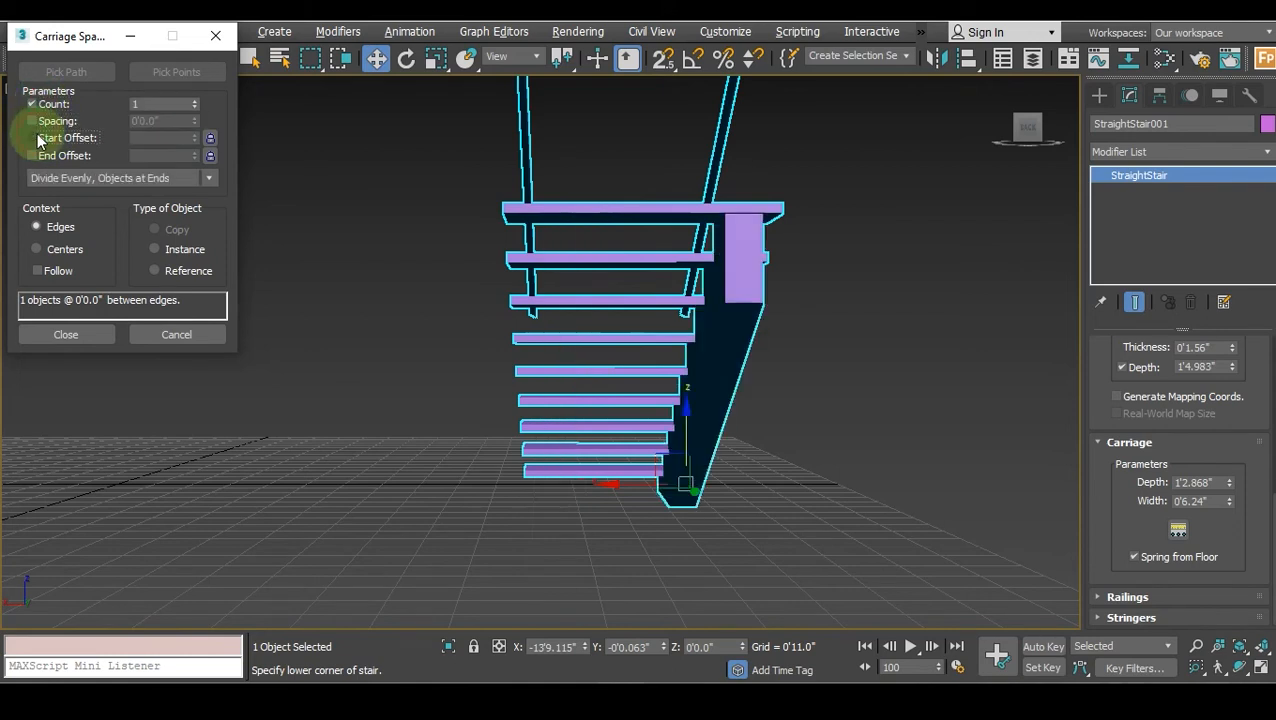
click(210, 138)
click(209, 155)
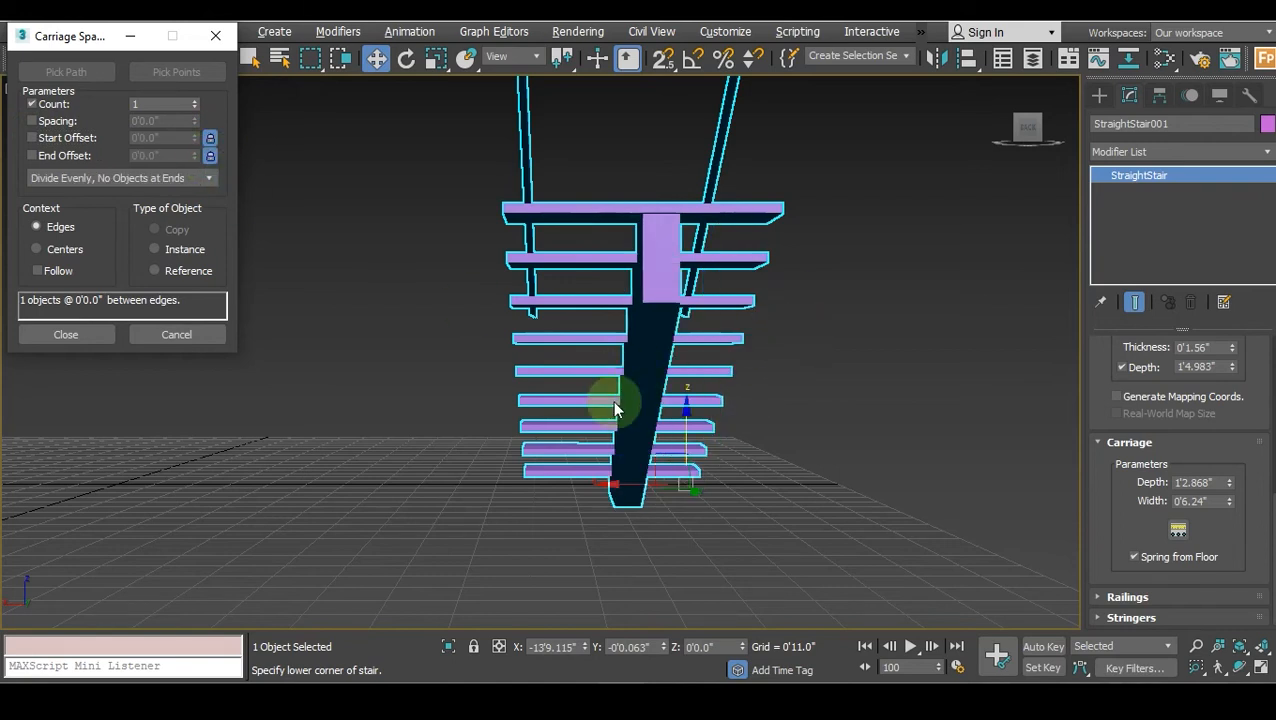
click(203, 180)
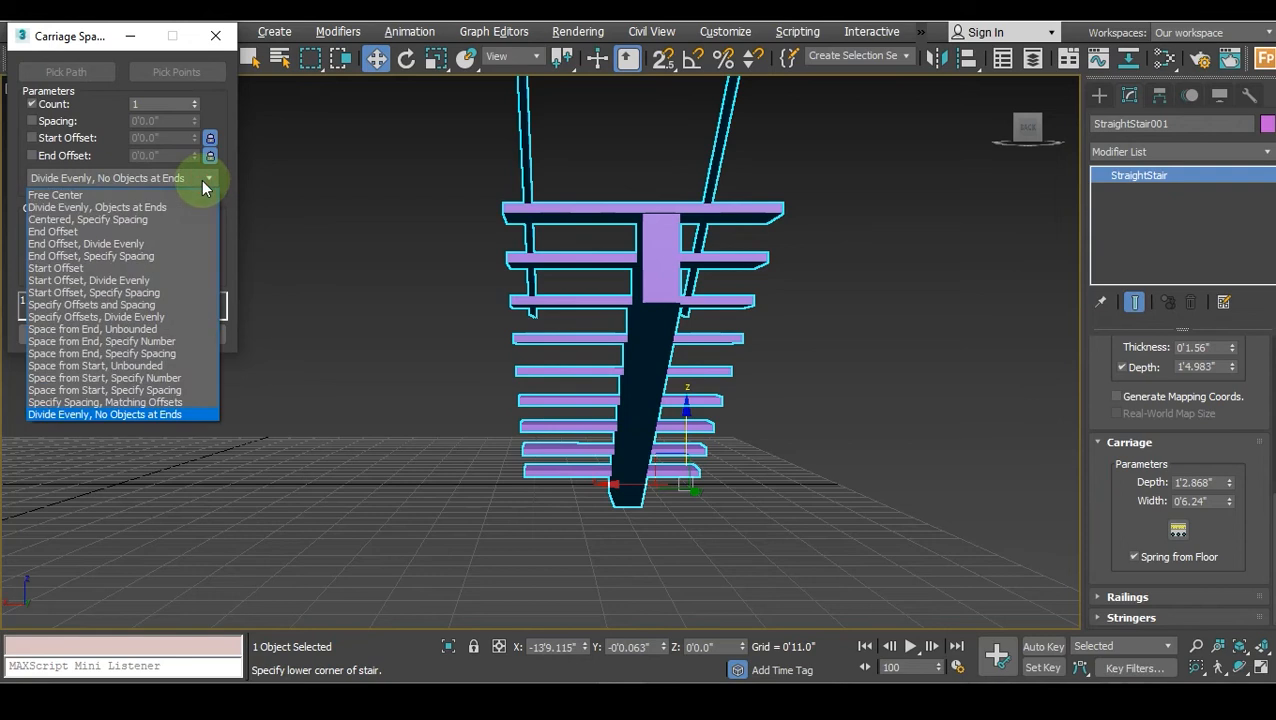
click(201, 179)
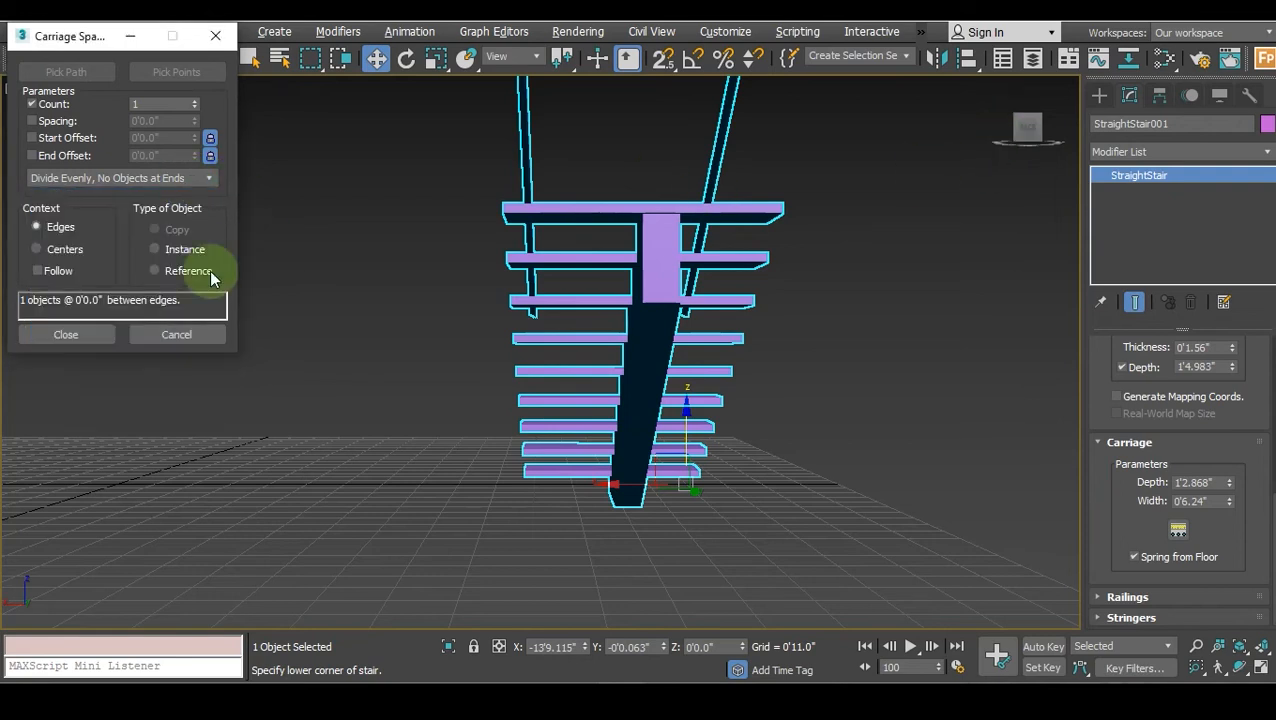
click(104, 336)
View the stair from the side, turn off the carriage's Spring from Floor option and enable it again.
click(1014, 137)
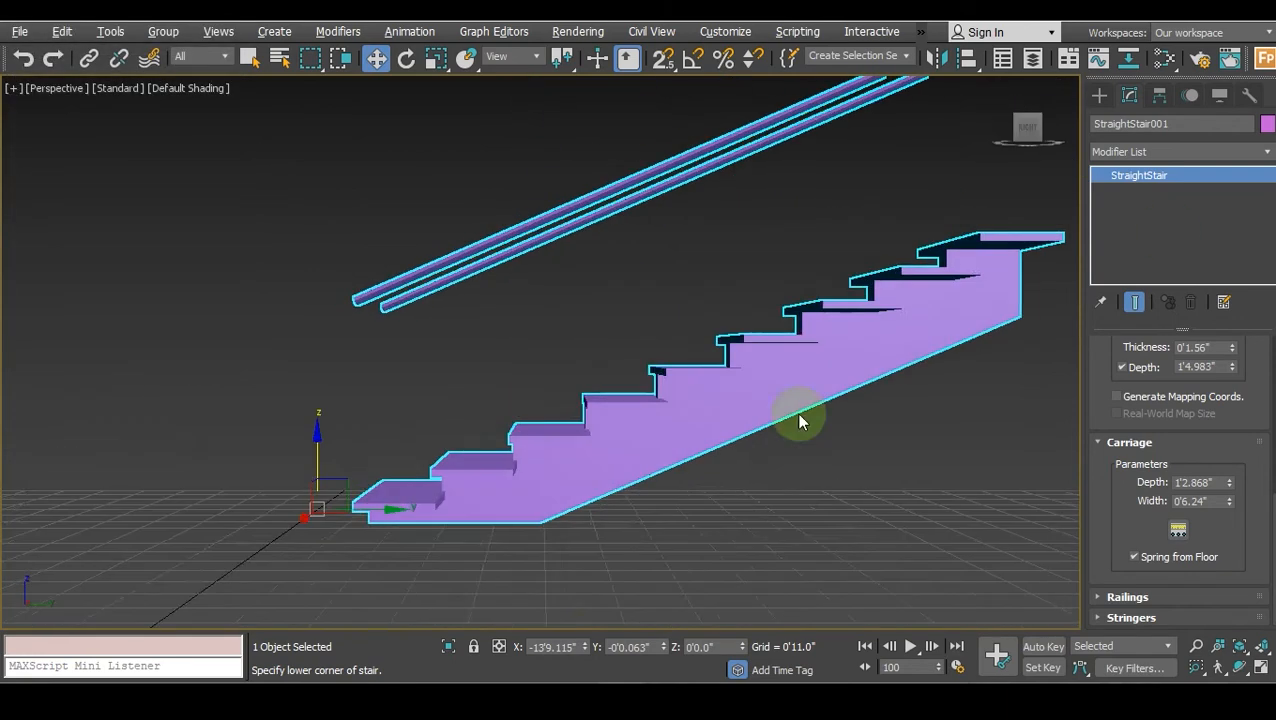
middle_drag(832, 464, 760, 445)
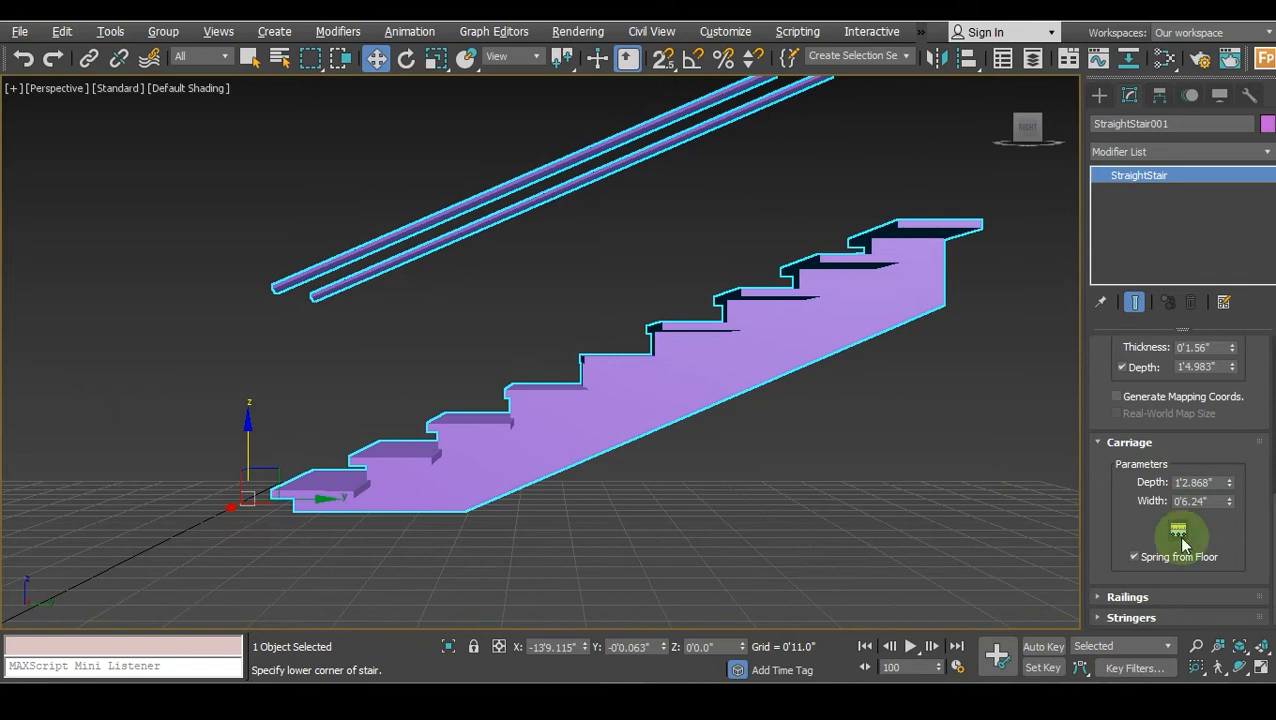
click(1135, 558)
middle_drag(680, 485, 834, 475)
scroll(578, 541, up, 3)
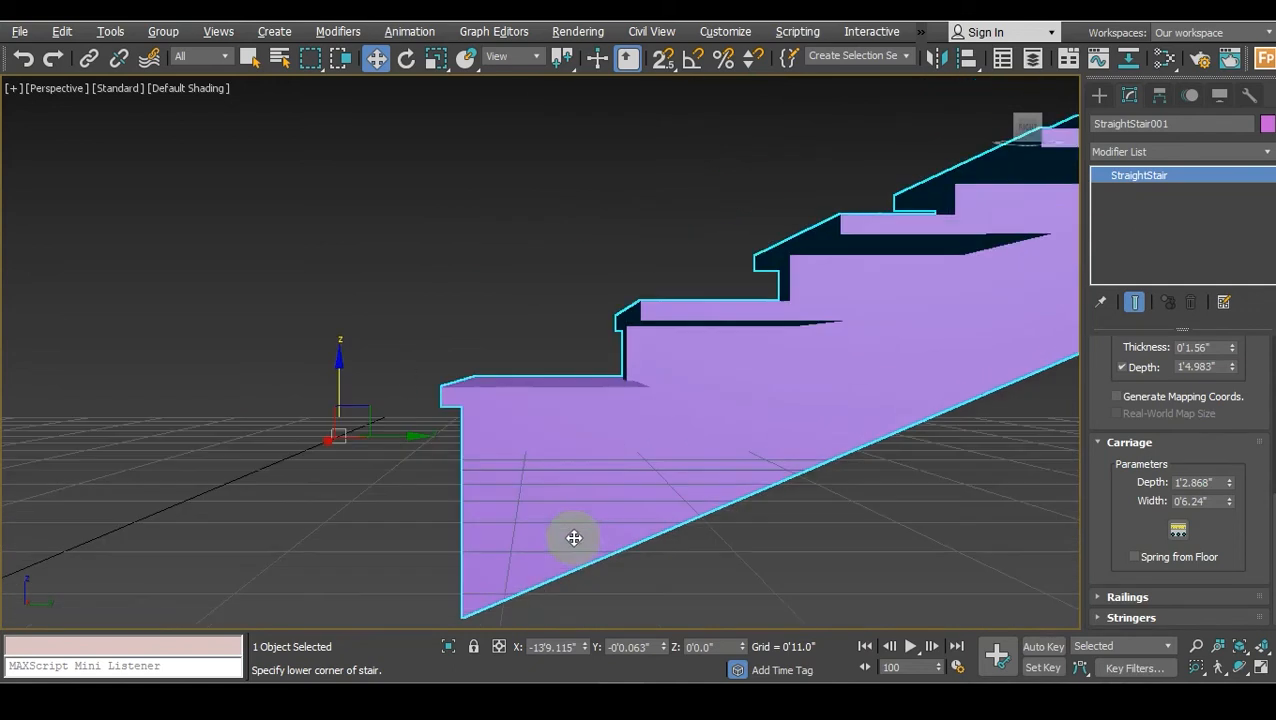
click(1133, 559)
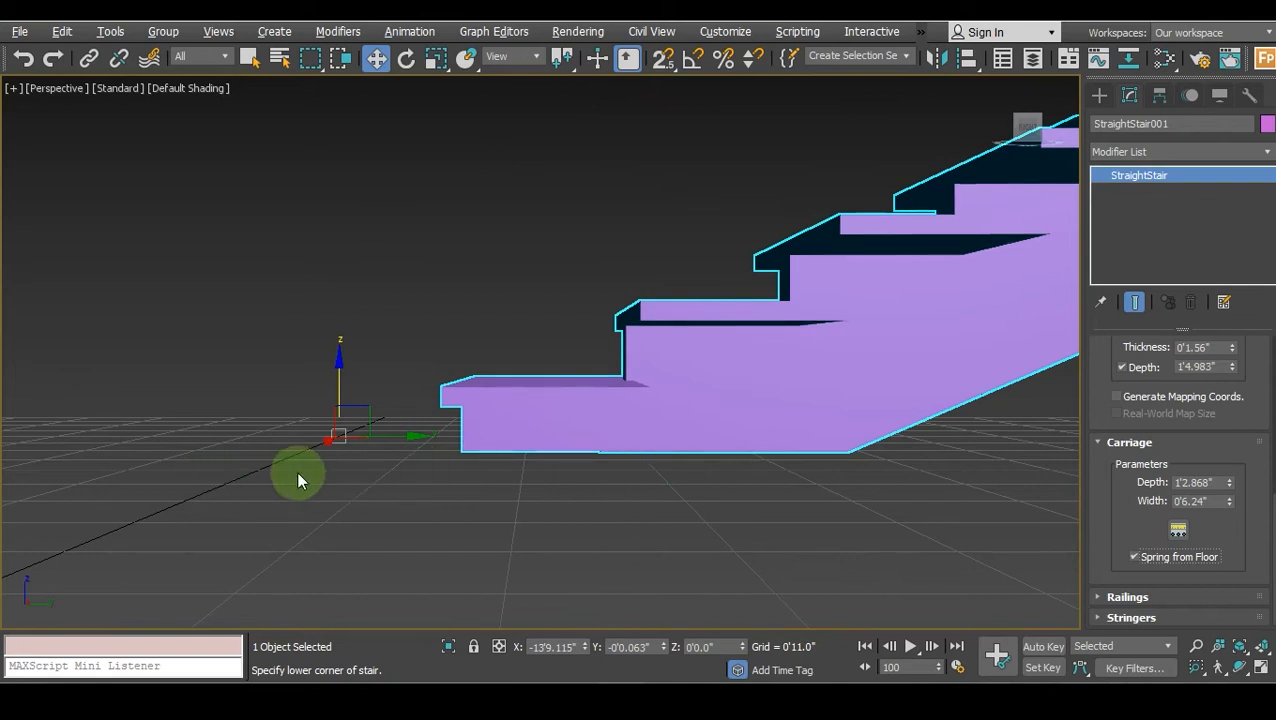
Expand the stair's railing parameters and lower the railing height to about 3'0.96".
click(1108, 597)
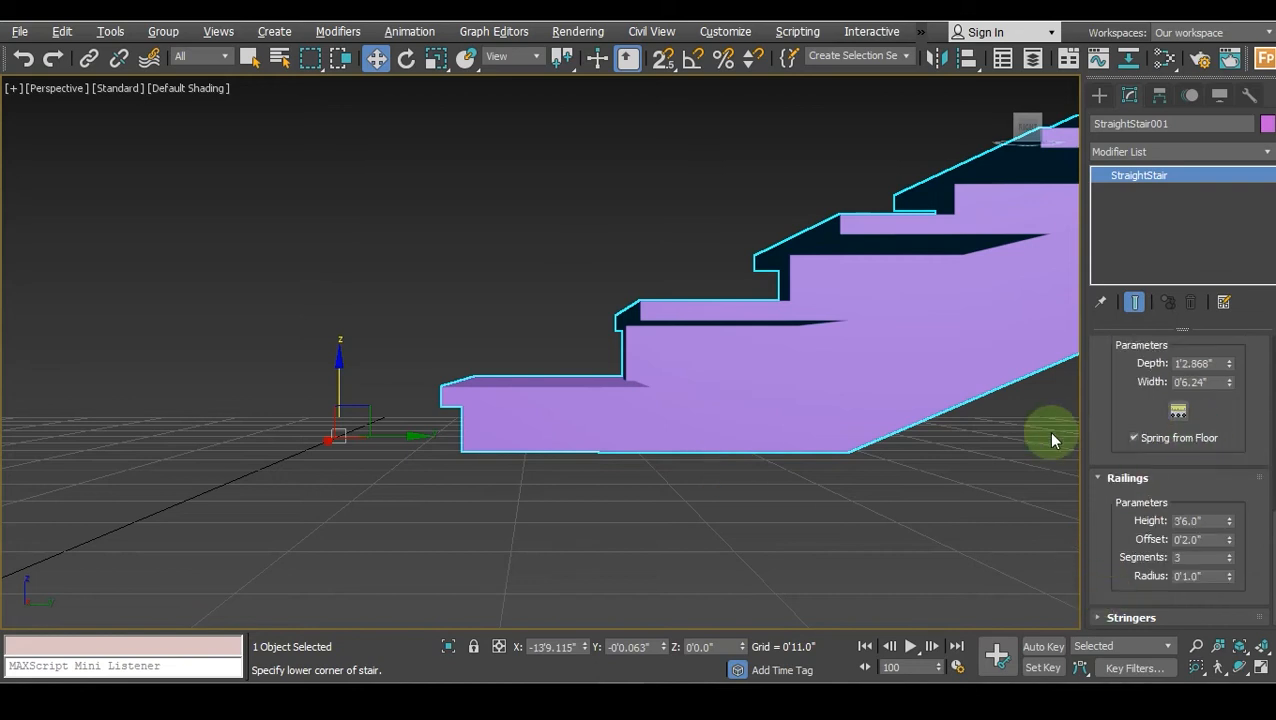
scroll(640, 505, down, 5)
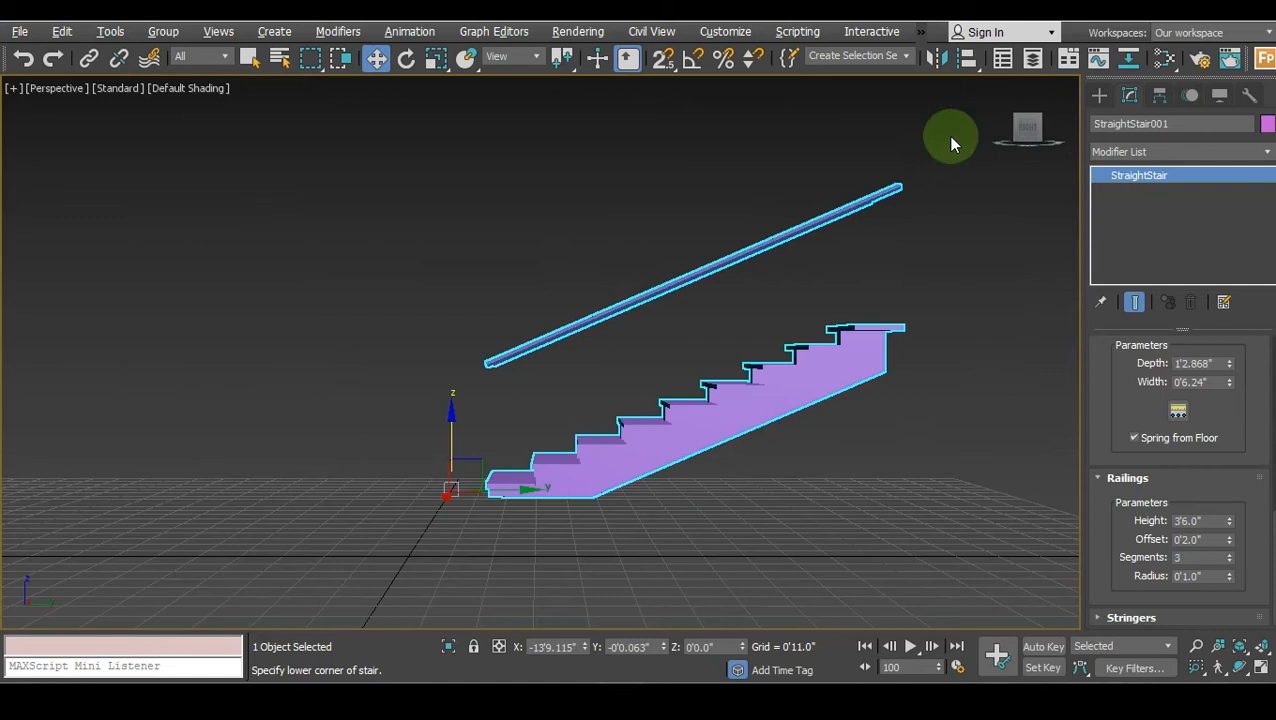
click(1018, 118)
drag(1018, 118, 923, 288)
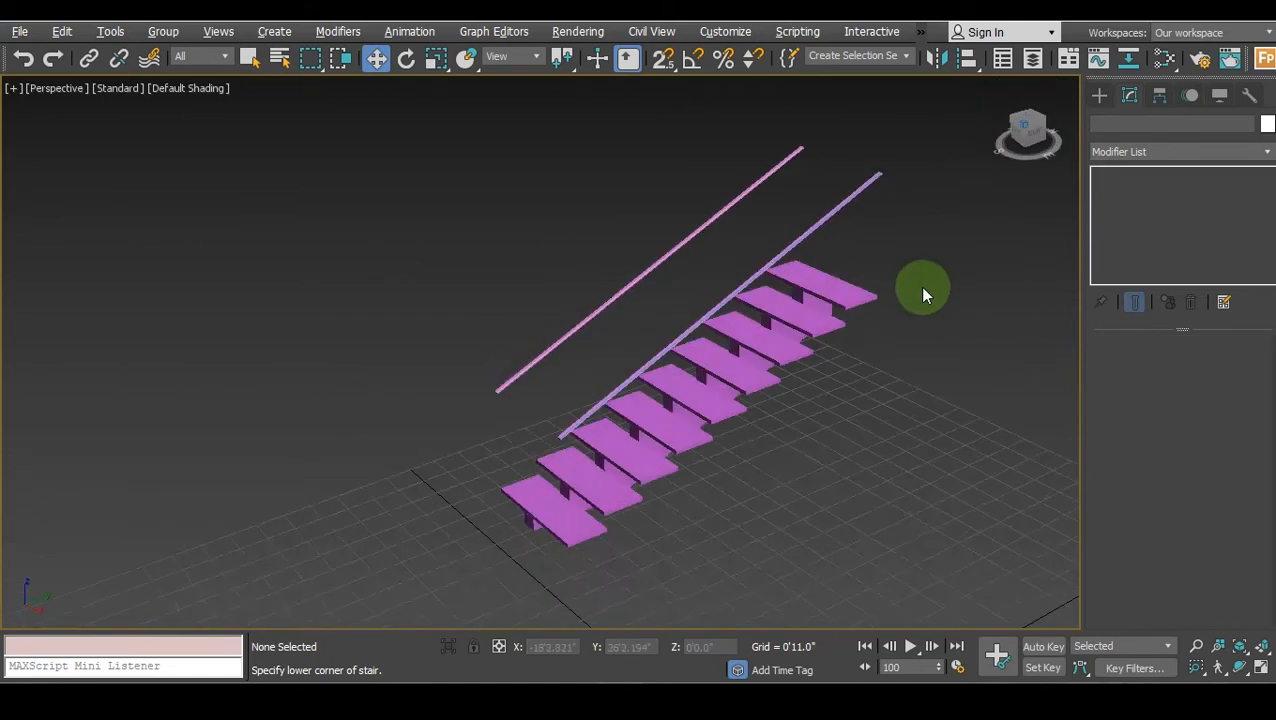
click(712, 336)
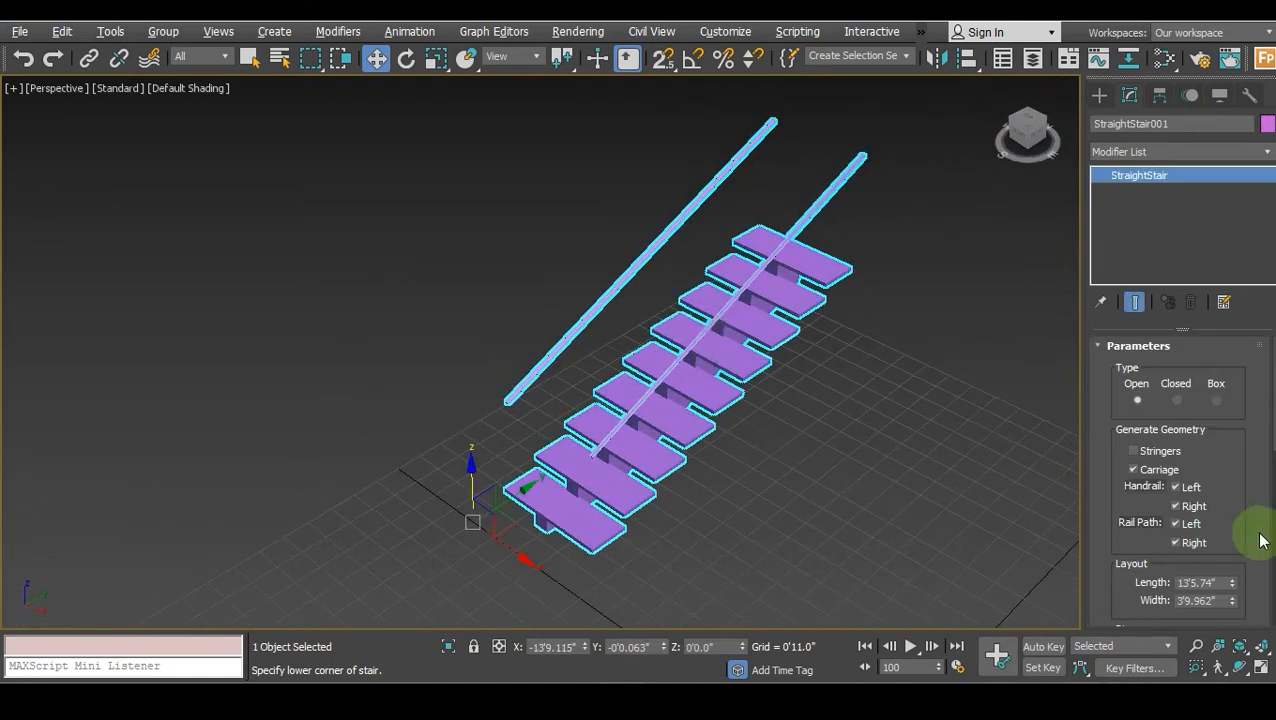
scroll(1245, 512, down, 3)
scroll(1254, 463, down, 10)
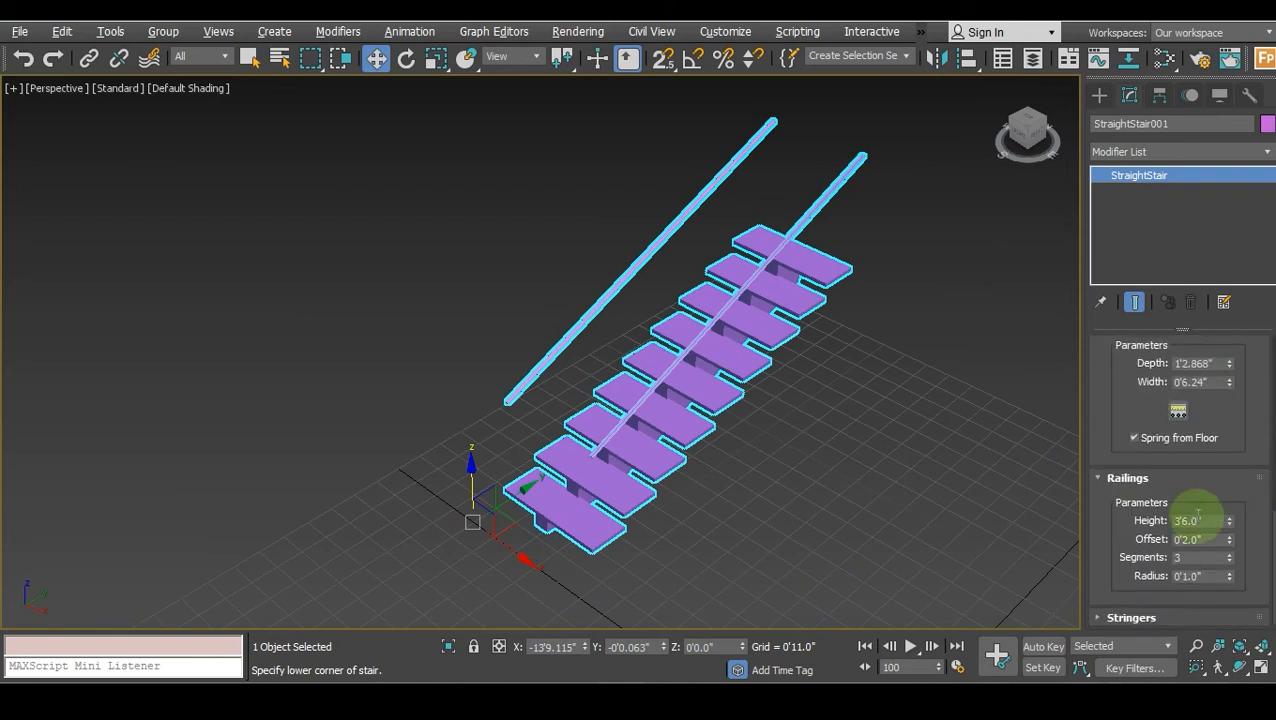
mouse_move(1230, 527)
mouse_down()
mouse_move(1230, 484)
mouse_move(1230, 522)
mouse_up()
Set the railing height to about 2'3.72" and offset to about 0'7.3", checking the stair from the front and side.
drag(1023, 143, 822, 303)
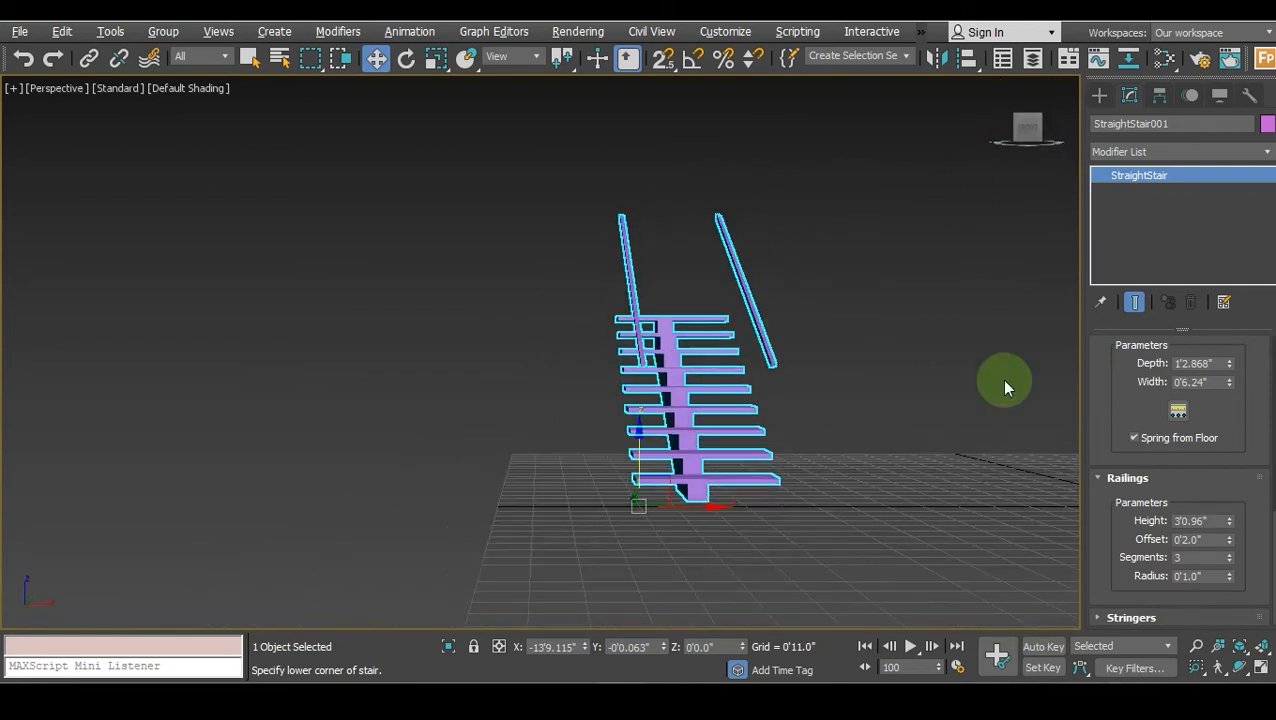
scroll(697, 428, up, 3)
drag(1233, 527, 1156, 256)
click(1009, 130)
click(1043, 131)
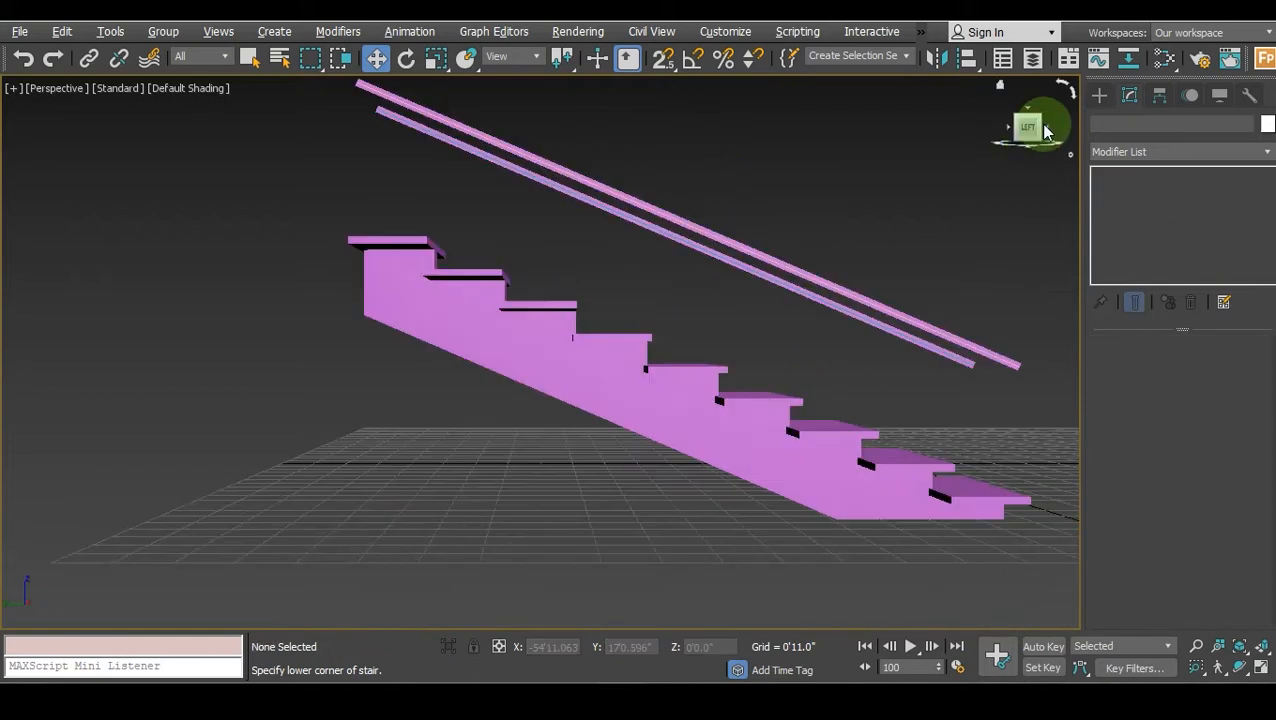
click(1047, 131)
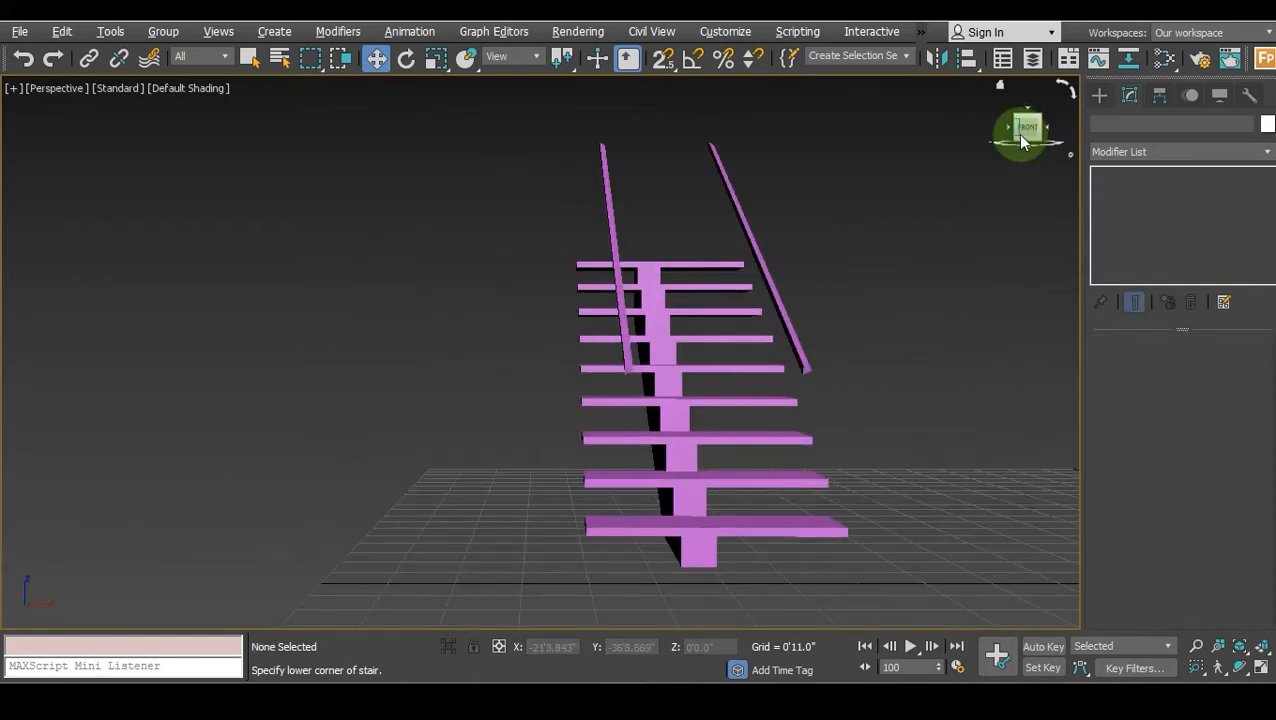
Switch to the Front view, reselect the stair and set the railing offset to 0'0.0".
click(64, 88)
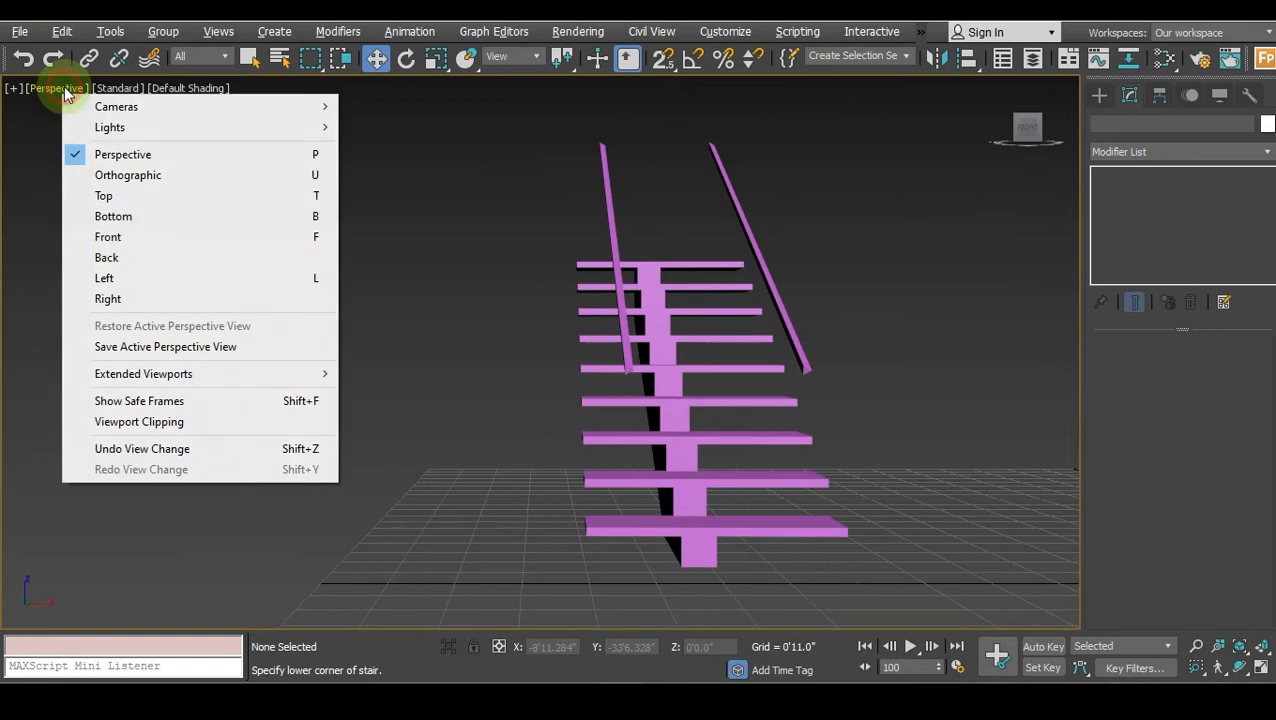
click(121, 237)
middle_drag(268, 296, 464, 345)
scroll(464, 345, up, 2)
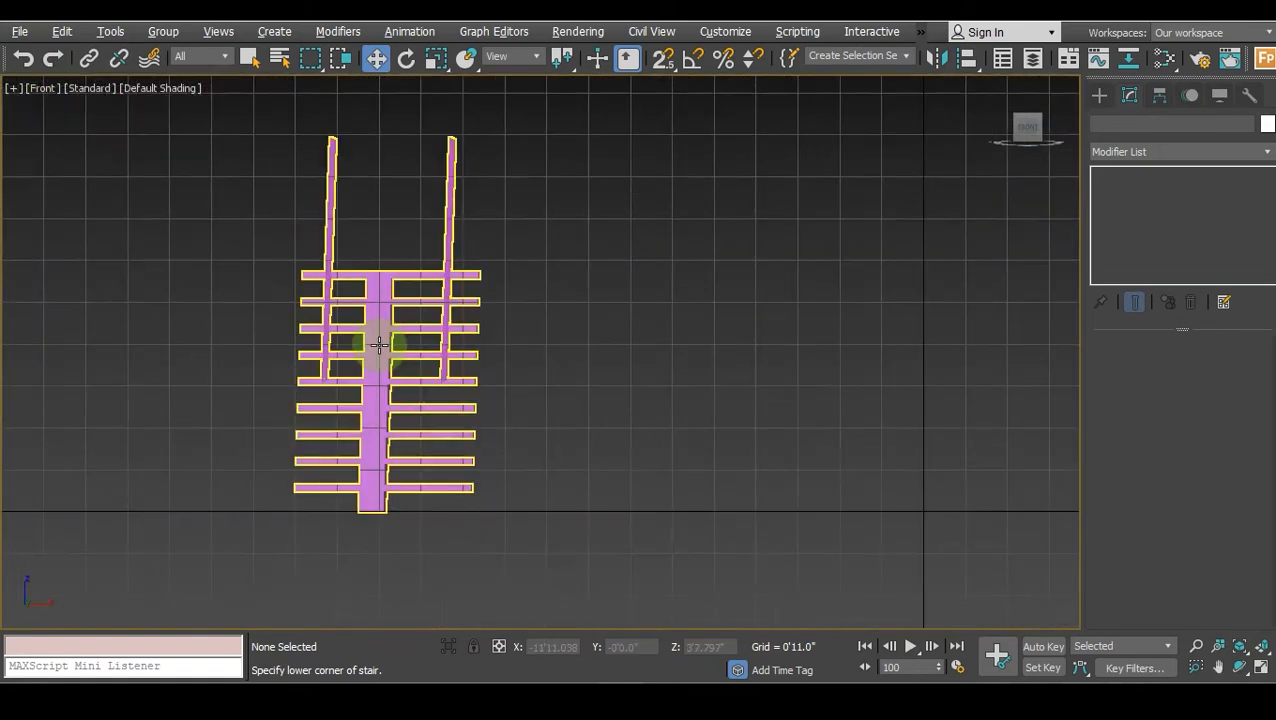
click(379, 345)
scroll(1245, 515, down, 5)
scroll(1248, 514, down, 3)
scroll(1248, 511, up, 1)
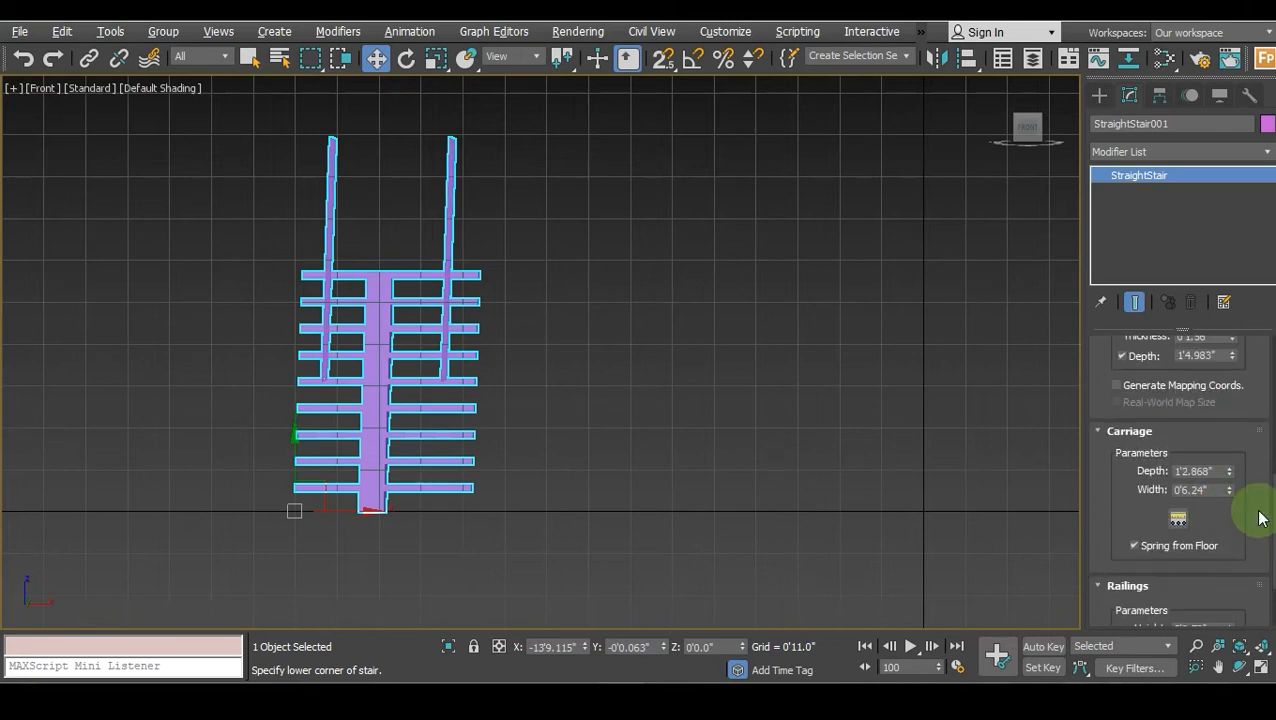
scroll(1192, 544, down, 2)
scroll(1226, 546, down, 2)
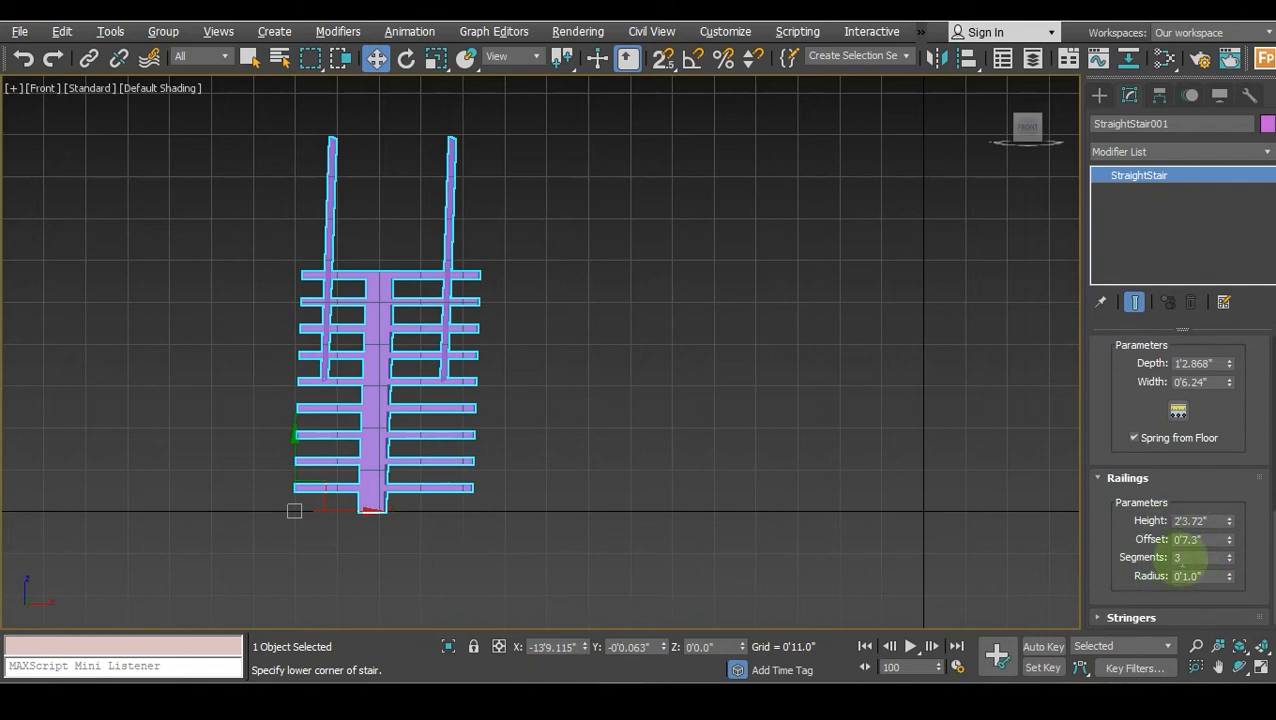
drag(1229, 539, 1225, 632)
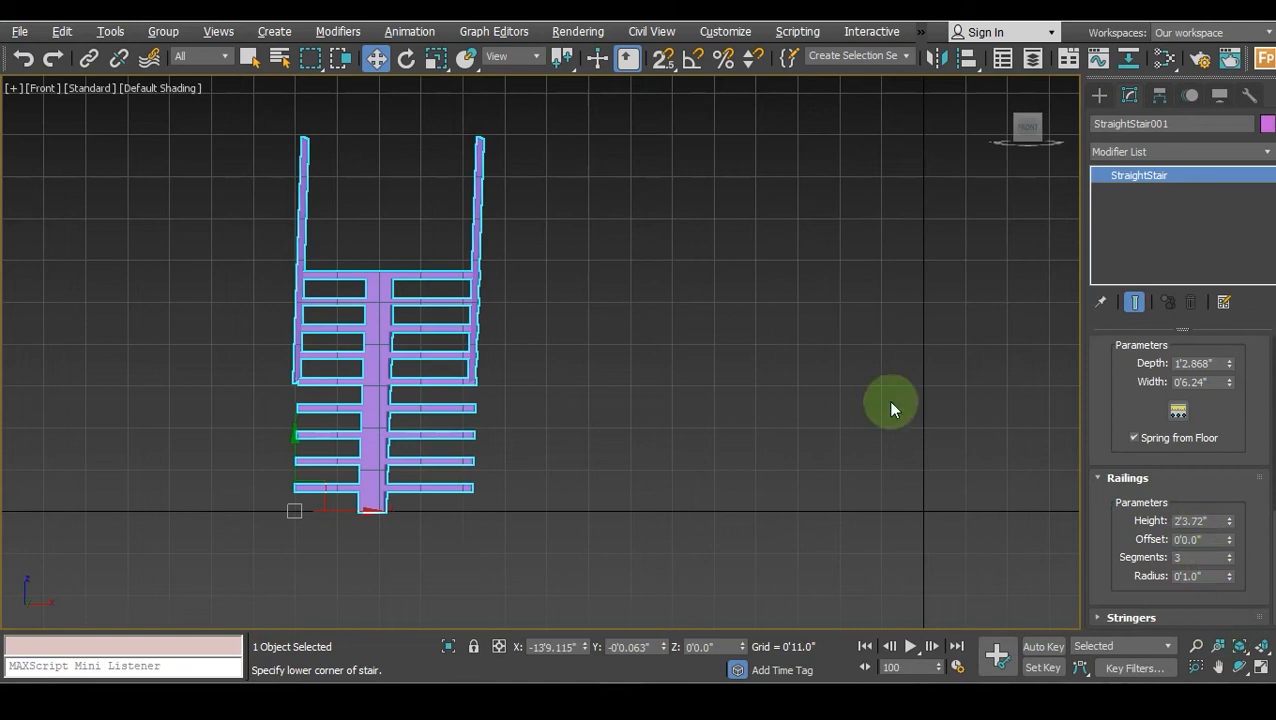
drag(1018, 123, 800, 266)
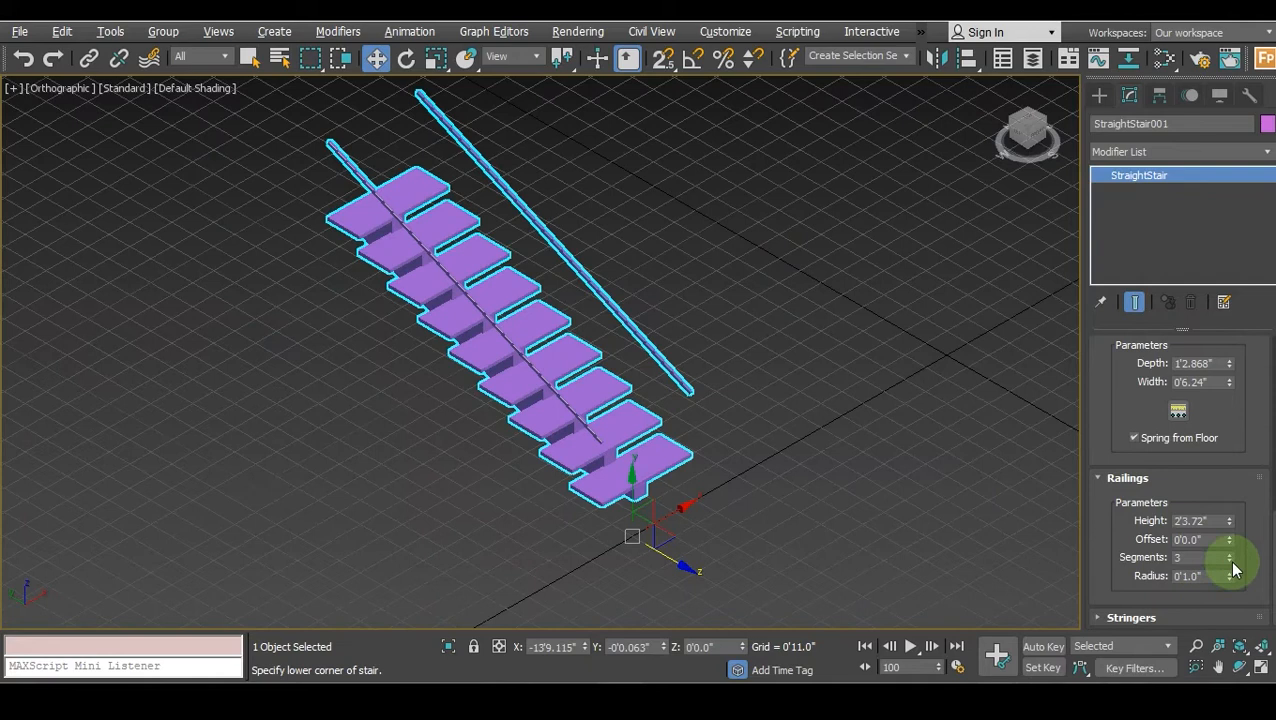
Inspect the end of the stair's railing up close and set the railing segments to 32.
scroll(705, 400, up, 4)
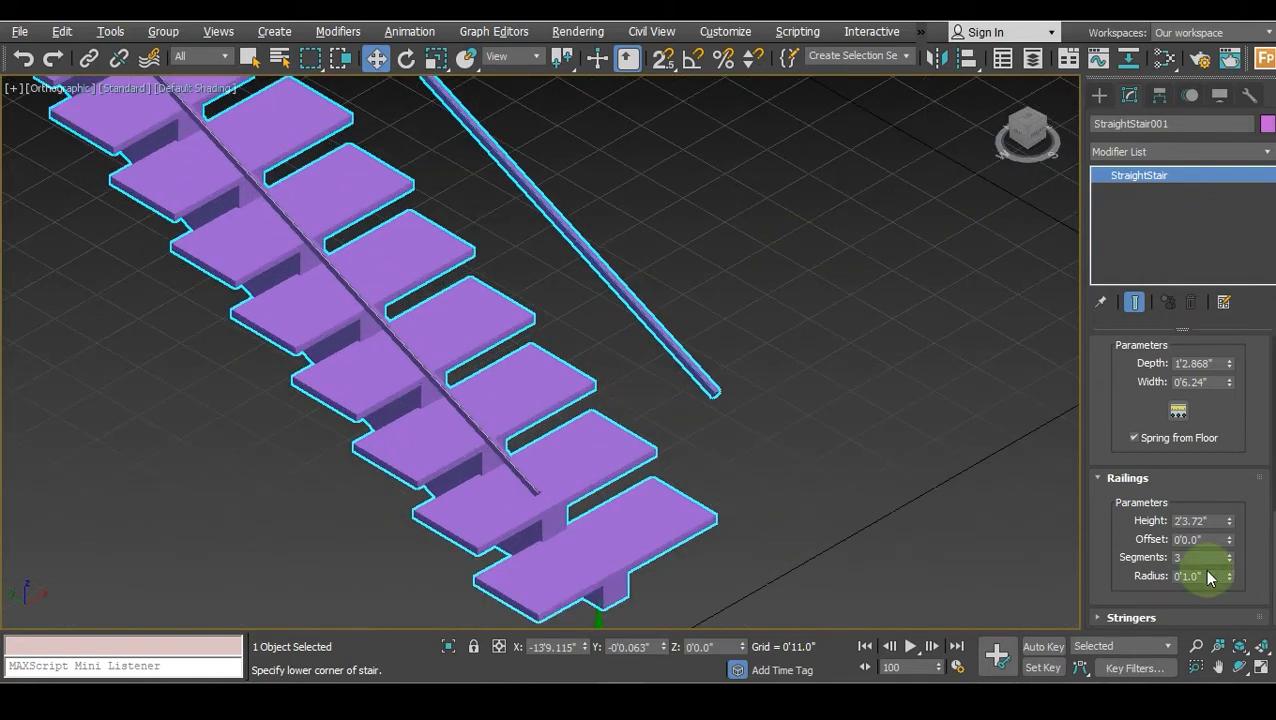
scroll(740, 488, up, 3)
scroll(906, 270, up, 3)
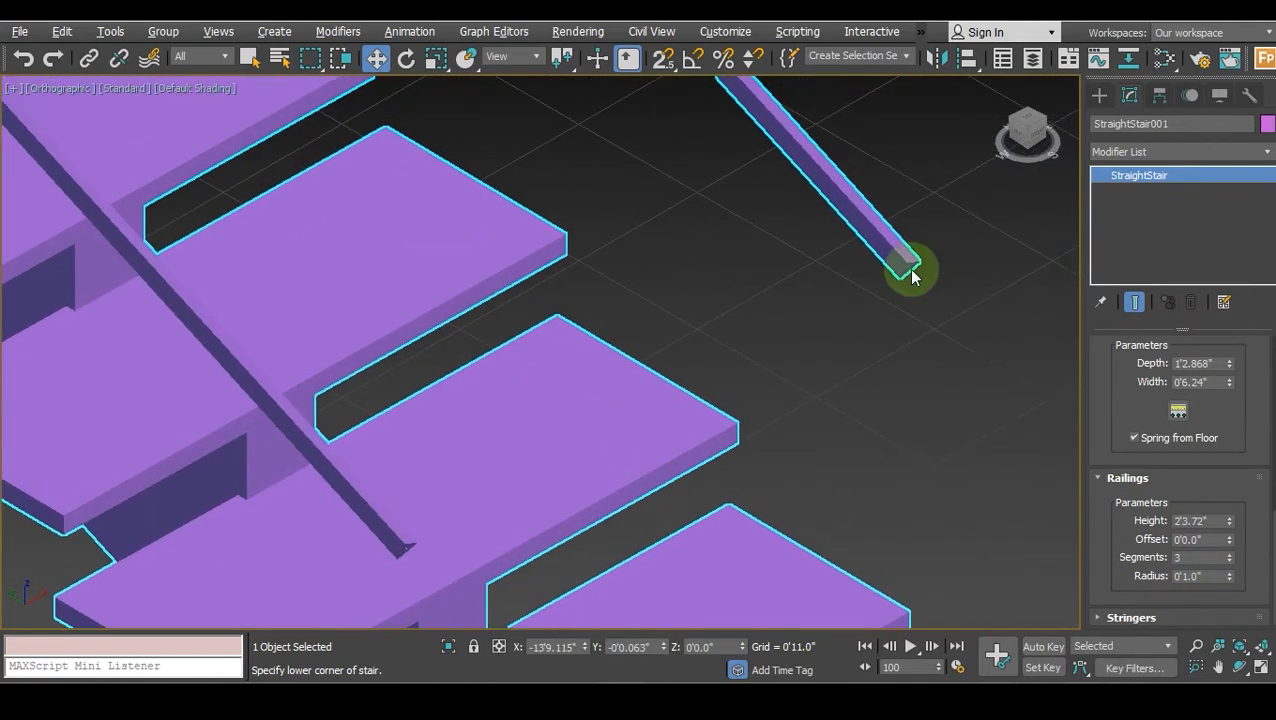
scroll(933, 232, up, 5)
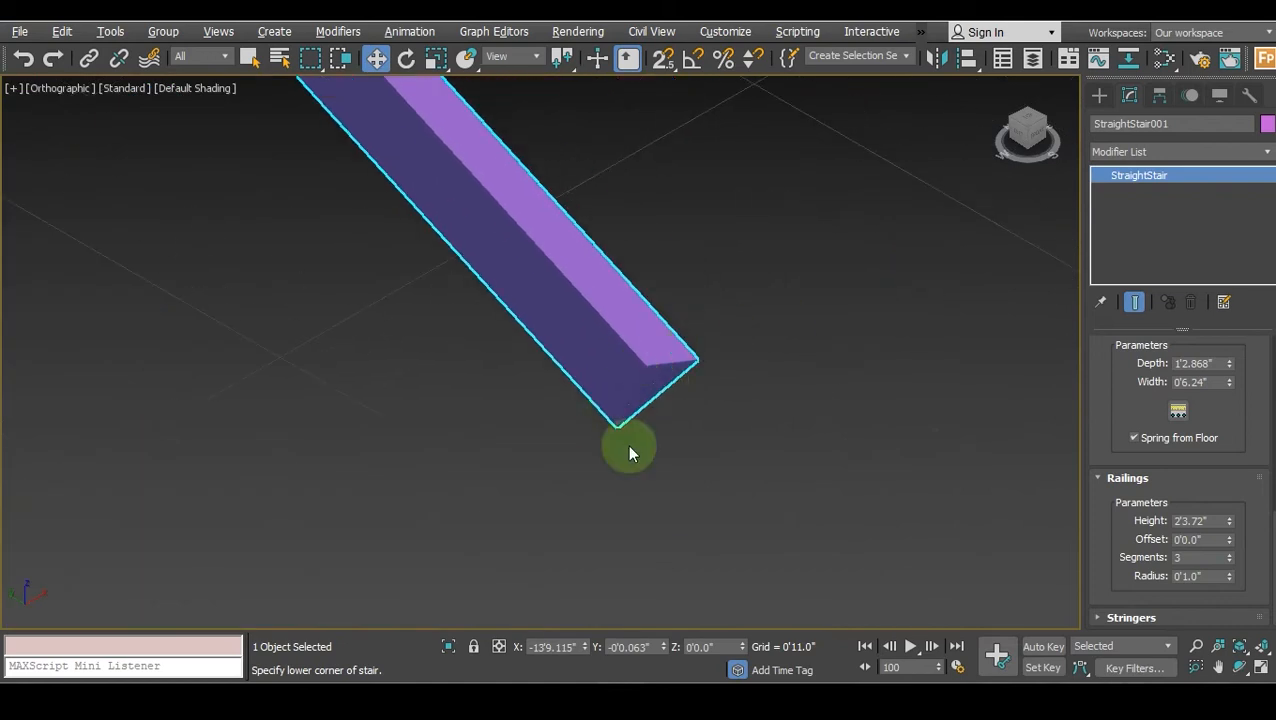
click(806, 347)
click(621, 336)
drag(1016, 126, 986, 128)
middle_drag(823, 347, 864, 474)
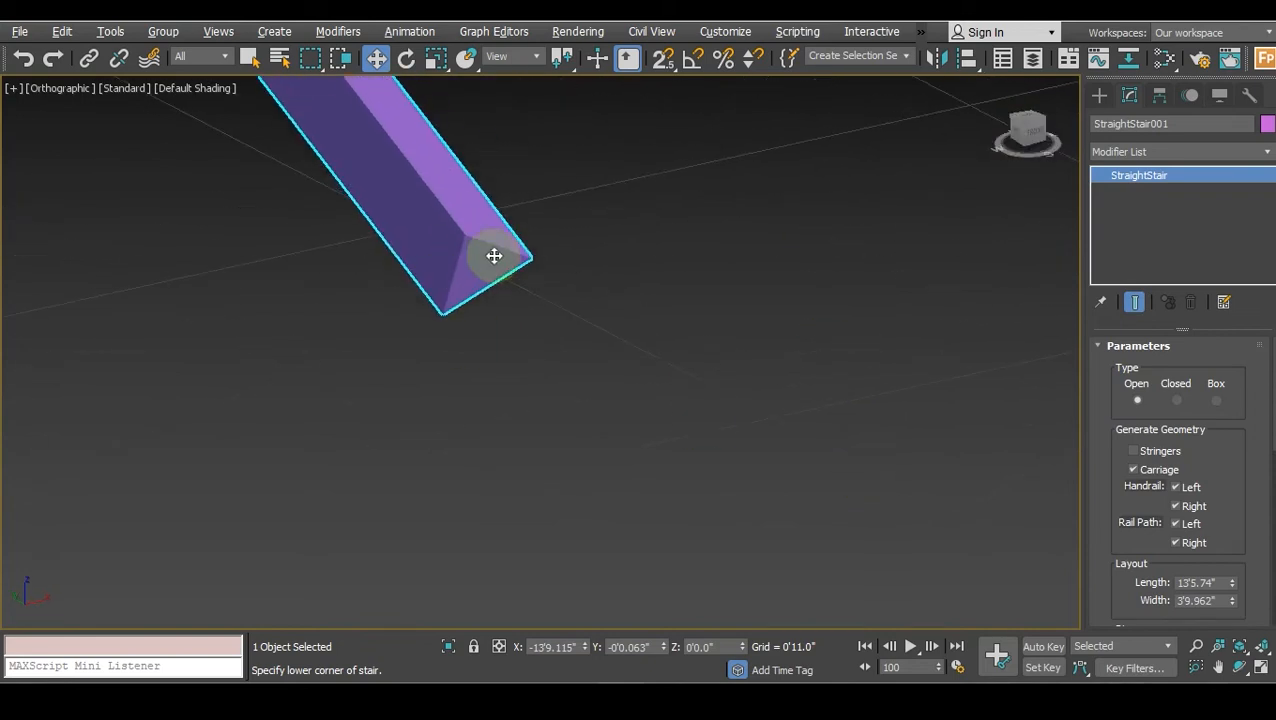
scroll(1240, 550, down, 8)
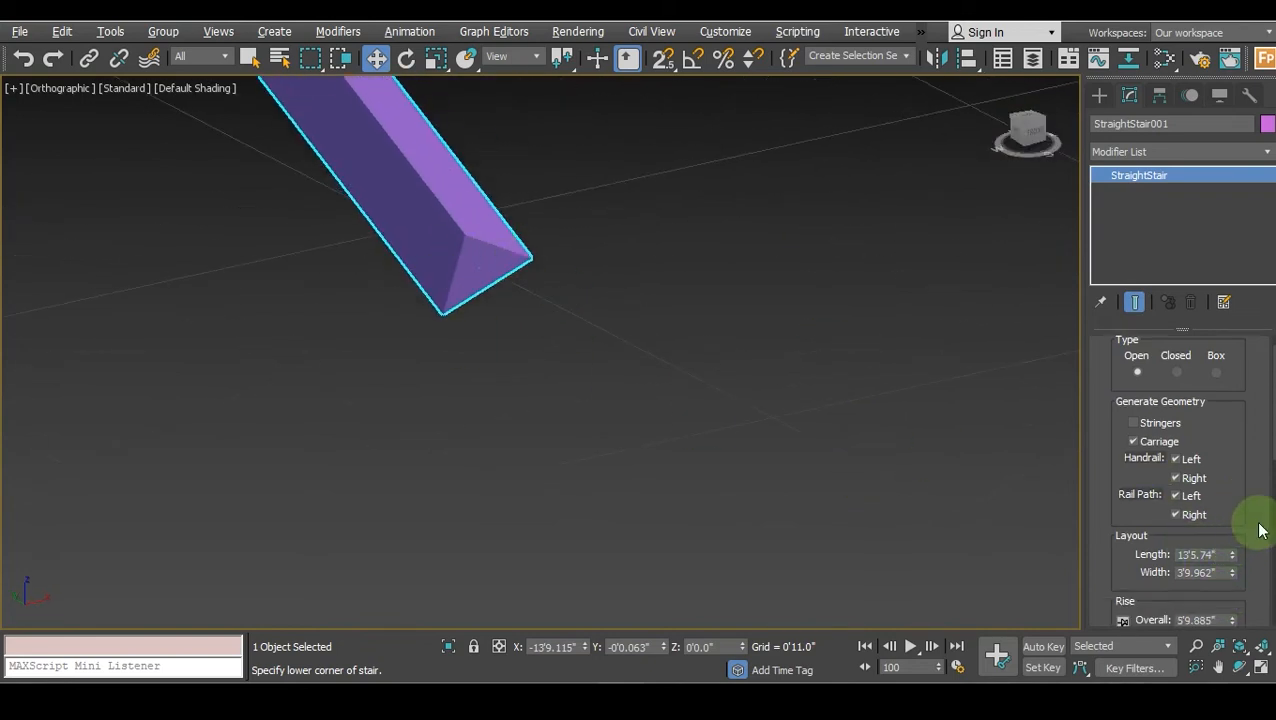
scroll(1245, 552, down, 2)
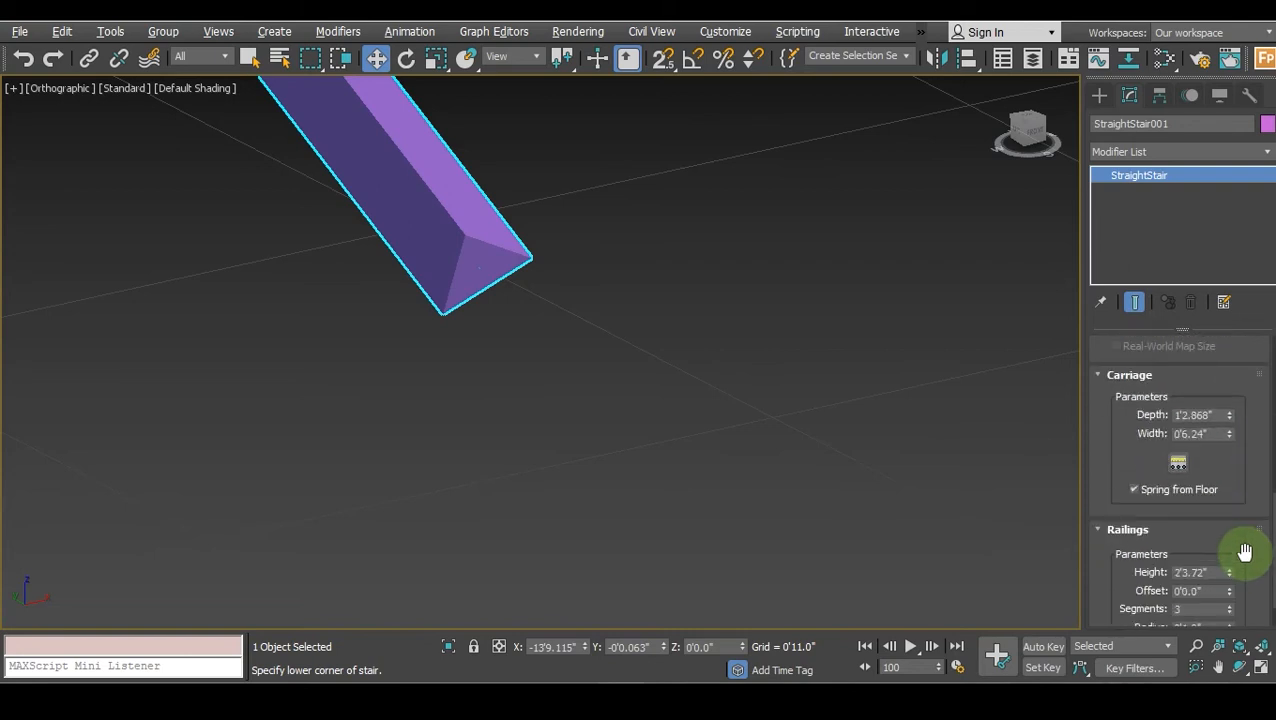
scroll(1240, 550, down, 2)
mouse_move(1229, 560)
mouse_down()
mouse_move(1231, 527)
mouse_move(1230, 547)
mouse_up()
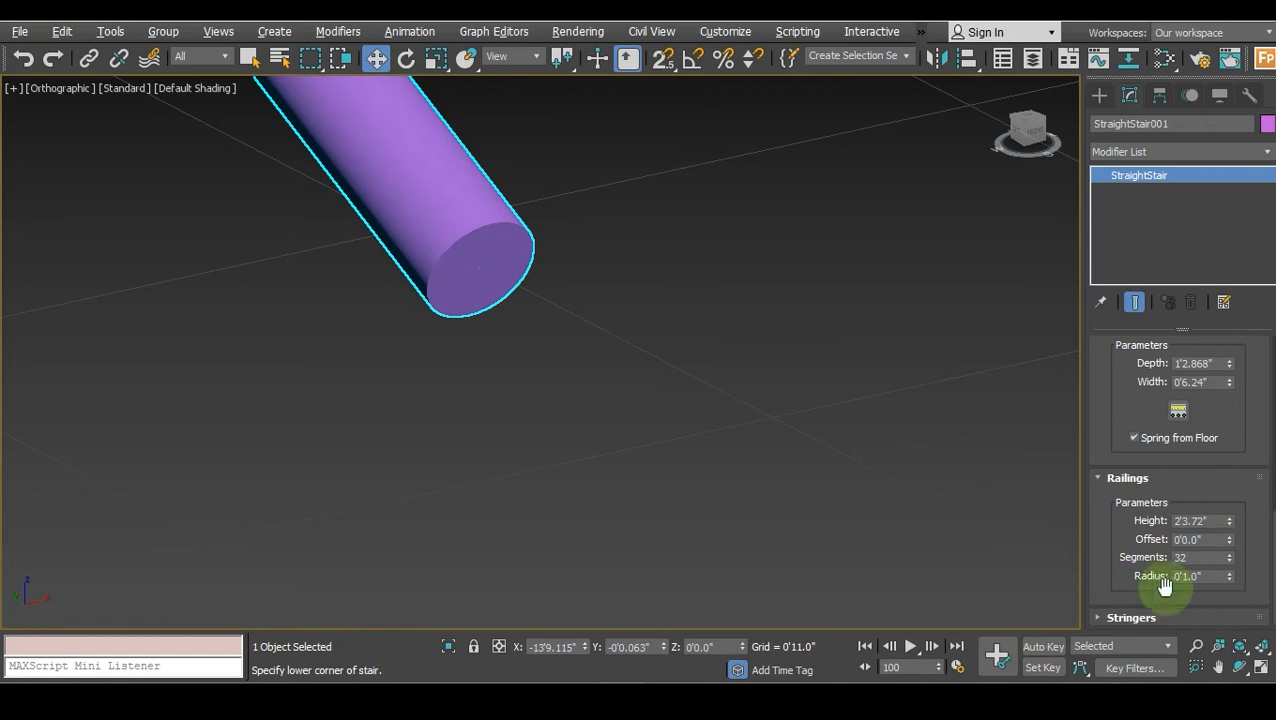
Set the railing radius to about 0'0.82" and view the whole stair.
mouse_move(1230, 577)
mouse_down()
mouse_move(1230, 530)
mouse_move(1226, 621)
mouse_move(1230, 592)
mouse_up()
scroll(722, 346, down, 10)
scroll(718, 347, down, 5)
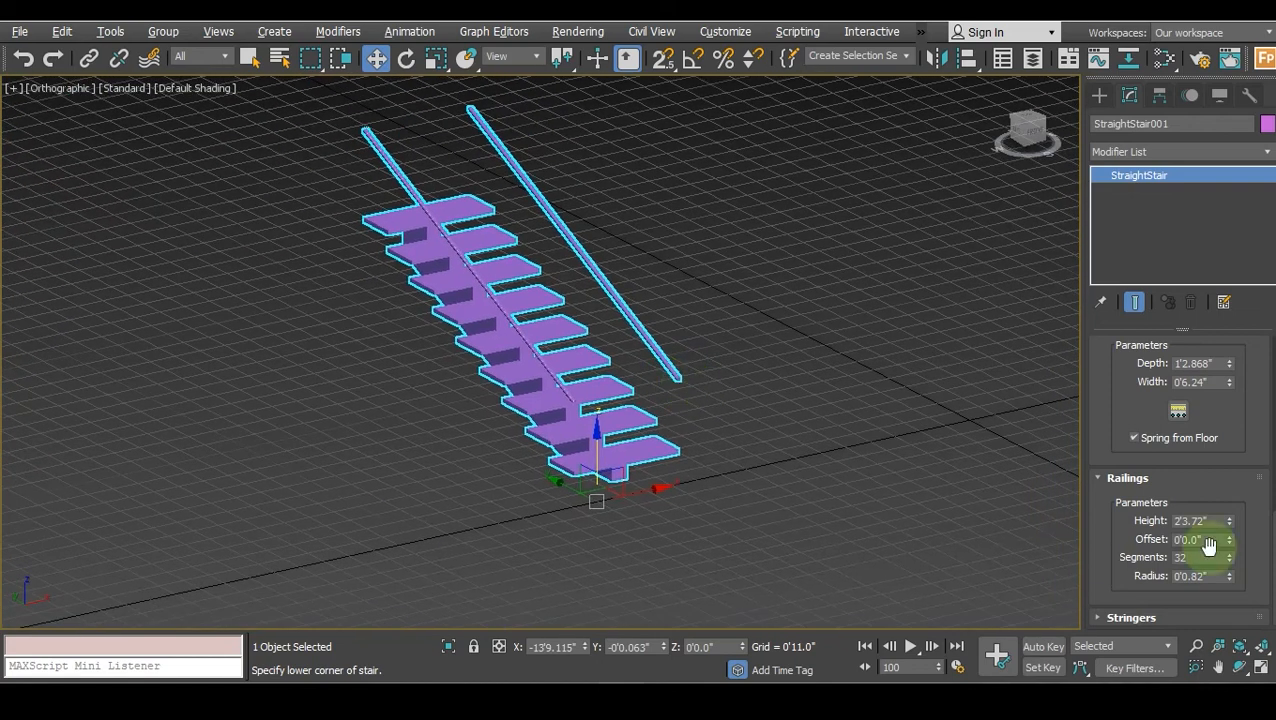
Expand the stair's stringer parameters and enable stringers in its generated geometry.
click(1122, 620)
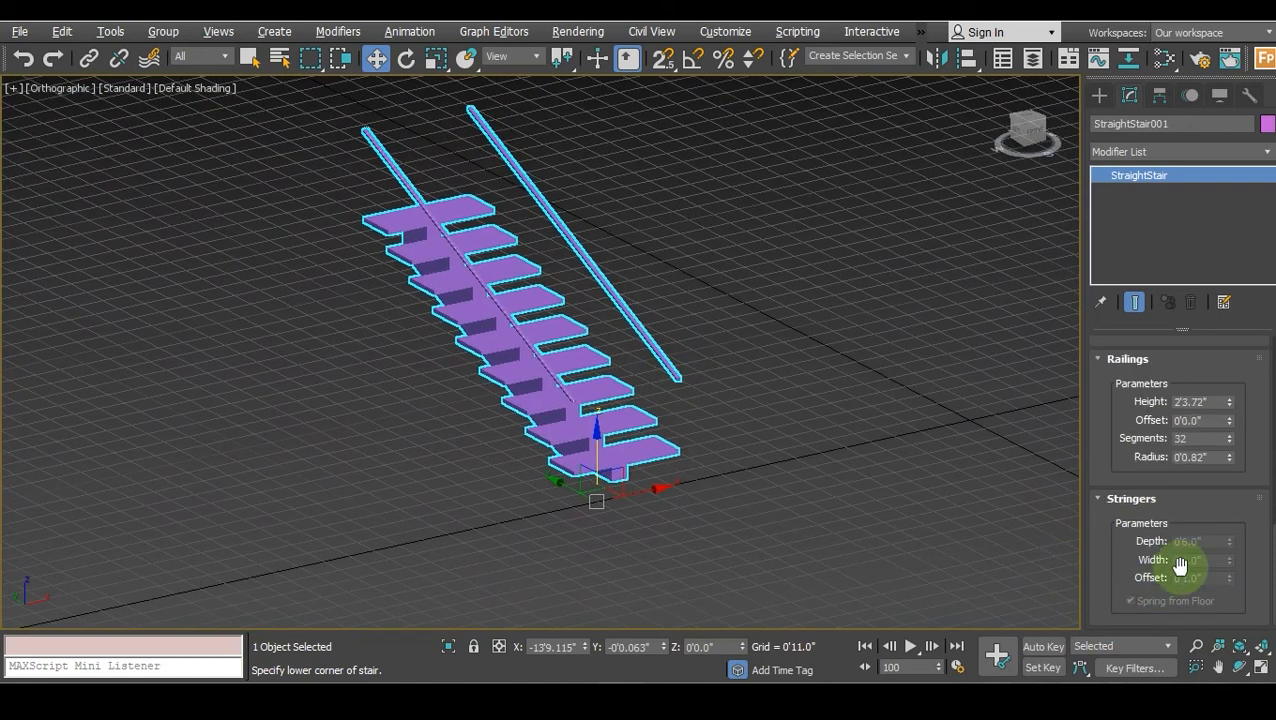
scroll(1211, 547, up, 6)
scroll(1234, 516, up, 8)
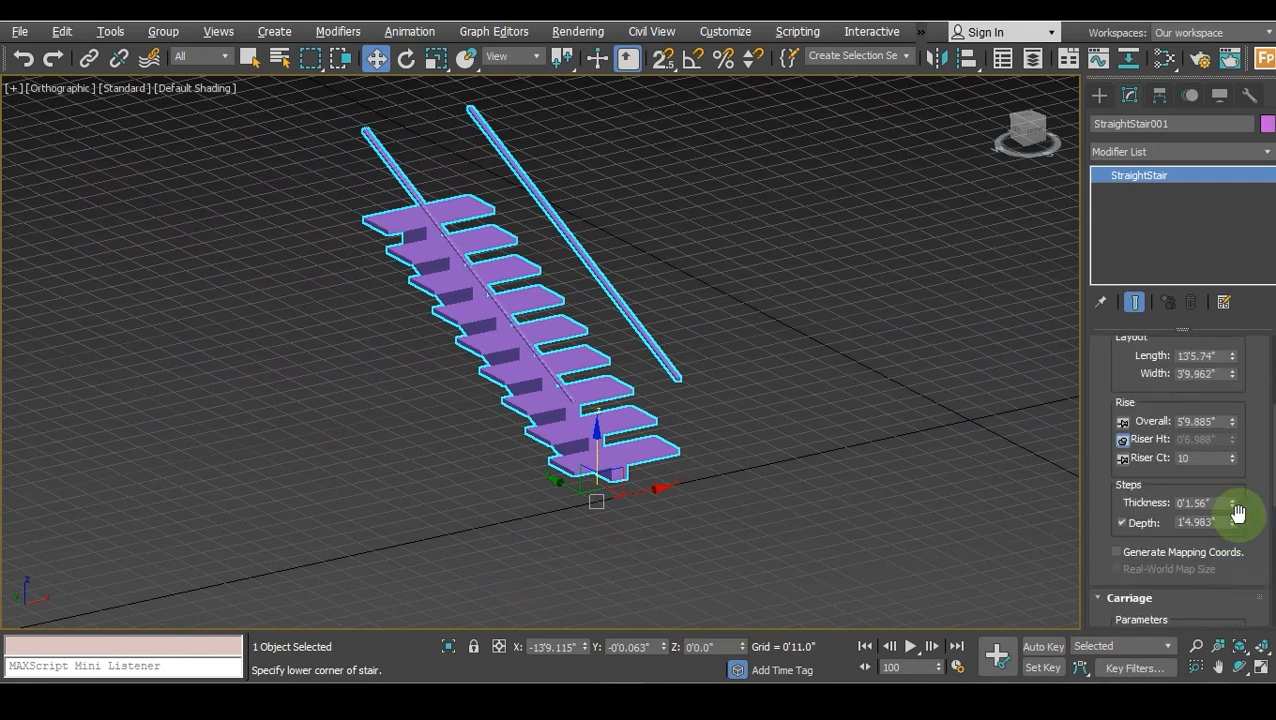
scroll(1239, 514, up, 1)
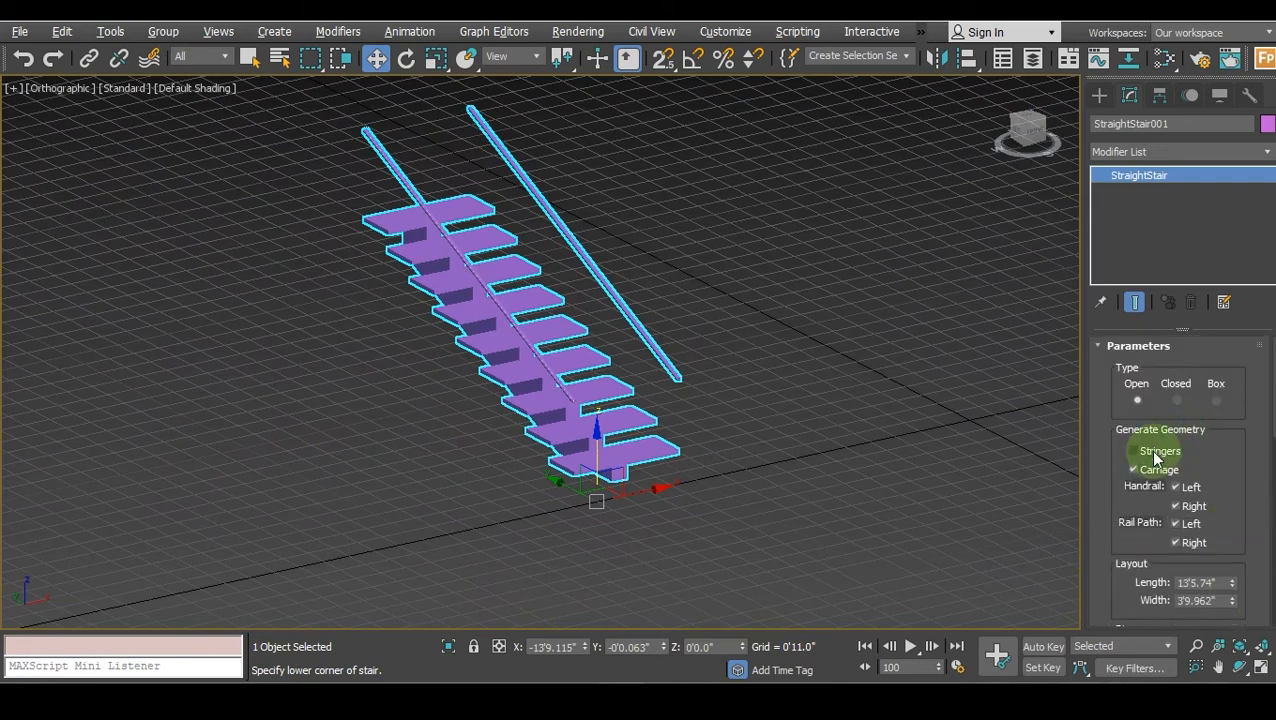
click(1138, 451)
scroll(592, 418, up, 6)
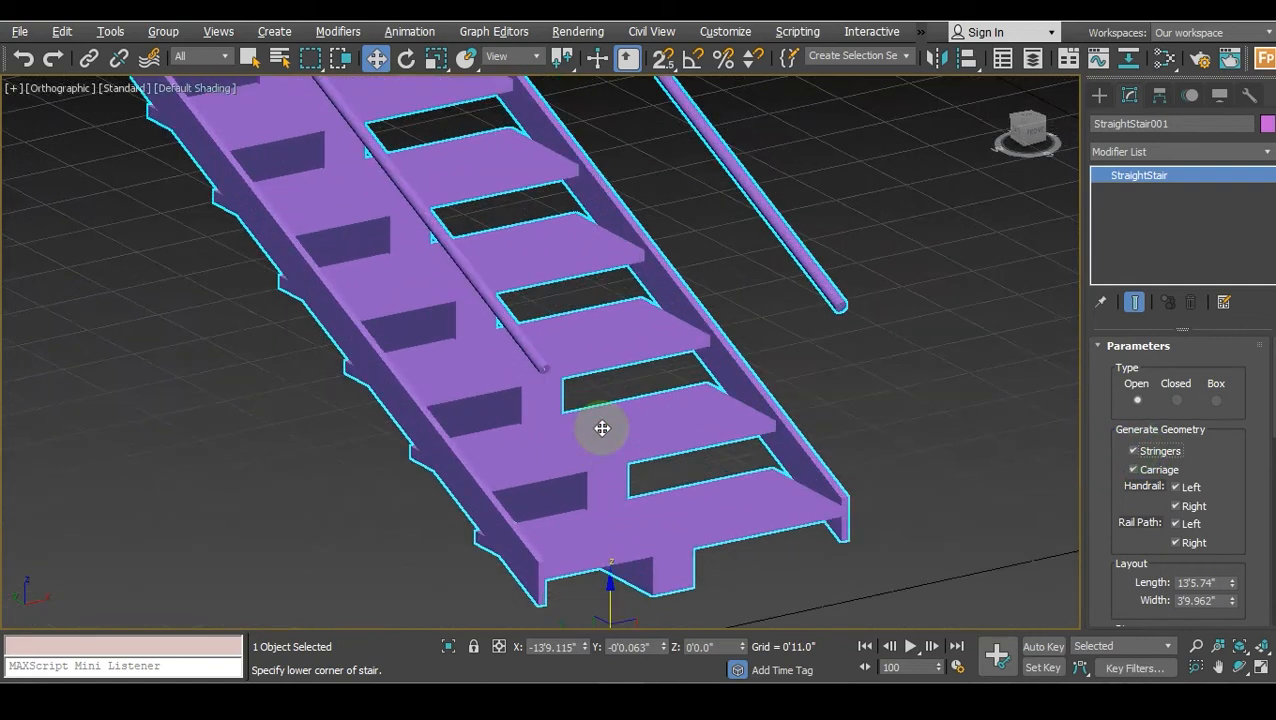
Set the stringers' depth to about 1'7.26", width to about 0'2.26" and offset to about 0'2.92".
drag(1272, 423, 1262, 628)
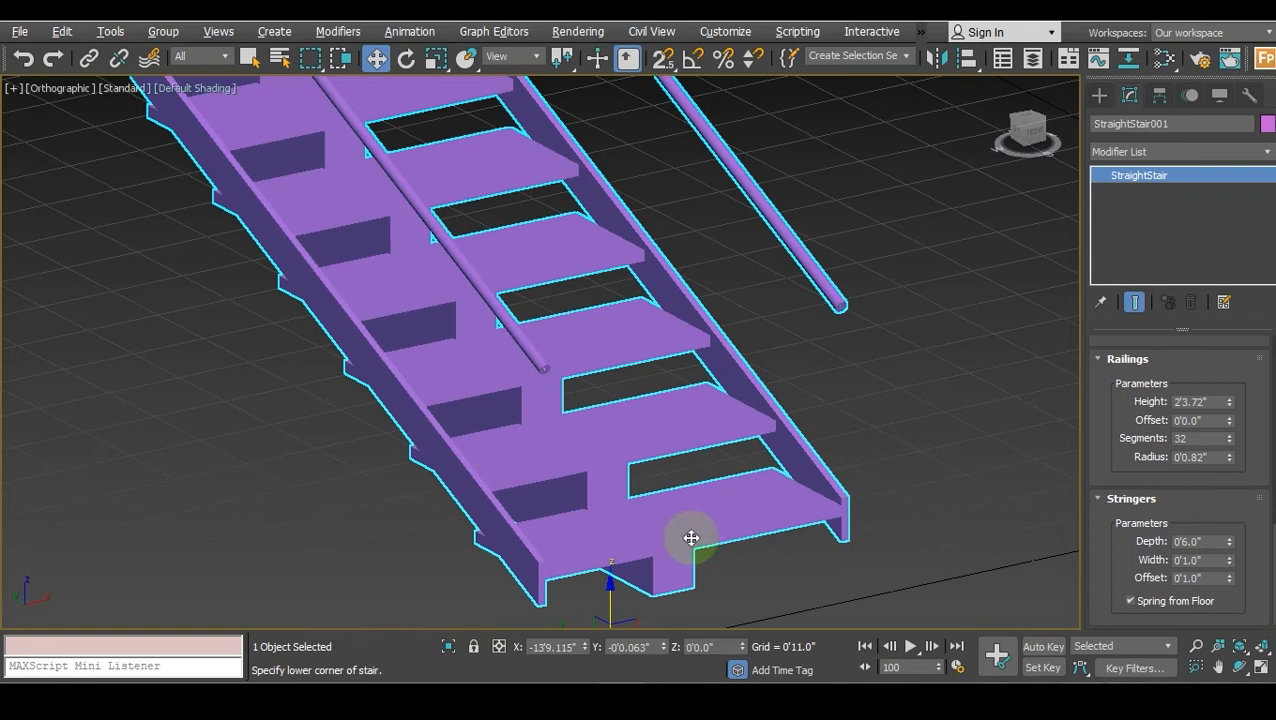
drag(1228, 545, 1206, 336)
drag(1229, 564, 1237, 440)
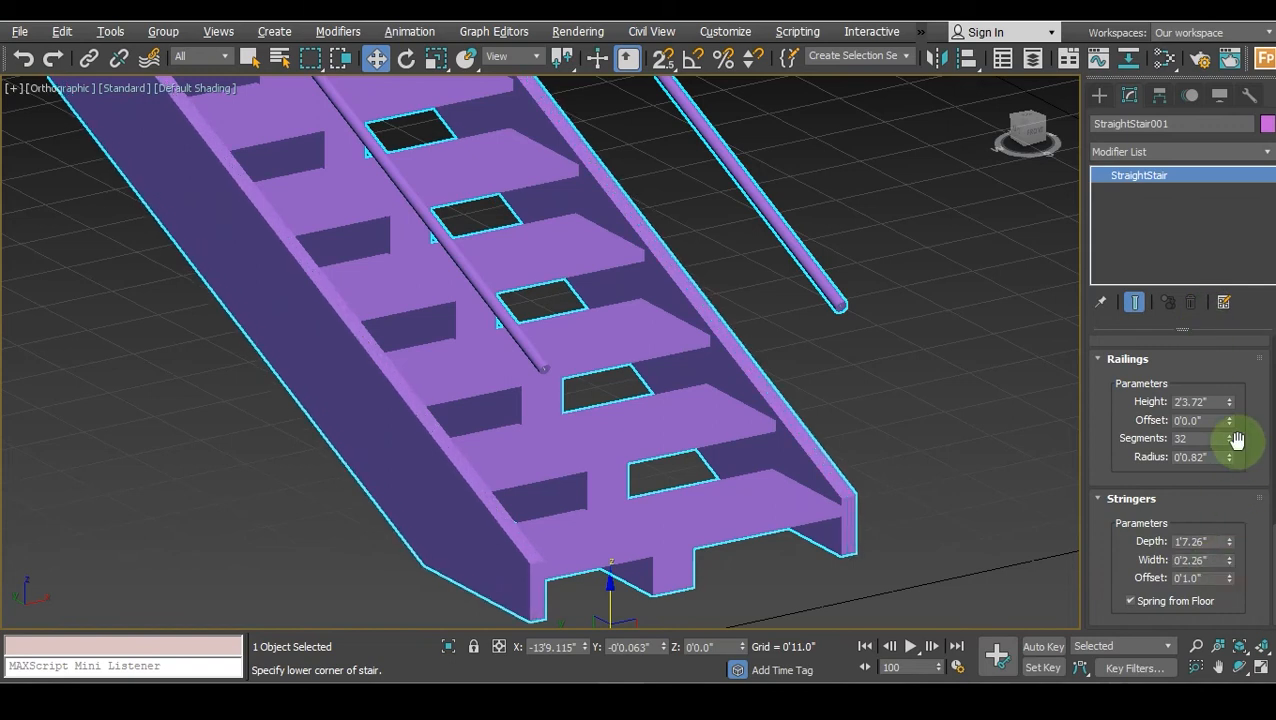
drag(1229, 585, 1158, 537)
scroll(901, 500, down, 5)
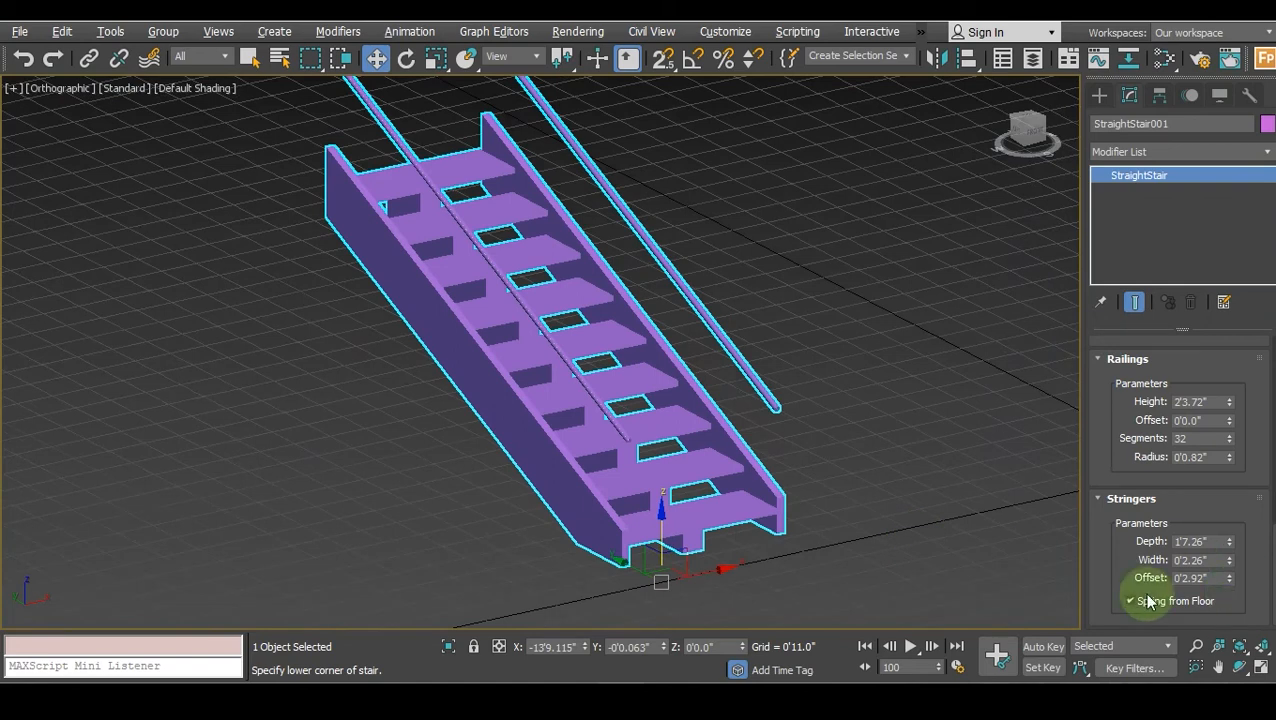
Turn off the stringers' Spring from Floor option and enable it again, viewing the foot of the stair.
scroll(575, 568, up, 4)
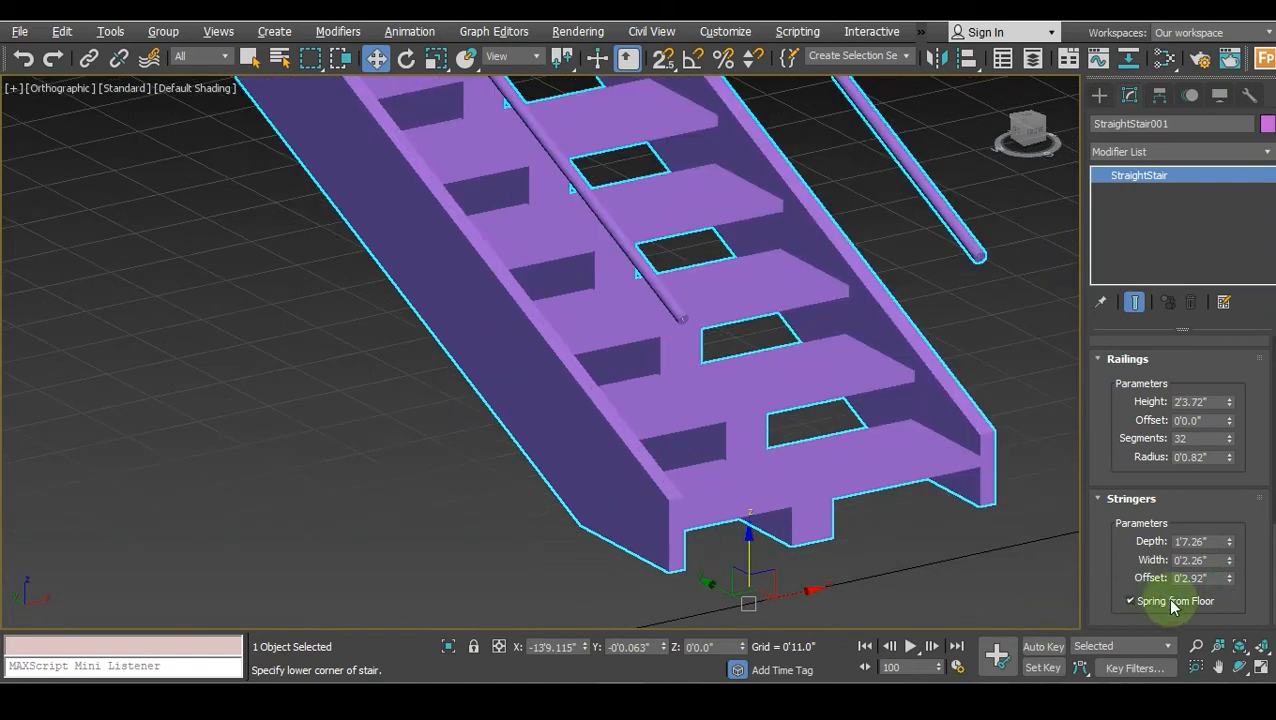
click(1131, 601)
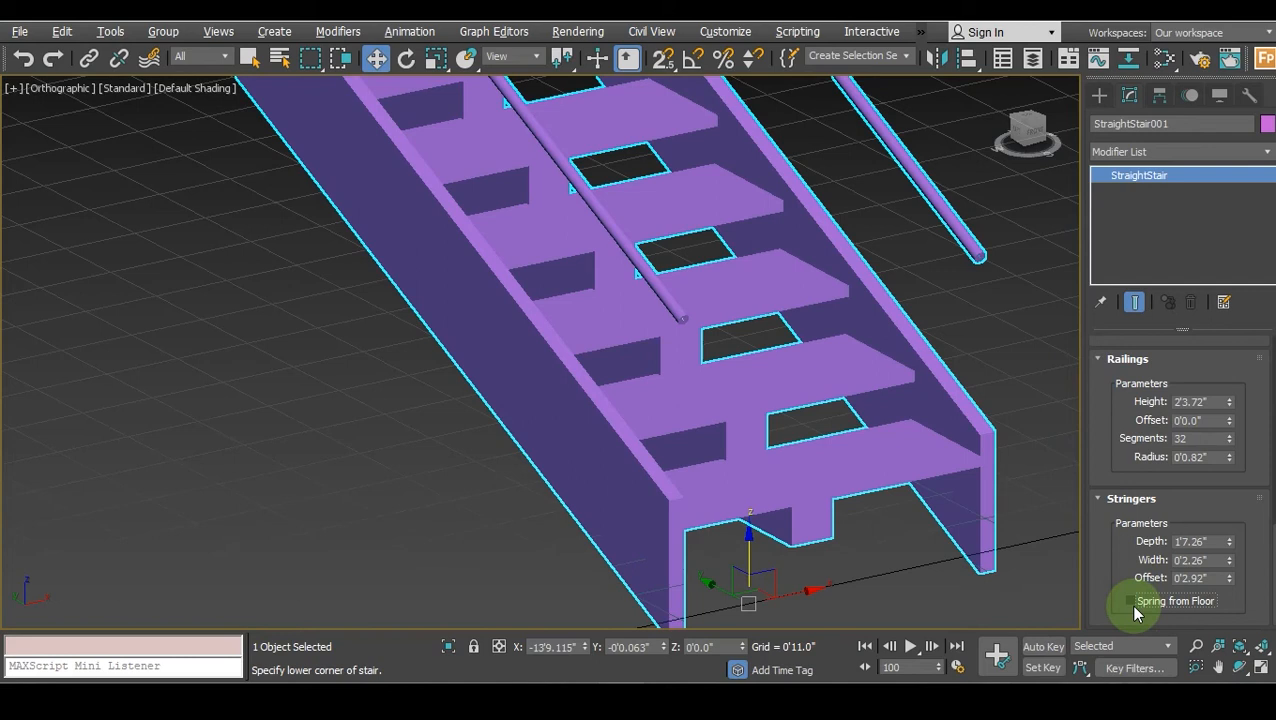
click(1129, 601)
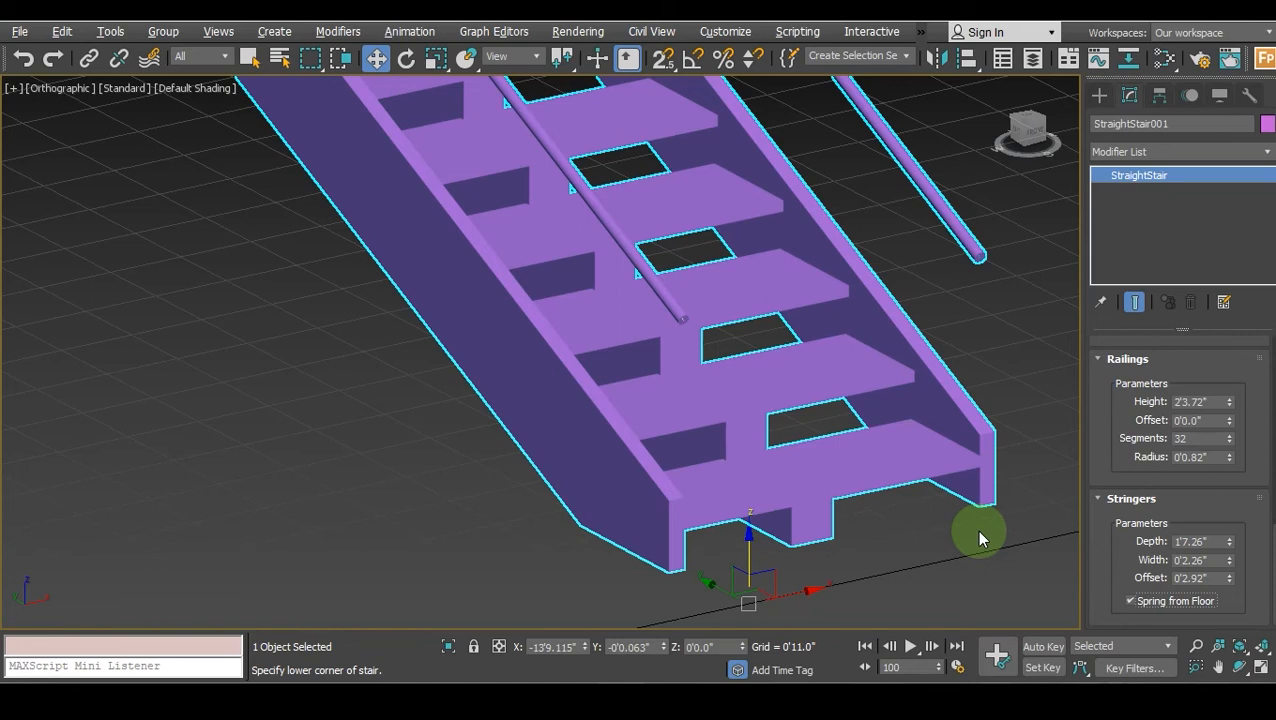
View the stair from its opposite side, reselect it and review its parameters from the railings up to the stair type.
scroll(976, 529, down, 3)
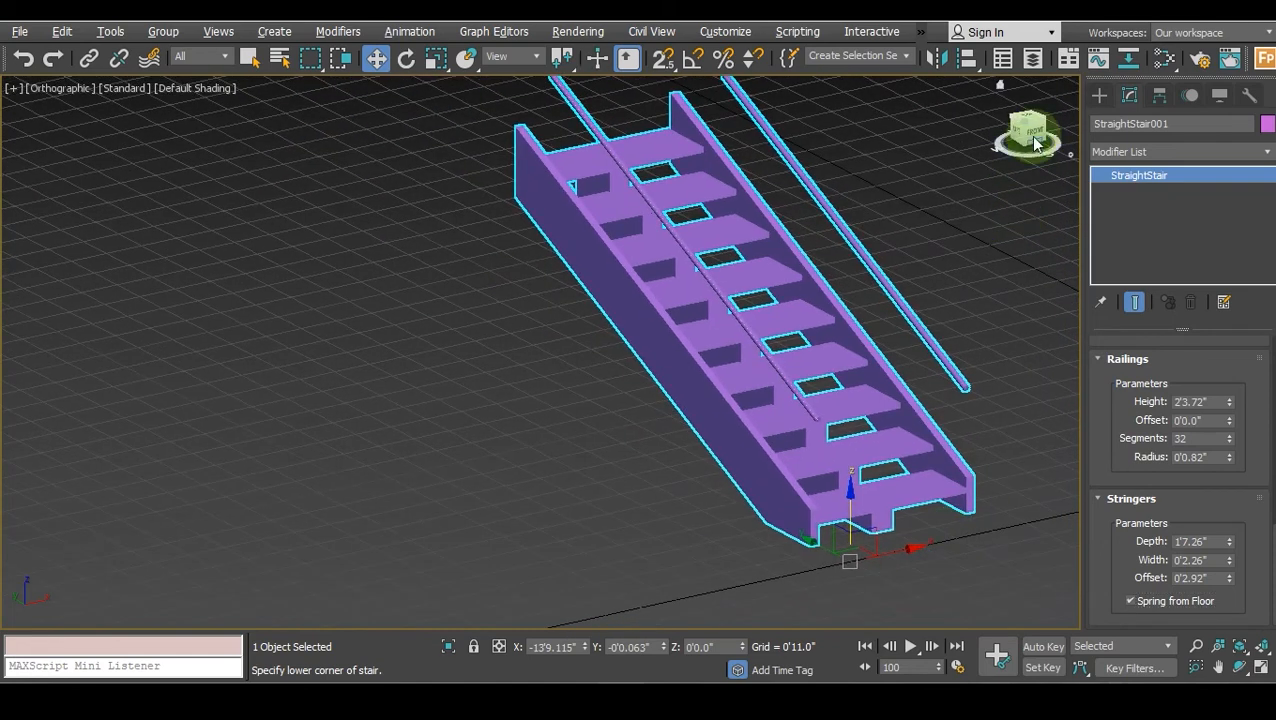
drag(1046, 120, 600, 430)
click(889, 488)
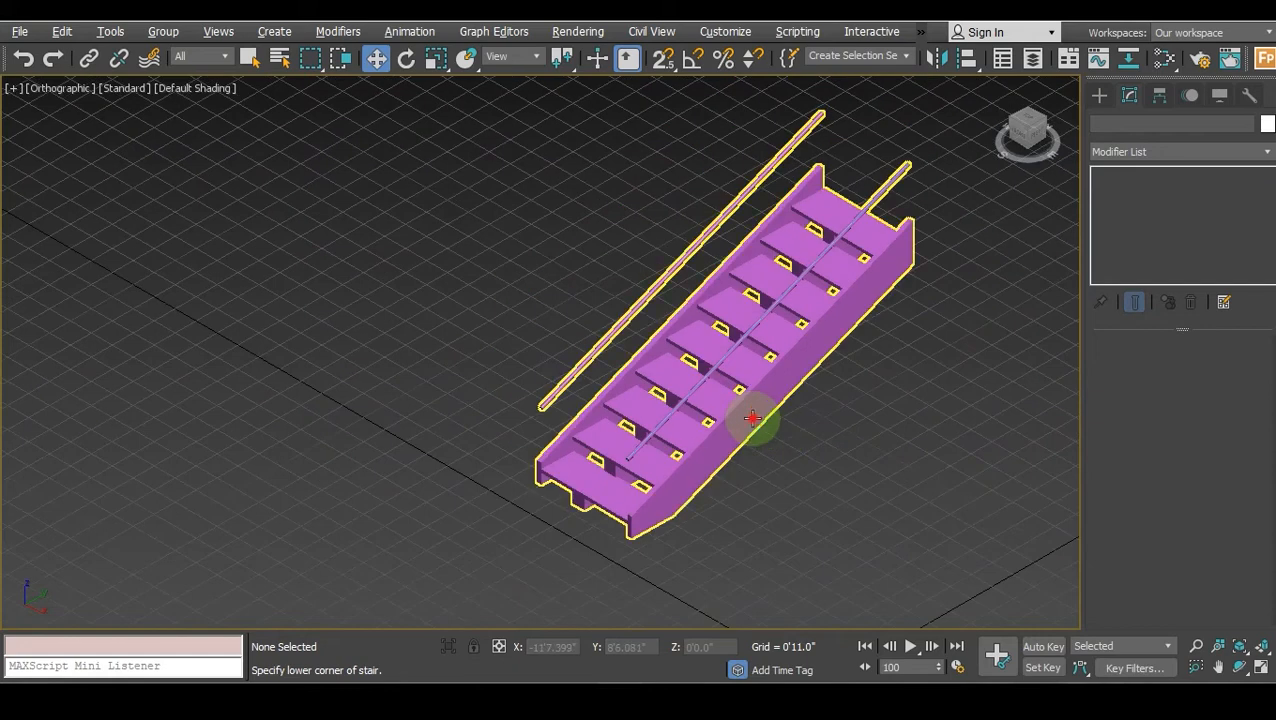
click(755, 421)
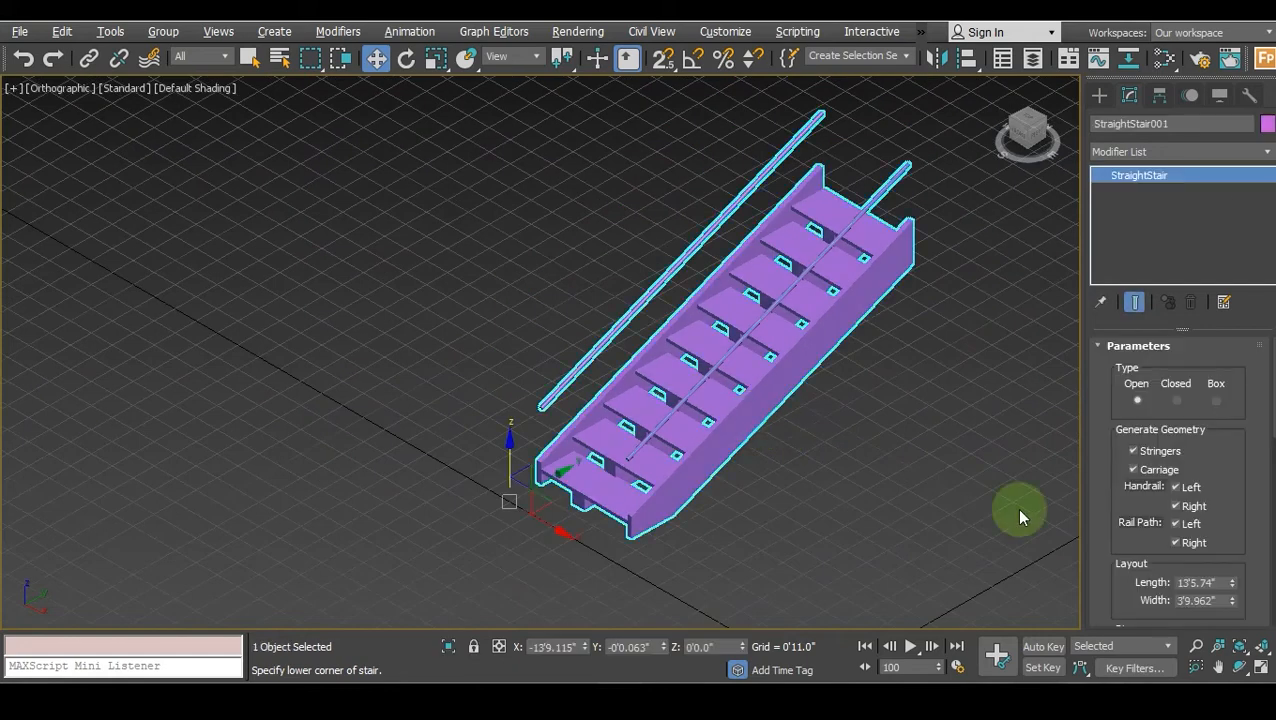
drag(1270, 420, 1259, 612)
scroll(1235, 460, up, 10)
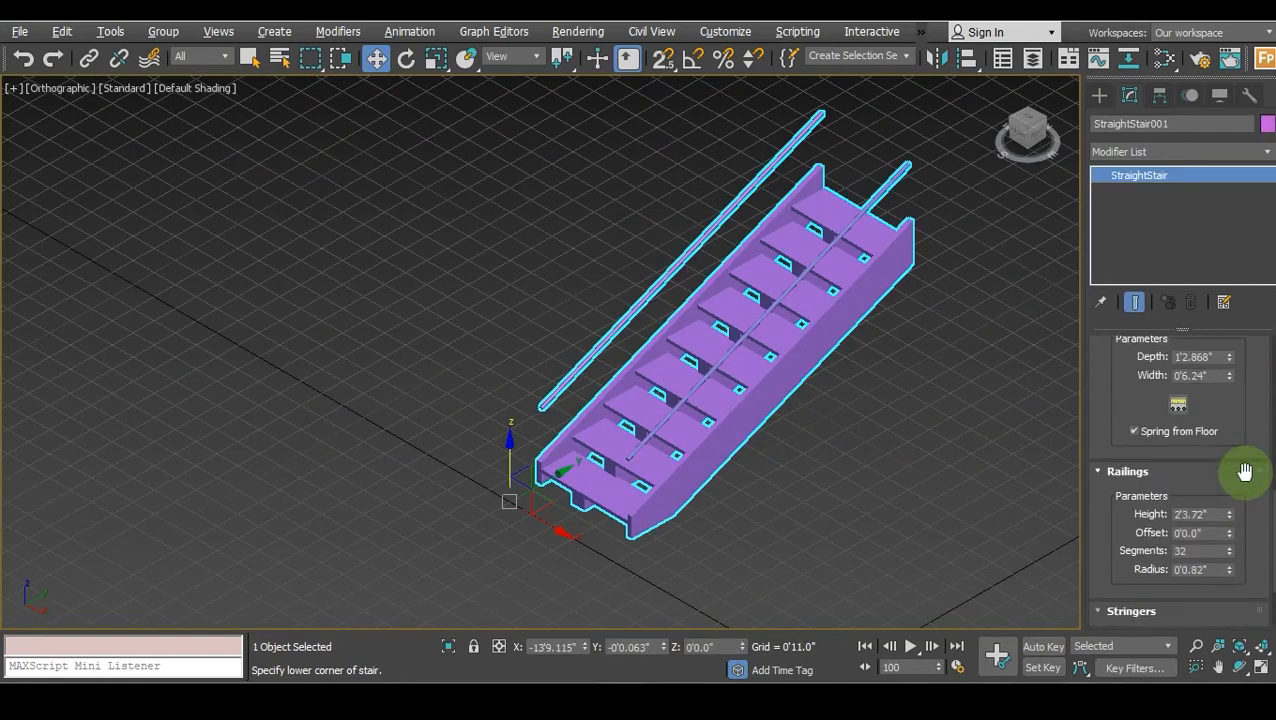
scroll(1247, 482, up, 5)
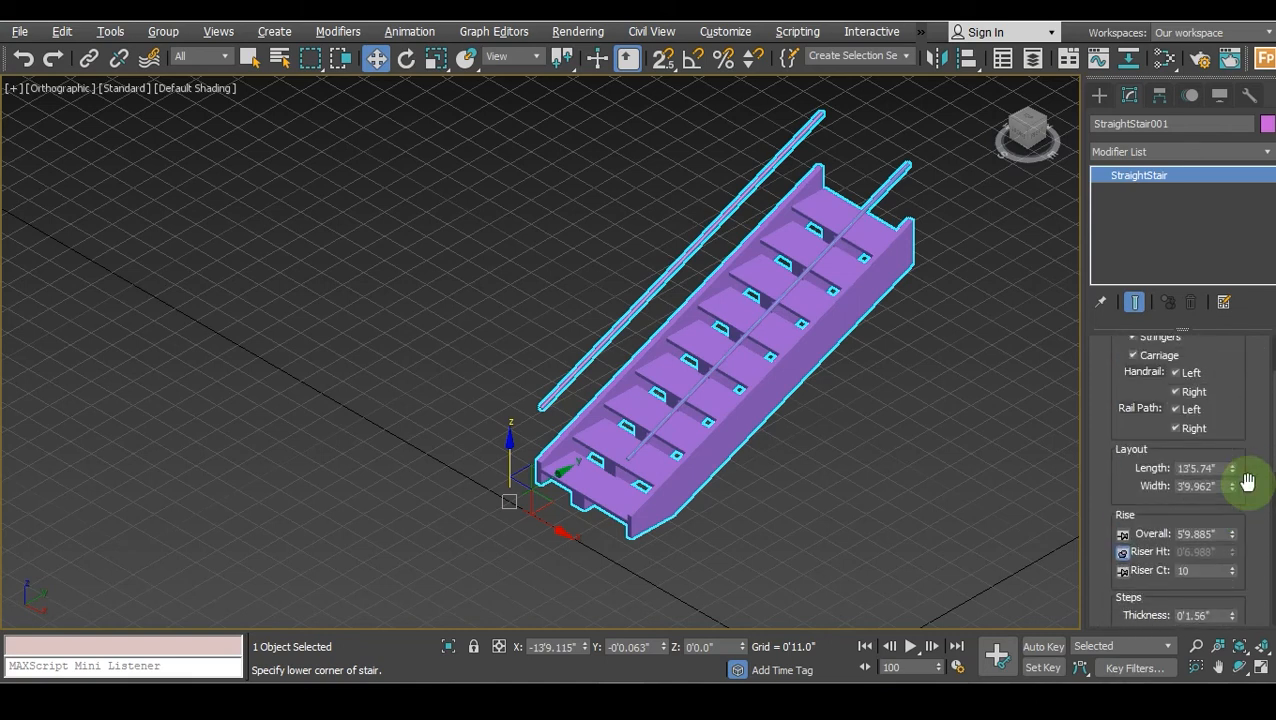
scroll(1239, 457, up, 4)
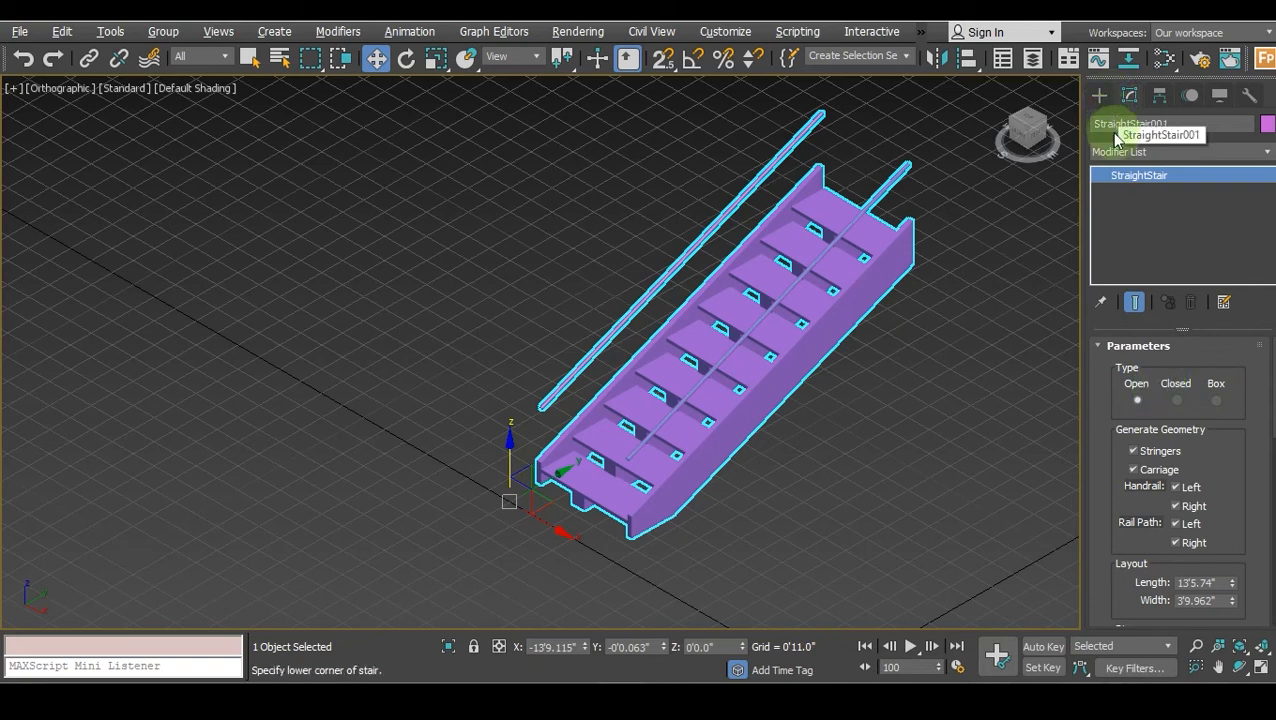
Try the Closed and Box stair types and return the stair to the Open type.
click(1176, 401)
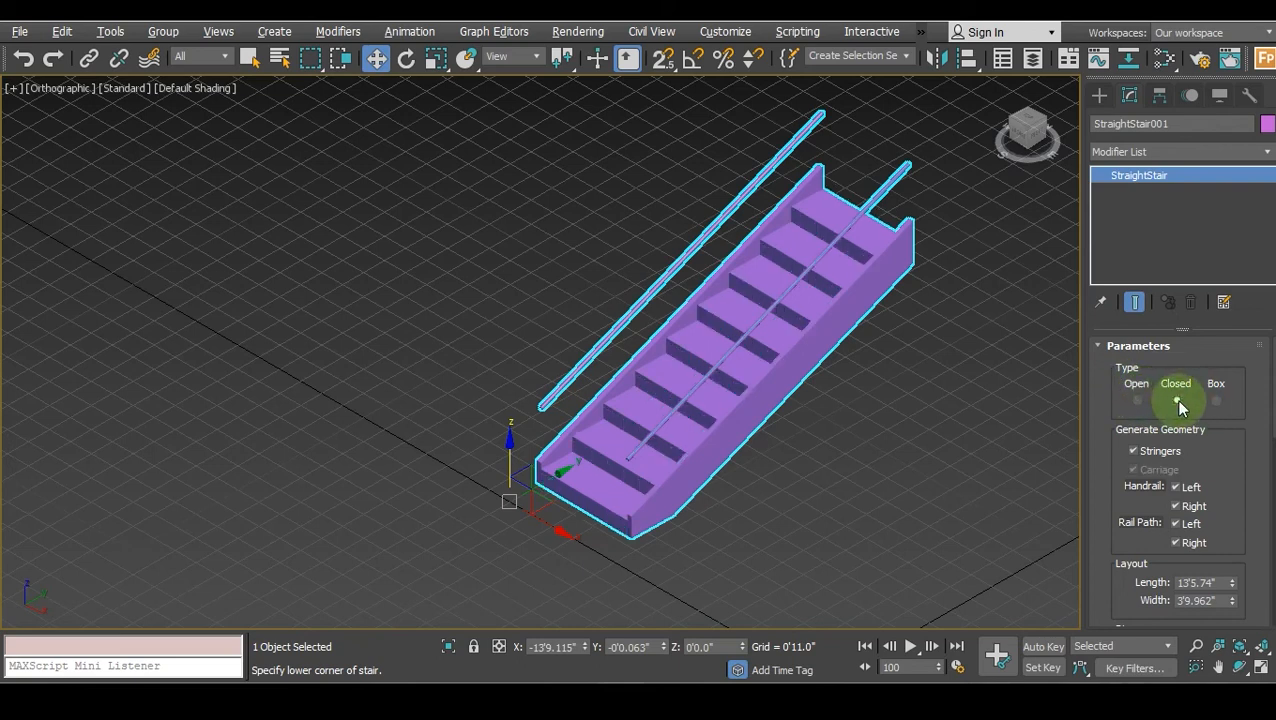
scroll(849, 282, down, 1)
scroll(854, 288, up, 5)
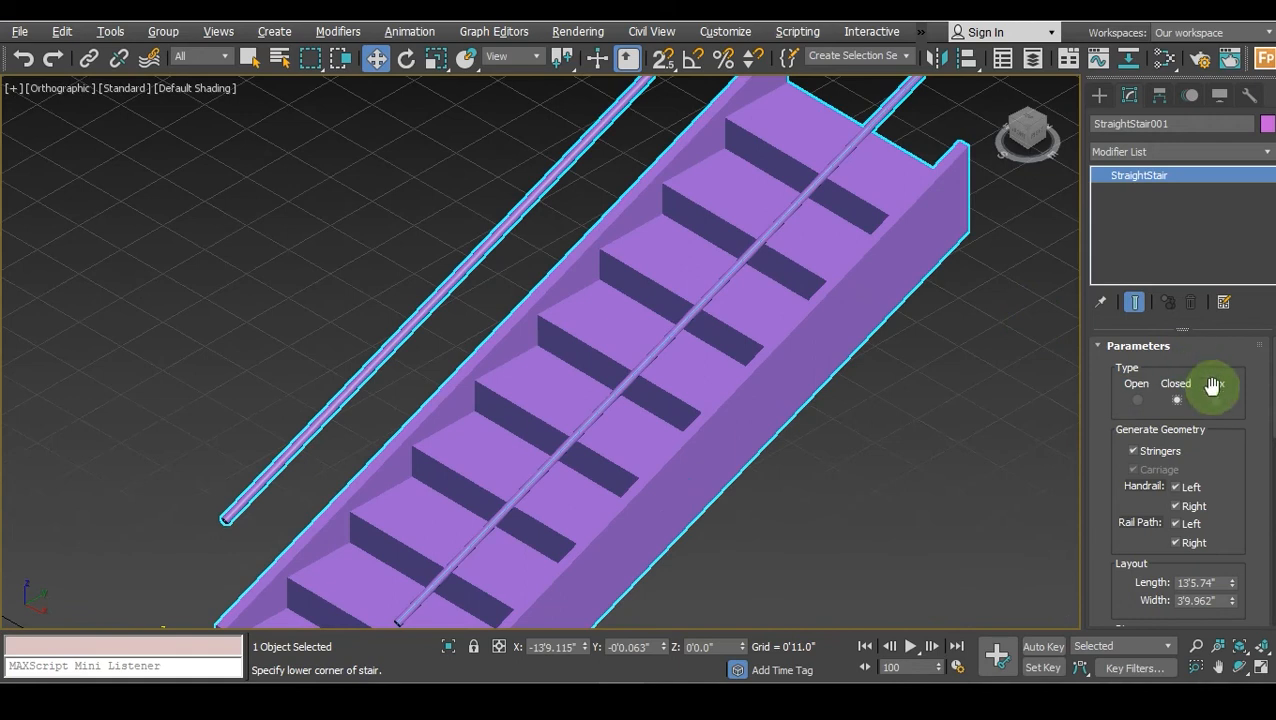
click(1217, 401)
scroll(871, 352, down, 4)
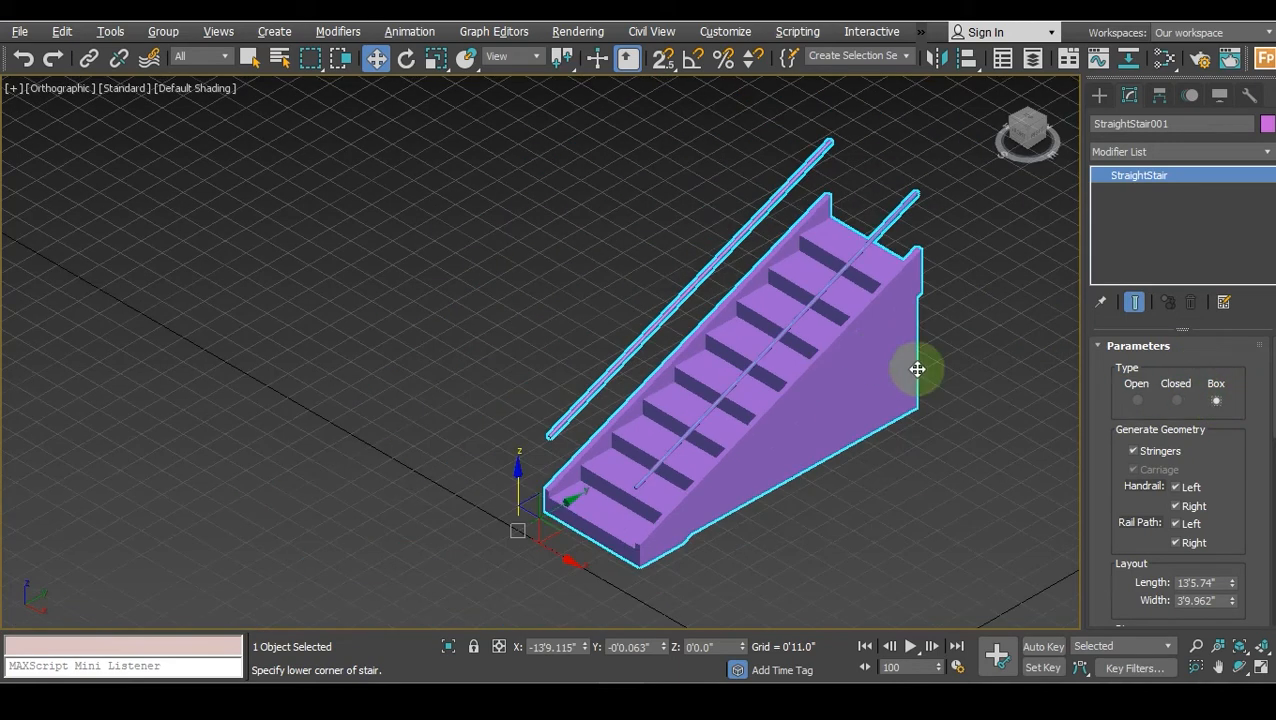
click(1134, 400)
Create an L-type stair beside the straight stair, with runs about 15'10" and 5'11.3" long and an overall rise of about 11'5".
click(1099, 96)
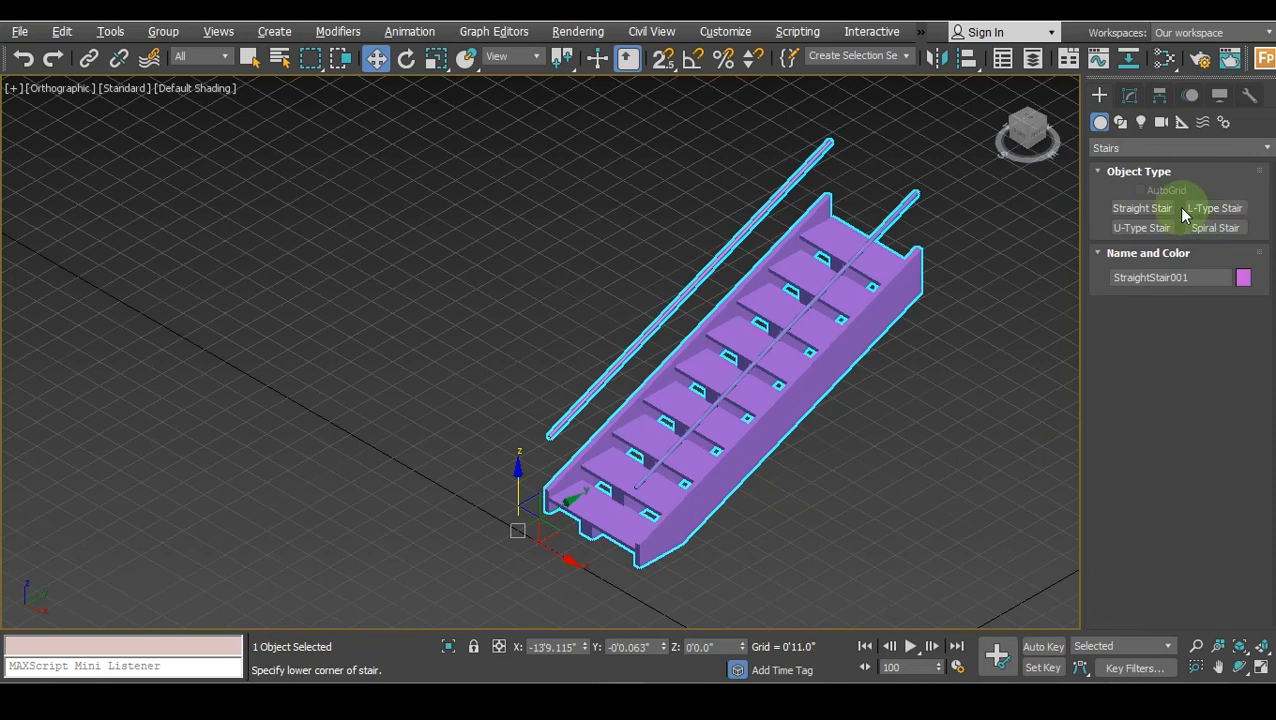
click(1030, 123)
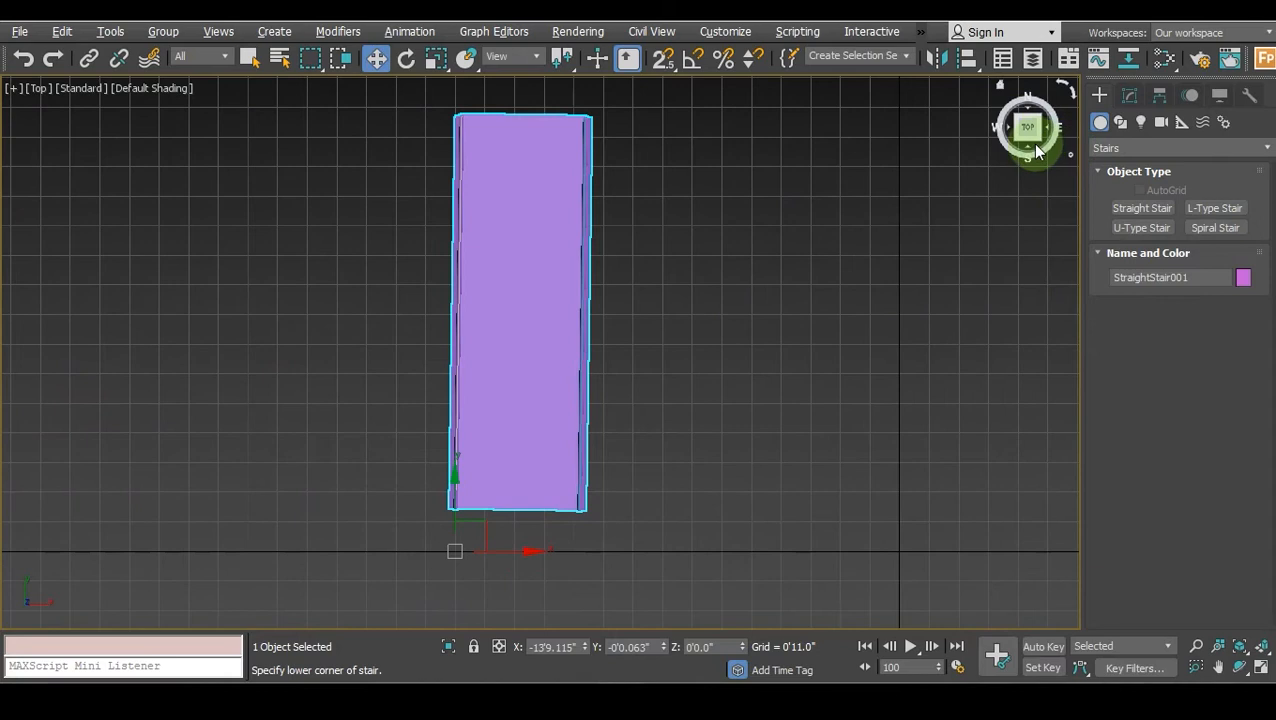
drag(1040, 143, 930, 195)
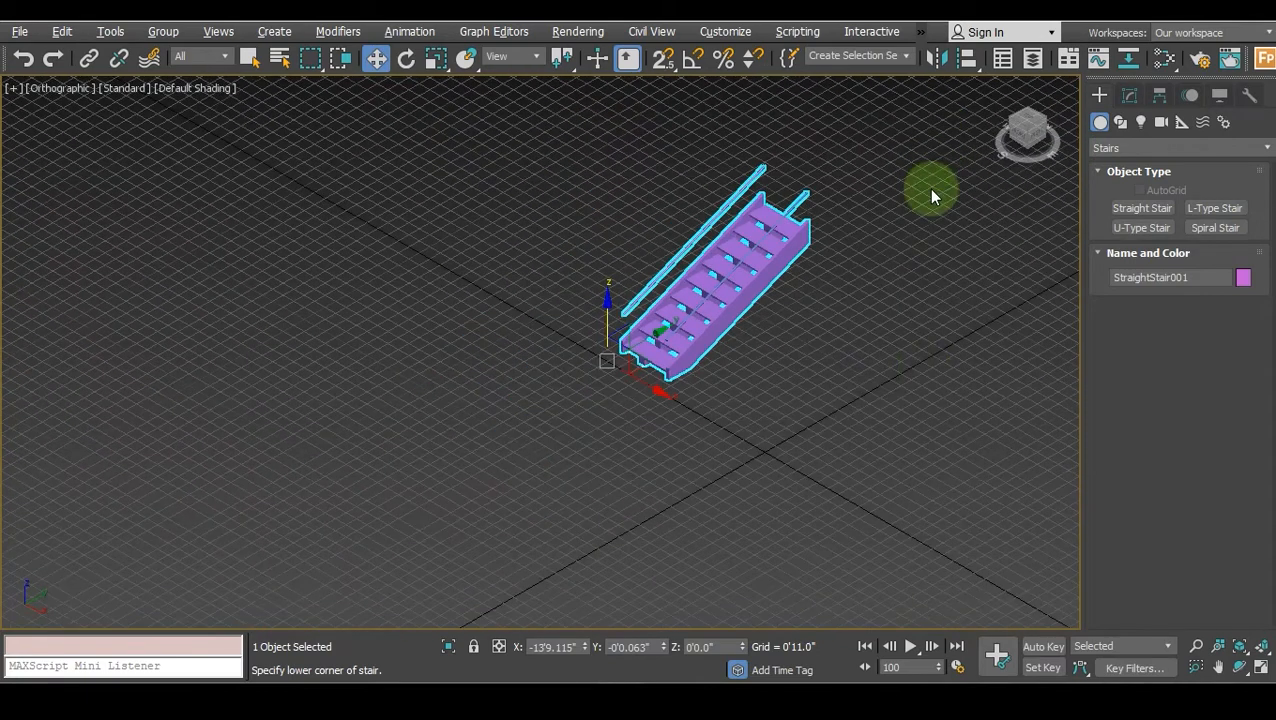
scroll(922, 368, up, 2)
middle_drag(922, 368, 756, 413)
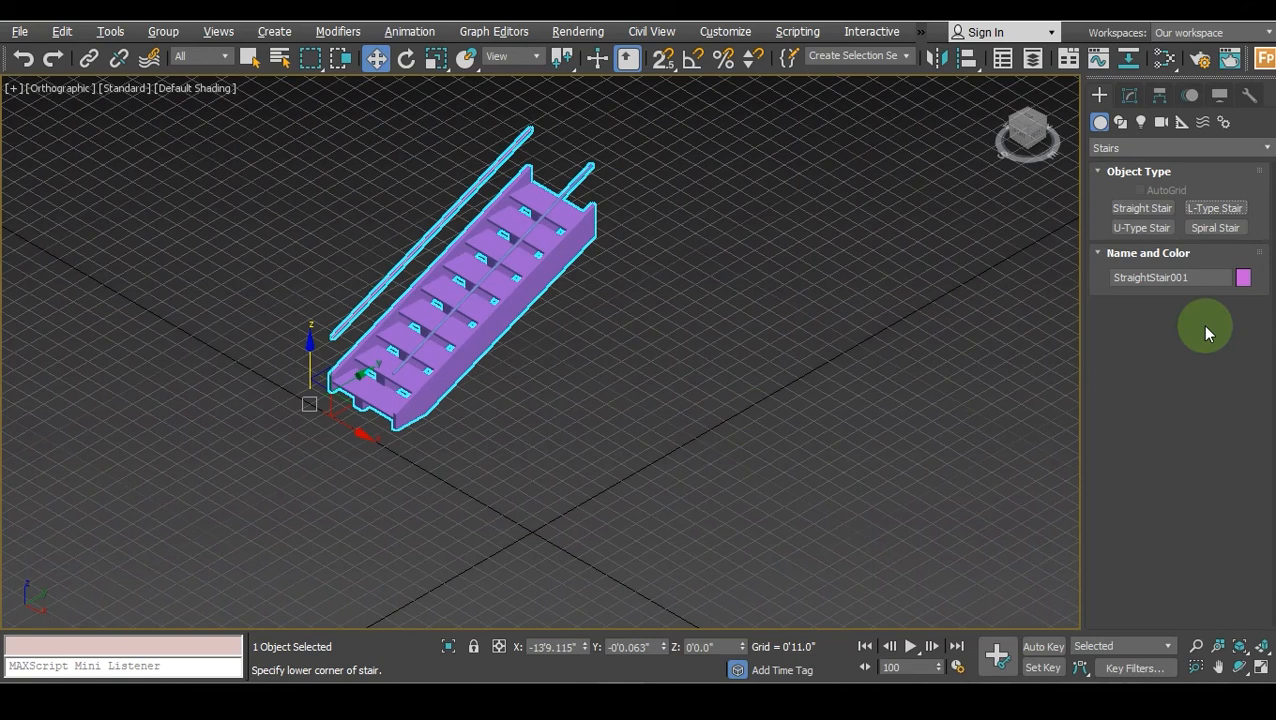
click(1214, 209)
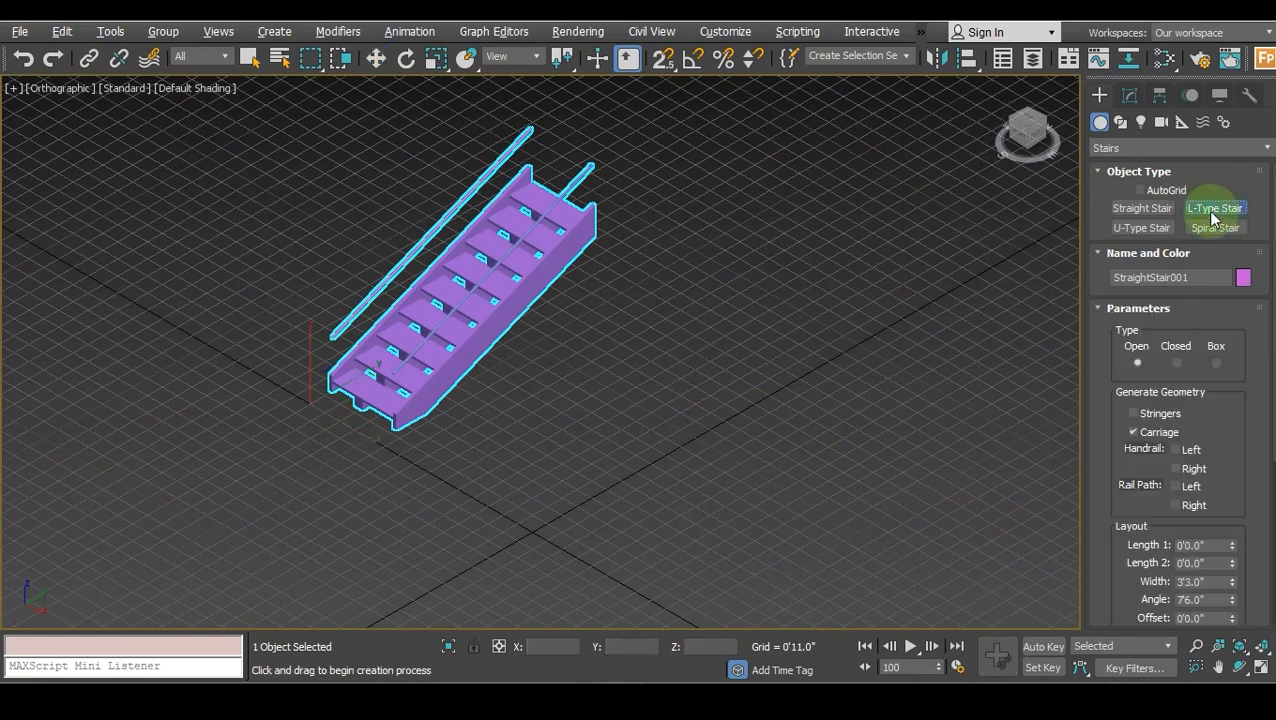
drag(564, 484, 826, 303)
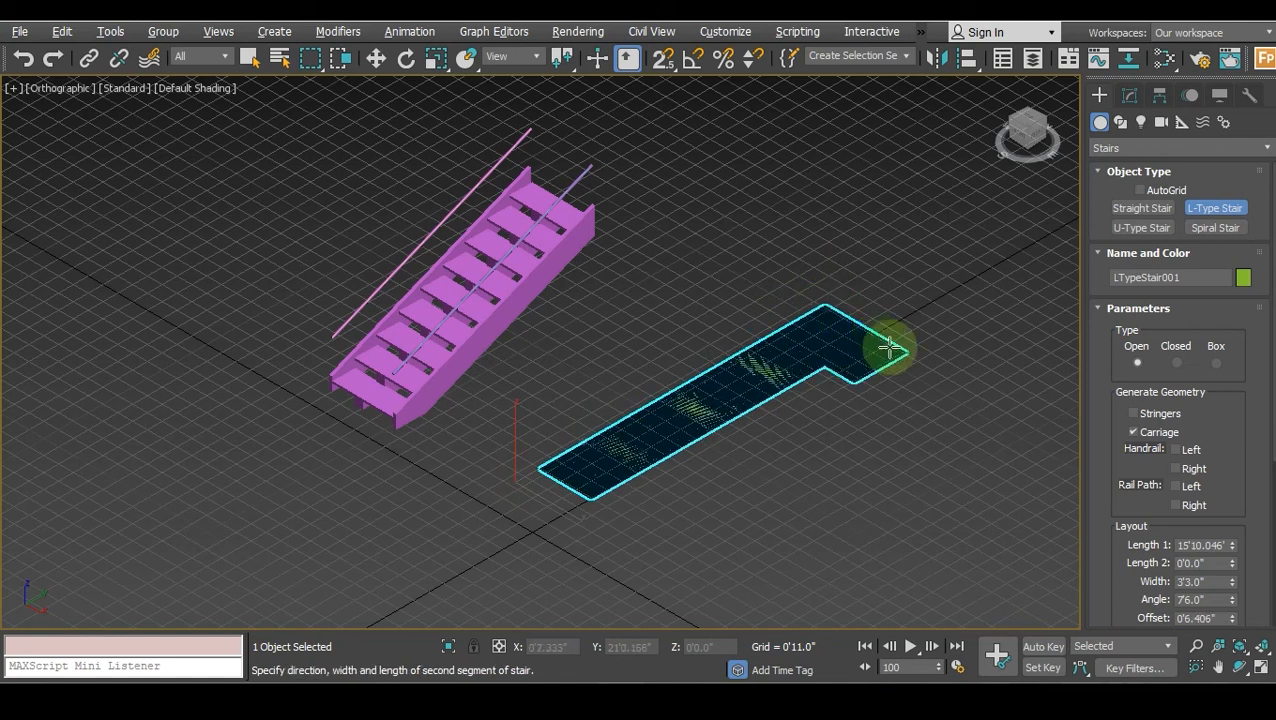
middle_drag(977, 441, 866, 413)
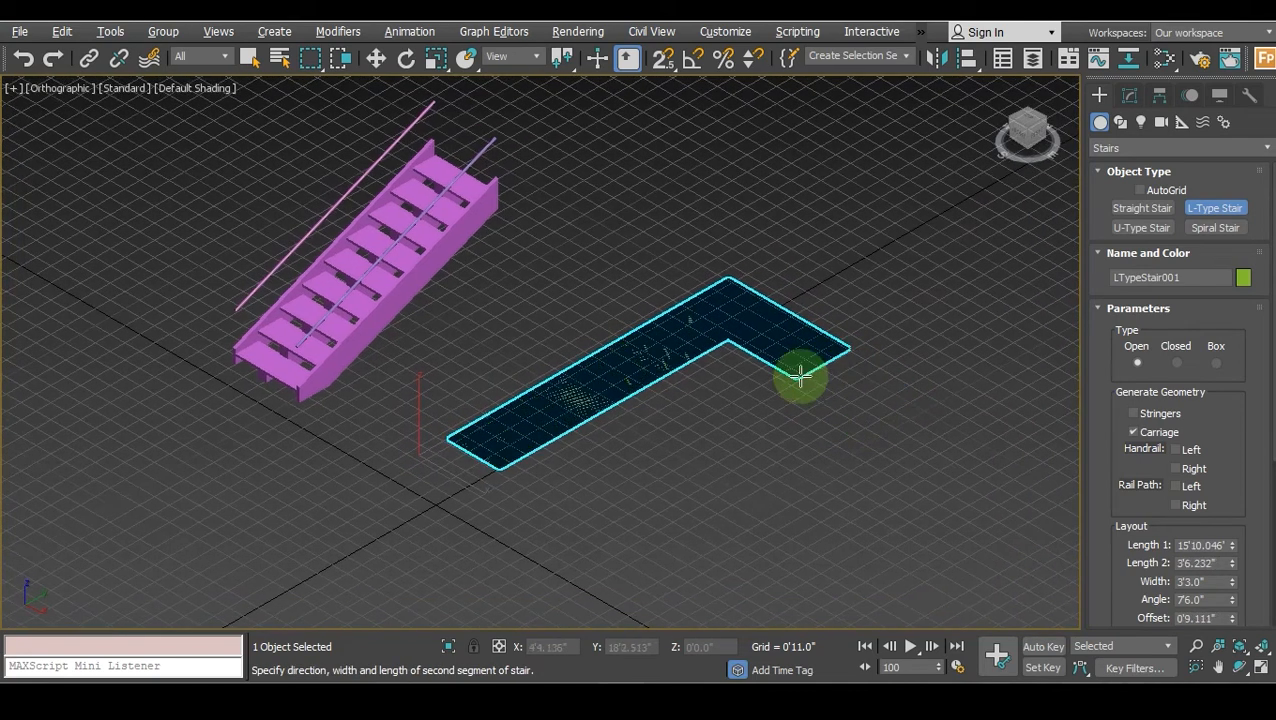
click(840, 405)
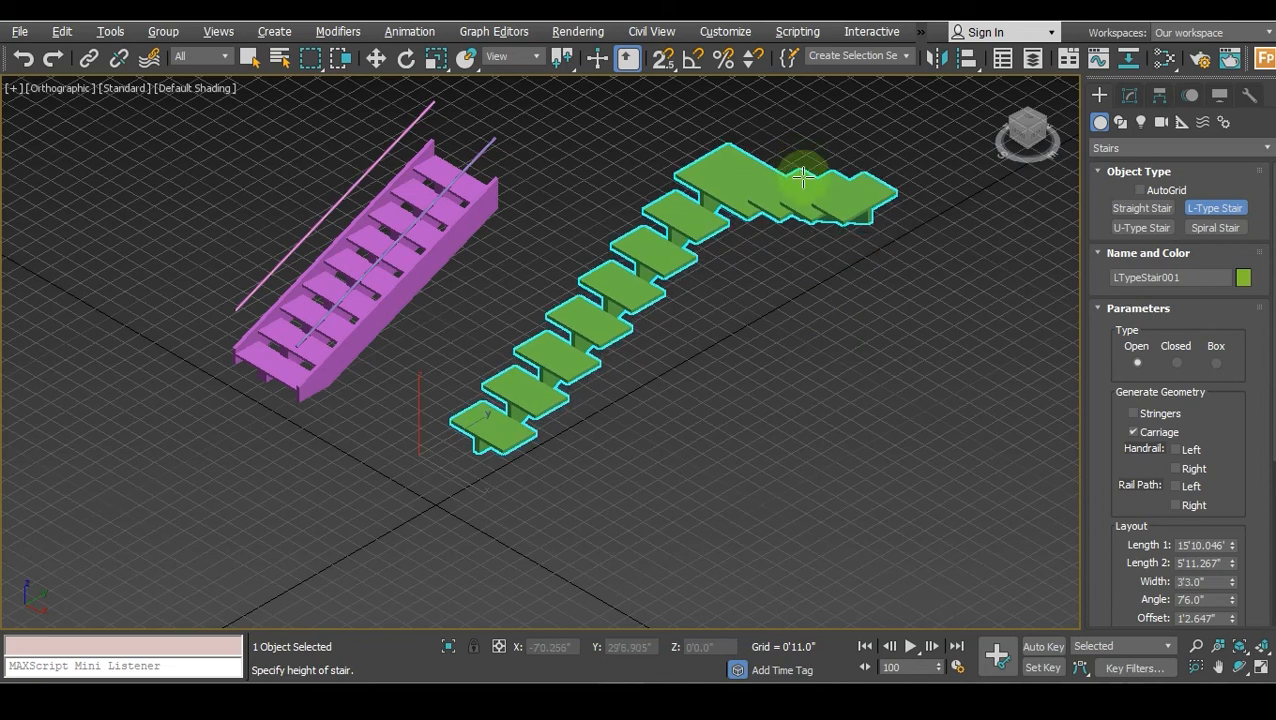
click(800, 146)
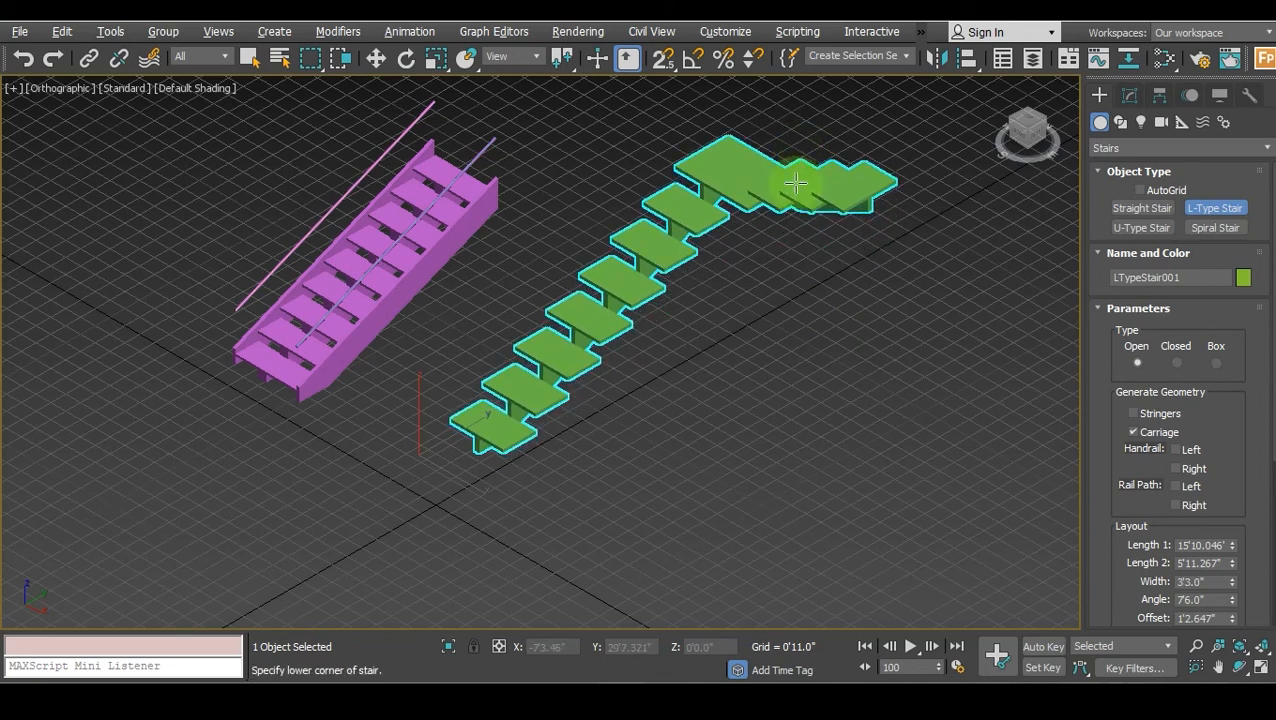
Try the Closed and Box types on the L-type stair and return it to the Open type.
drag(1018, 128, 1052, 135)
alt+middle_drag(443, 323, 690, 367)
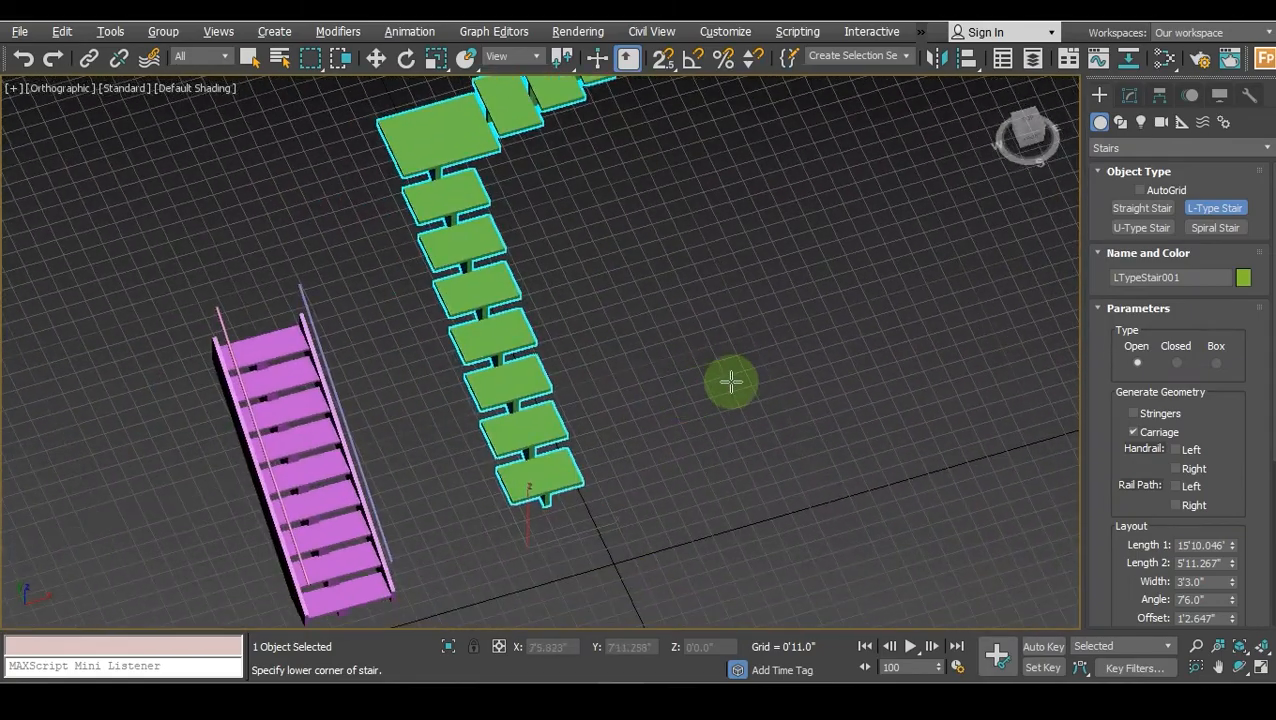
scroll(735, 381, down, 2)
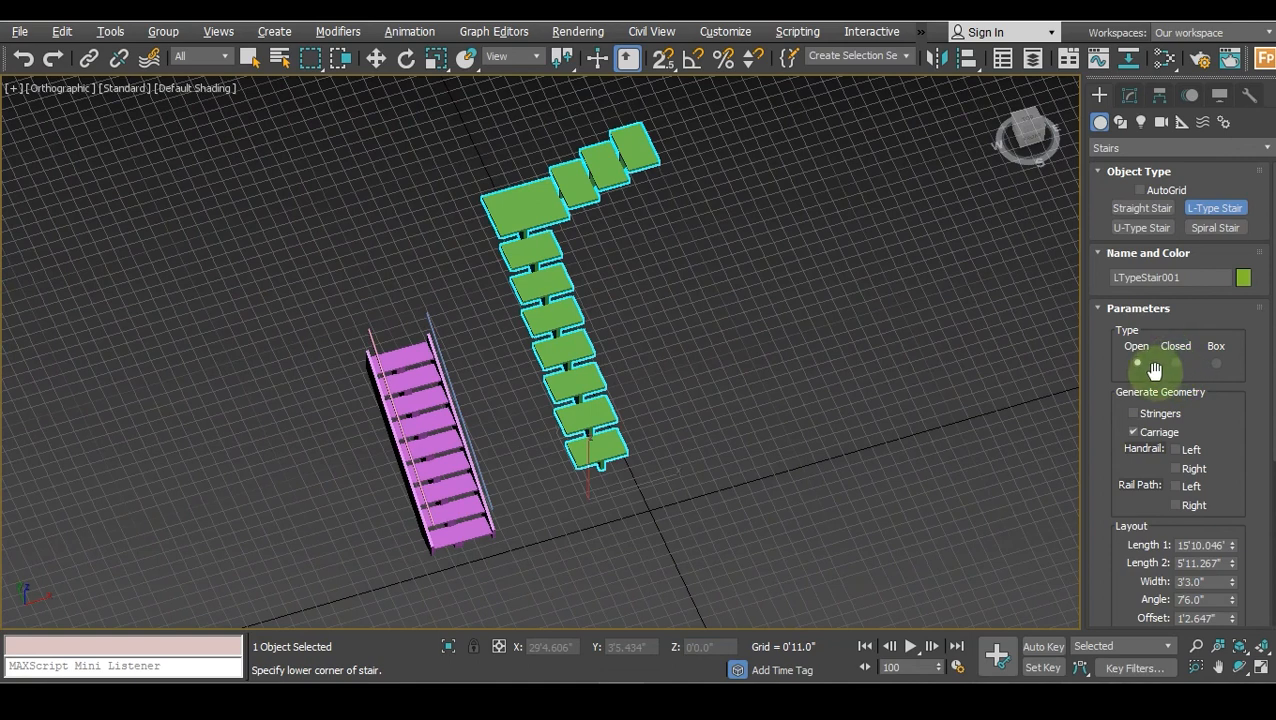
click(1177, 363)
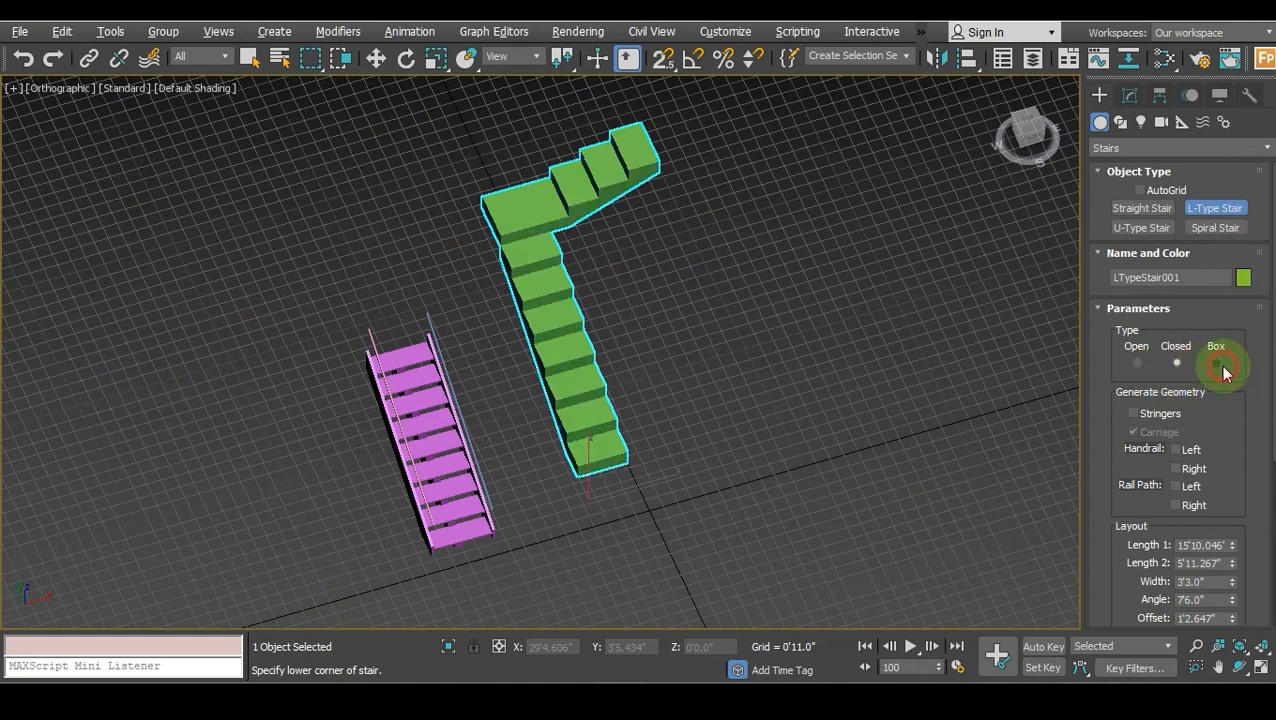
click(1219, 365)
click(1137, 363)
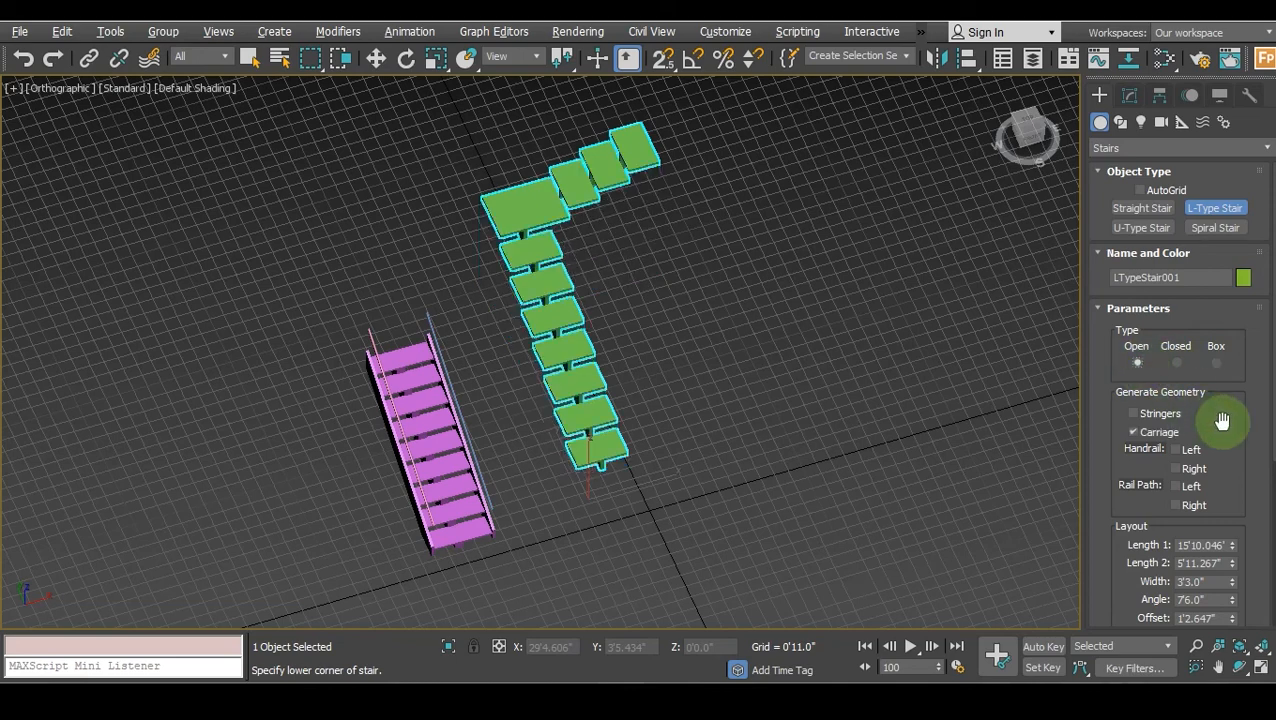
Toggle the L-type stair's stringers on and off, and turn its carriage off and back on.
scroll(1222, 421, down, 2)
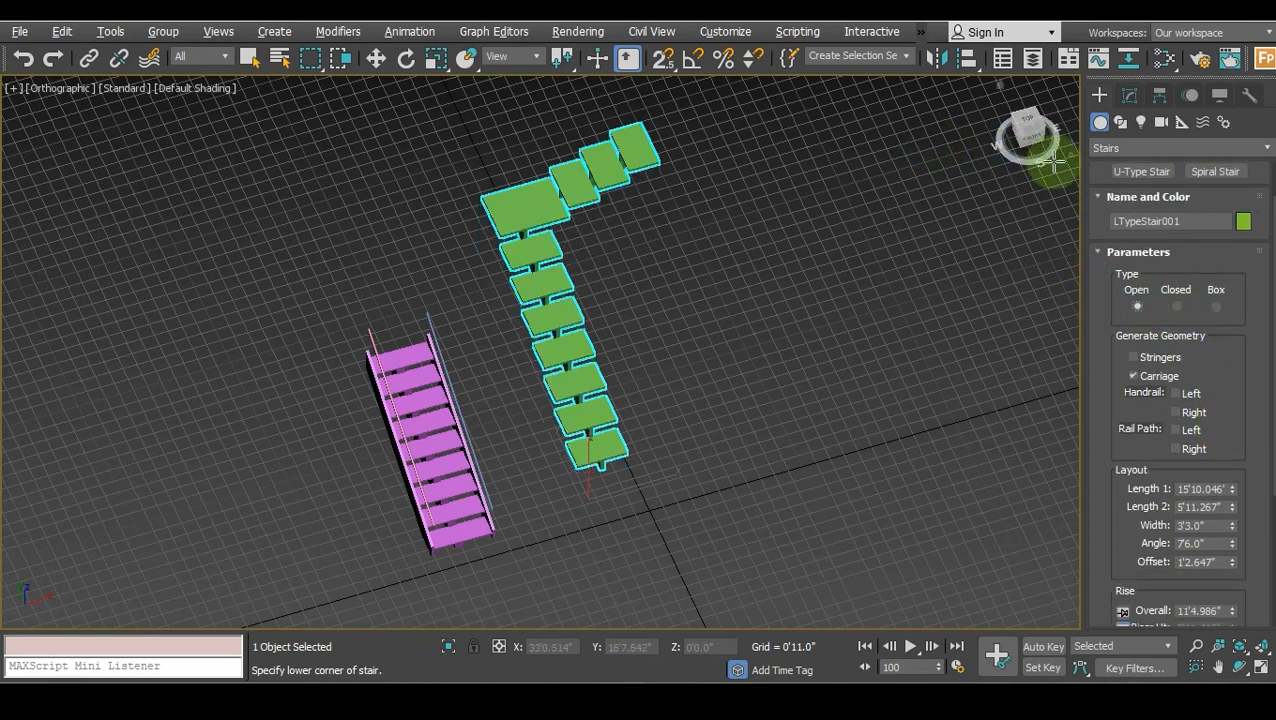
drag(1053, 163, 1015, 175)
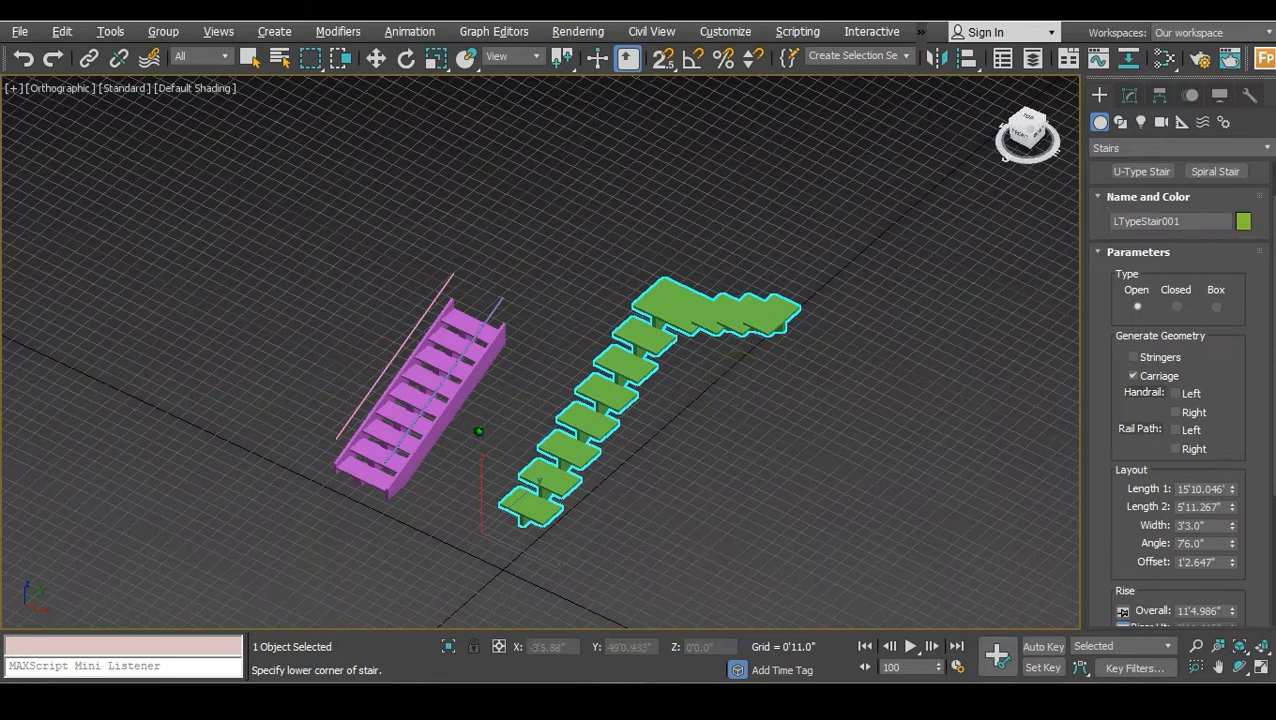
scroll(705, 390, up, 2)
scroll(740, 330, up, 2)
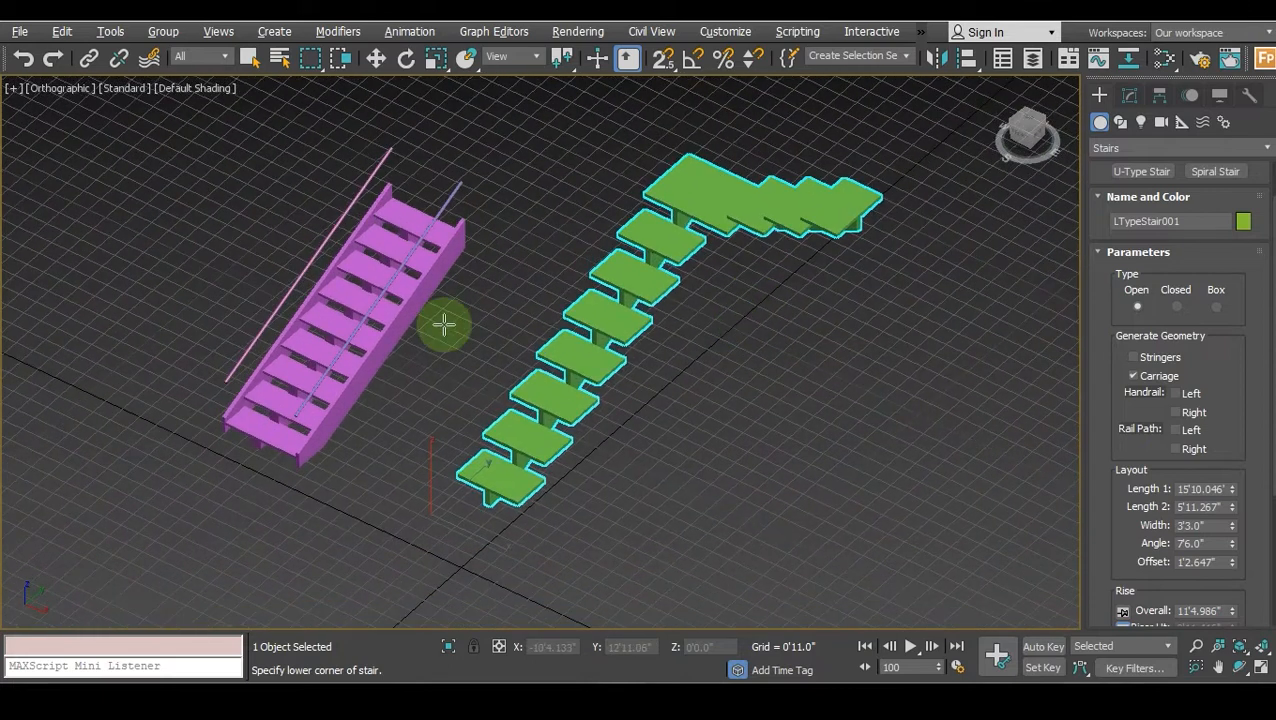
click(1150, 360)
click(1150, 364)
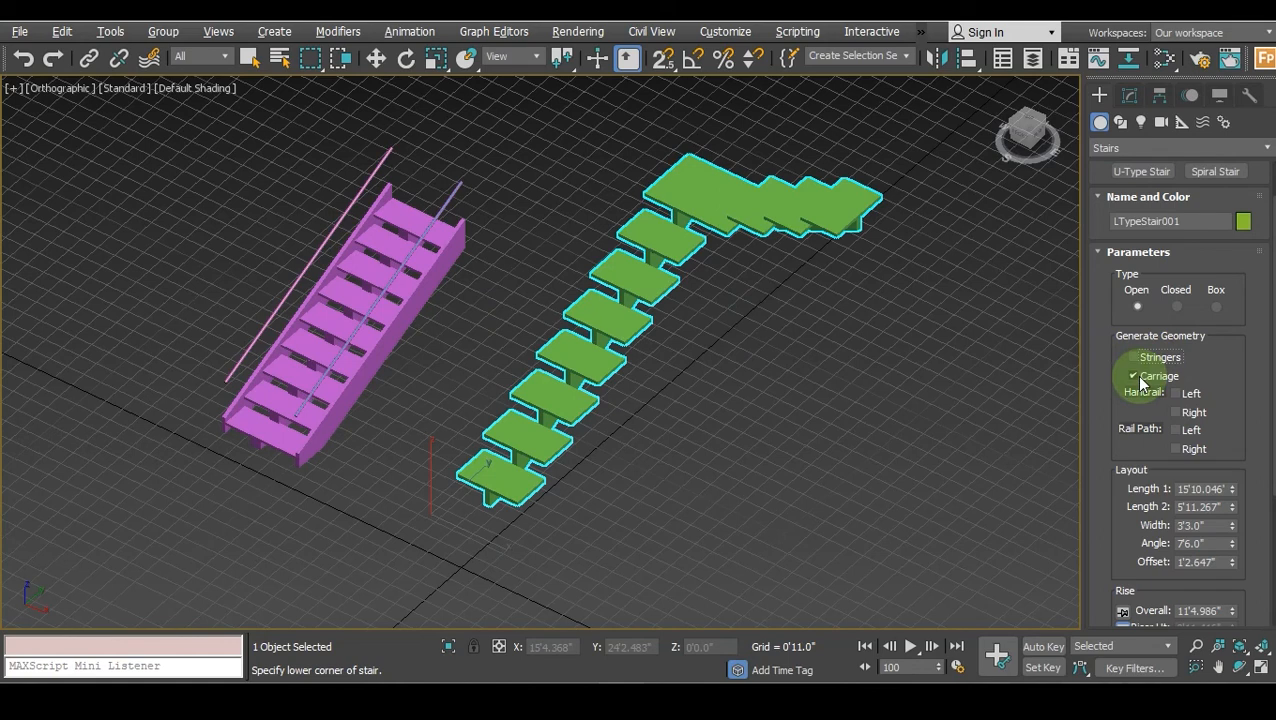
scroll(677, 239, up, 3)
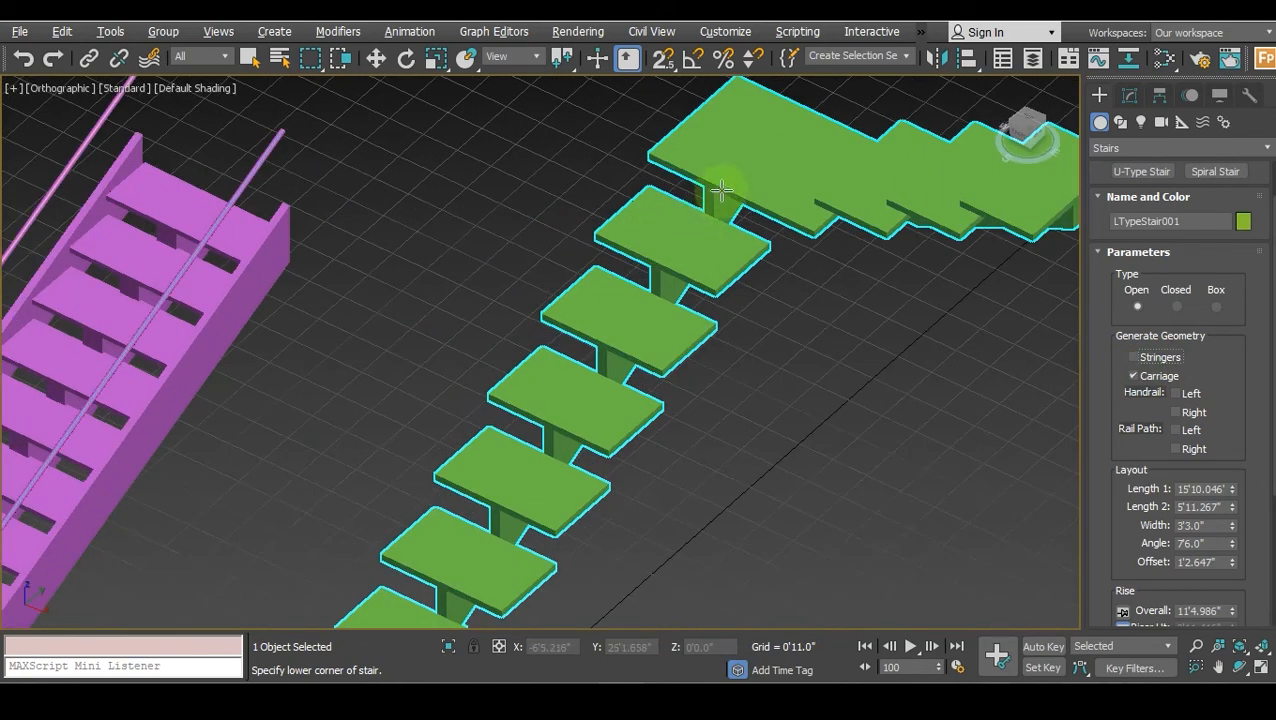
click(1147, 378)
click(1147, 378)
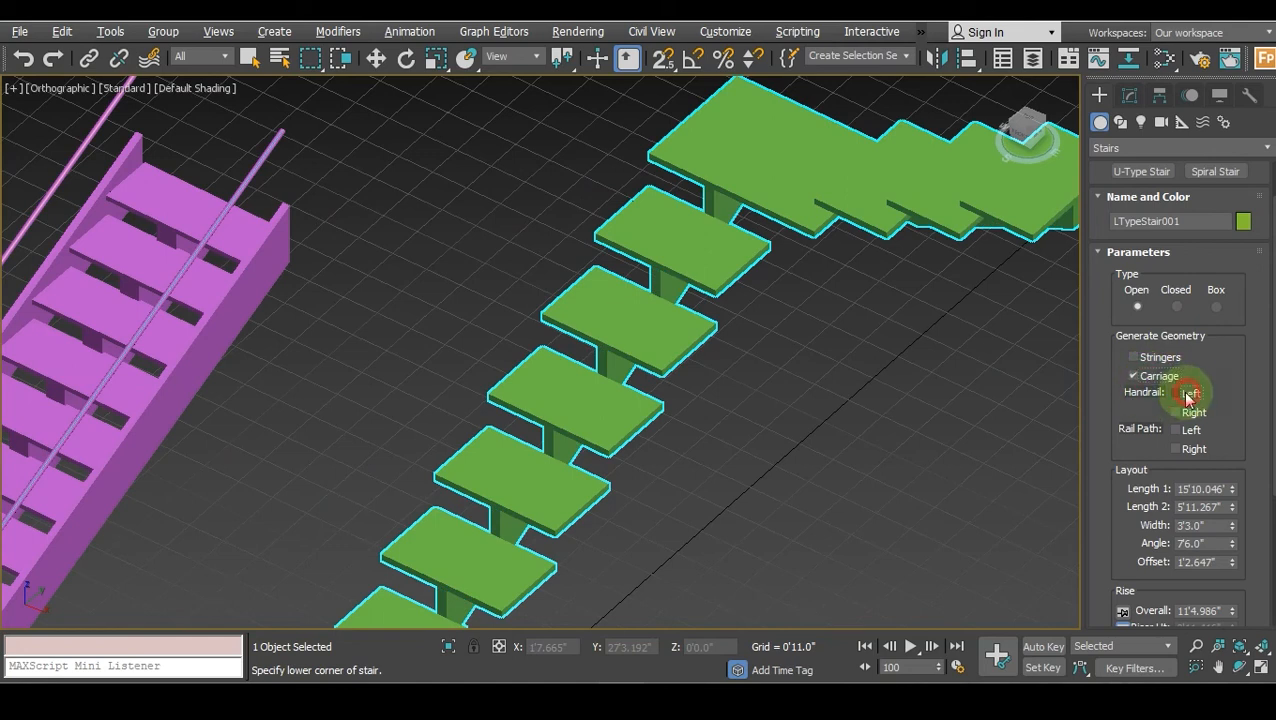
Generate the left and right handrails on the L-type stair and show both stairs in a perspective view.
click(1177, 393)
click(1179, 412)
scroll(900, 365, down, 5)
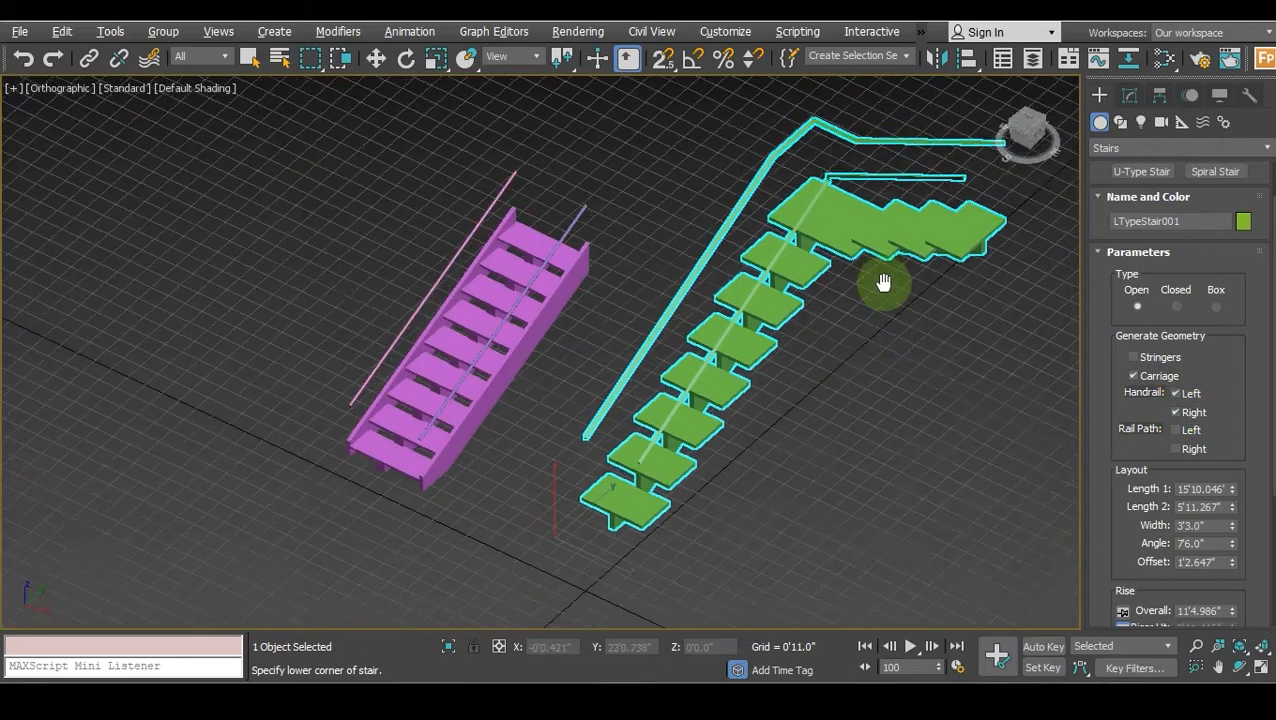
scroll(860, 330, up, 2)
mouse_move(1030, 122)
mouse_down()
mouse_move(1110, 90)
mouse_move(1175, 88)
mouse_move(1105, 135)
mouse_move(1050, 122)
mouse_up()
middle_drag(878, 231, 868, 254)
key(p)
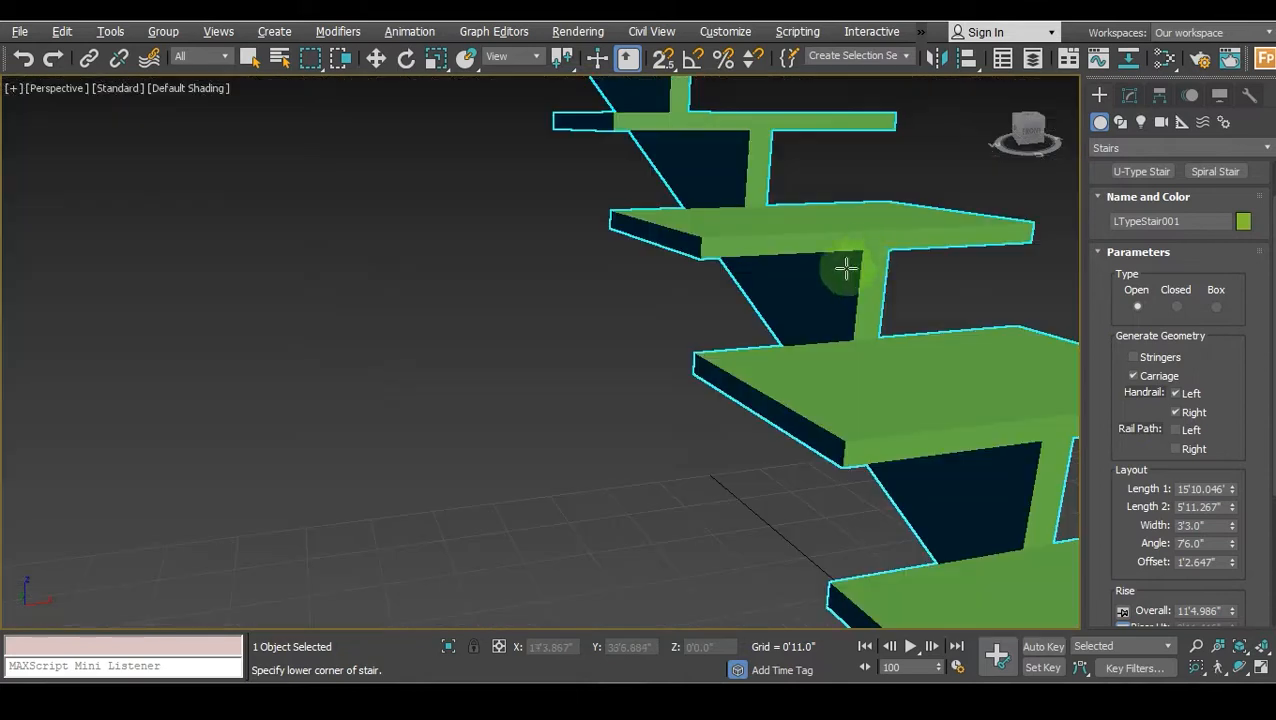
scroll(846, 270, down, 8)
middle_drag(817, 344, 716, 348)
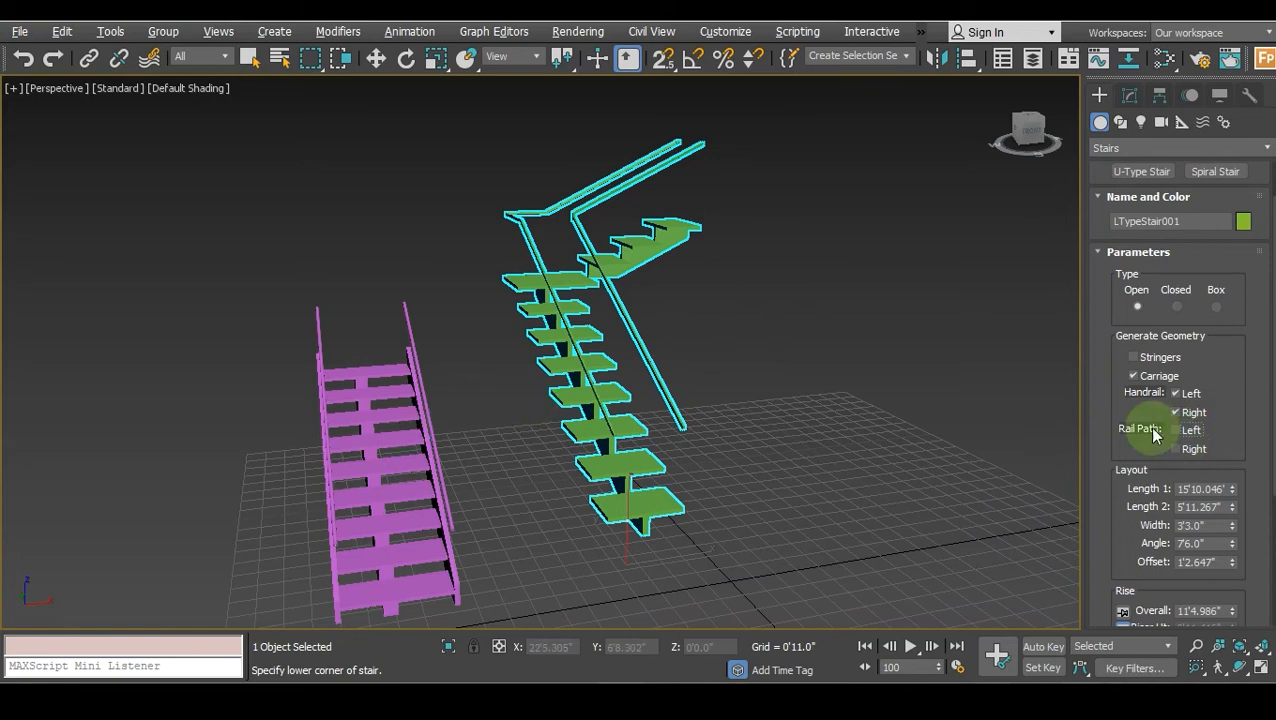
Vary the L-type stair's two run lengths, ending with Length 1 at about 4'11.36" and Length 2 at about 7'2.5".
scroll(640, 315, up, 3)
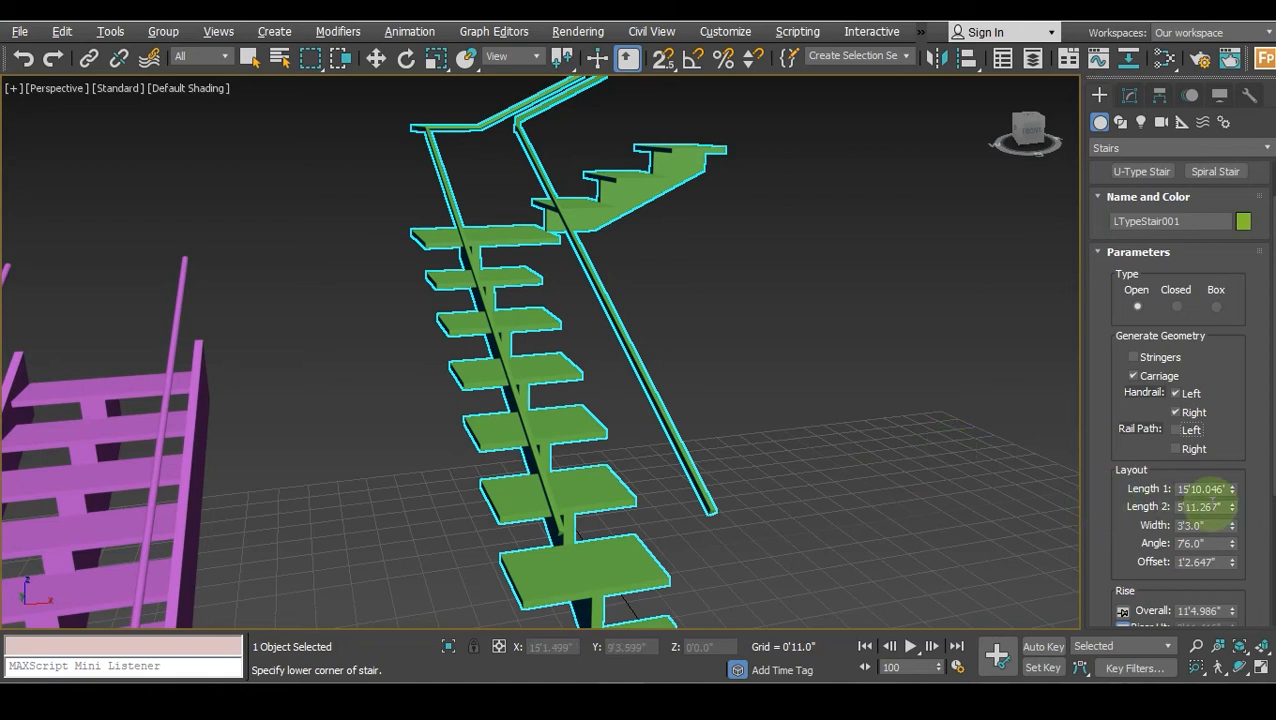
mouse_move(1236, 500)
mouse_down()
mouse_move(1233, 447)
mouse_move(1234, 510)
mouse_up()
scroll(800, 445, down, 5)
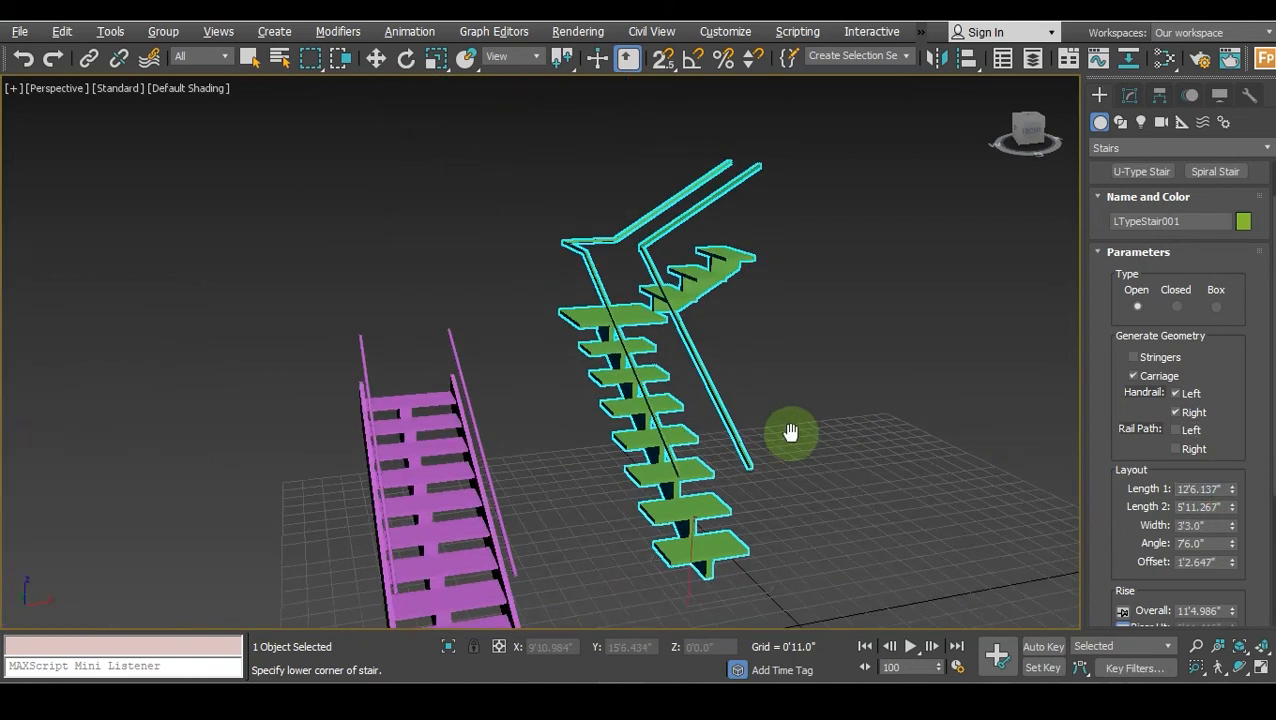
drag(1233, 509, 1234, 418)
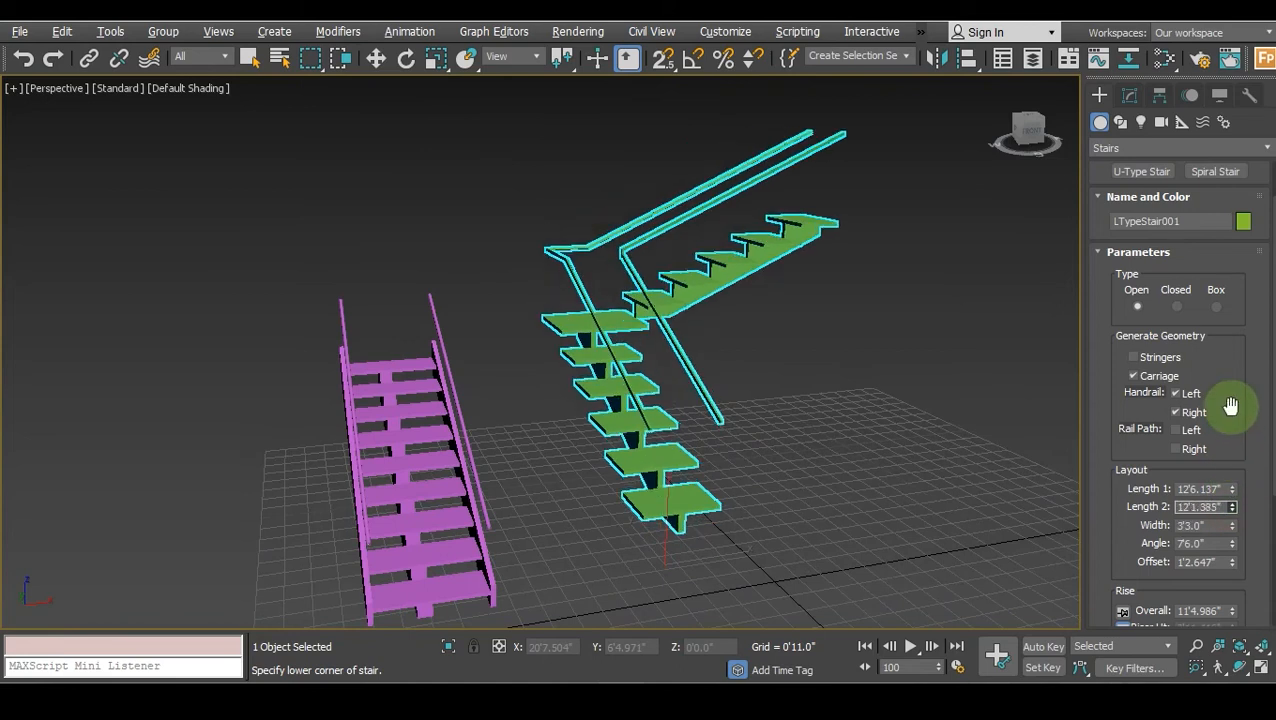
drag(1232, 497, 1203, 318)
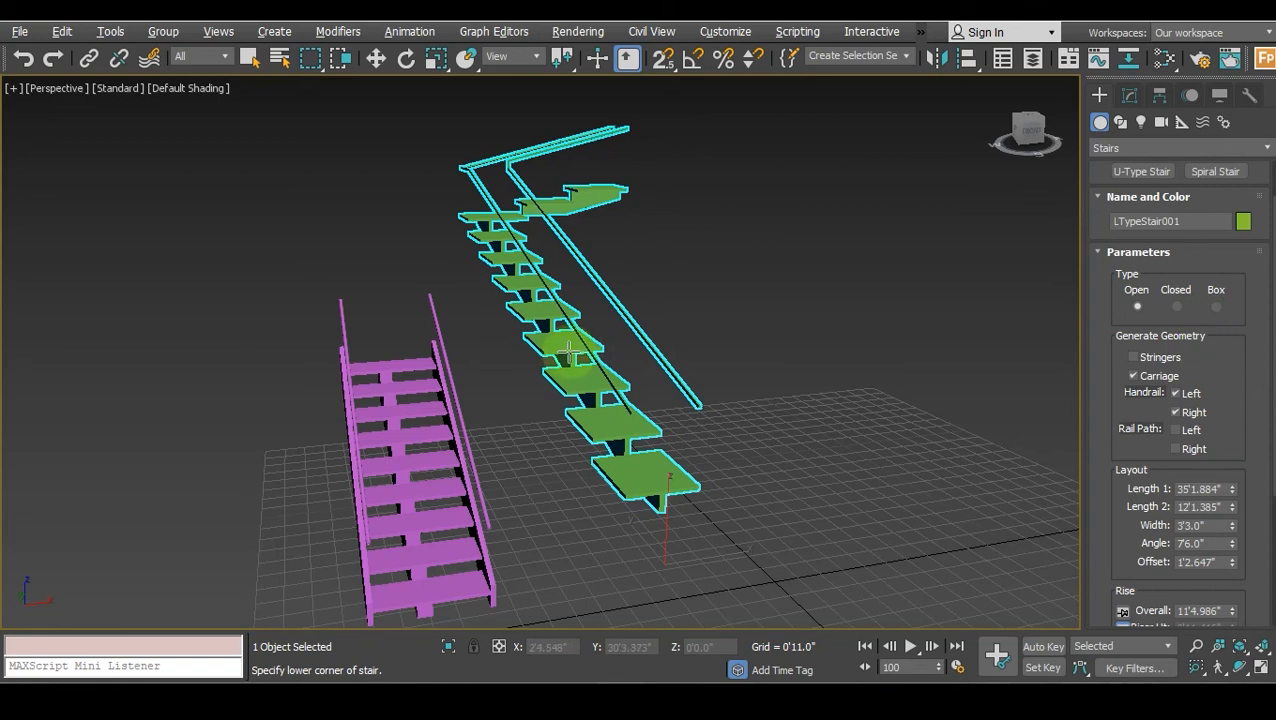
drag(1232, 489, 1232, 570)
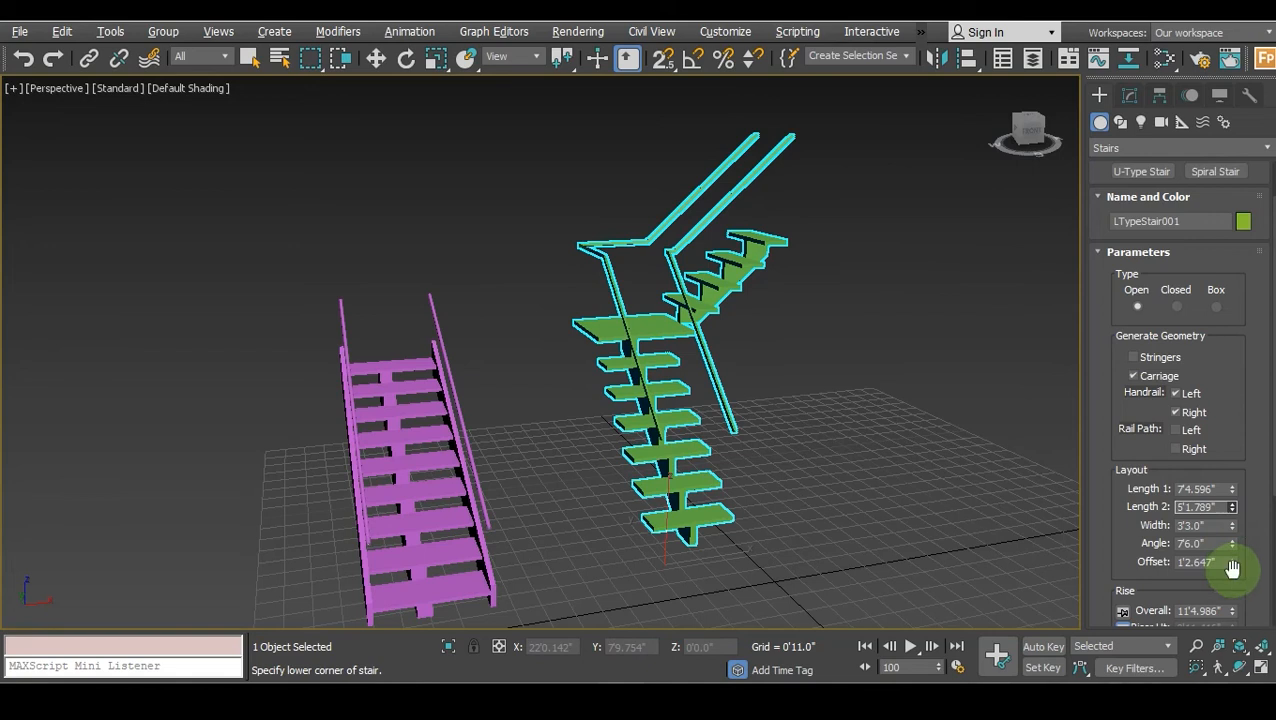
mouse_move(1232, 500)
mouse_down()
mouse_move(1231, 541)
mouse_move(1233, 484)
mouse_up()
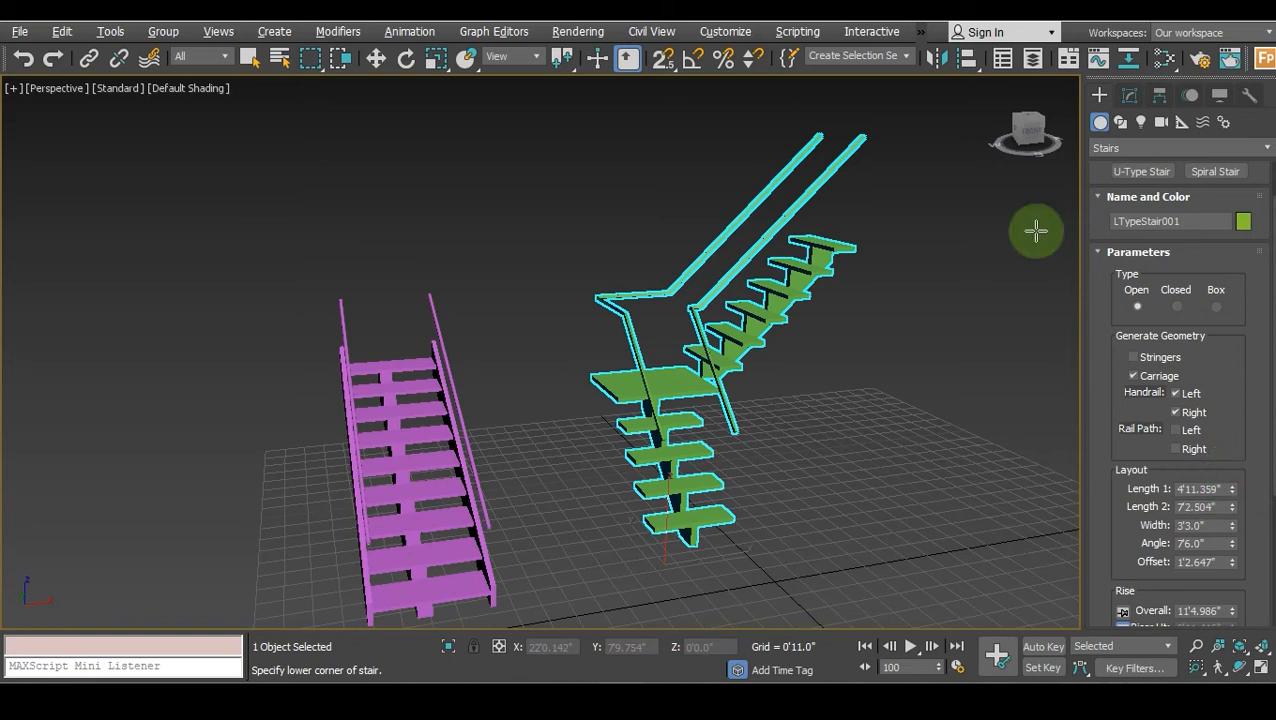
Widen the L-type stair to about 4'6.99".
mouse_move(1017, 138)
mouse_down()
mouse_move(1050, 163)
mouse_move(1012, 135)
mouse_move(980, 146)
mouse_move(1016, 135)
mouse_up()
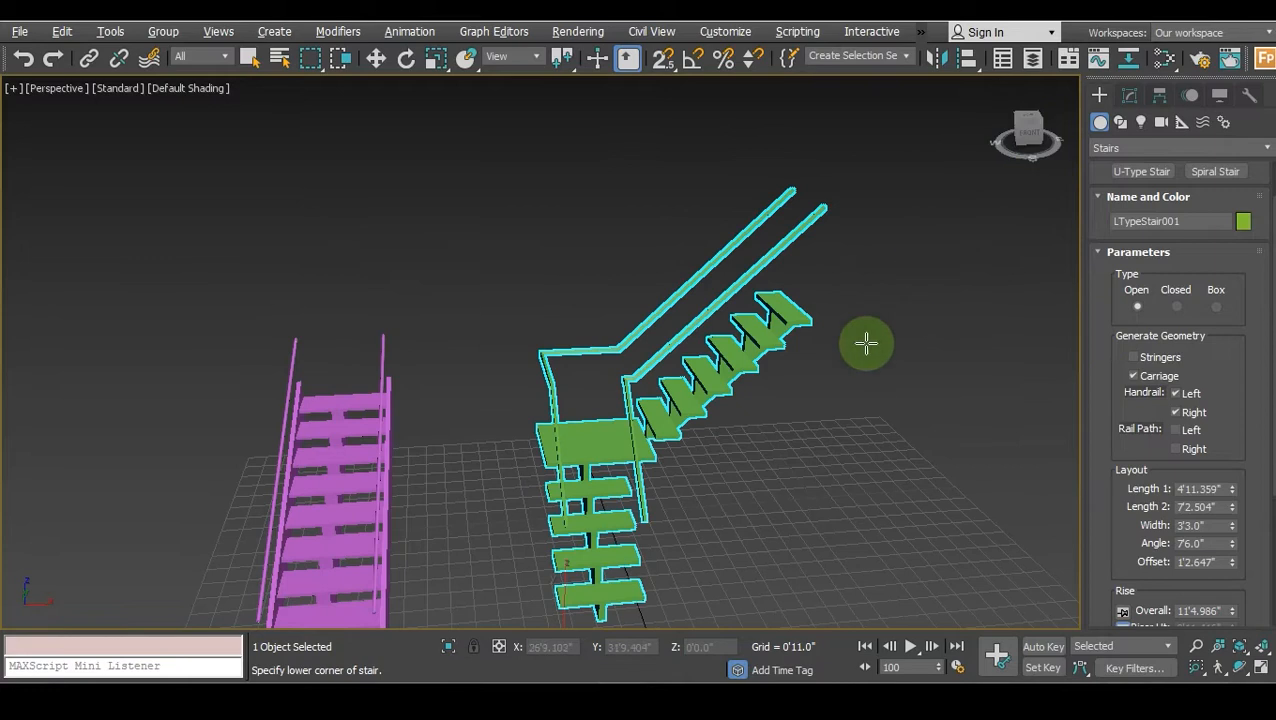
middle_drag(866, 343, 849, 236)
drag(1230, 530, 1228, 497)
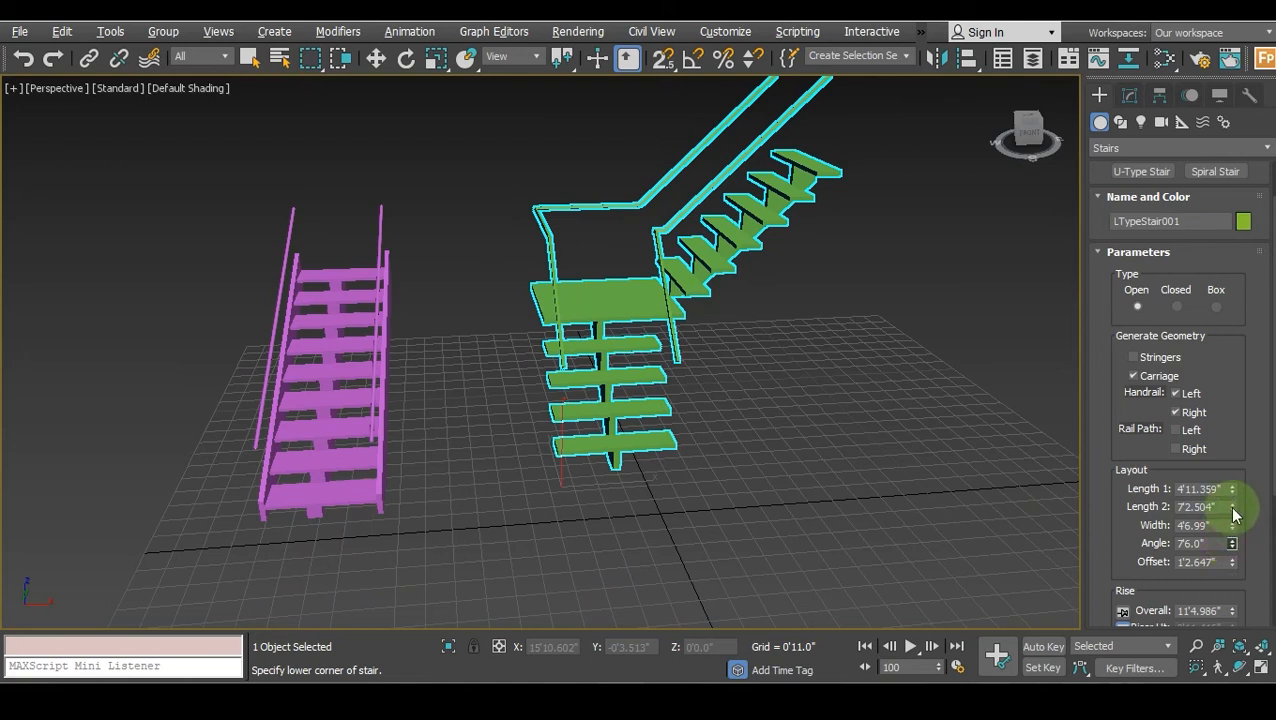
Adjust the angle of the L-type stair's second run to 6'7.2", checking it from above and in perspective.
drag(1233, 543, 1233, 536)
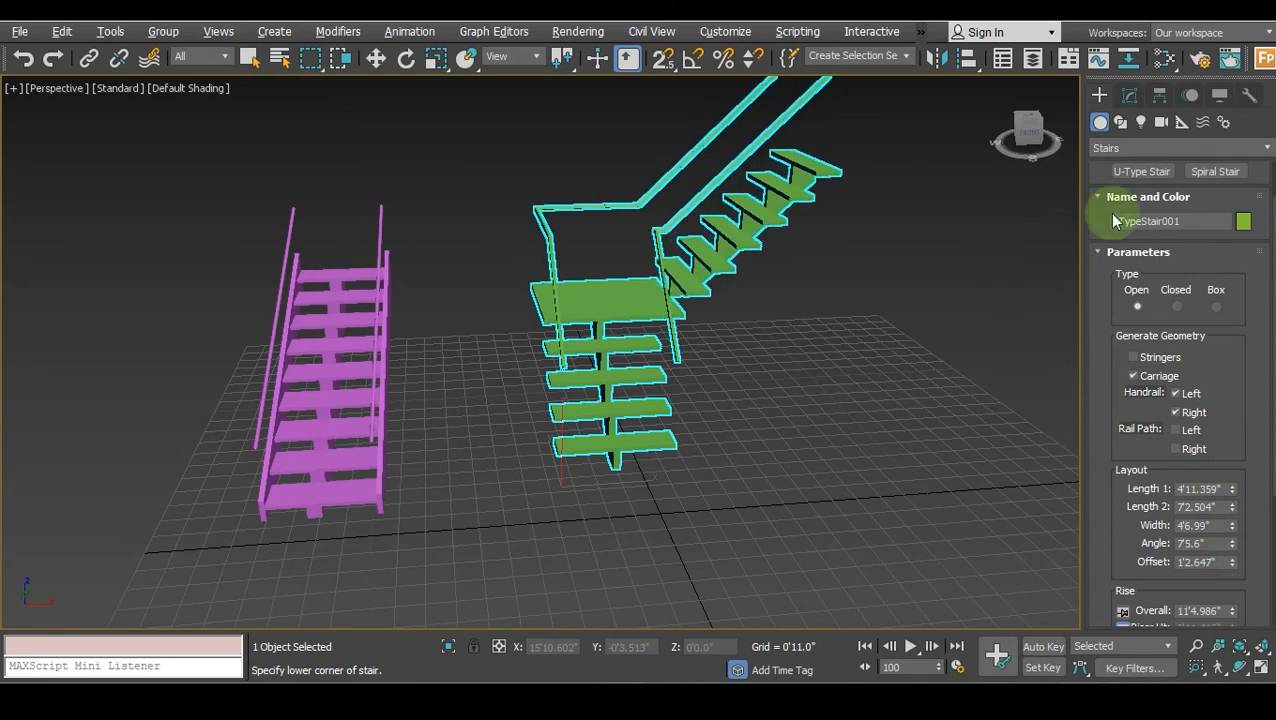
click(1029, 115)
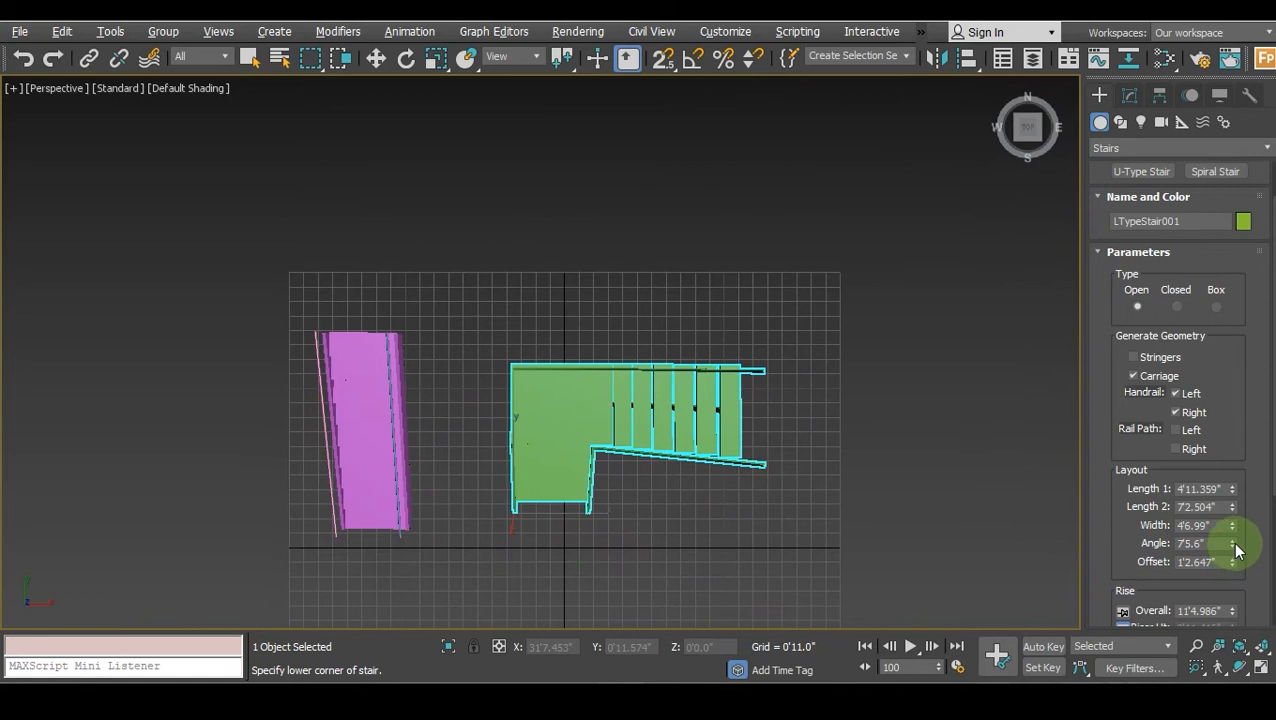
drag(1233, 548, 1235, 511)
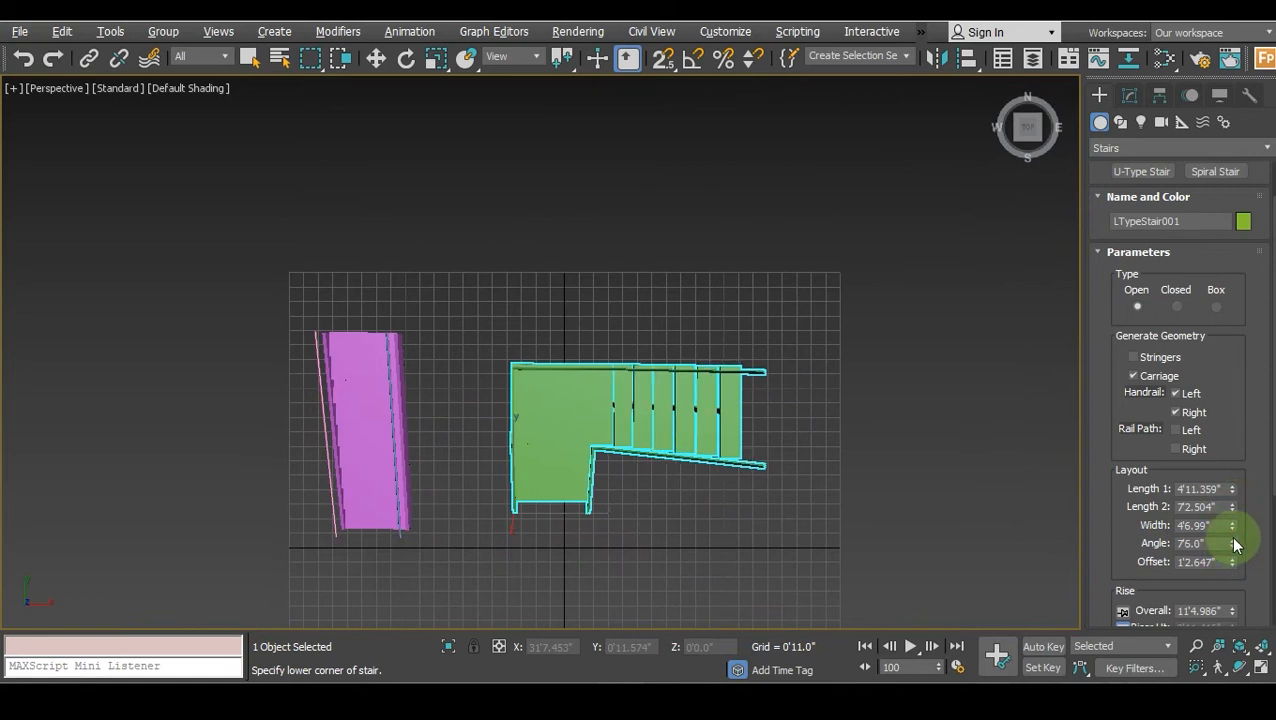
mouse_move(1235, 548)
mouse_down()
mouse_move(1235, 575)
mouse_move(1233, 521)
mouse_move(1245, 598)
mouse_move(1230, 618)
mouse_move(1213, 45)
mouse_move(1203, 85)
mouse_move(1200, 40)
mouse_move(1205, 660)
mouse_move(1218, 622)
mouse_move(1200, 490)
mouse_move(1211, 563)
mouse_move(1233, 521)
mouse_move(1234, 578)
mouse_move(1234, 550)
mouse_up()
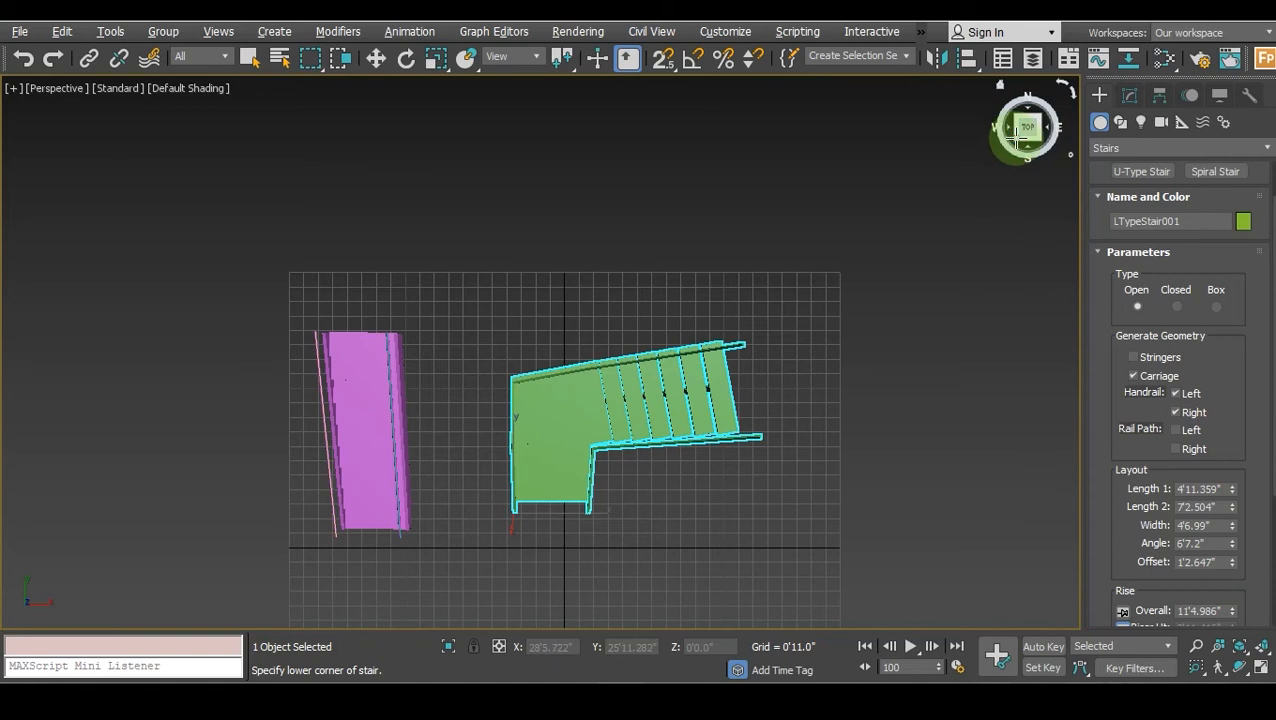
drag(1018, 140, 760, 400)
scroll(1240, 474, down, 3)
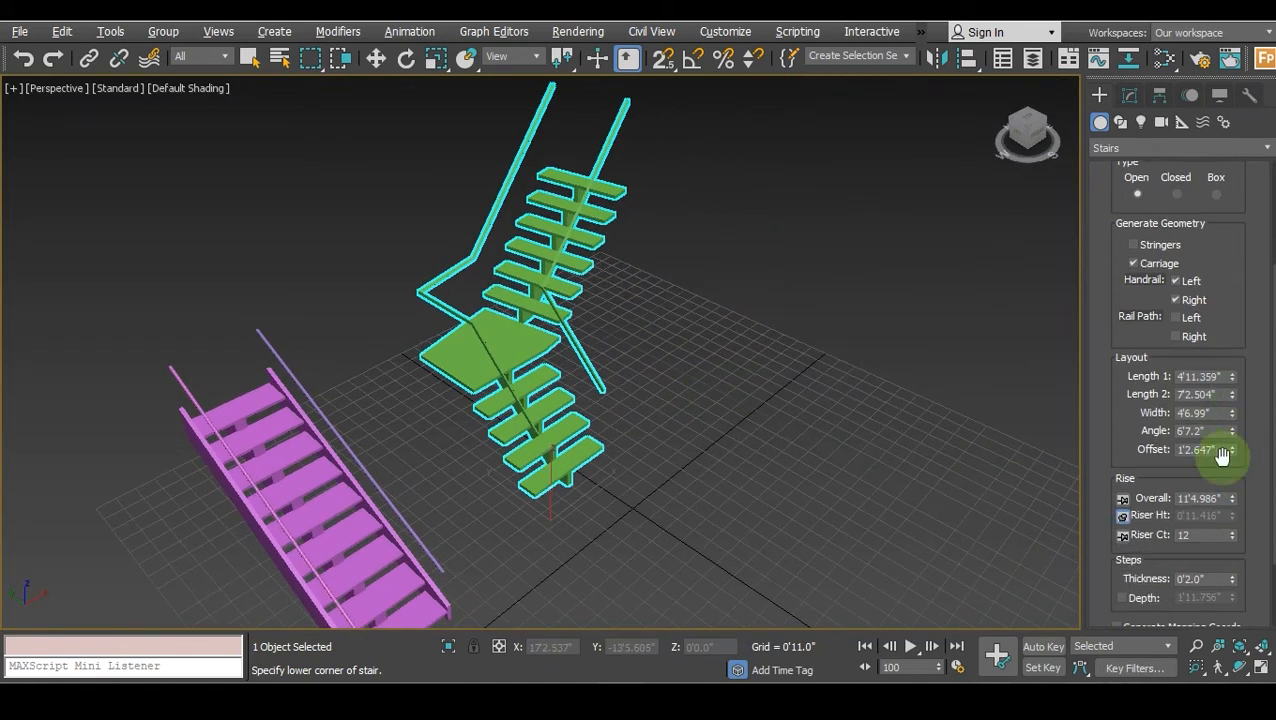
Try a larger offset on the L-type stair's second run, ending with the Offset at 0'0.0".
drag(1232, 450, 1237, 362)
scroll(521, 347, up, 5)
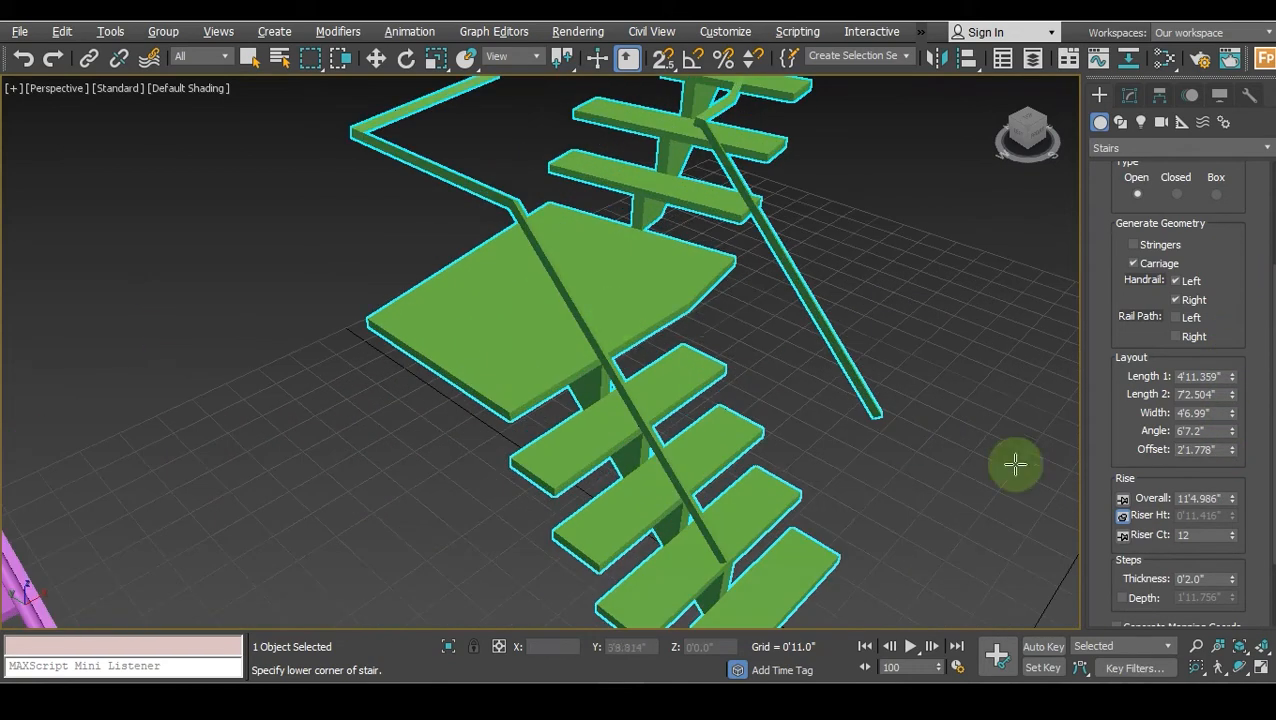
drag(1234, 453, 1198, 508)
scroll(868, 430, down, 4)
scroll(866, 430, up, 4)
middle_drag(826, 433, 726, 410)
scroll(693, 362, down, 4)
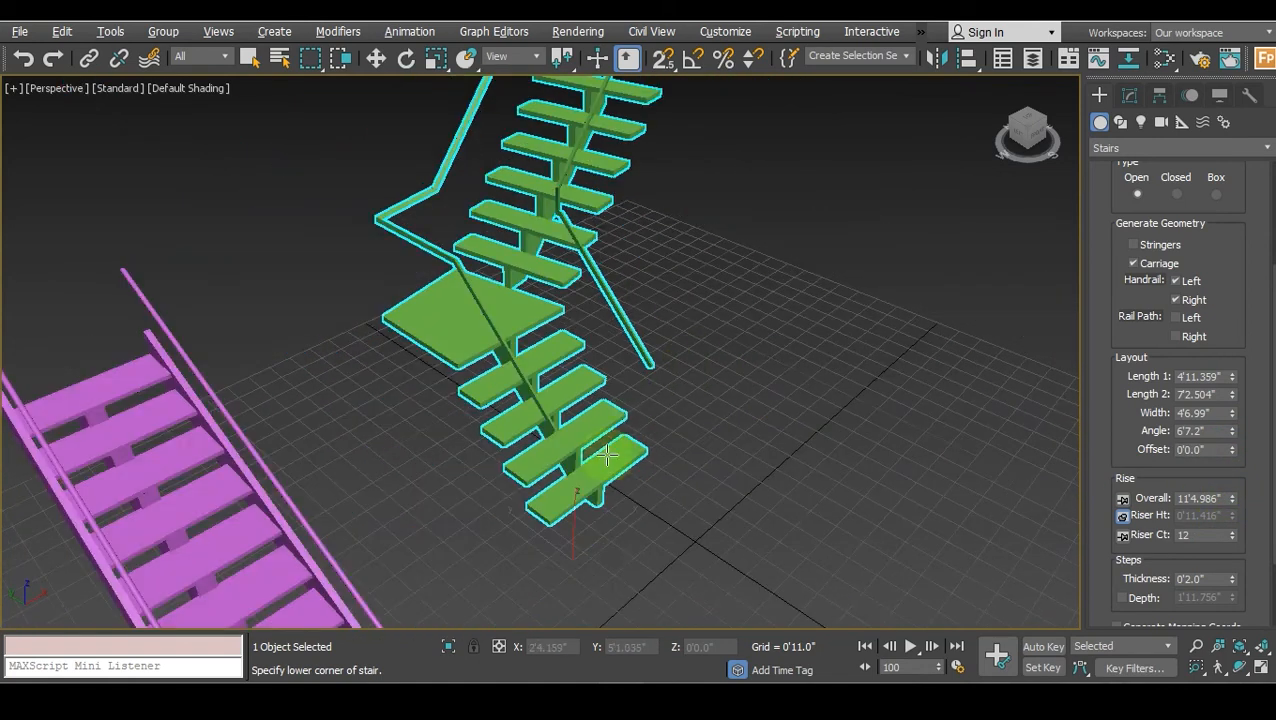
Set the L-type stair's overall rise to 10'5.571", pin it, and raise the riser count to 18.
scroll(709, 474, up, 3)
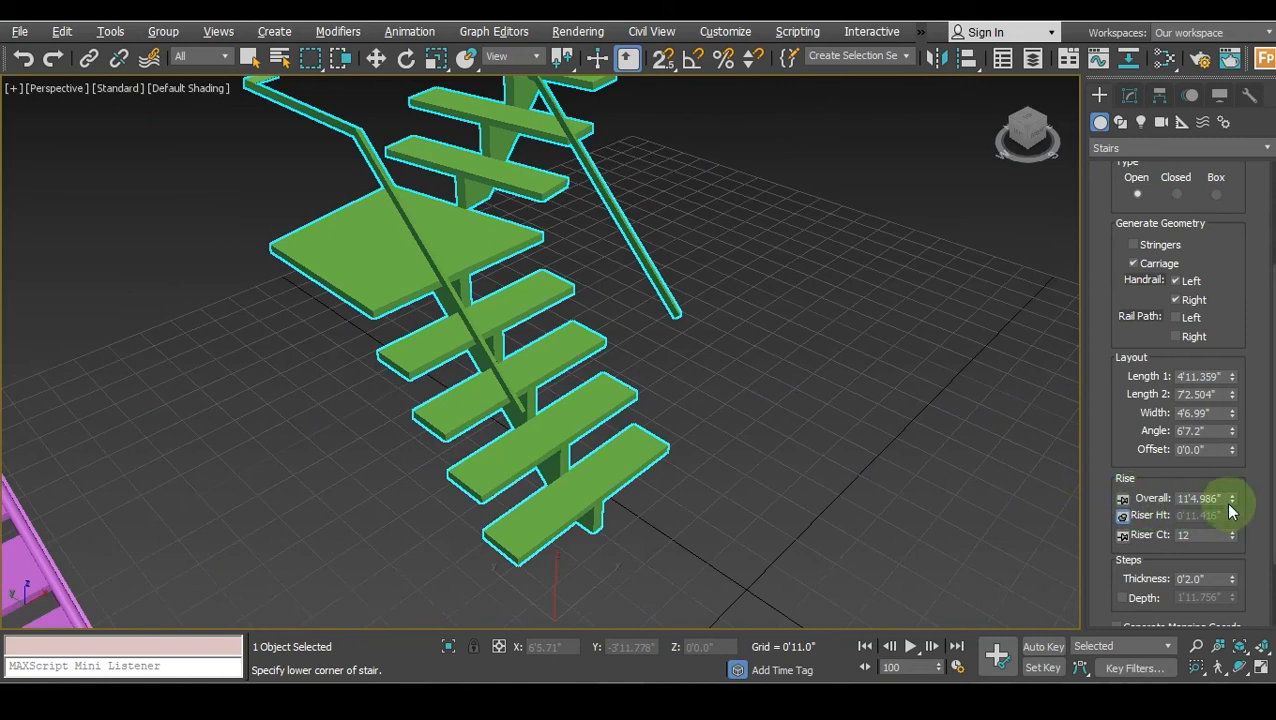
mouse_move(1231, 502)
mouse_down()
mouse_move(1234, 455)
mouse_move(1227, 523)
mouse_move(1228, 505)
mouse_up()
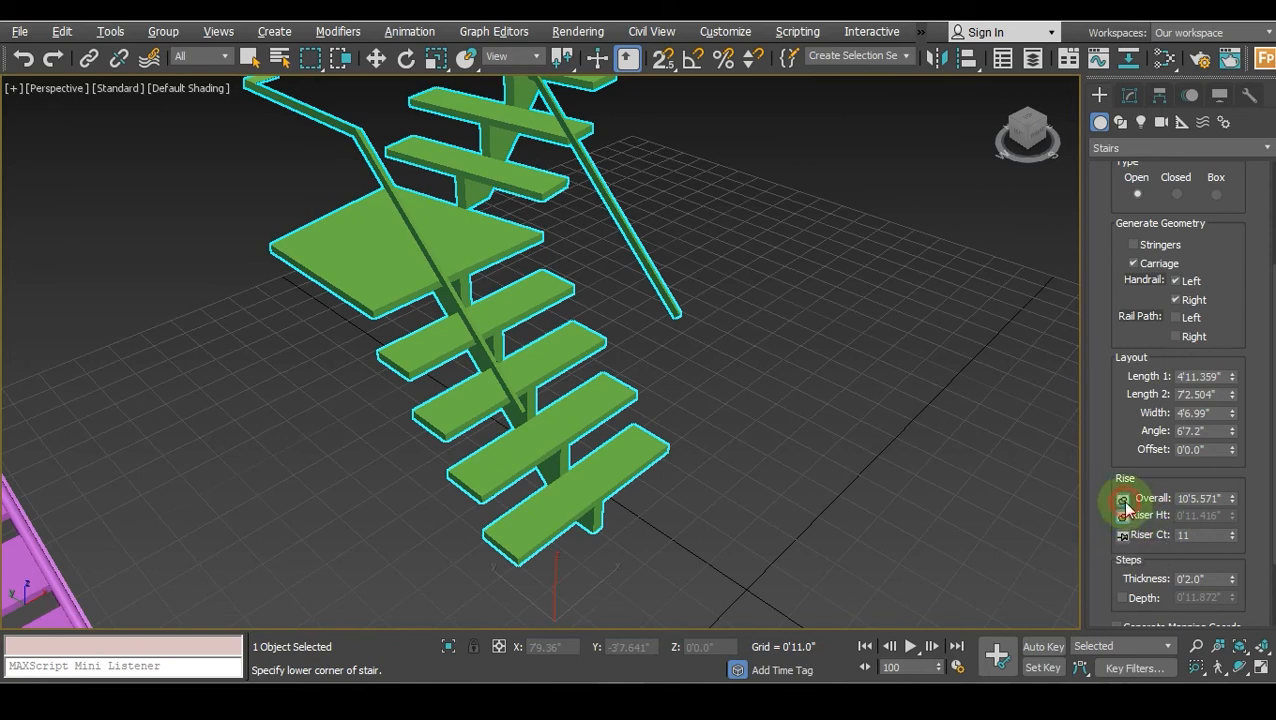
mouse_move(1231, 523)
mouse_down()
mouse_move(1230, 487)
mouse_move(1230, 572)
mouse_move(1225, 526)
mouse_up()
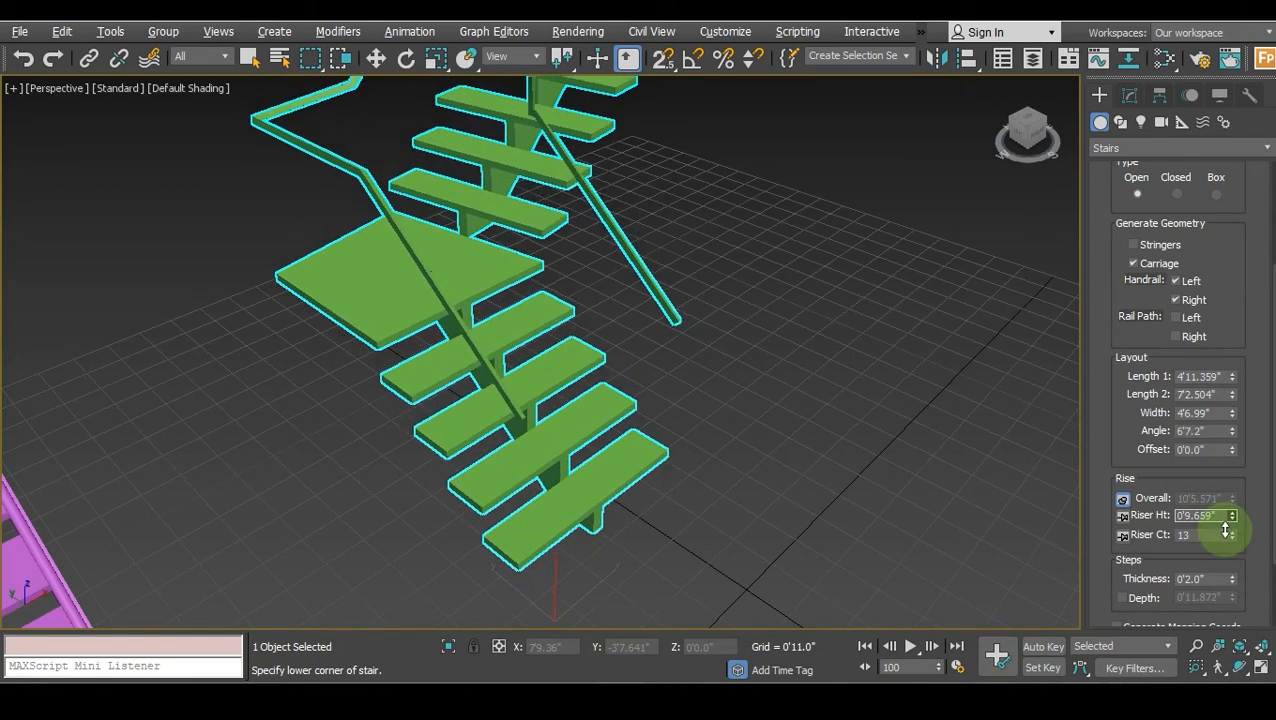
alt+middle_drag(658, 396, 587, 441)
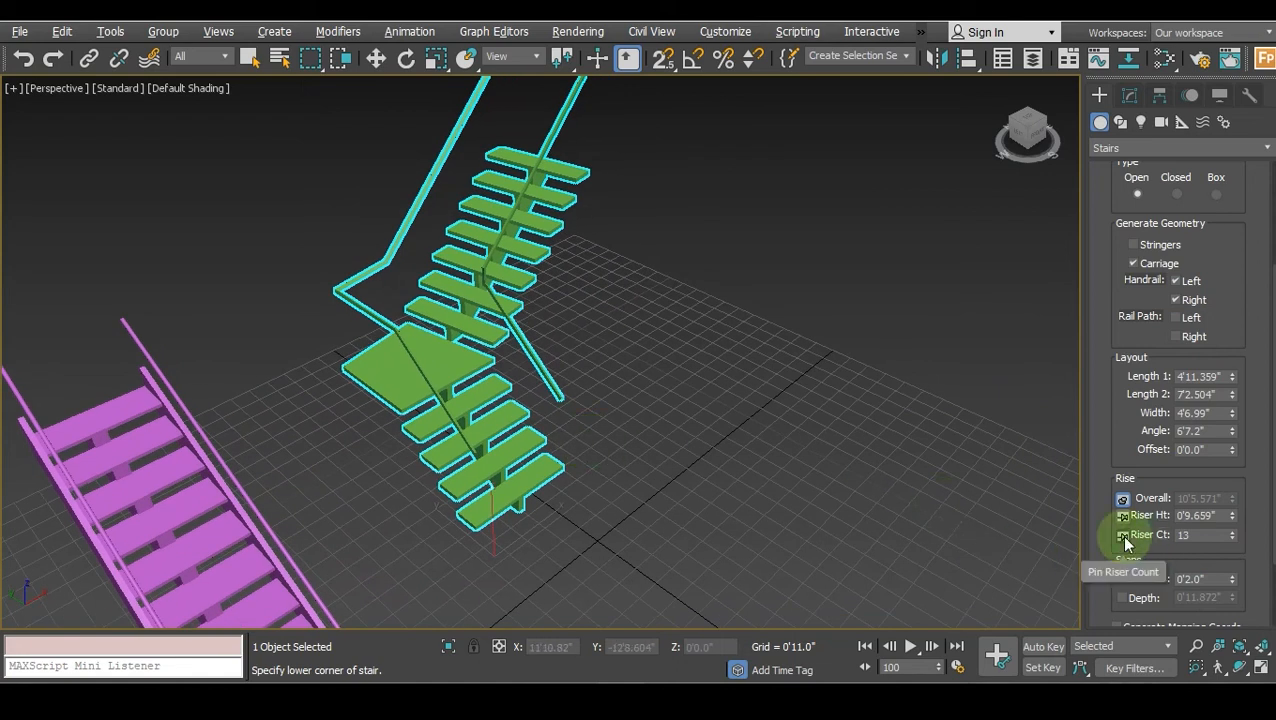
mouse_move(1229, 540)
mouse_down()
mouse_move(1229, 522)
mouse_move(1231, 536)
mouse_up()
Increase the step thickness to 0'3.02" and enable a custom step depth of 1'0.72".
scroll(1183, 555, down, 2)
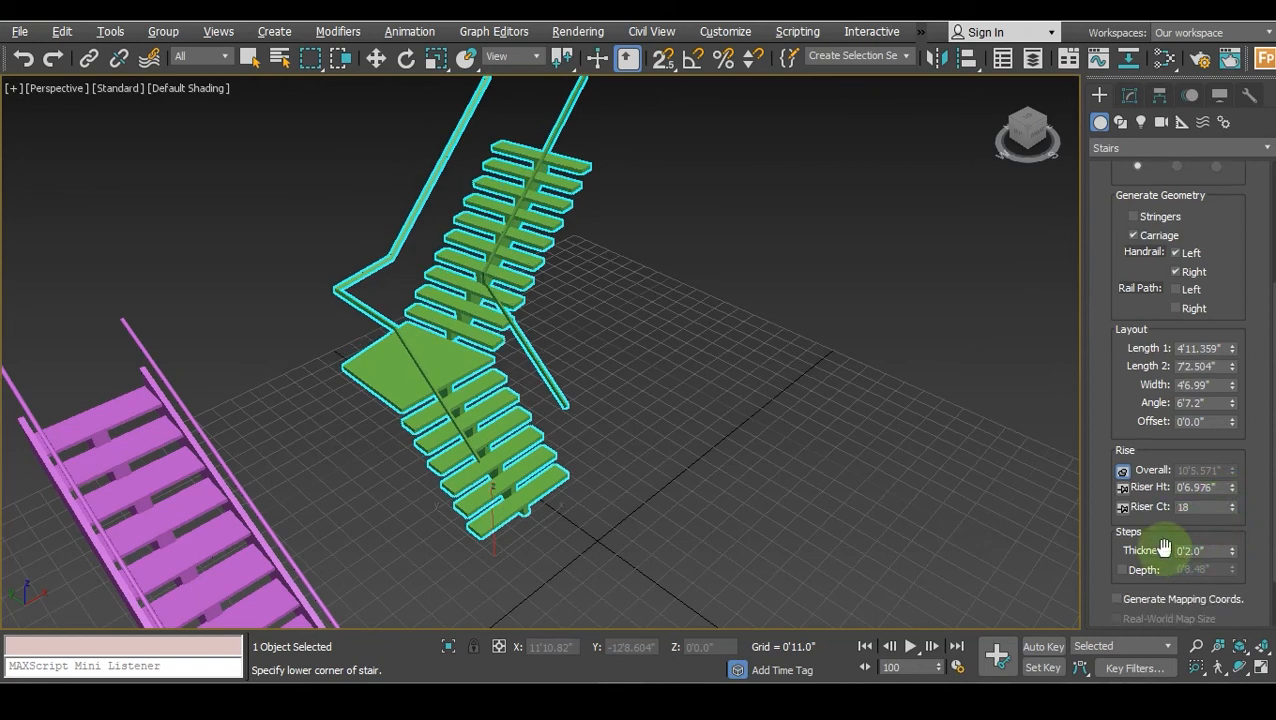
scroll(524, 512, up, 4)
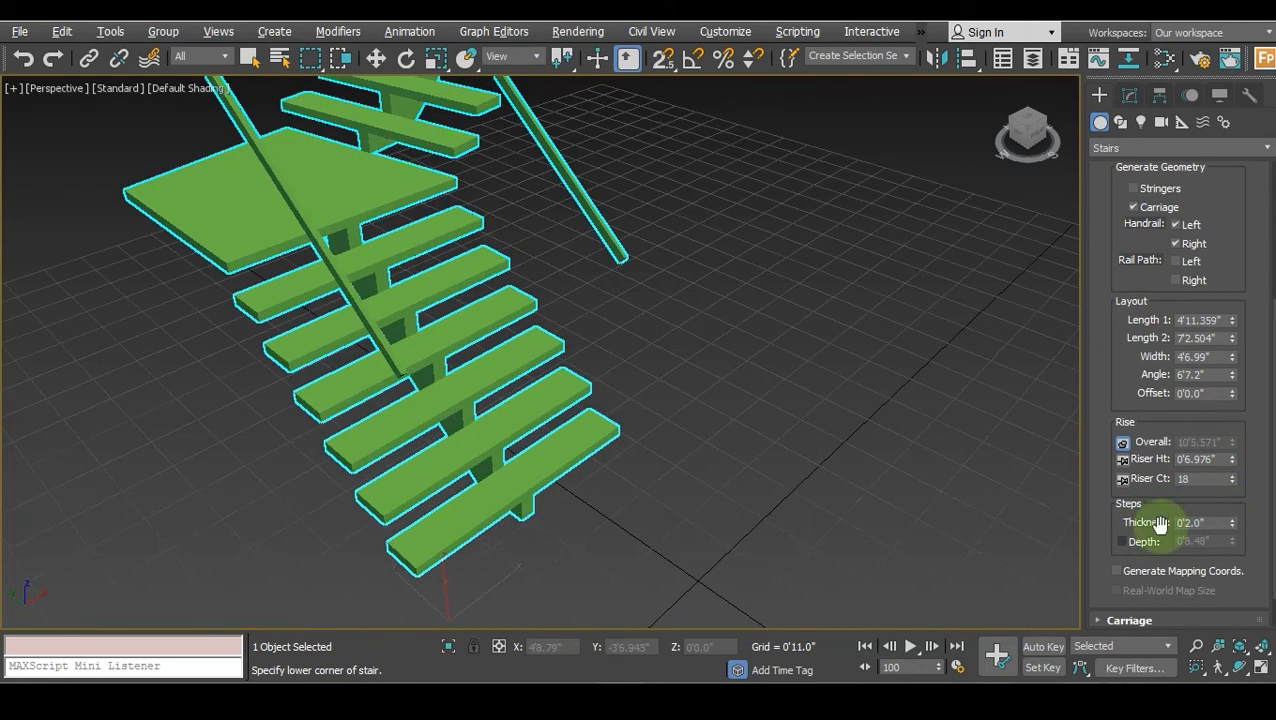
drag(1231, 530, 1225, 476)
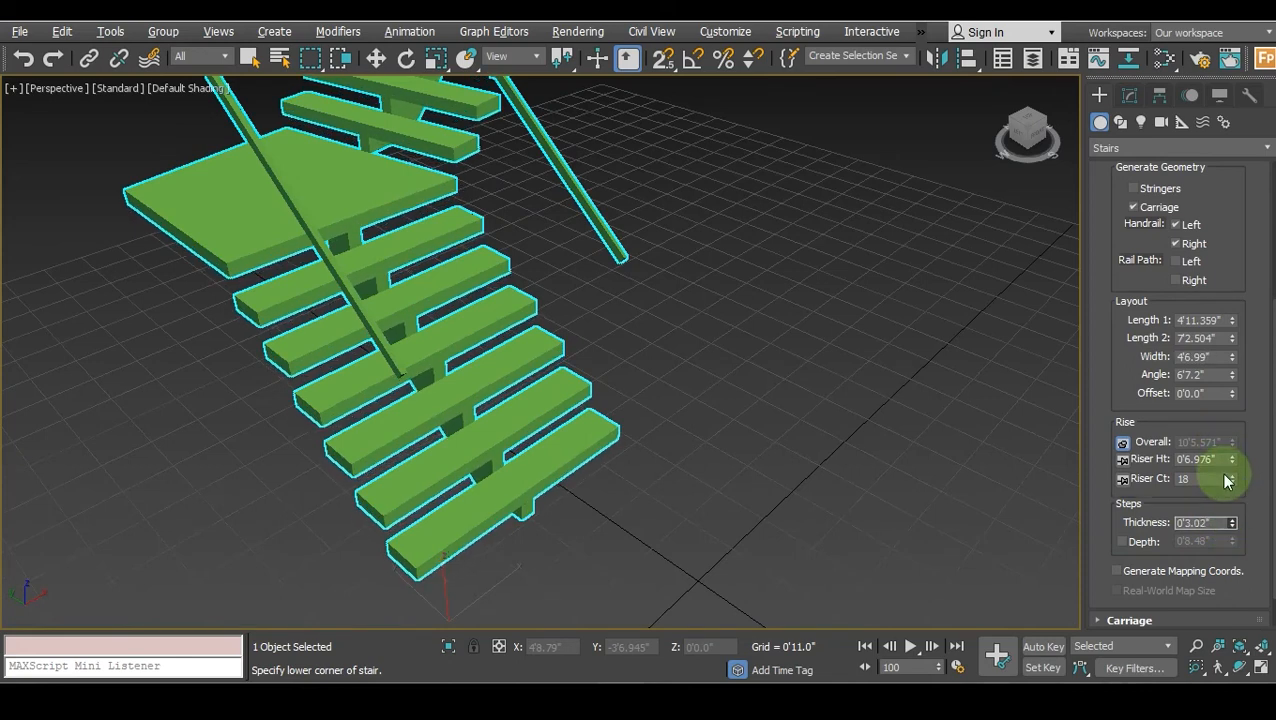
click(1124, 542)
drag(1232, 543, 1217, 490)
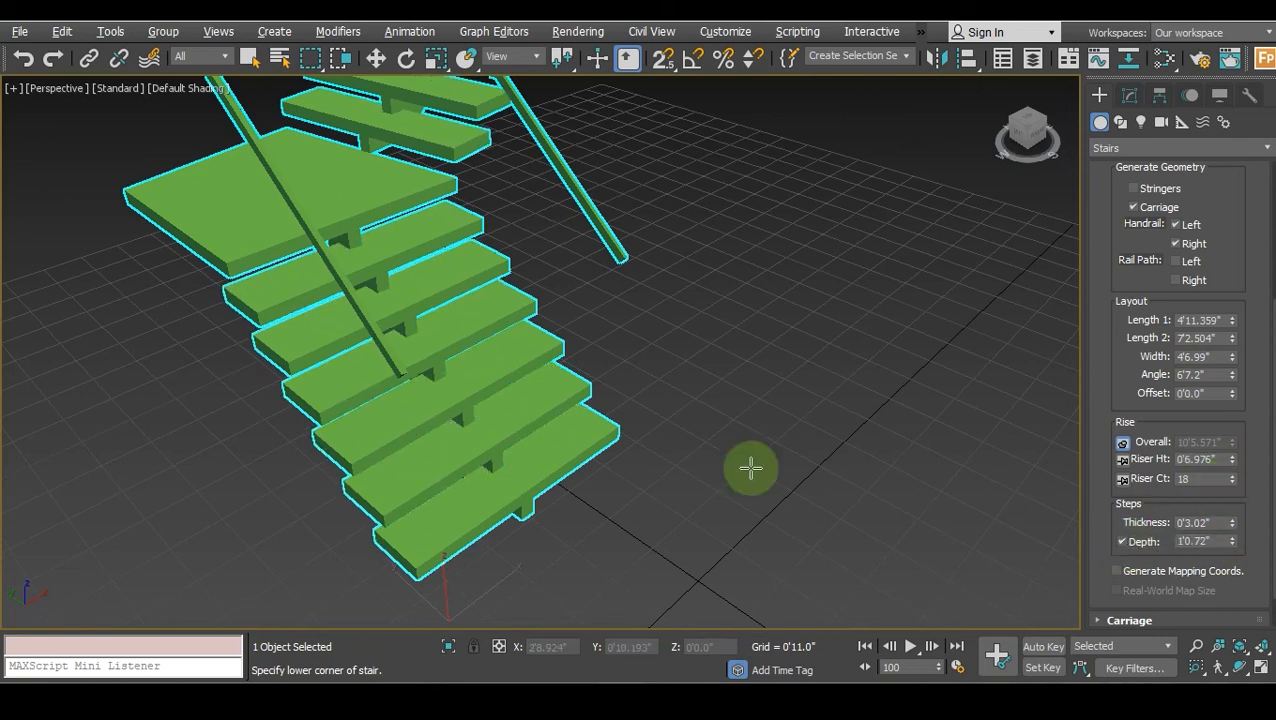
Open the carriage settings and deepen the L-type stair's carriage to 1'5.6".
scroll(1195, 553, down, 2)
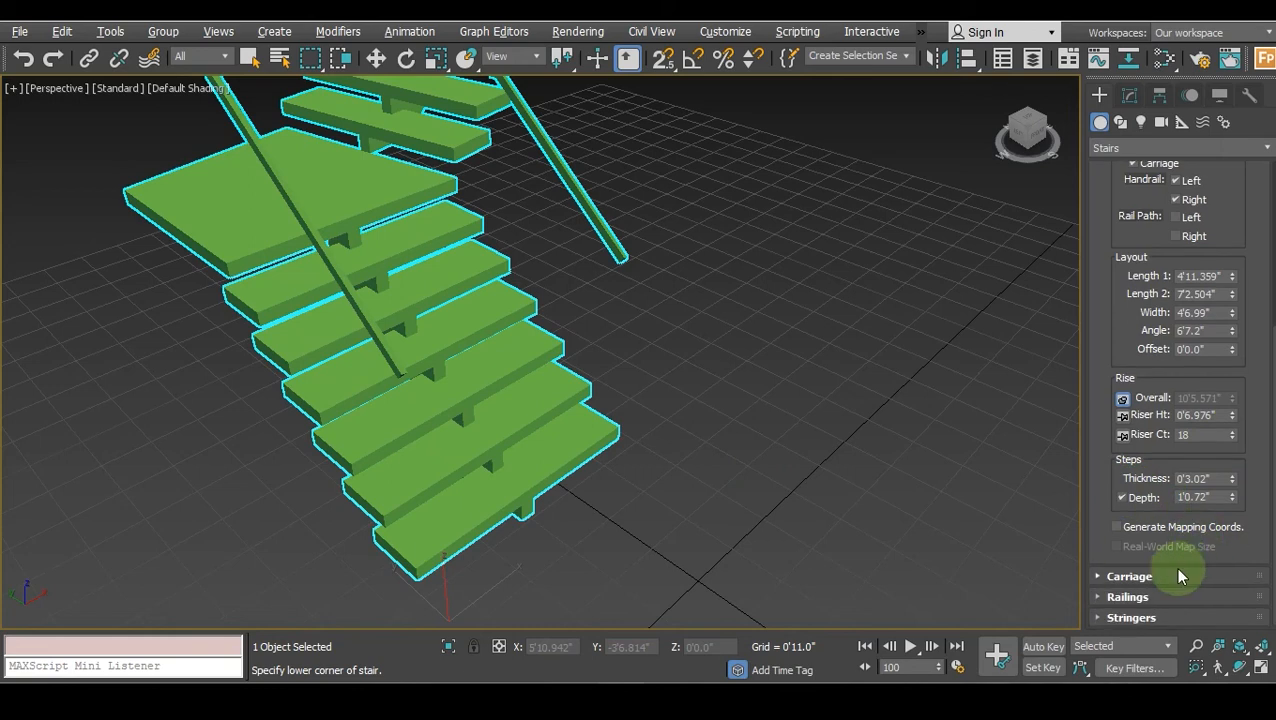
click(1157, 575)
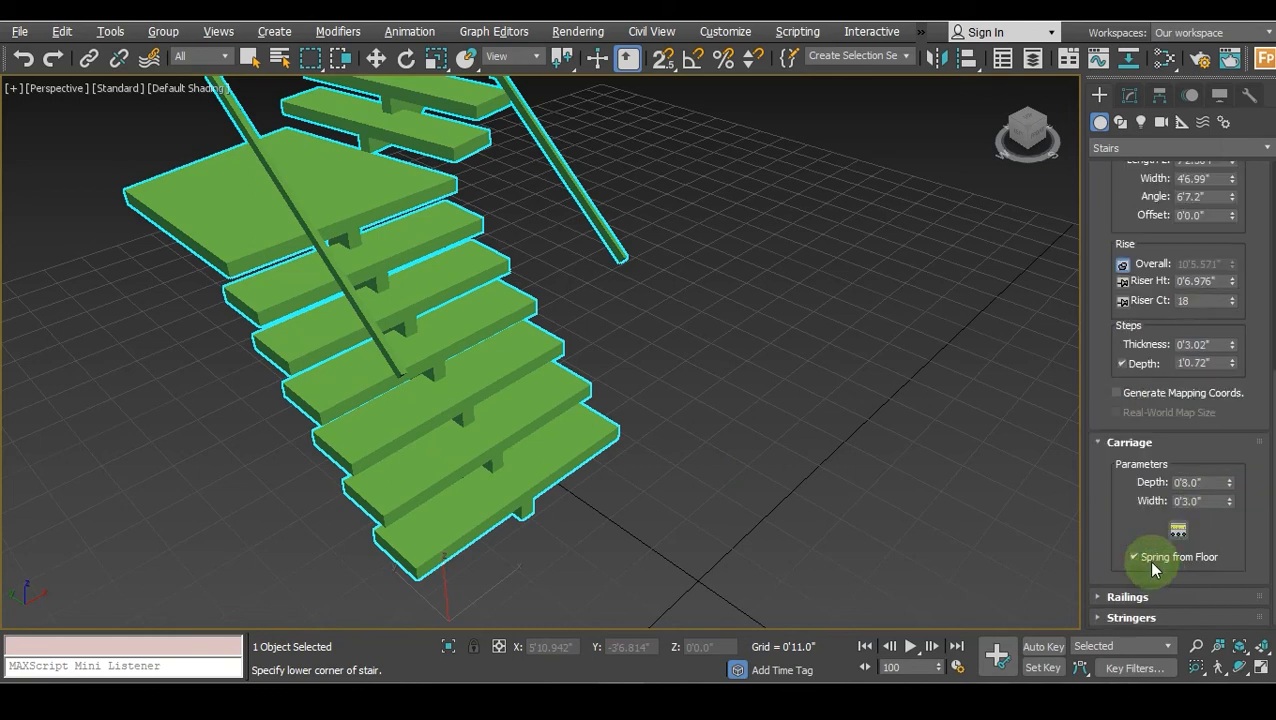
scroll(401, 379, down, 5)
middle_drag(402, 381, 566, 371)
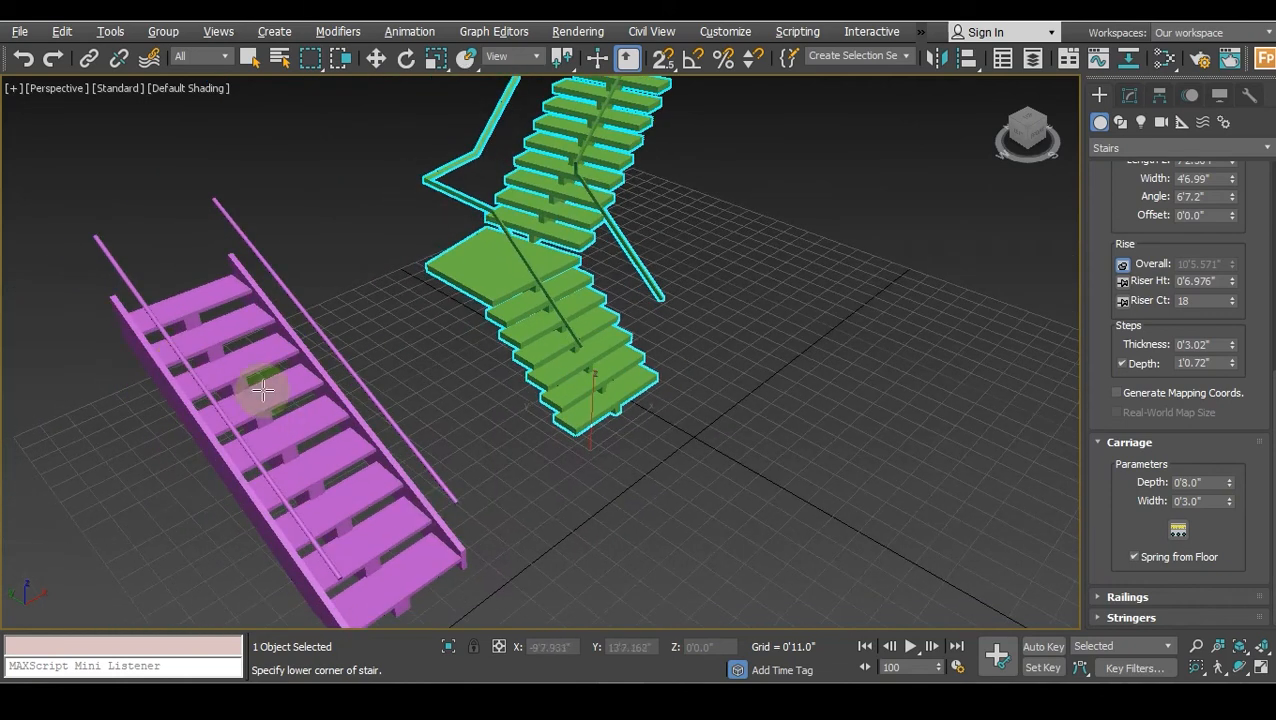
scroll(607, 328, up, 2)
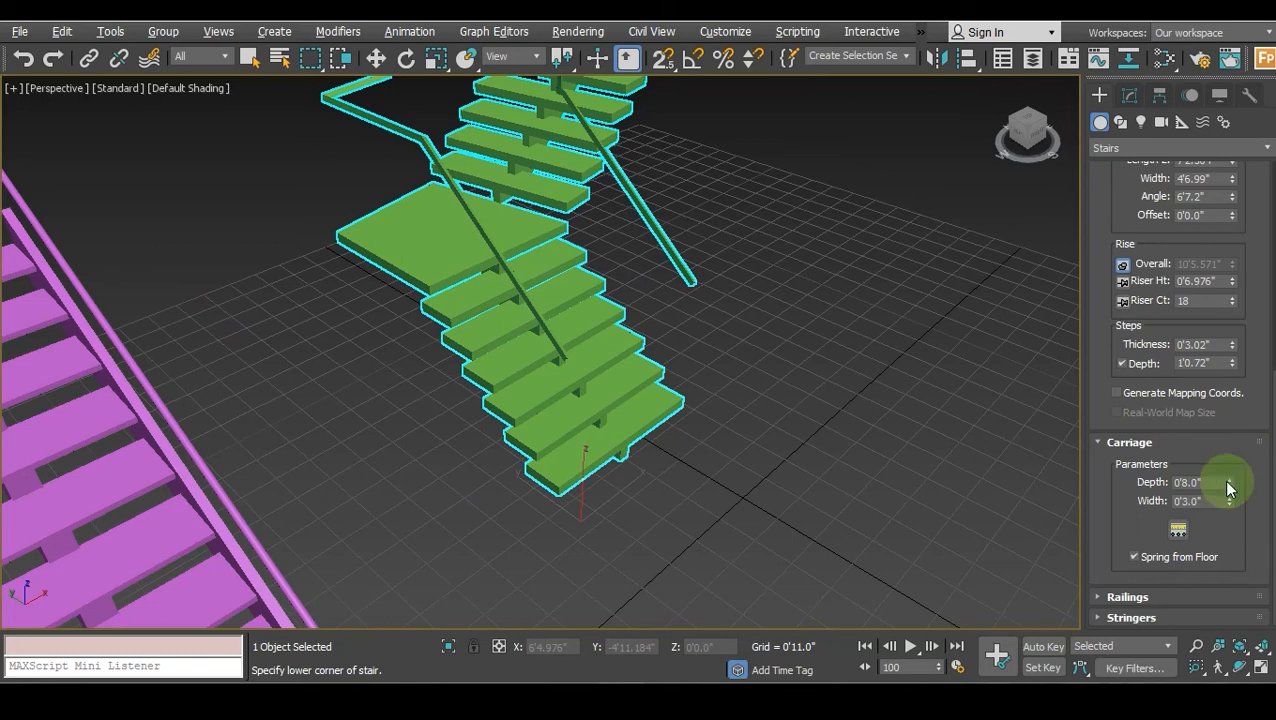
drag(1221, 435, 1196, 361)
middle_drag(529, 343, 498, 504)
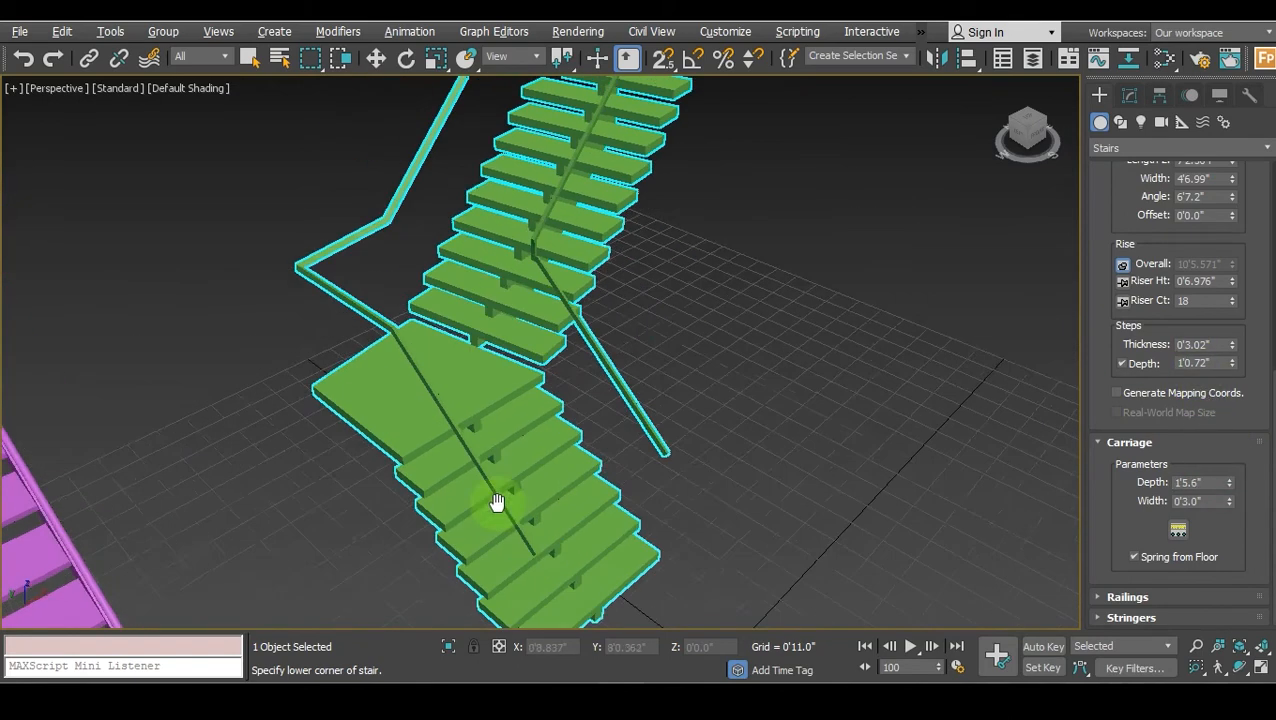
Adjust the carriage depth to 1'6.304" and widen the carriage to 0'6.6", checking it from the side and below.
click(1045, 118)
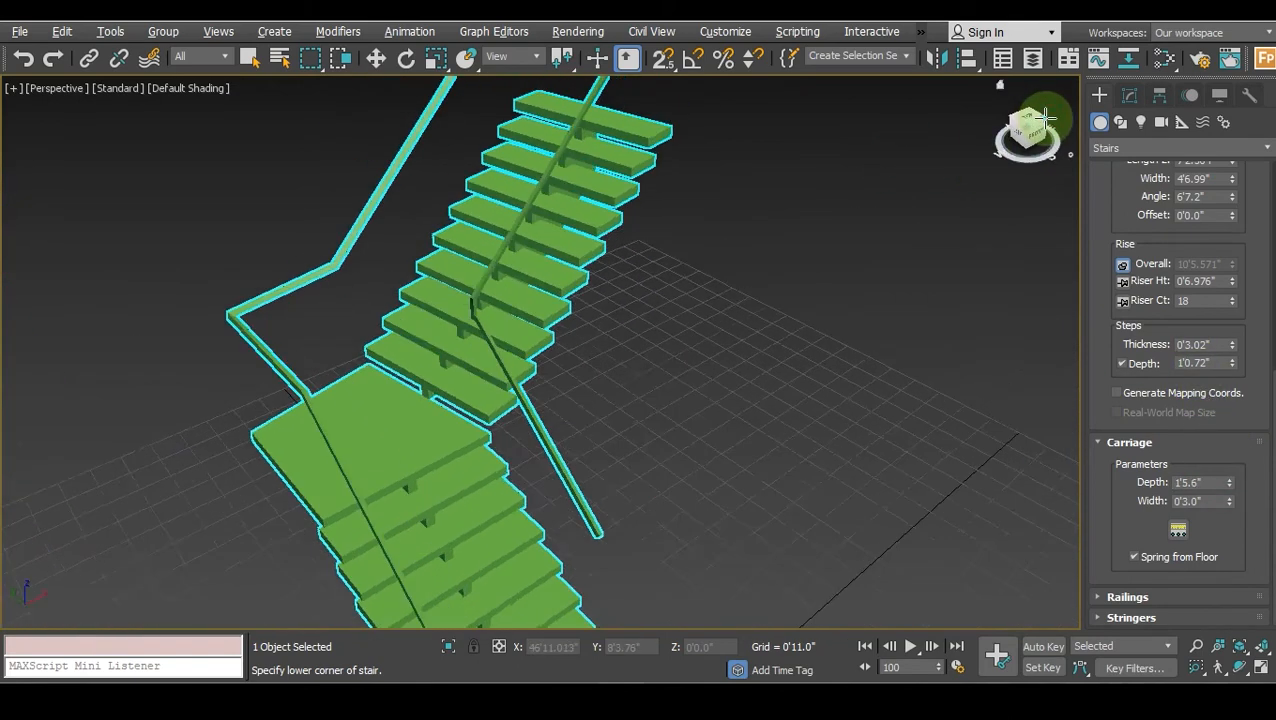
scroll(401, 312, down, 5)
scroll(603, 290, up, 3)
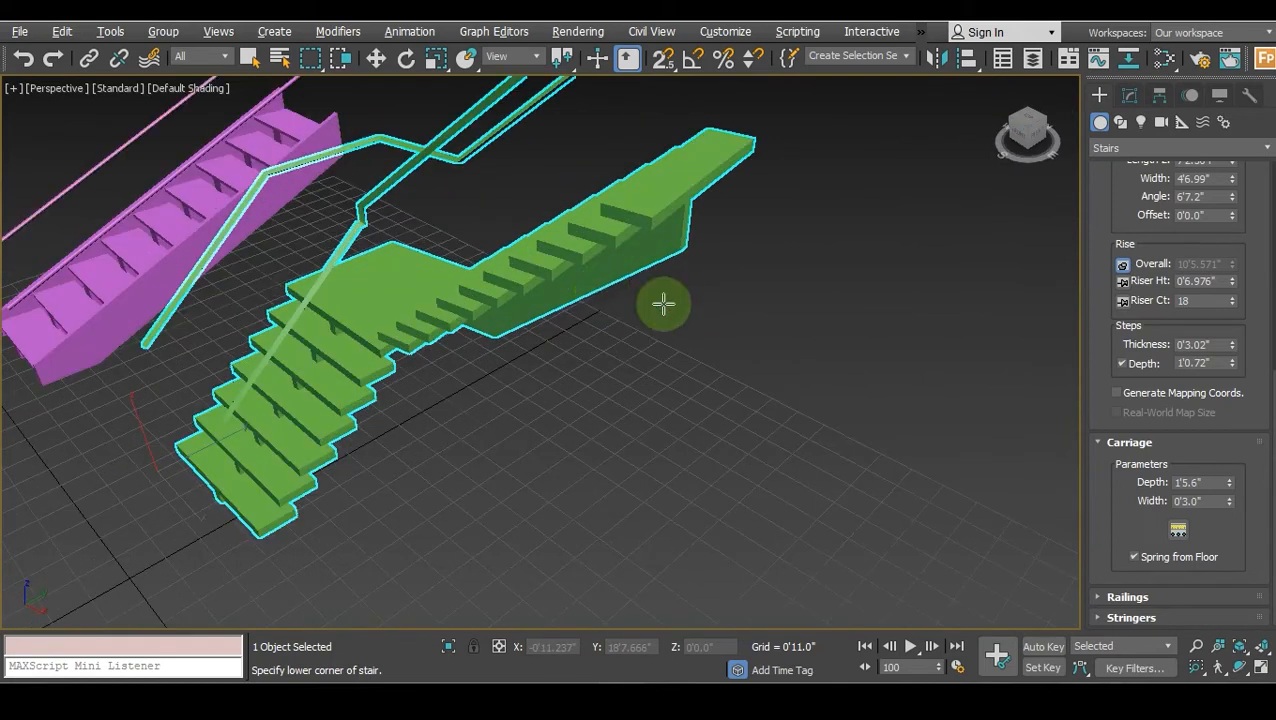
drag(1229, 482, 1214, 390)
drag(1030, 138, 690, 245)
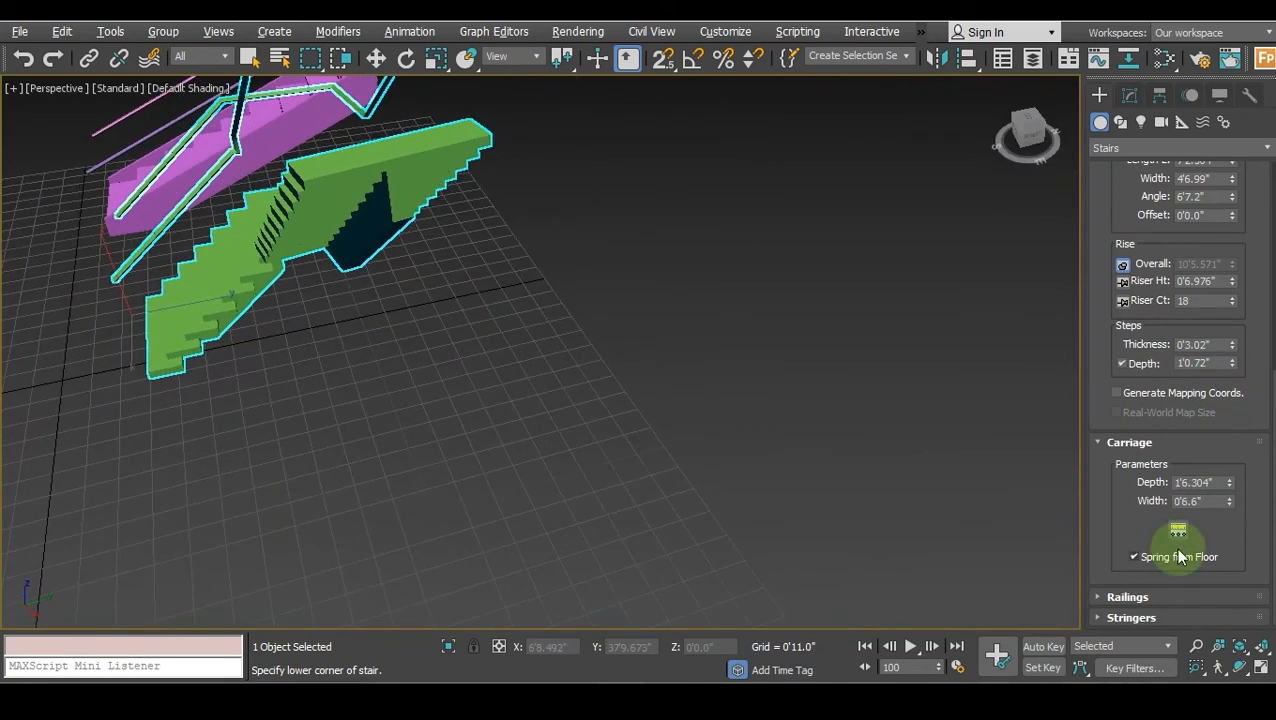
Inspect the carriage spacing options without changing them, and toggle Spring from Floor off and back on.
click(1177, 530)
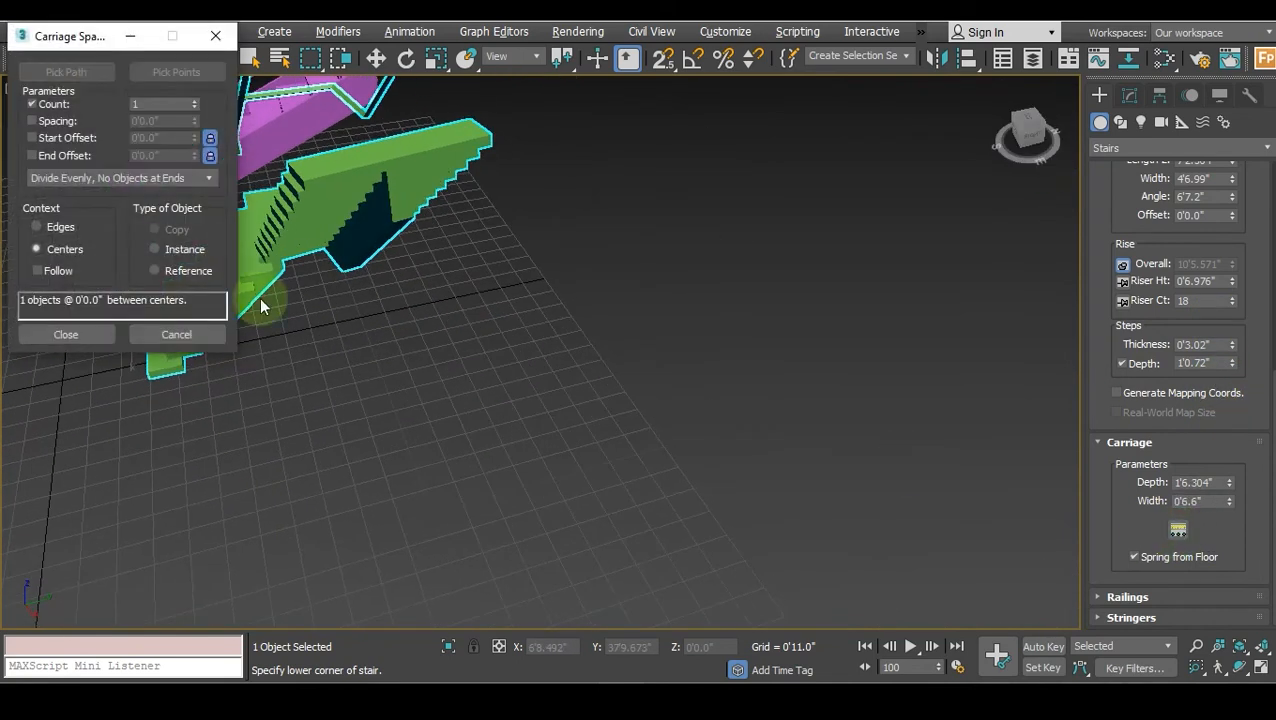
click(215, 37)
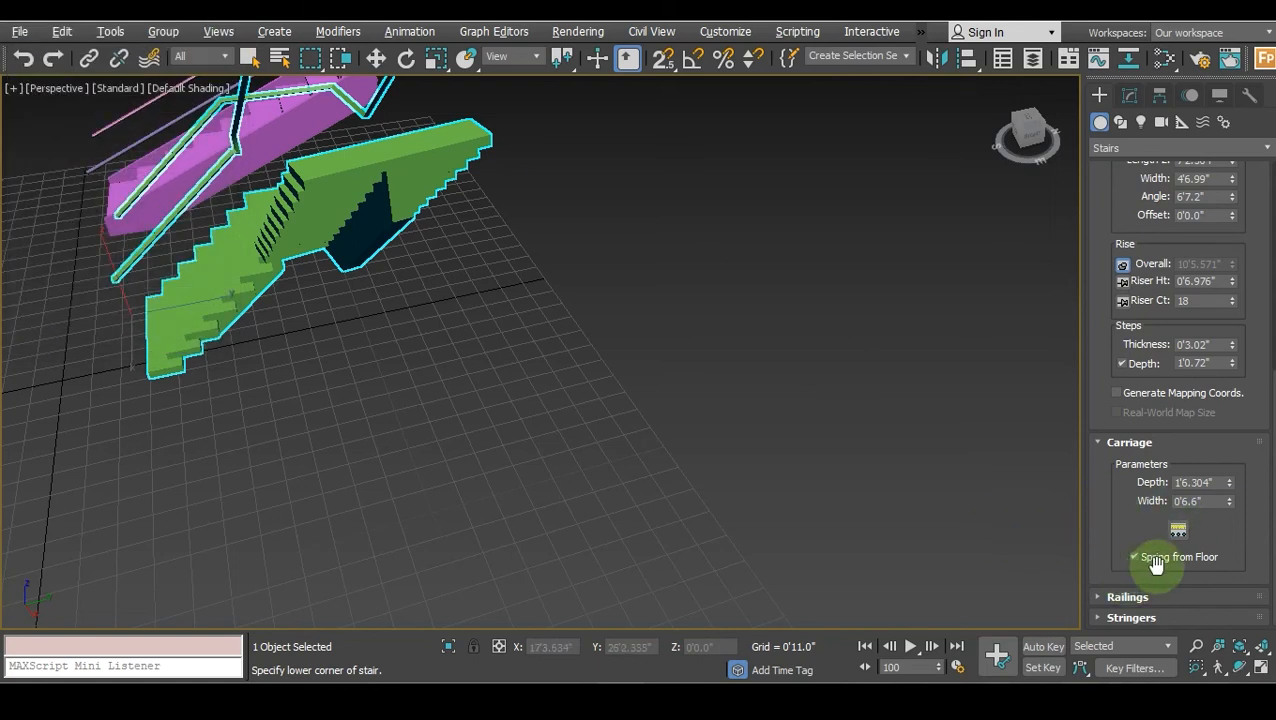
click(1020, 128)
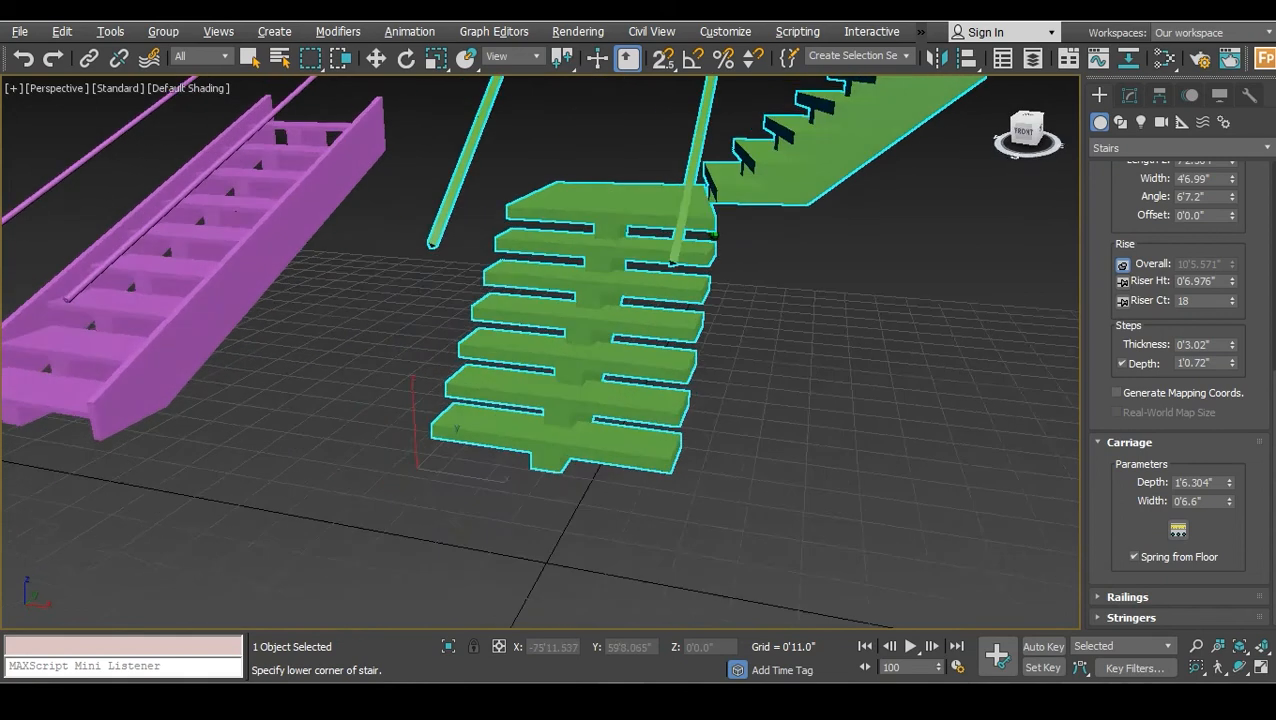
click(1144, 559)
click(1144, 559)
Round the L-type stair's handrails by raising the railing Segments to 30, and set their Radius to 0'1.07".
click(1122, 597)
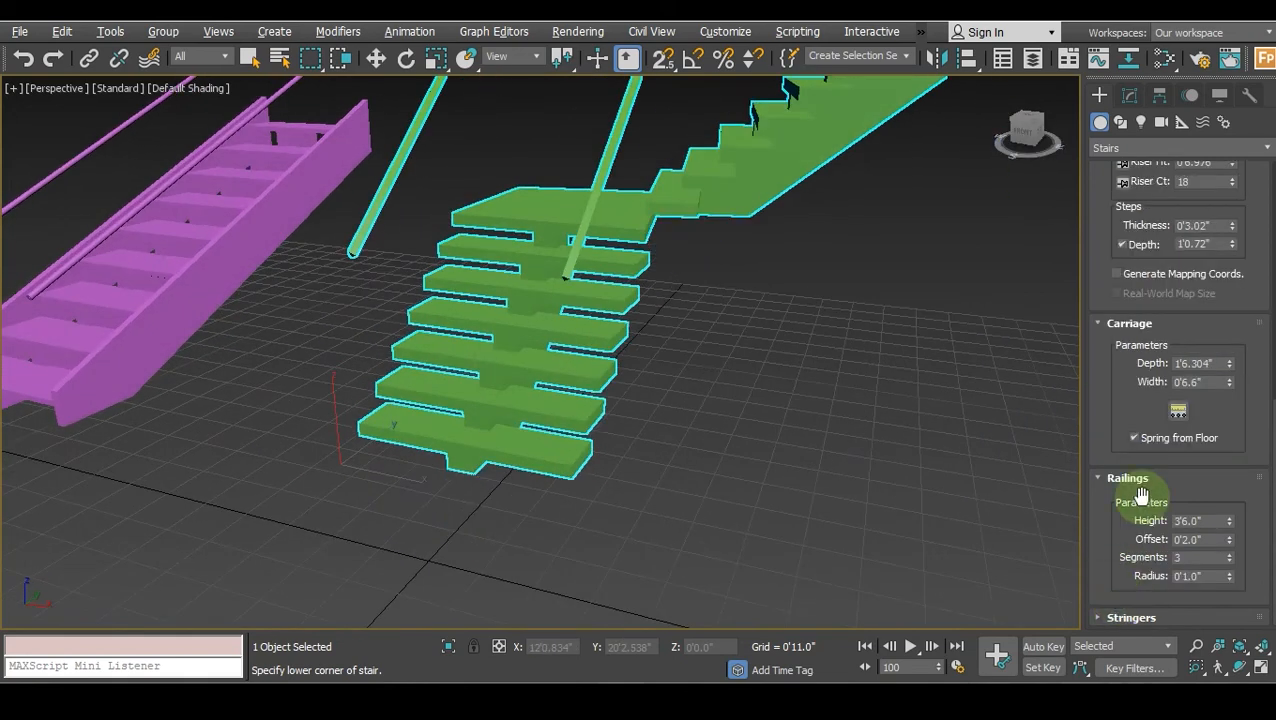
scroll(632, 433, down, 5)
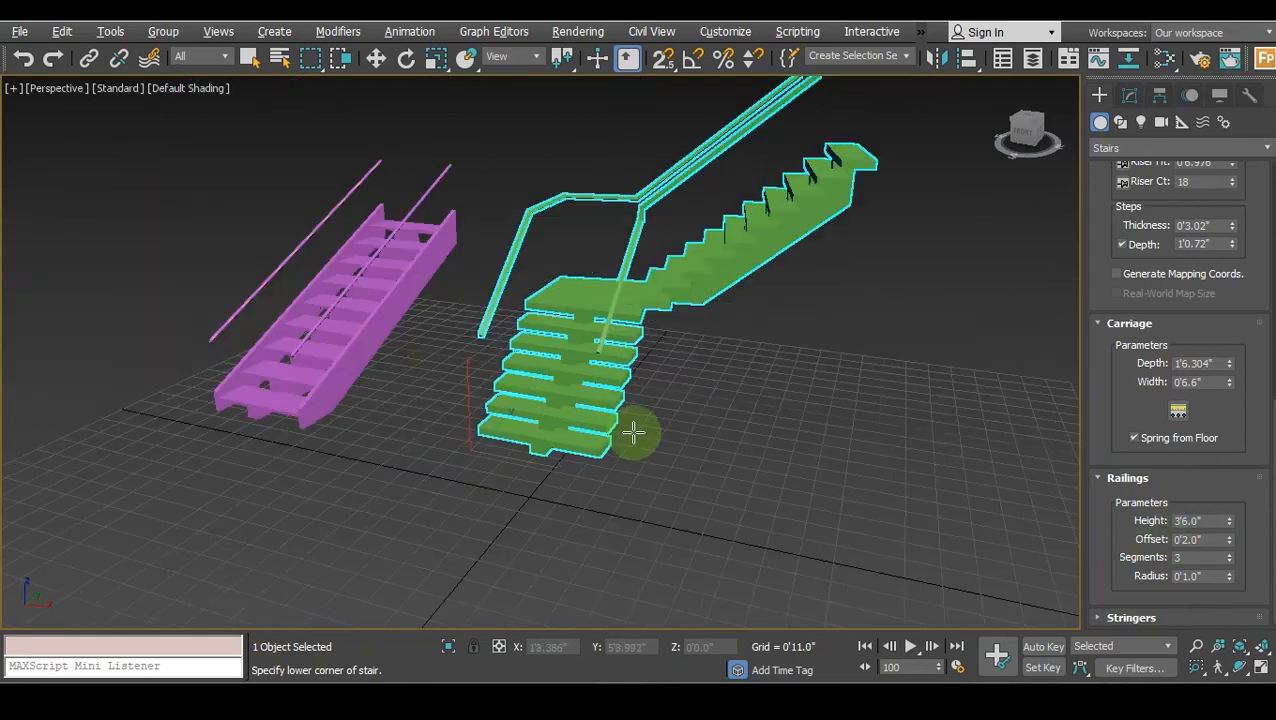
scroll(570, 400, up, 2)
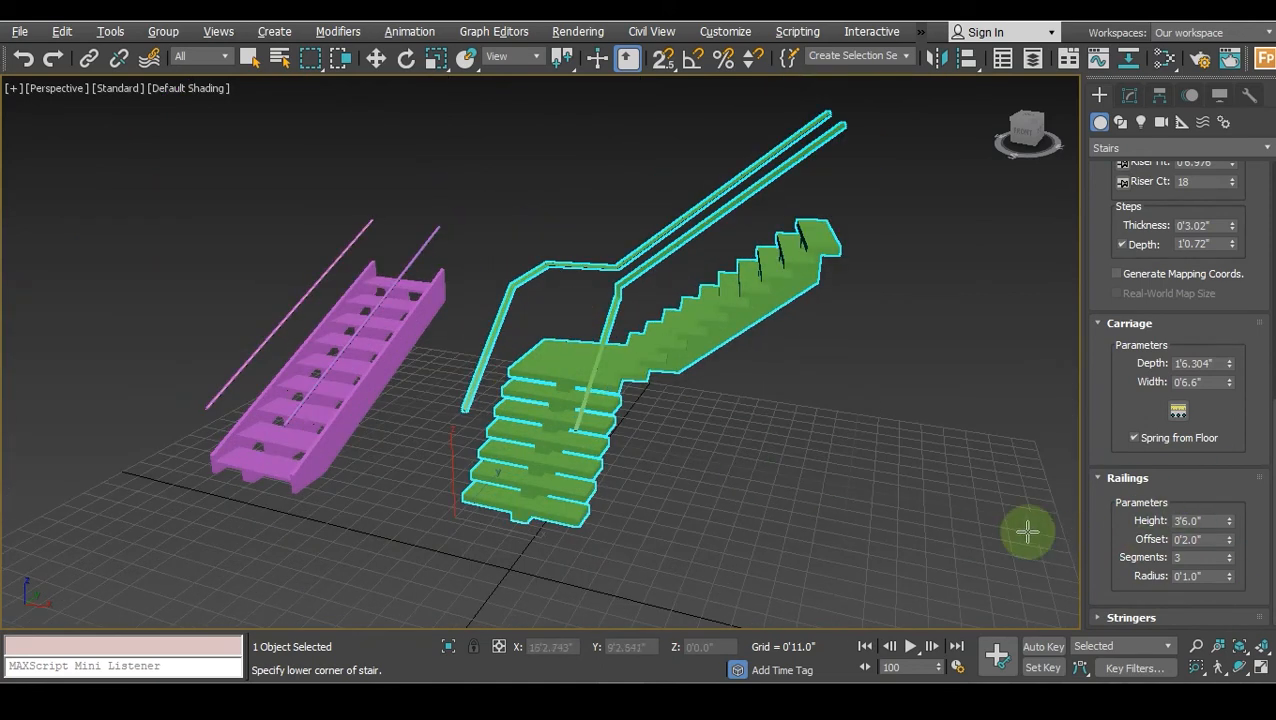
scroll(470, 415, up, 6)
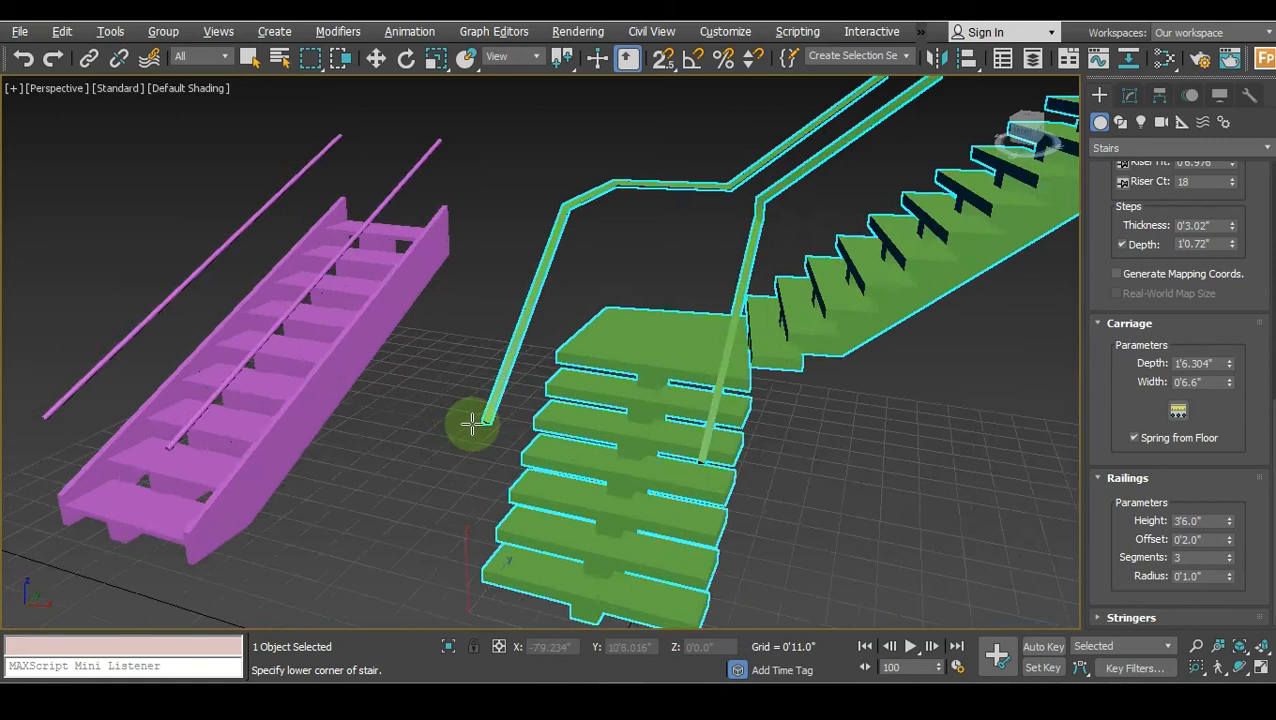
scroll(1011, 531, down, 5)
scroll(863, 473, up, 3)
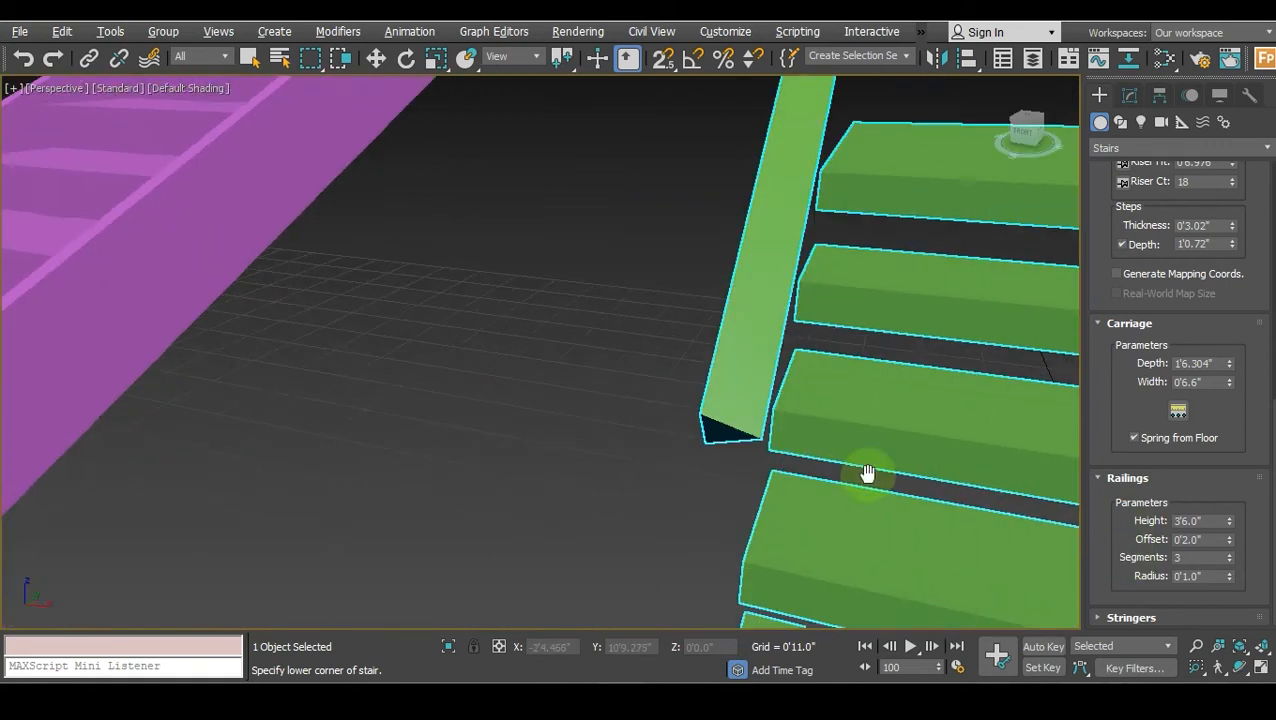
drag(1229, 562, 1225, 530)
scroll(696, 434, down, 2)
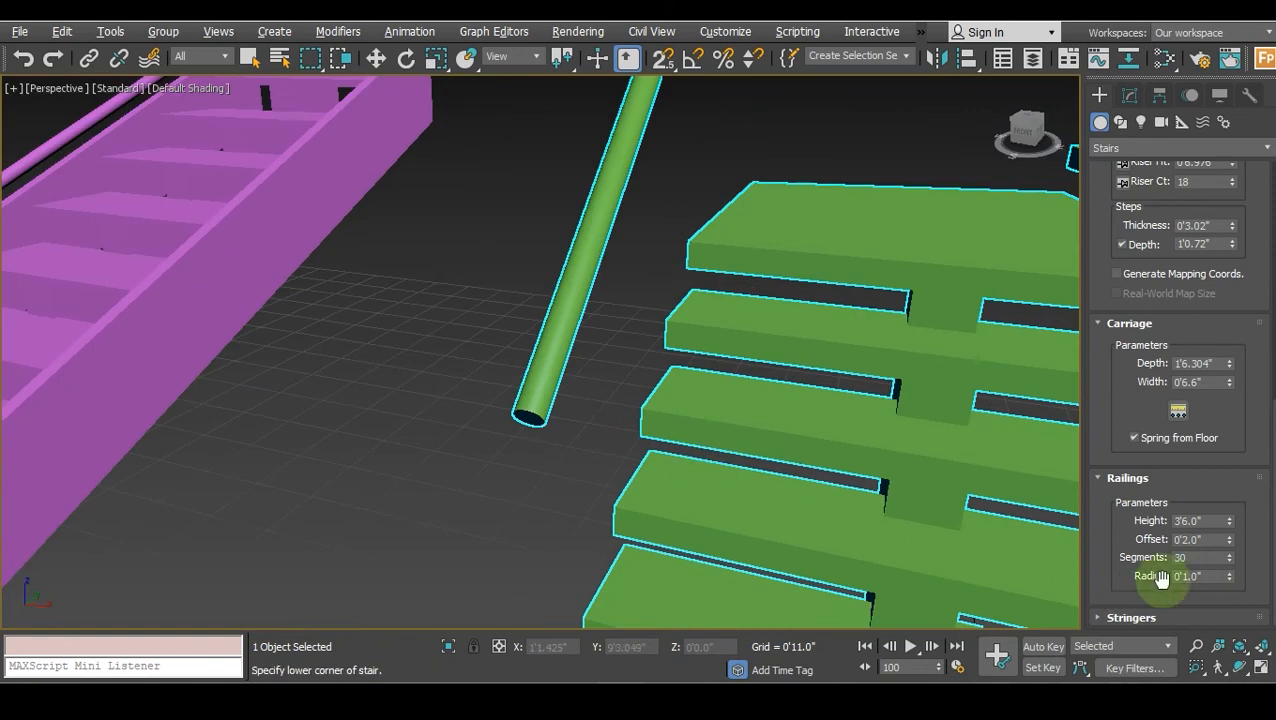
drag(1230, 576, 1230, 567)
scroll(826, 433, down, 4)
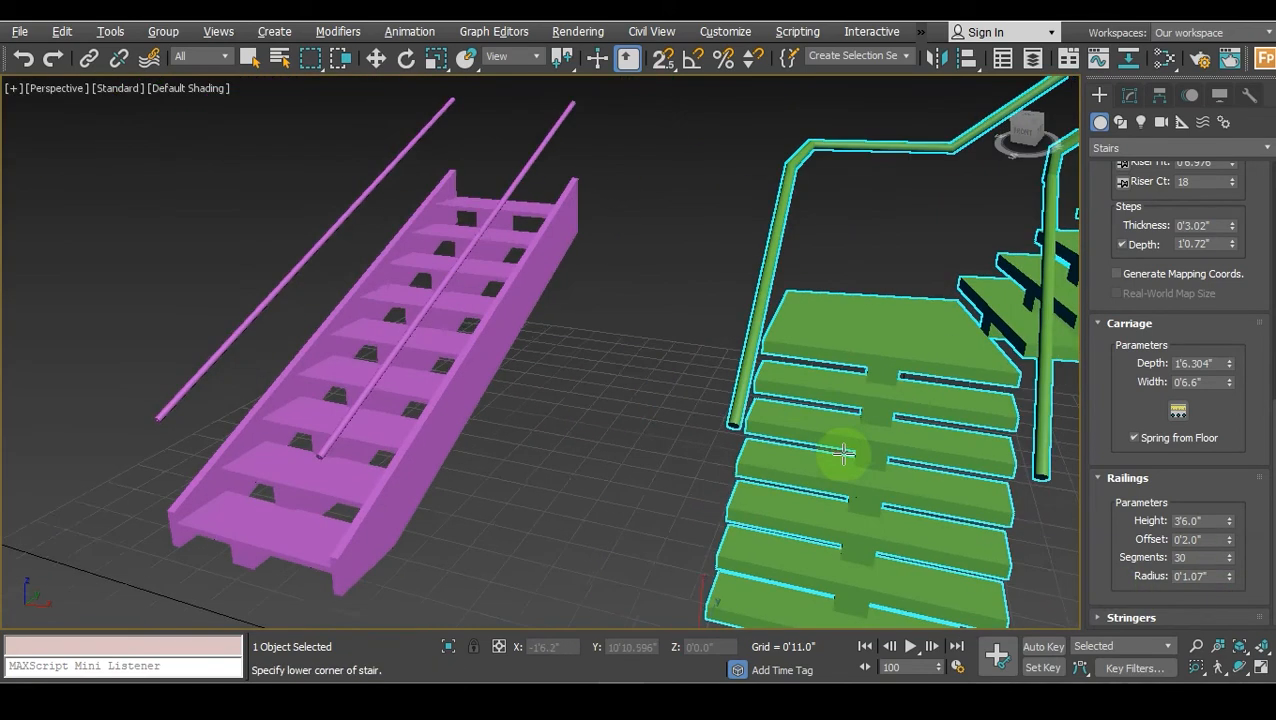
scroll(818, 457, up, 1)
Review the stringer settings and collapse the Parameters, Carriage and Railings sections.
scroll(1107, 610, down, 3)
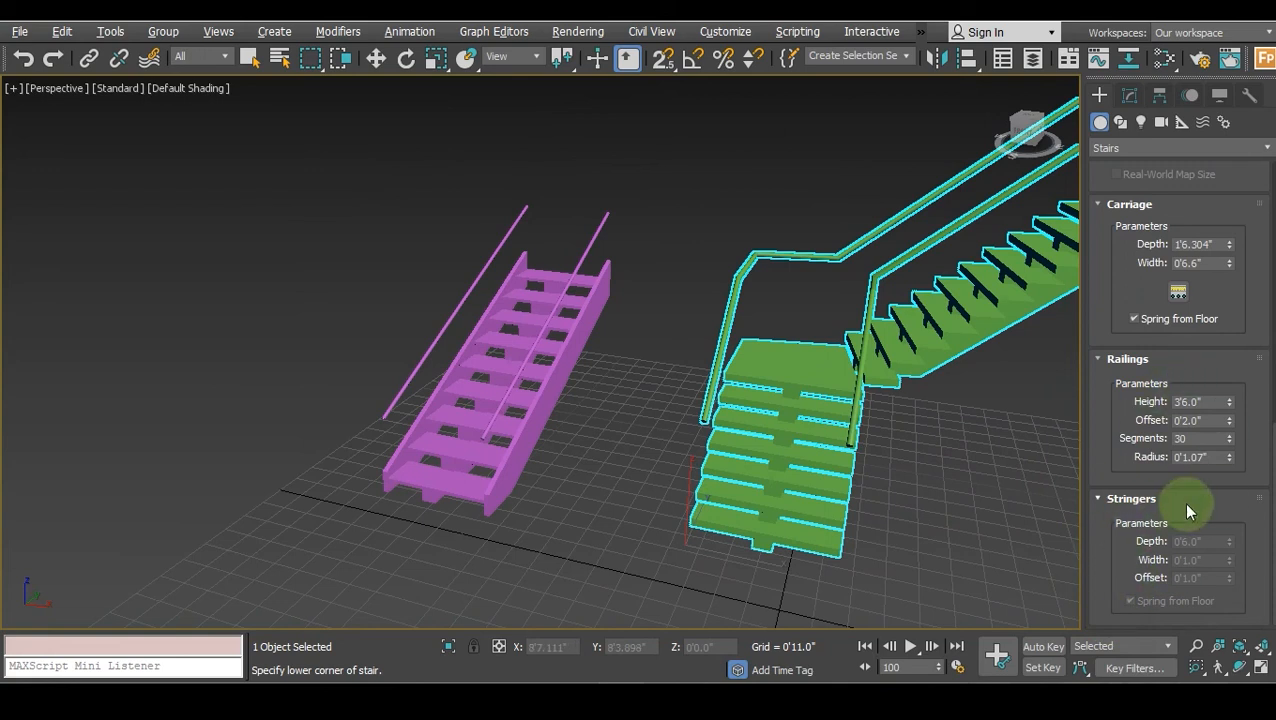
scroll(1202, 544, up, 2)
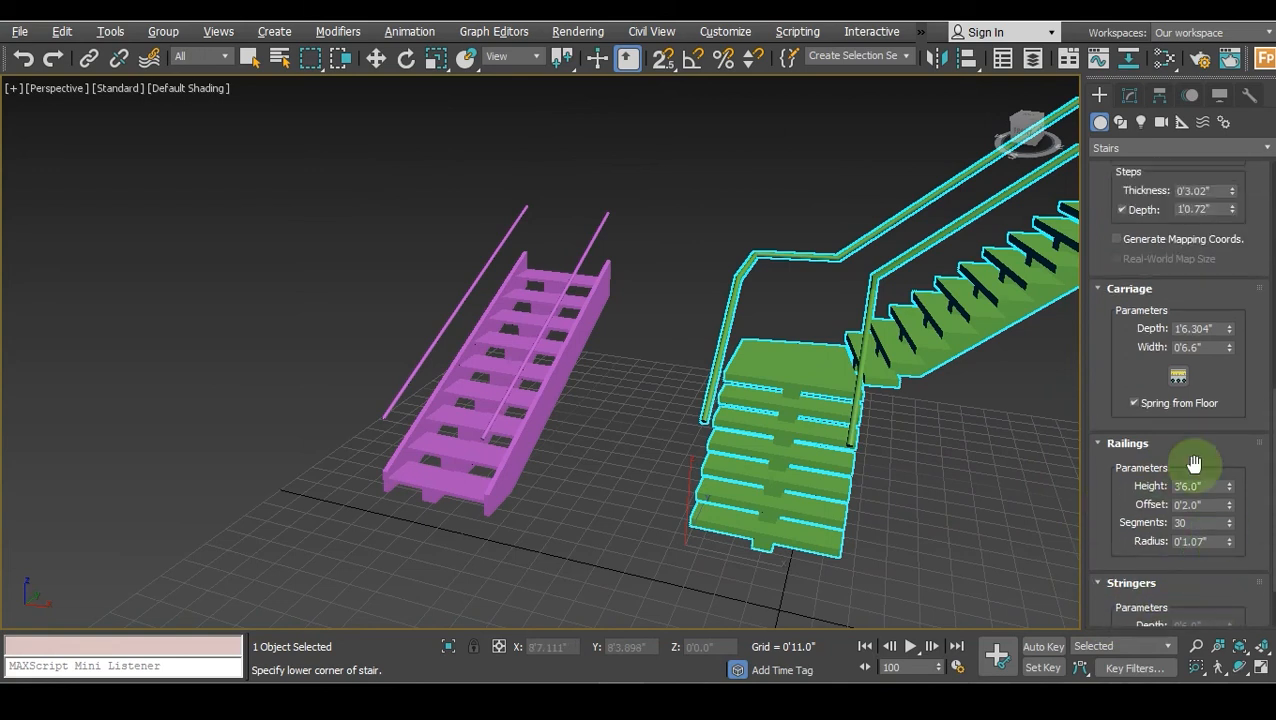
alt+middle_drag(928, 440, 735, 461)
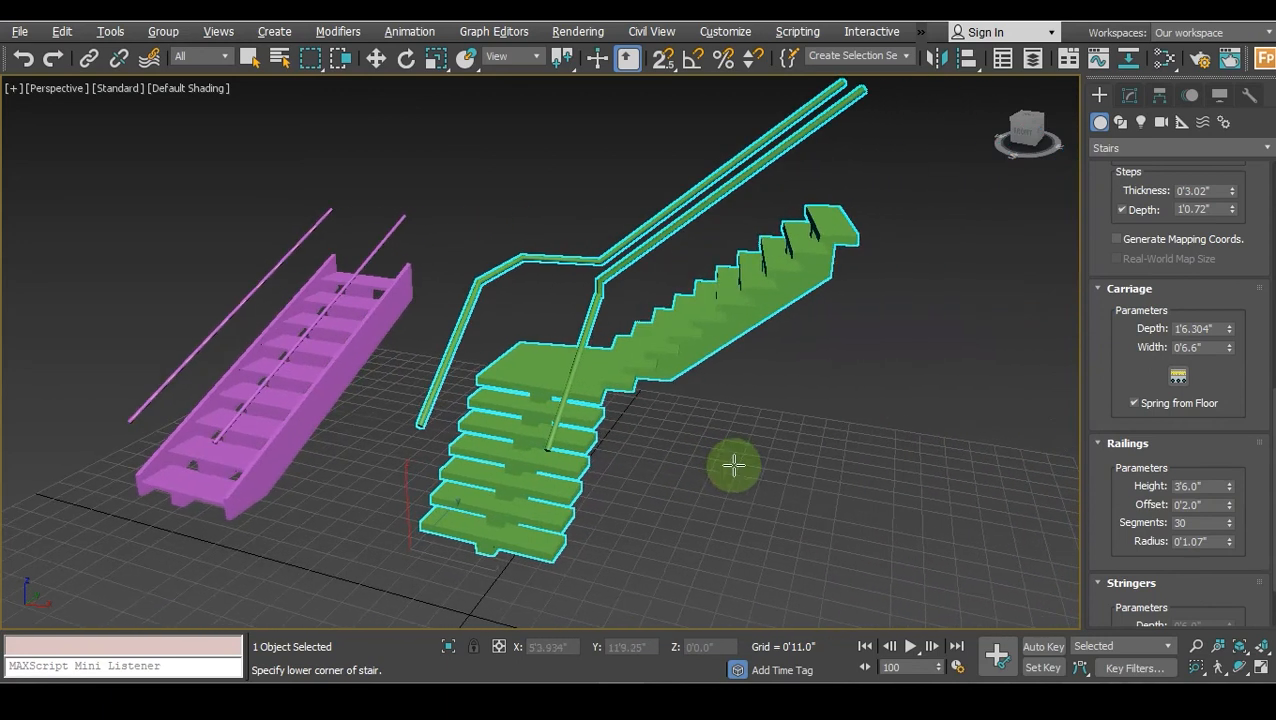
scroll(1250, 310, up, 3)
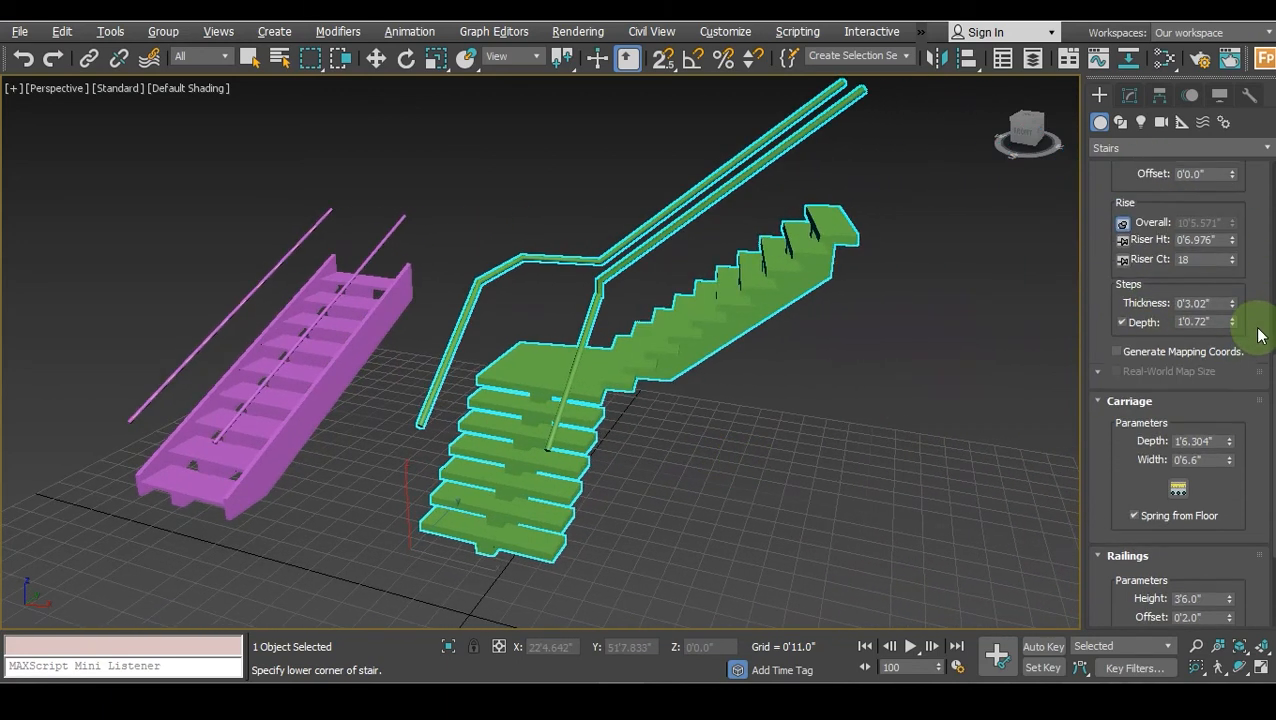
scroll(1258, 334, up, 1)
scroll(1258, 334, up, 10)
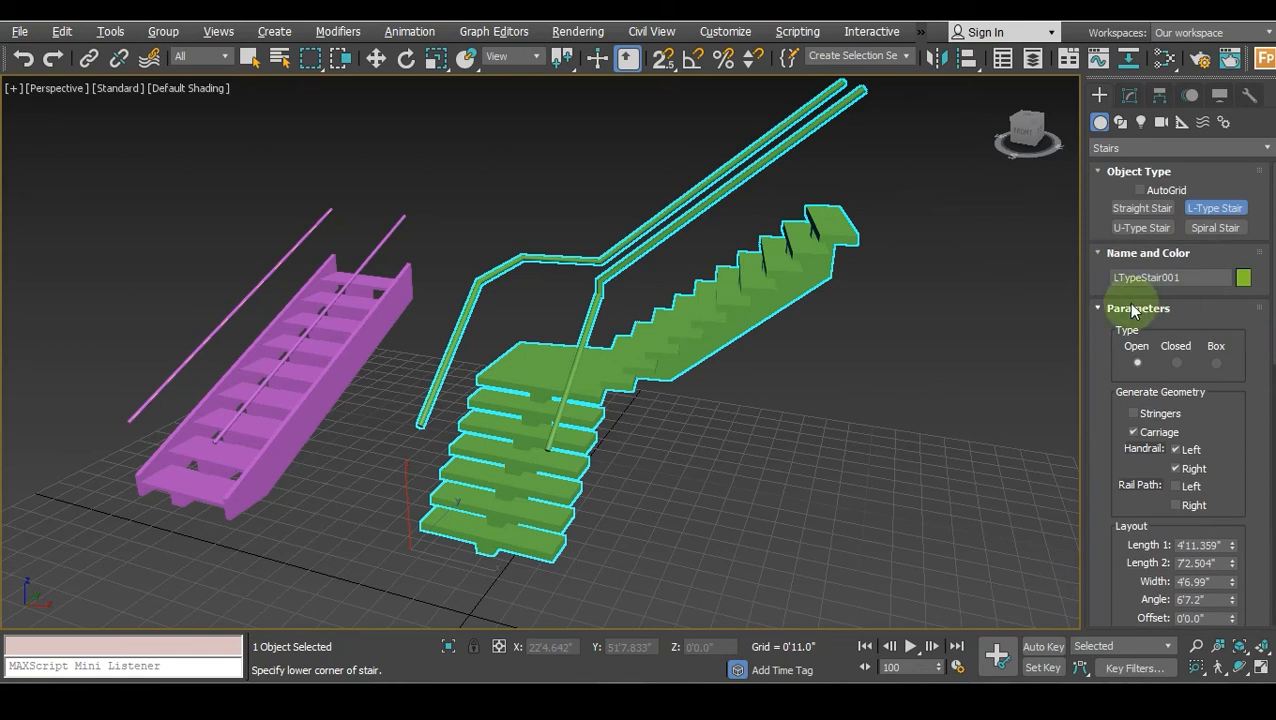
click(1100, 312)
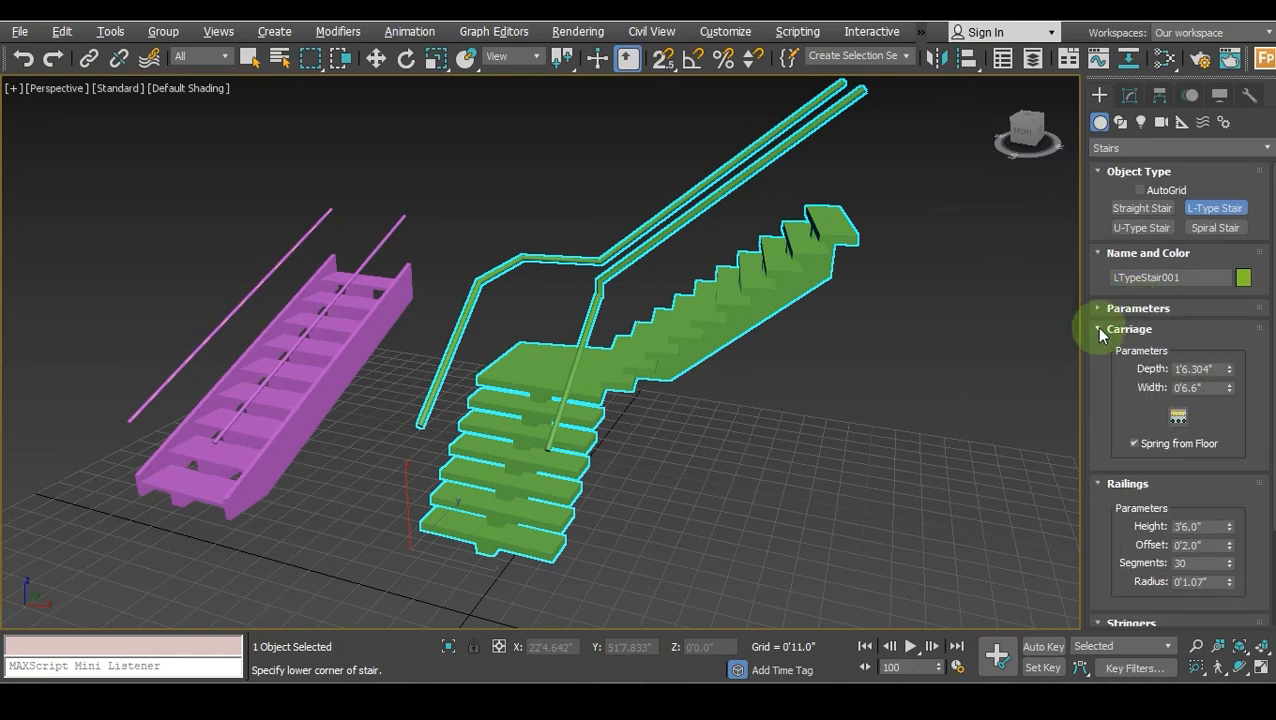
click(1099, 331)
click(1099, 349)
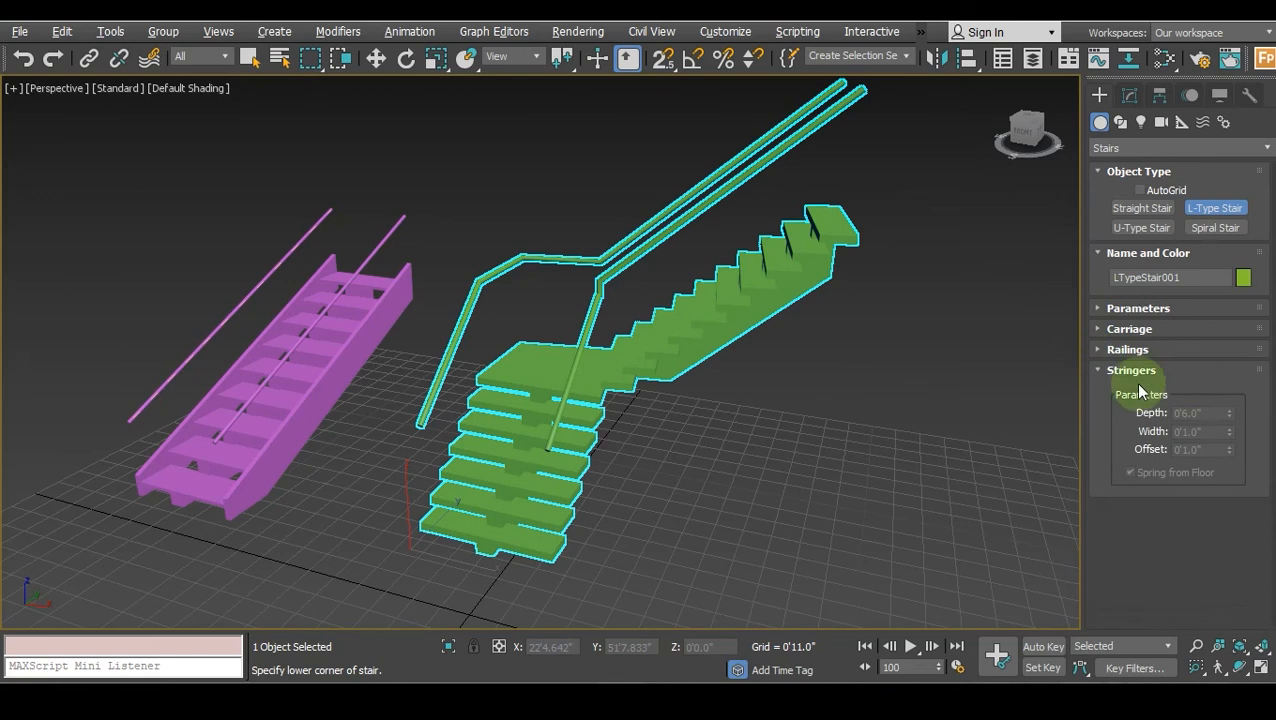
Turn on Stringers for the L-type stair and collapse its Parameters section.
click(1103, 312)
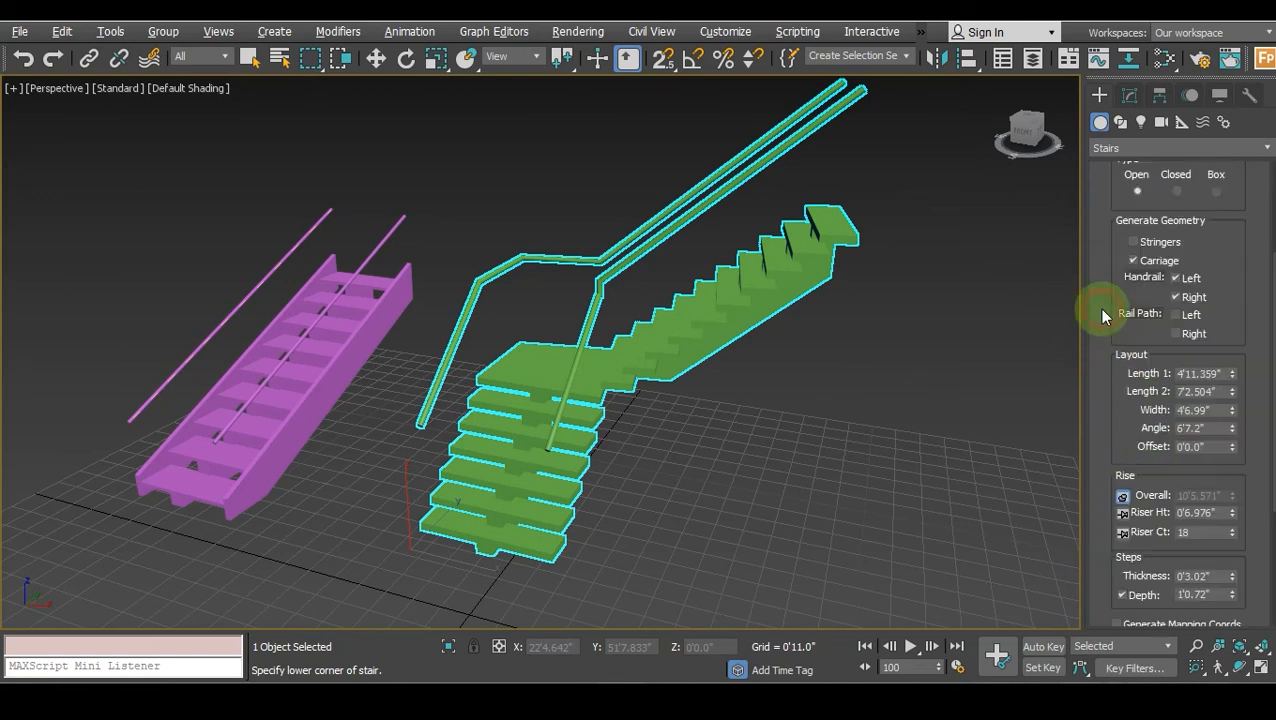
scroll(1118, 326, up, 3)
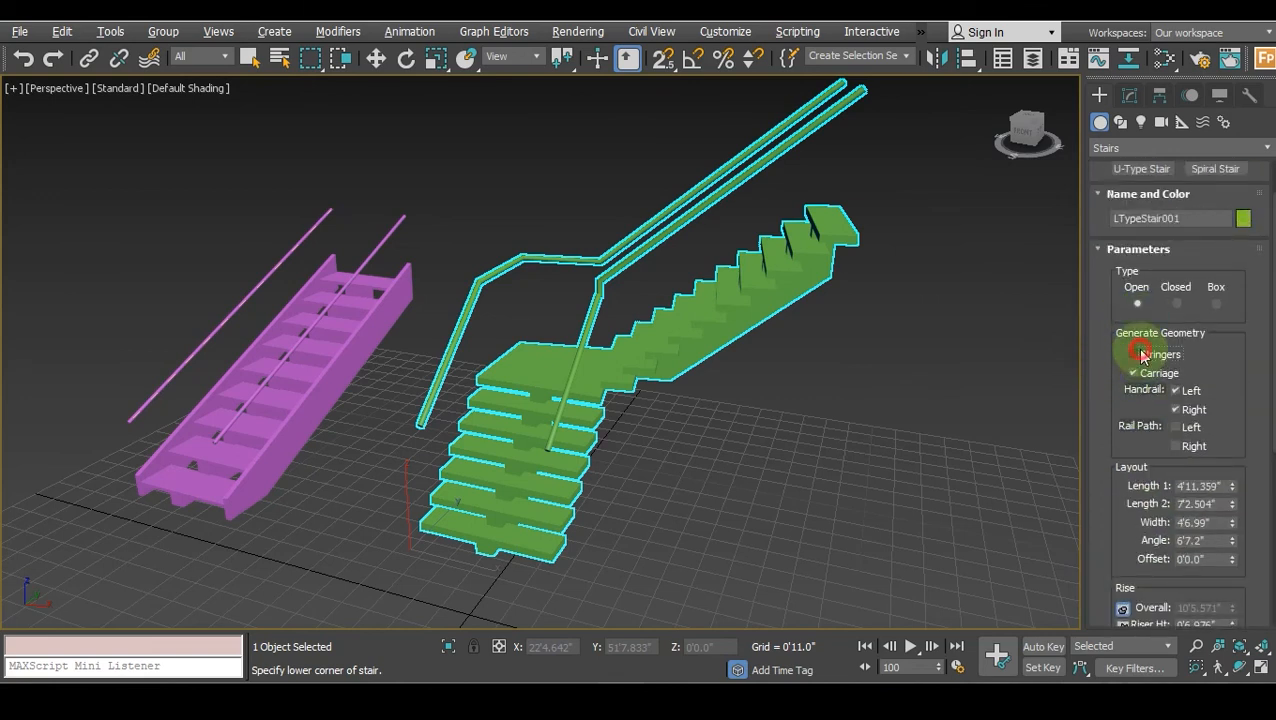
click(1134, 354)
scroll(1102, 260, up, 2)
click(1104, 308)
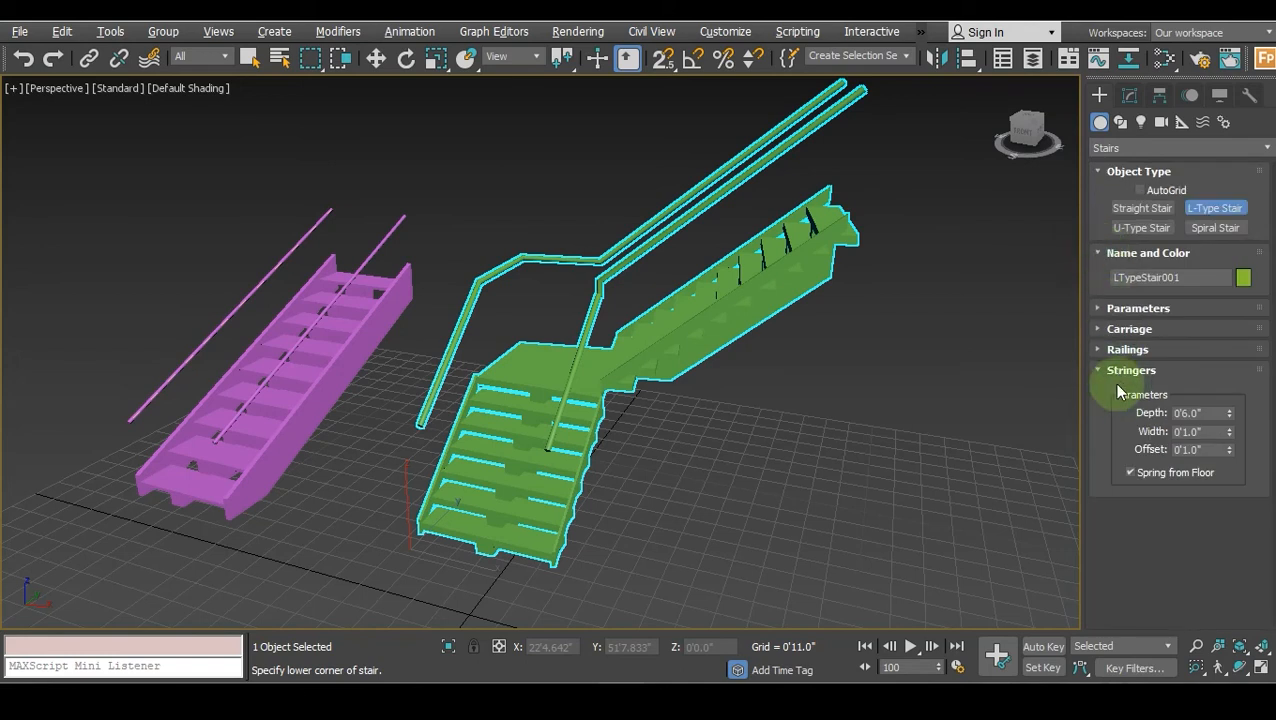
Adjust the L-type stair's stringers to a depth of 2'0.893", width of 0'4.726" and offset of 0'1.89".
mouse_move(1229, 414)
mouse_down()
mouse_move(1222, 319)
mouse_move(1225, 416)
mouse_move(1233, 356)
mouse_move(1241, 416)
mouse_up()
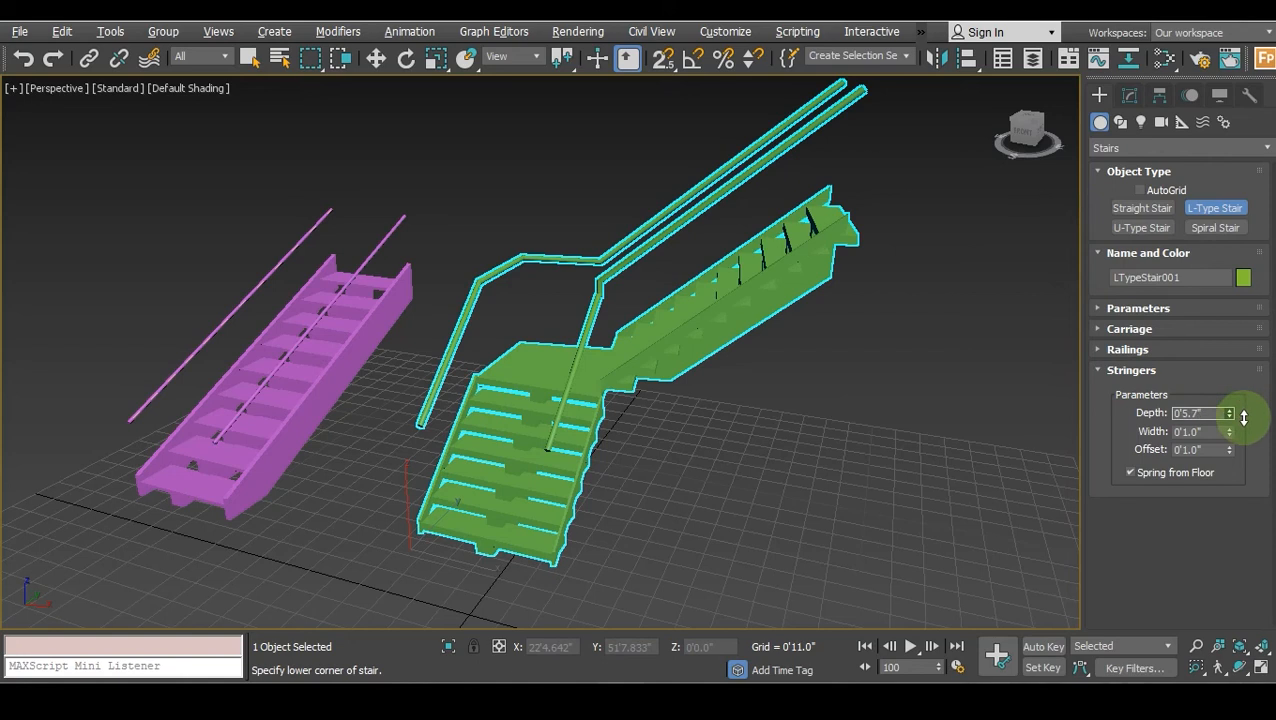
drag(1026, 127, 1028, 129)
scroll(969, 243, up, 5)
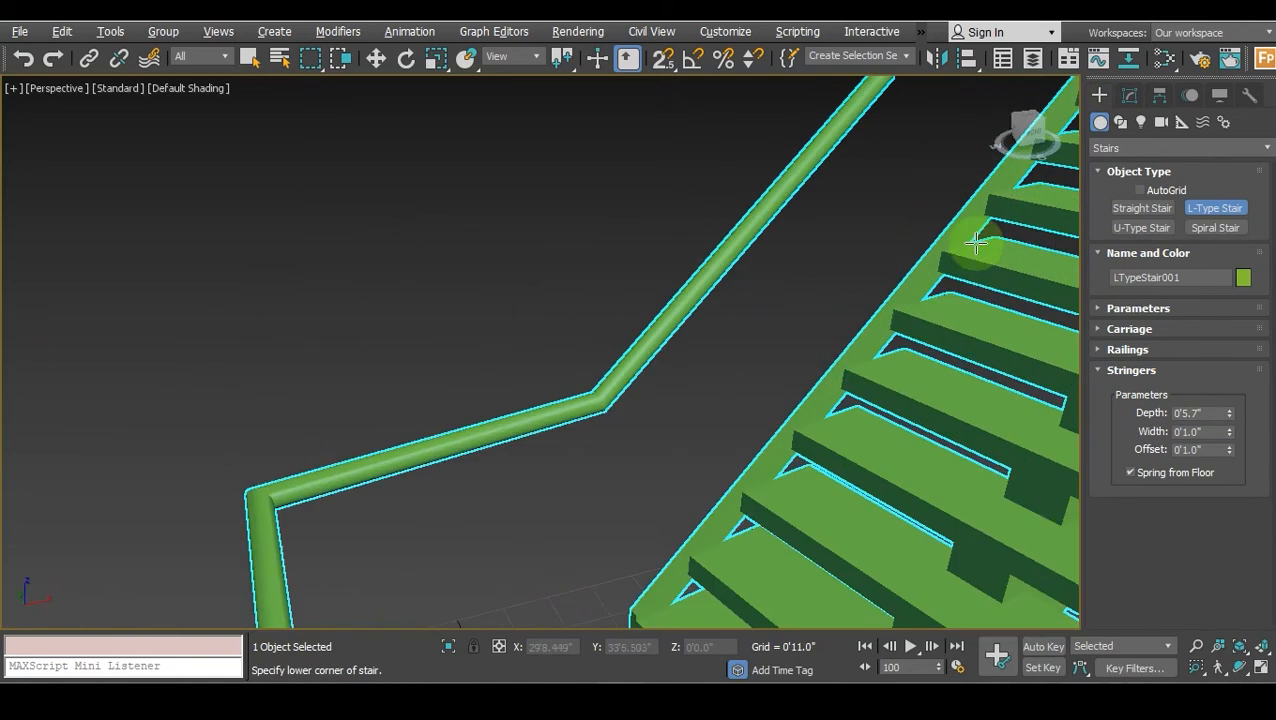
drag(1229, 430, 1224, 358)
scroll(842, 312, down, 3)
click(757, 276)
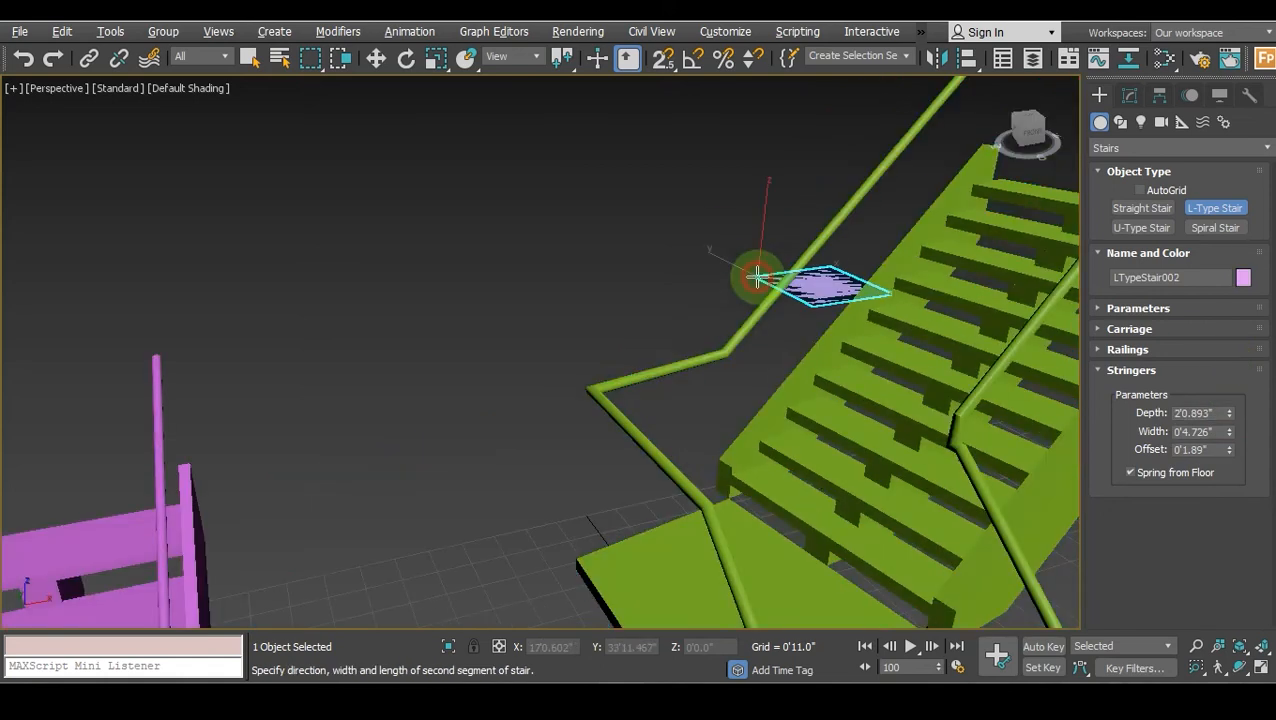
right_click(797, 287)
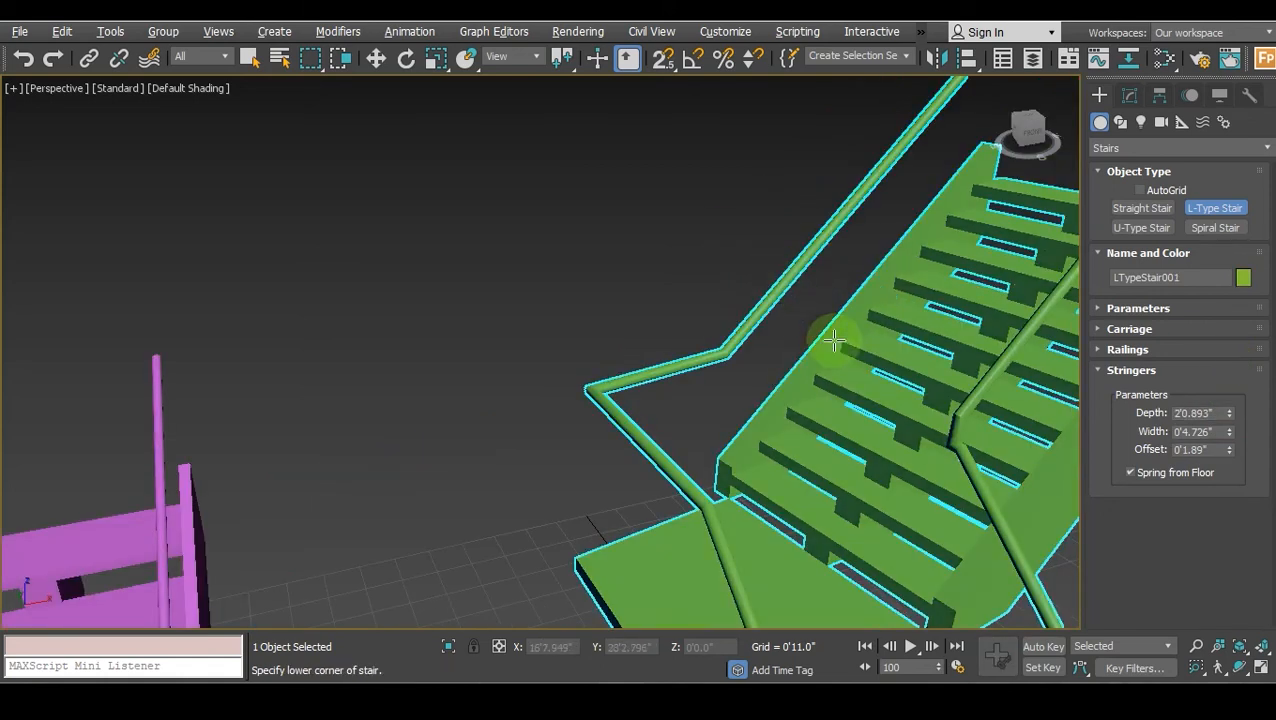
scroll(840, 360, down, 5)
mouse_move(1020, 128)
mouse_down()
mouse_move(1078, 136)
mouse_move(984, 124)
mouse_move(1002, 132)
mouse_move(994, 142)
mouse_move(1030, 134)
mouse_up()
scroll(982, 311, down, 5)
middle_drag(980, 313, 815, 343)
scroll(815, 343, up, 5)
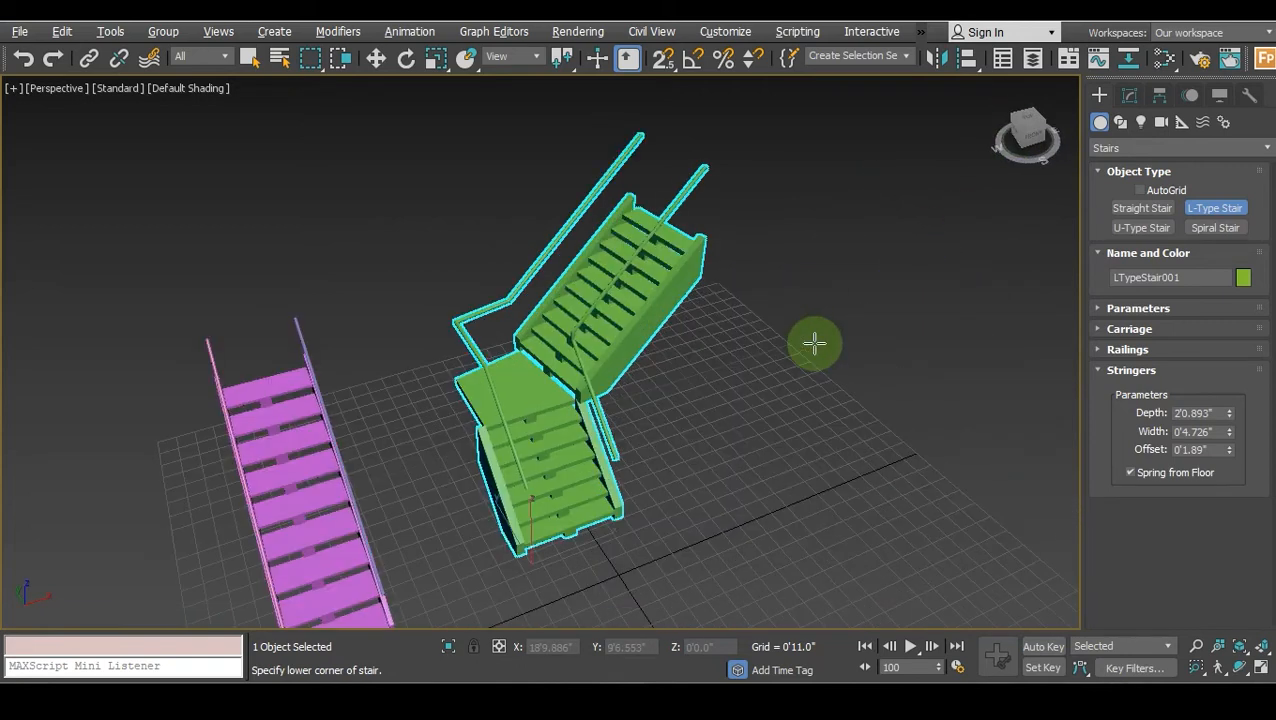
Turn off the L-type stair's Stringers by modifying the existing object, and deselect the stair.
click(1163, 312)
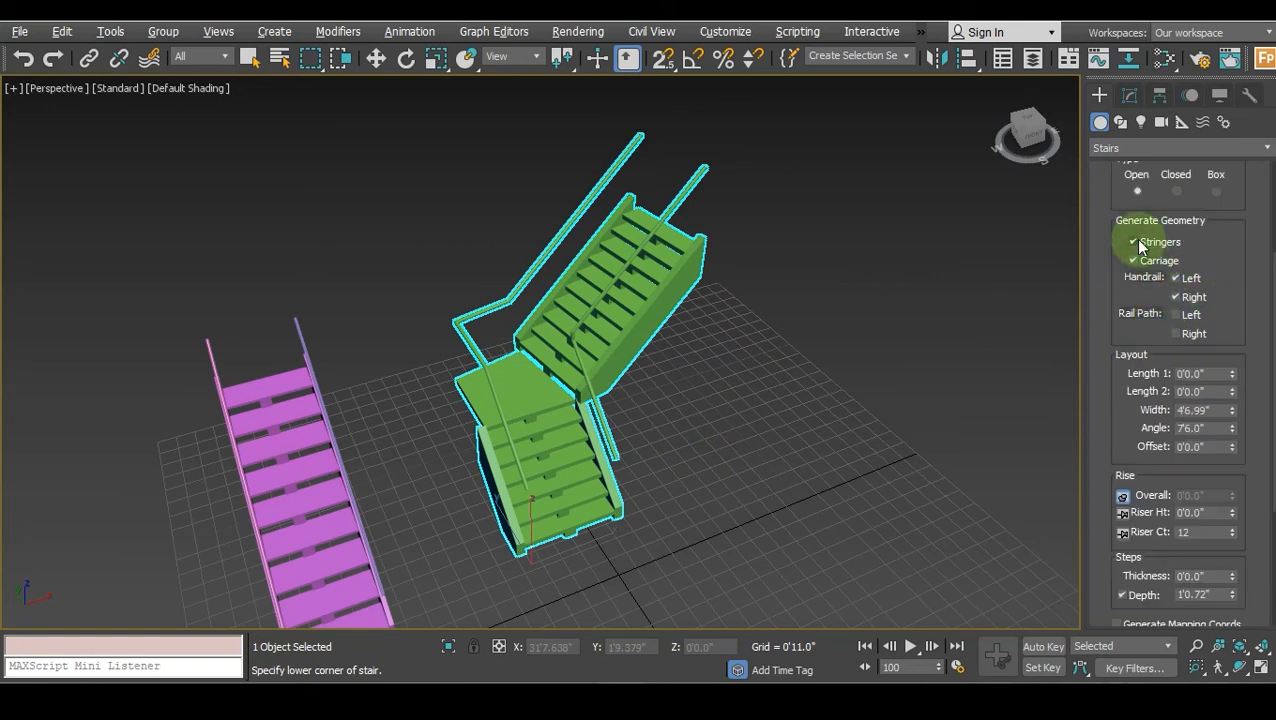
scroll(574, 424, up, 4)
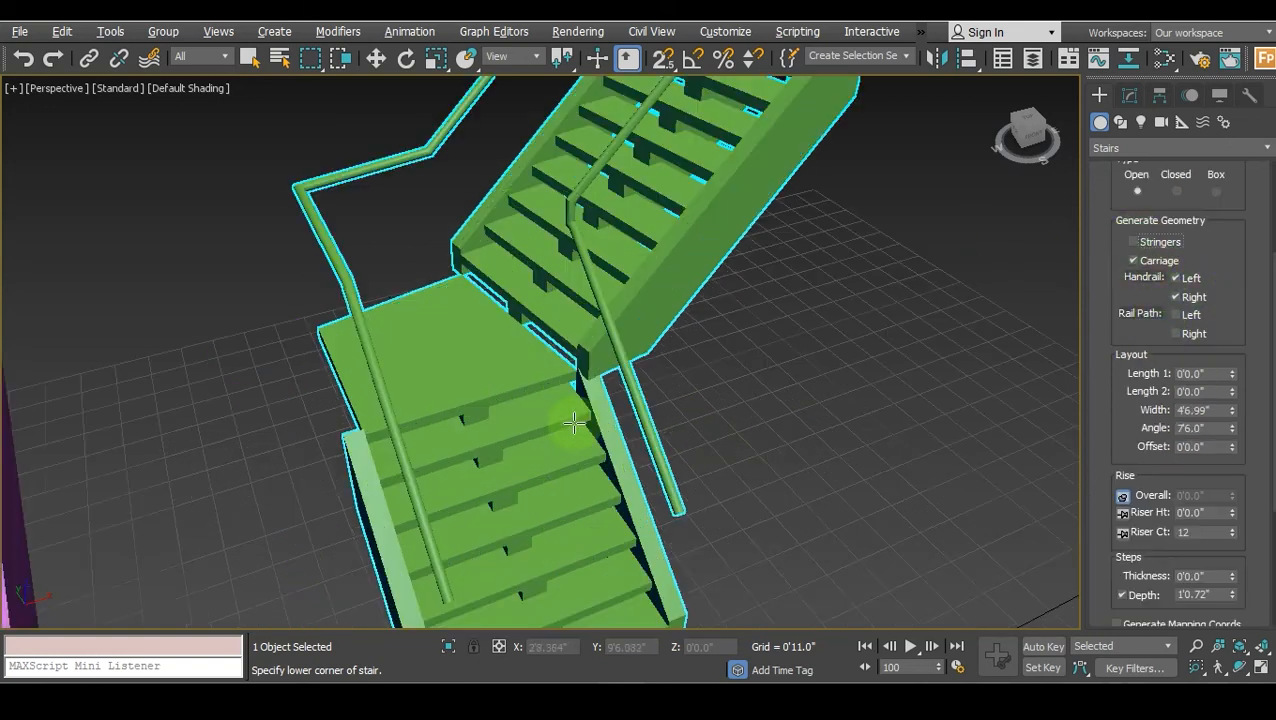
scroll(617, 428, down, 4)
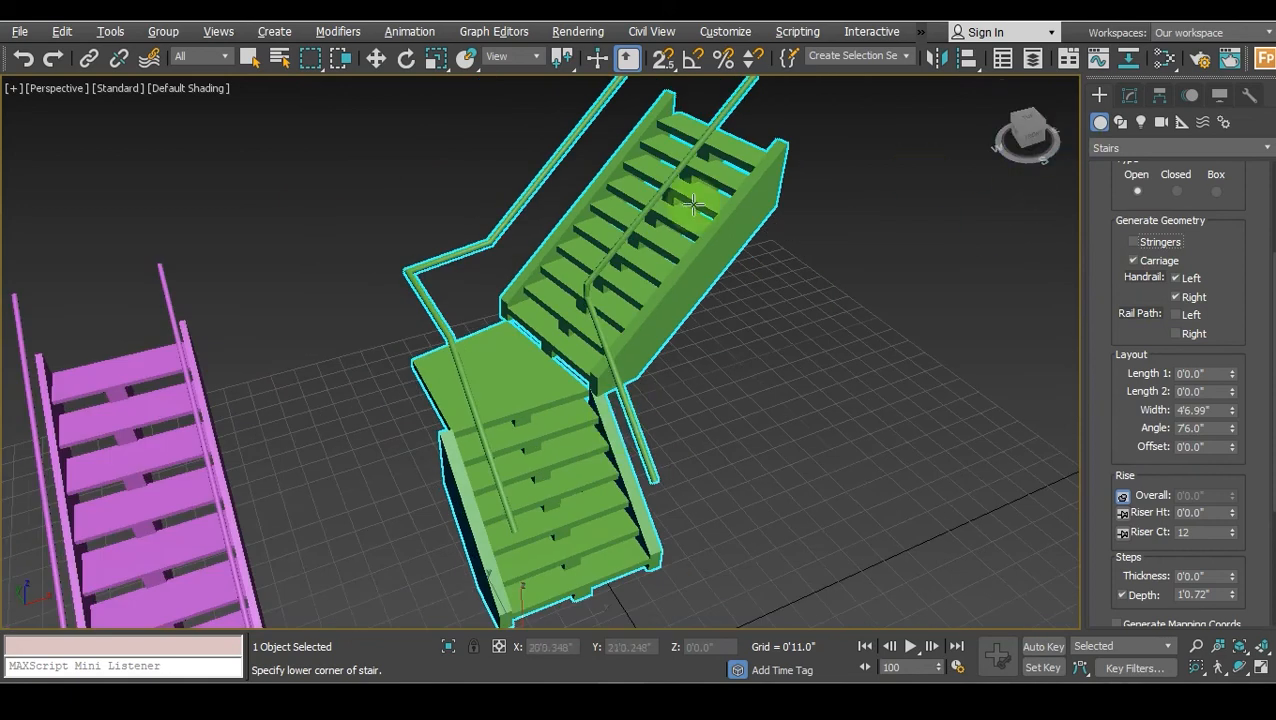
click(1129, 96)
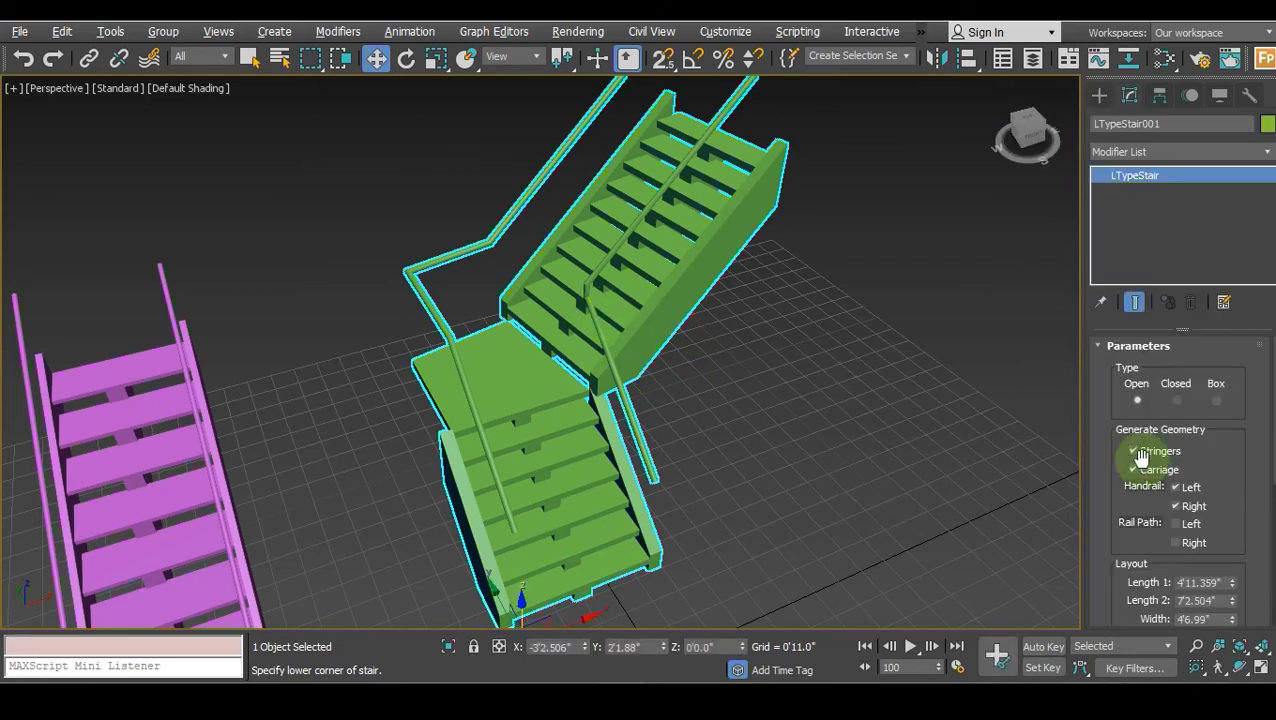
click(1138, 453)
scroll(678, 319, down, 5)
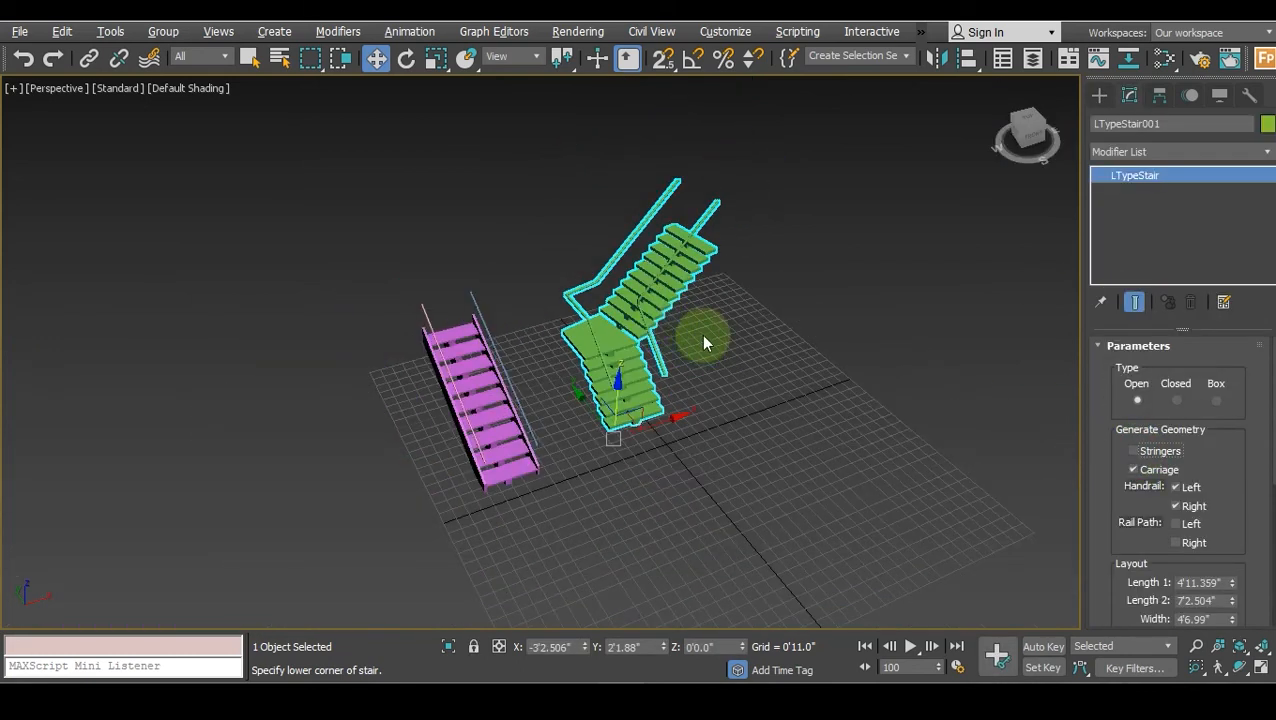
scroll(704, 343, up, 3)
click(732, 390)
click(582, 342)
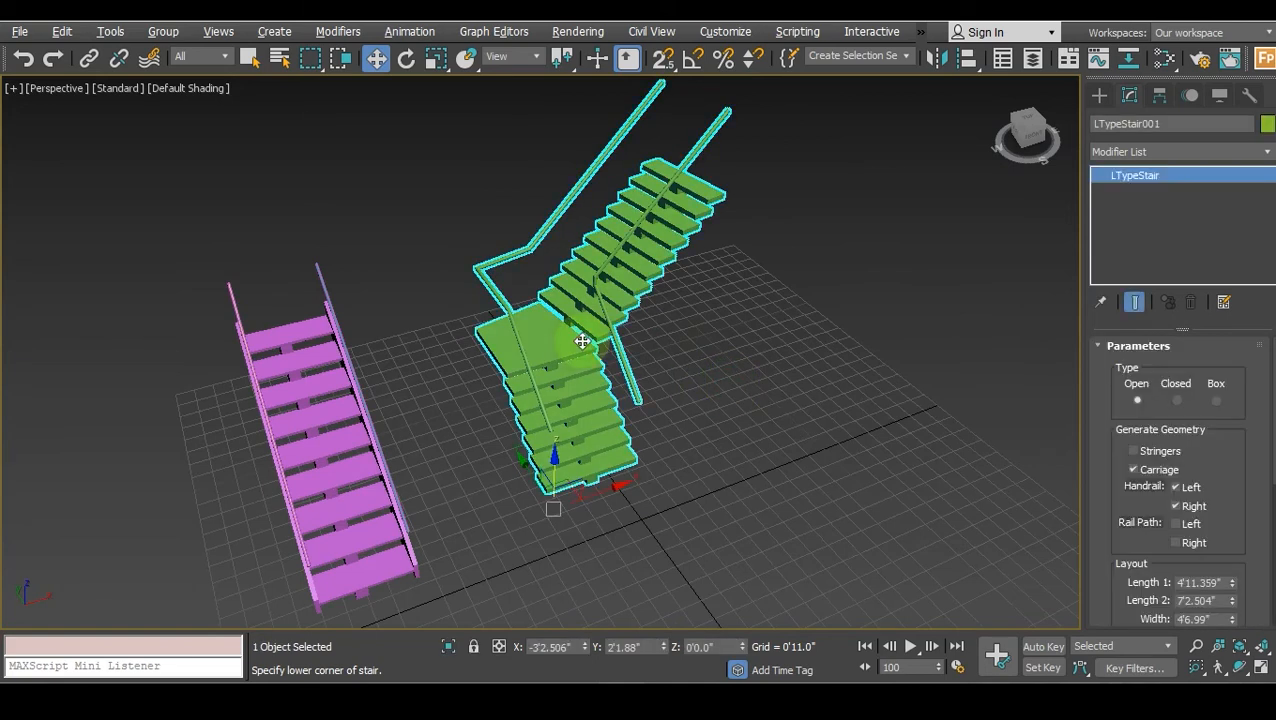
click(857, 347)
Create a U-type stair in front of the L-type stair, with both lengths about 10'8.745", offset about 4'10.238" and overall rise about 12'2.78".
click(1098, 97)
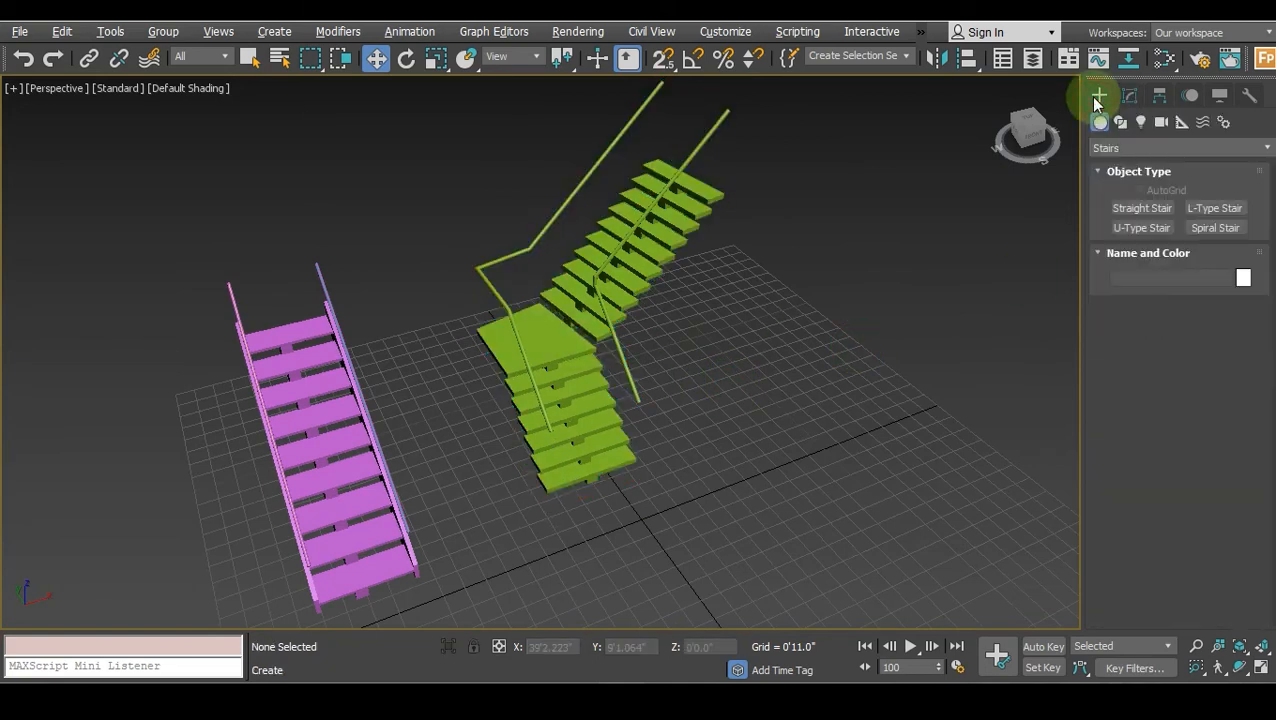
drag(1045, 128, 1143, 232)
click(1144, 230)
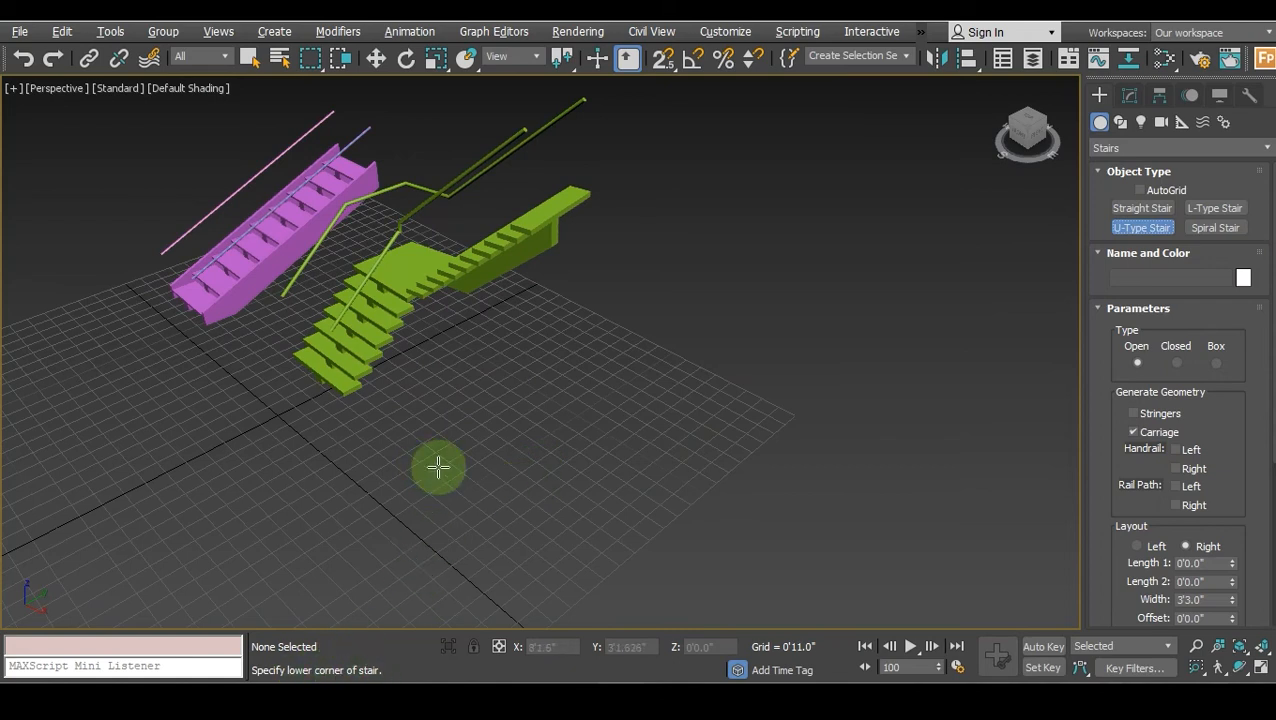
drag(470, 456, 667, 421)
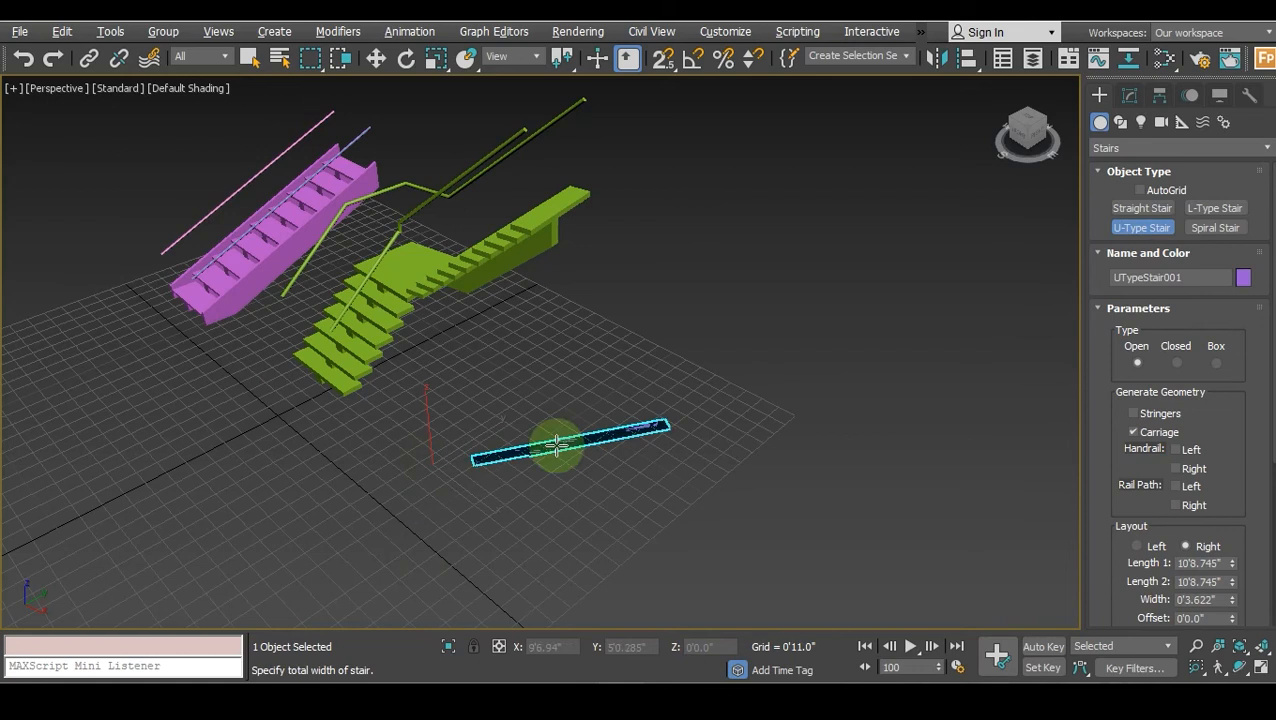
middle_drag(813, 517, 757, 446)
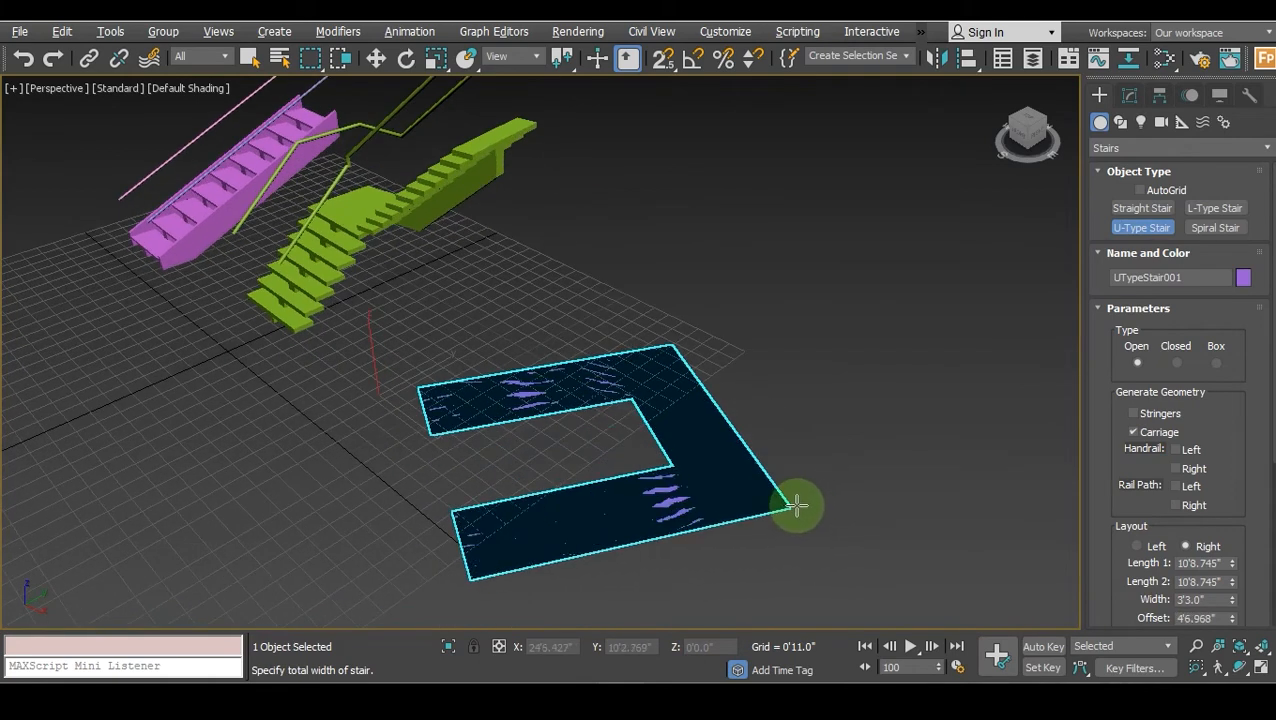
click(803, 511)
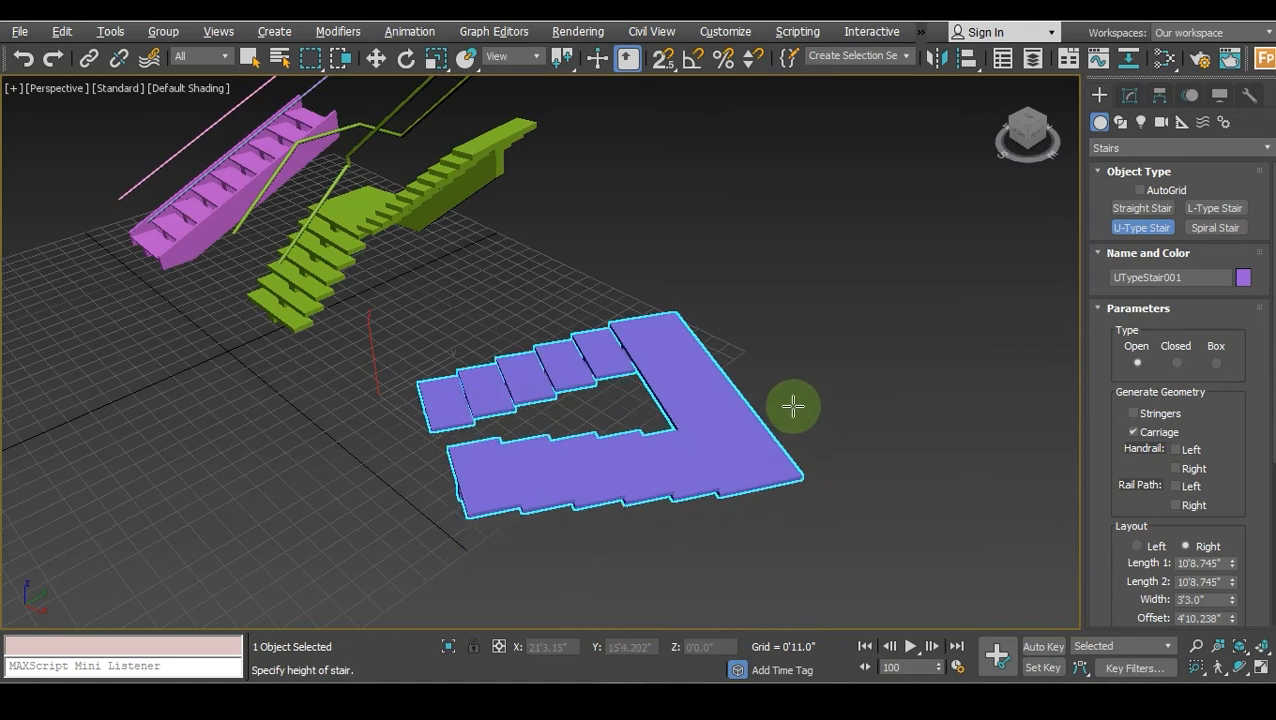
middle_drag(758, 157, 704, 236)
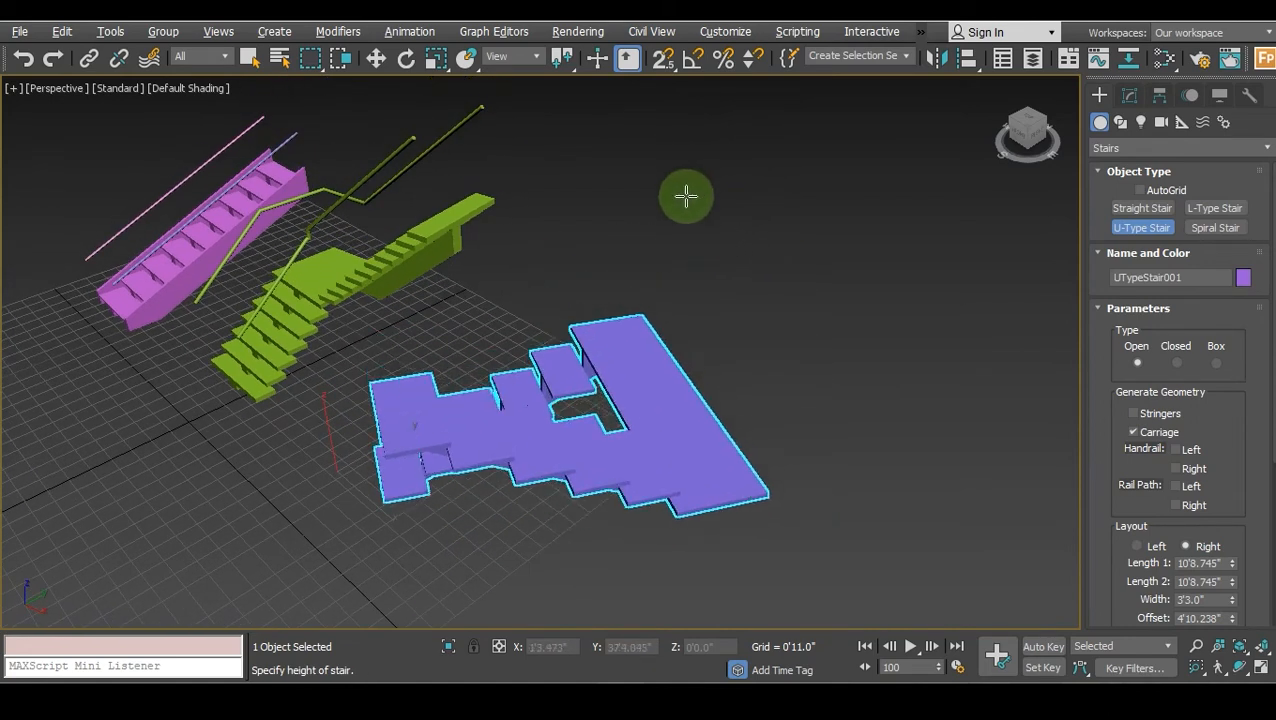
click(684, 175)
Try the Closed and Box types on the U-type stair and return it to Open.
click(1011, 134)
drag(1018, 138, 1040, 128)
middle_drag(630, 266, 613, 350)
scroll(482, 312, up, 3)
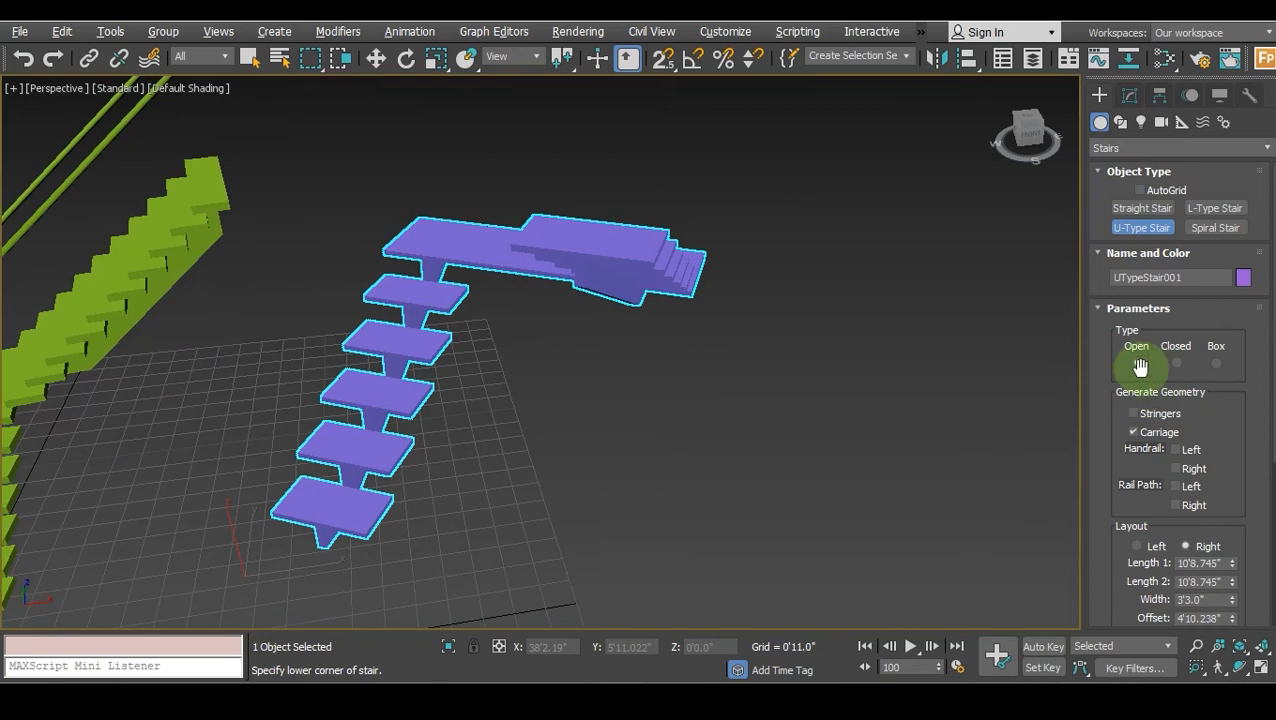
click(1176, 363)
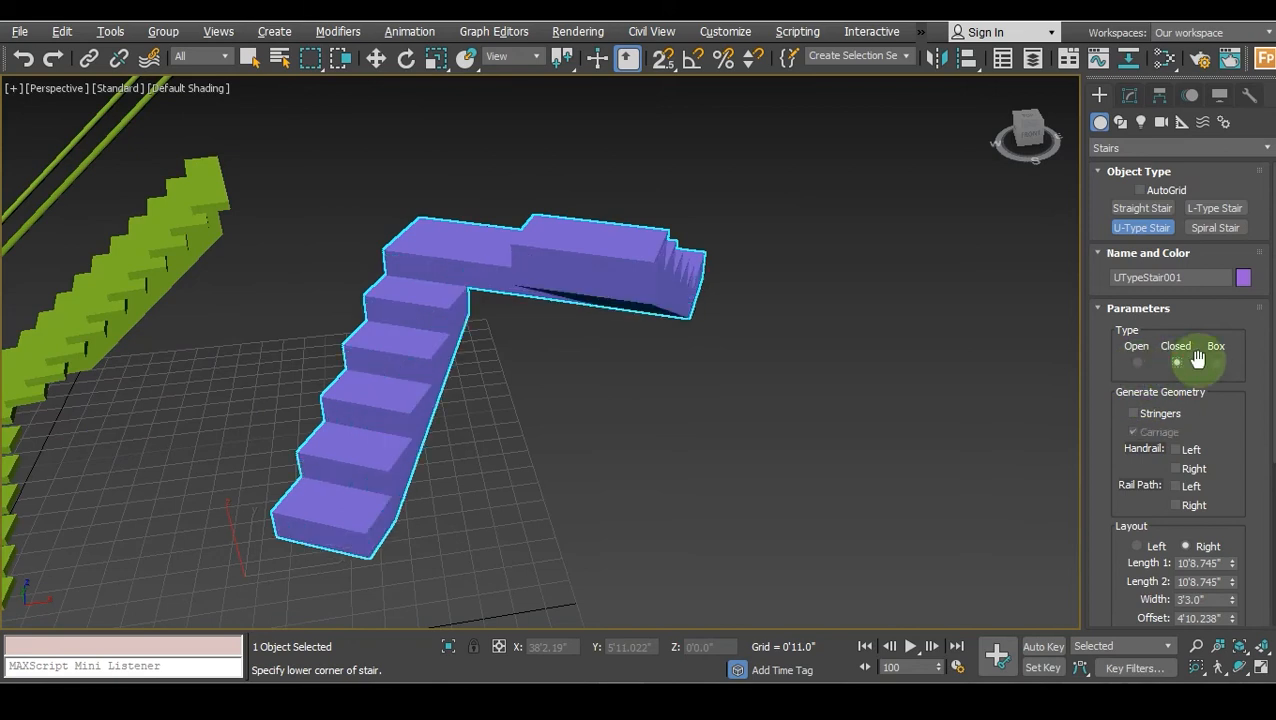
click(1213, 363)
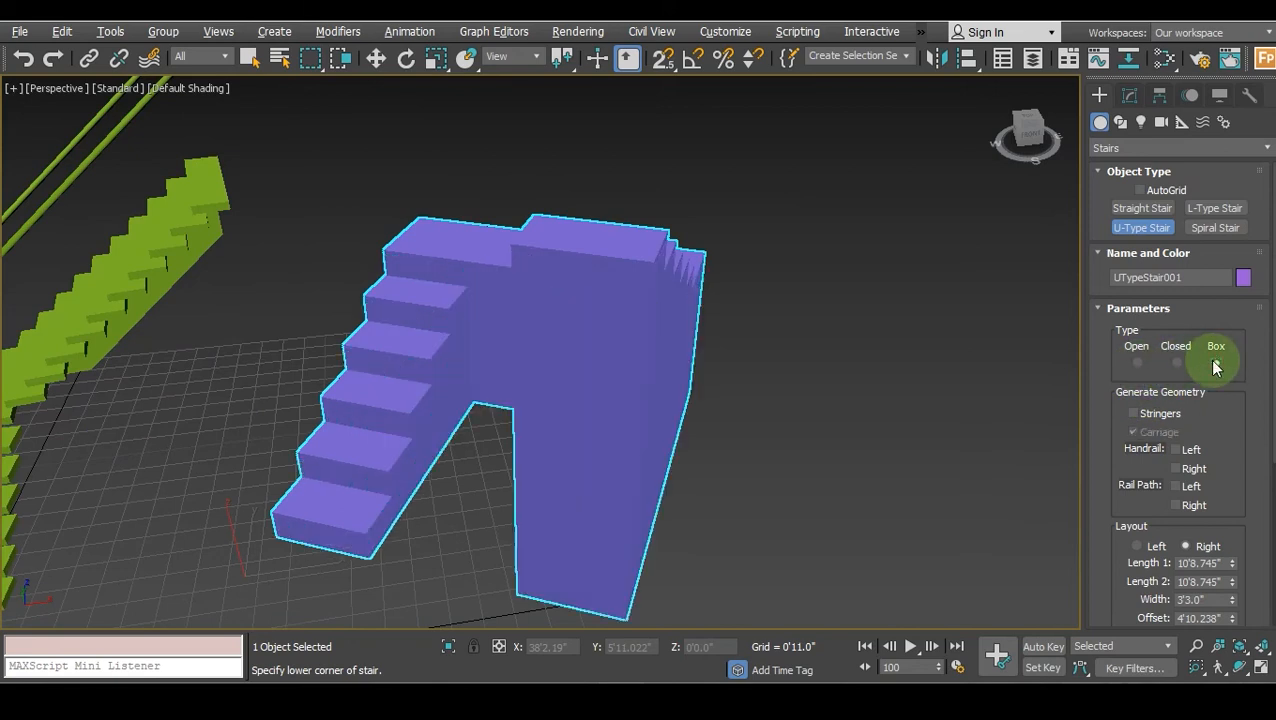
click(1139, 363)
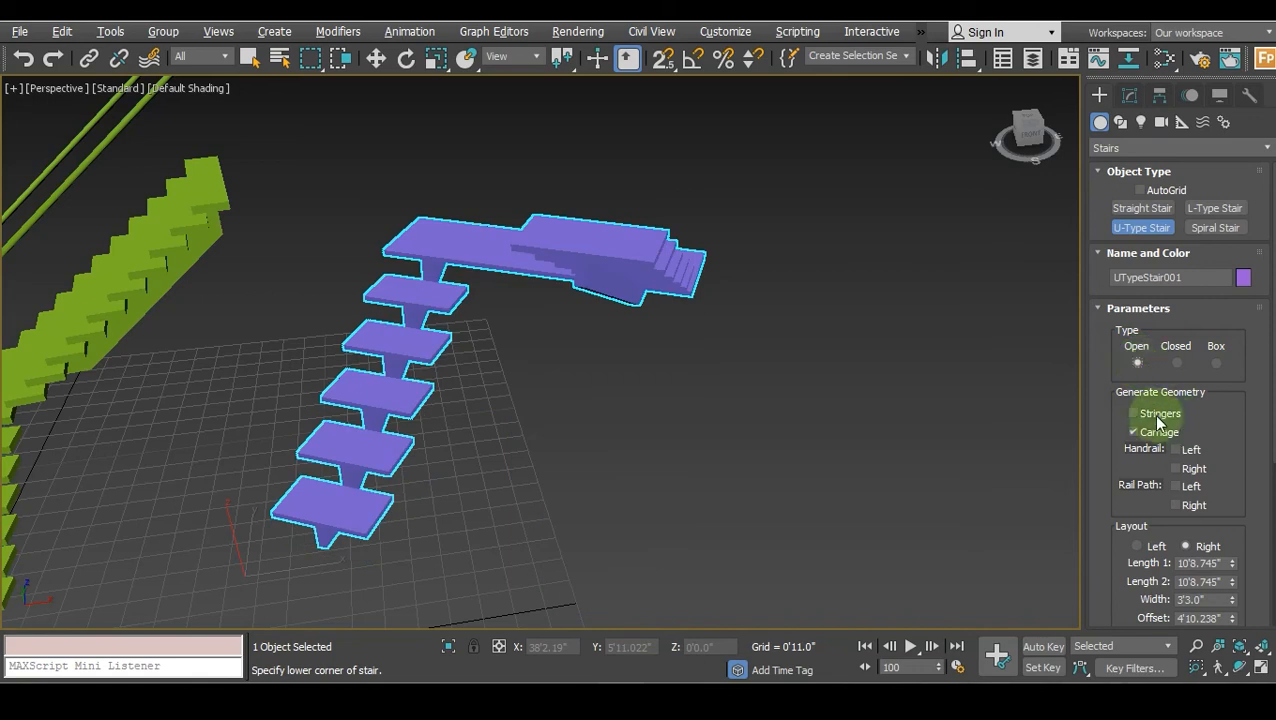
Add stringers and both the left and right handrails to the U-type stair.
drag(1020, 134, 1027, 145)
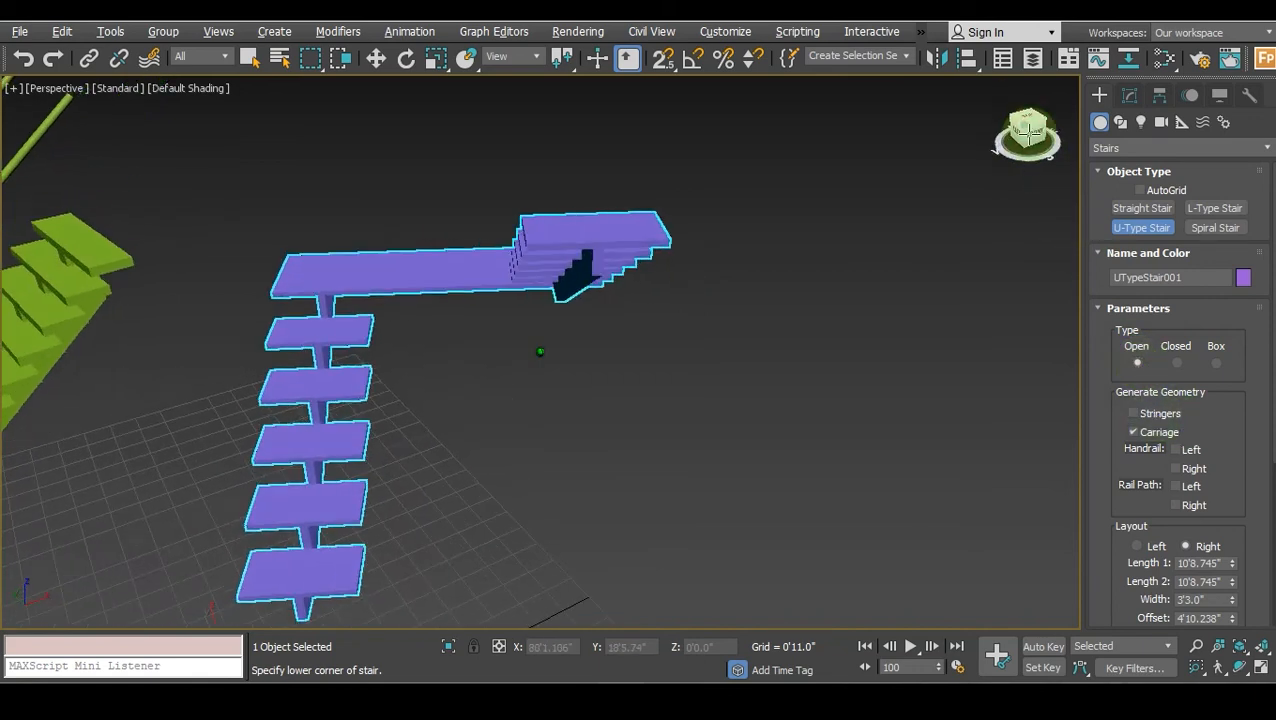
click(1136, 413)
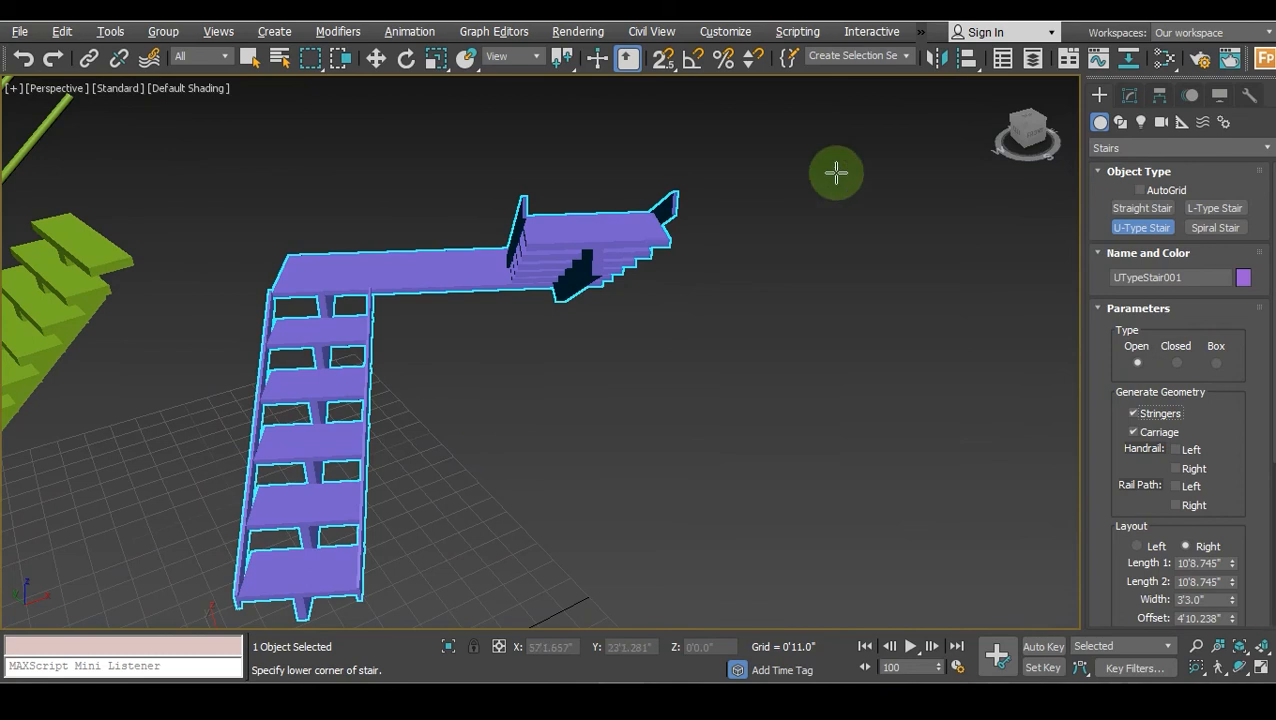
drag(999, 145, 1027, 138)
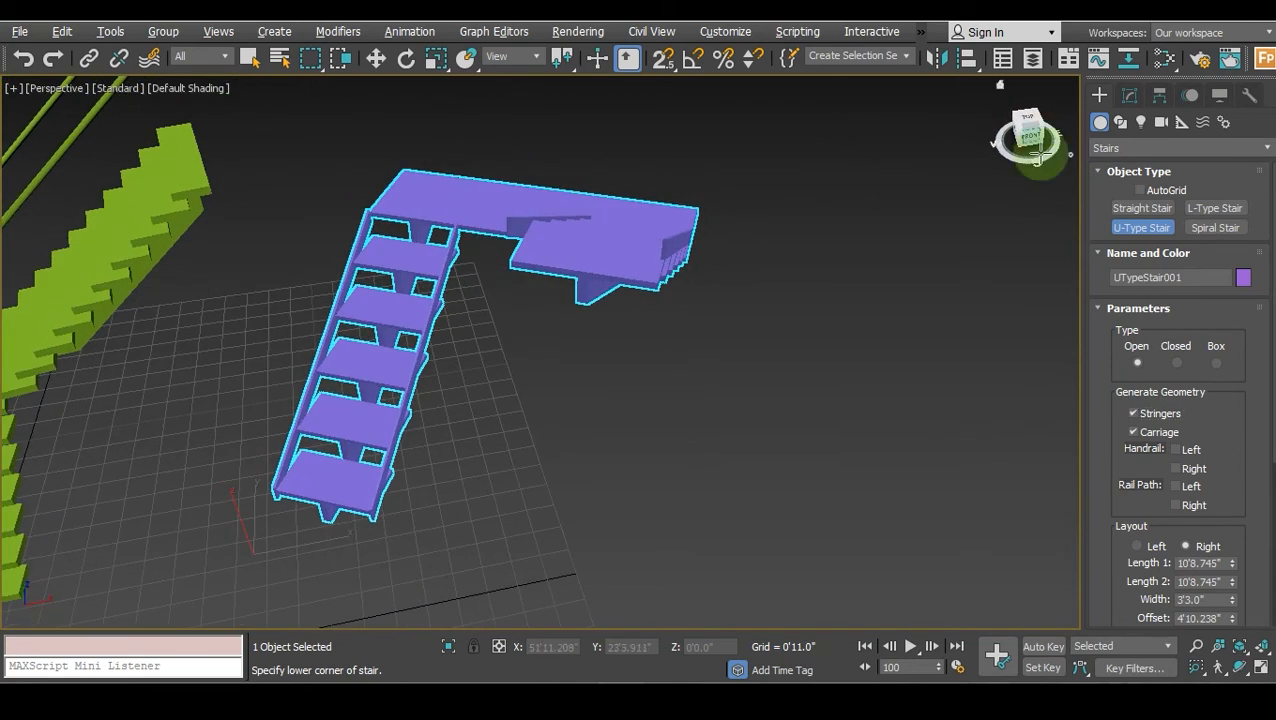
click(1182, 452)
click(1180, 470)
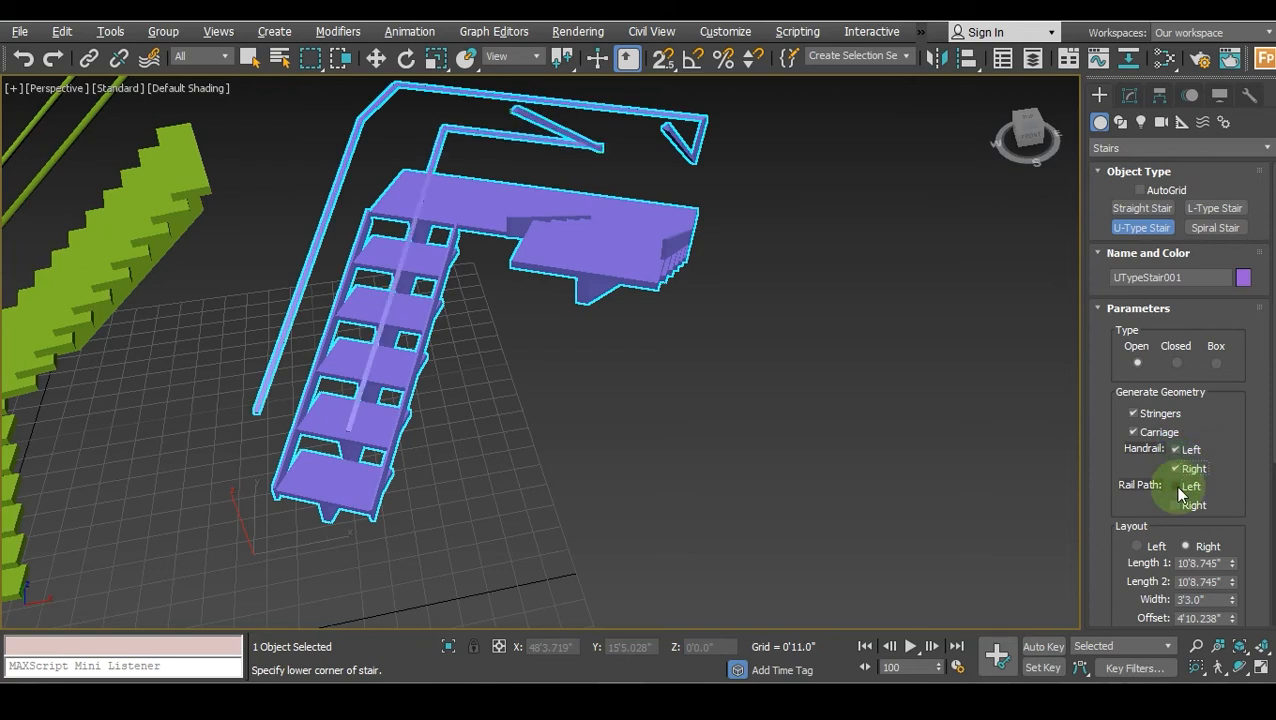
Compare the Left and Right layouts of the U-type stair from different angles and leave it set to Left.
scroll(1152, 486, down, 4)
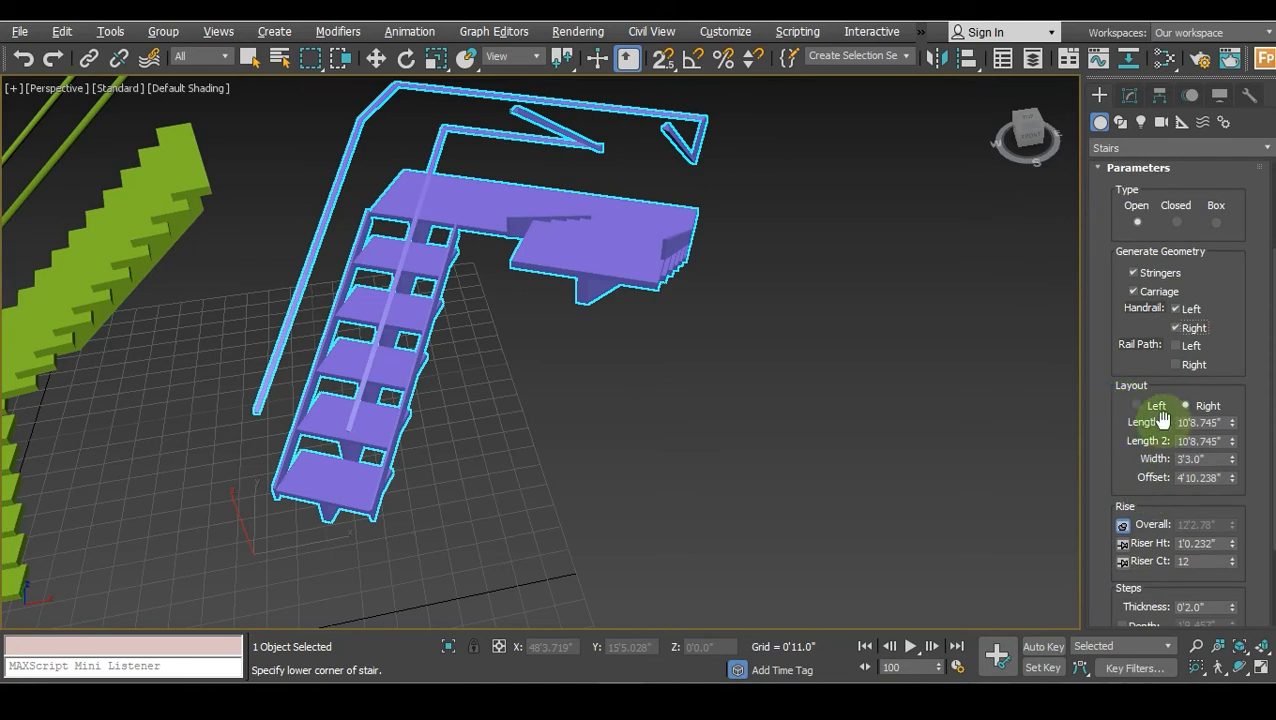
click(1137, 406)
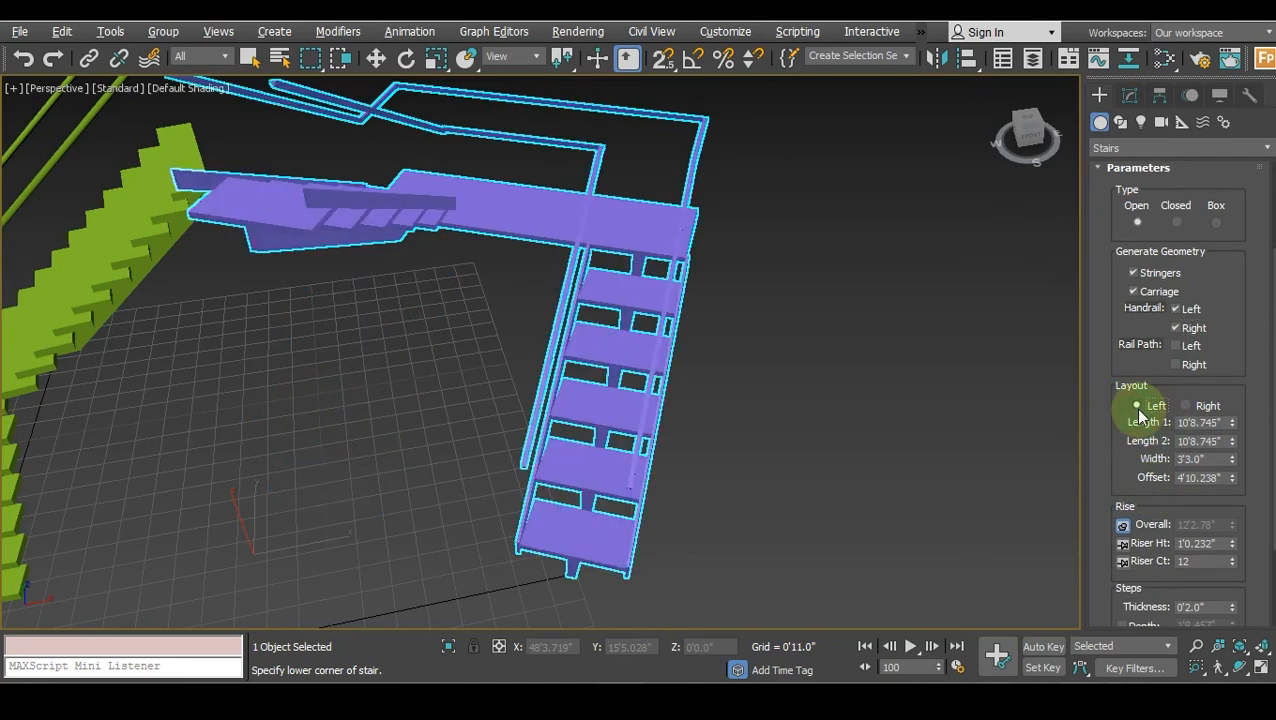
mouse_move(1022, 128)
mouse_down()
mouse_move(981, 245)
mouse_move(863, 319)
mouse_move(1077, 122)
mouse_move(1035, 125)
mouse_move(843, 412)
mouse_up()
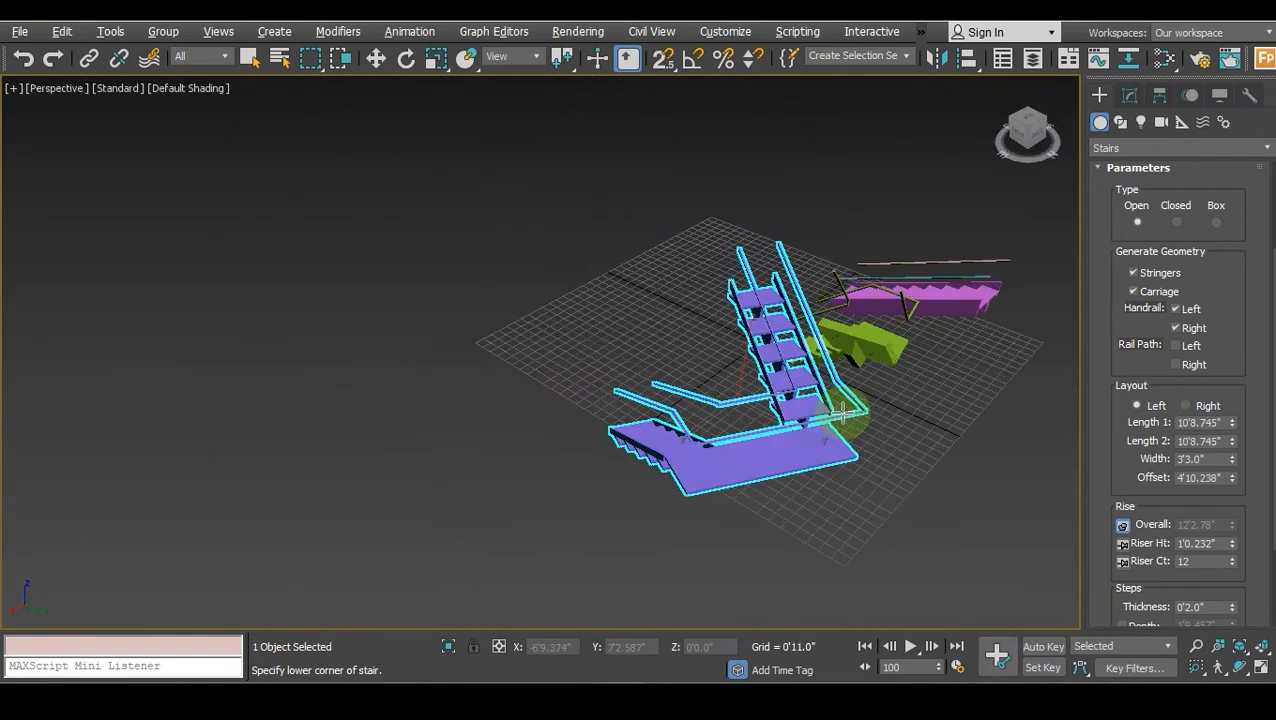
click(1186, 406)
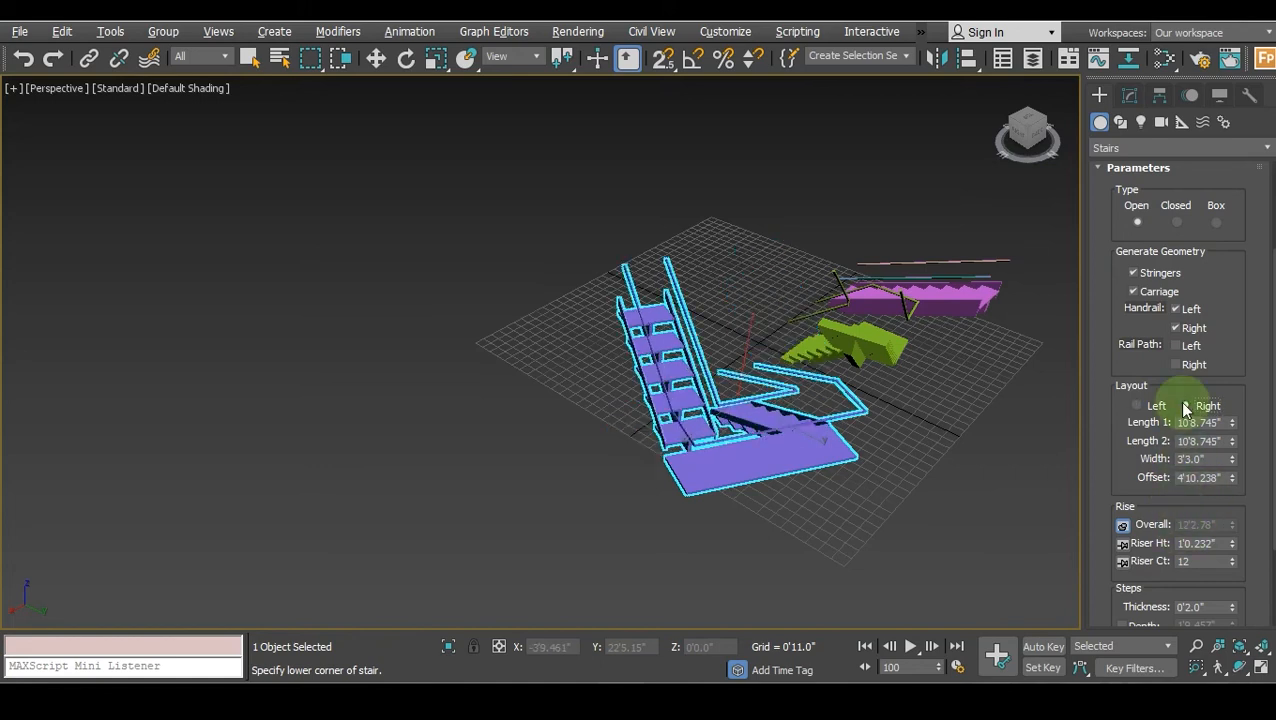
scroll(806, 424, up, 3)
scroll(806, 430, down, 1)
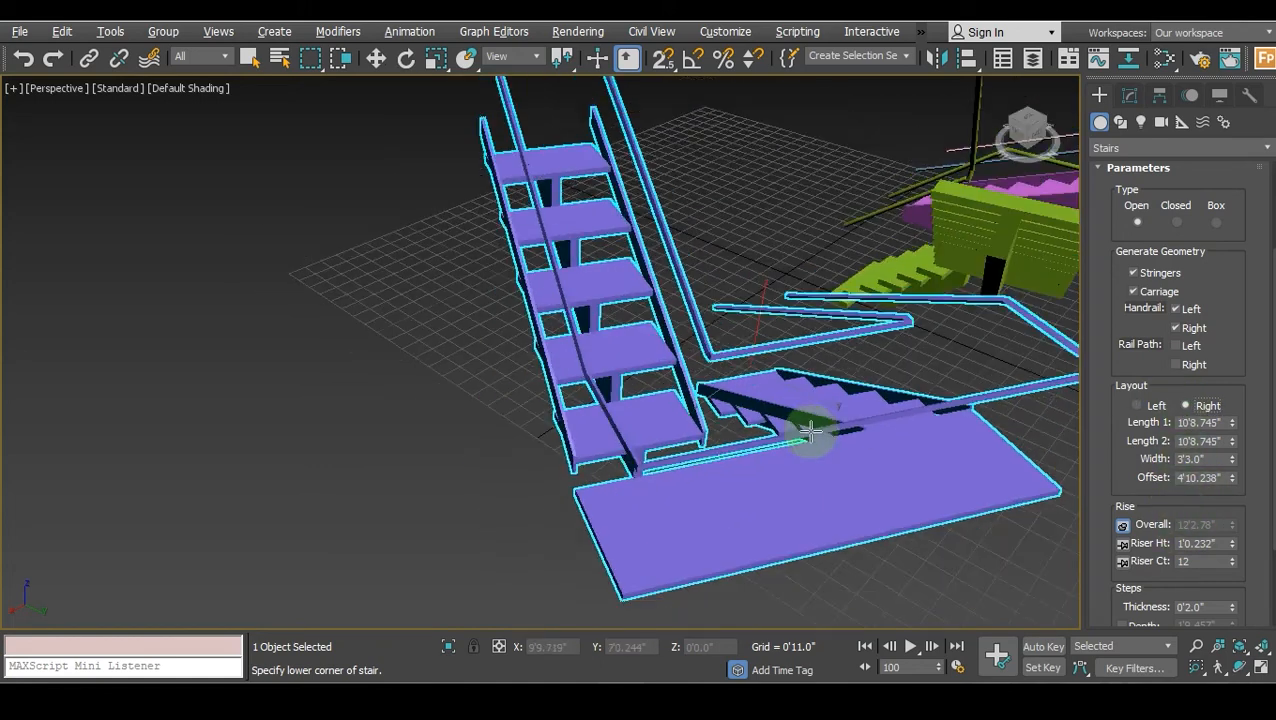
click(1145, 406)
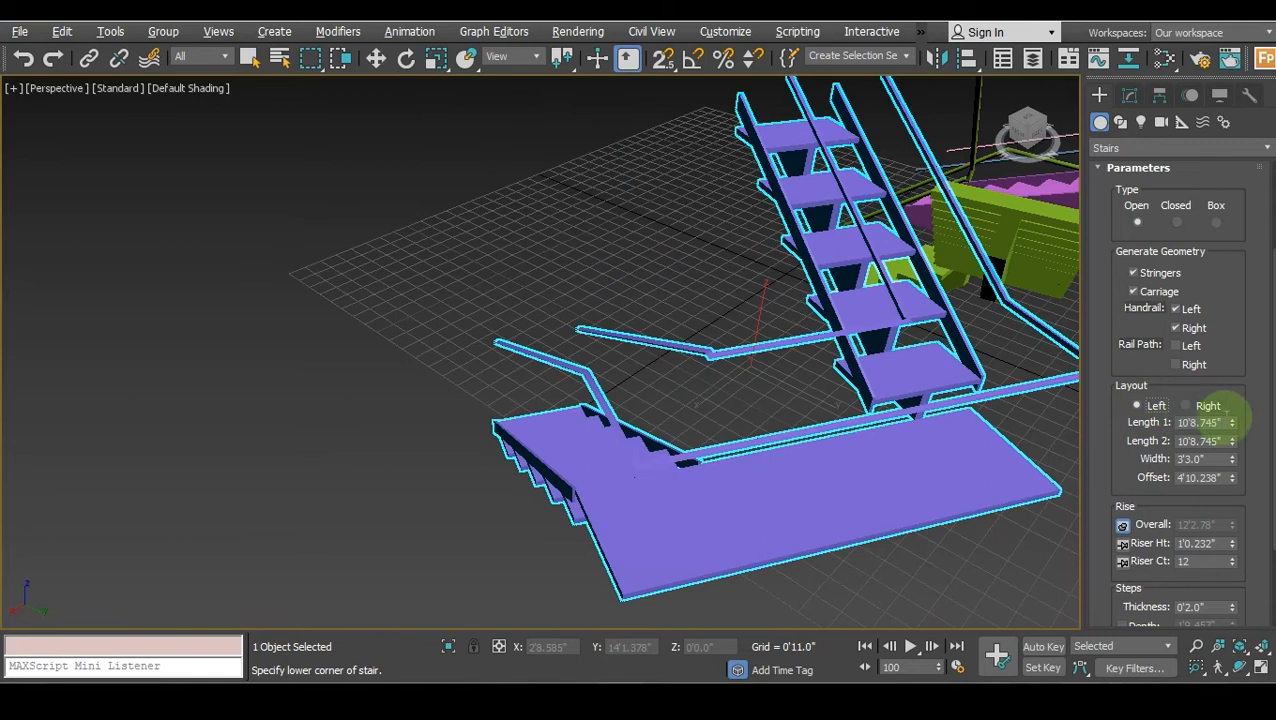
scroll(1176, 422, down, 1)
middle_drag(806, 418, 635, 392)
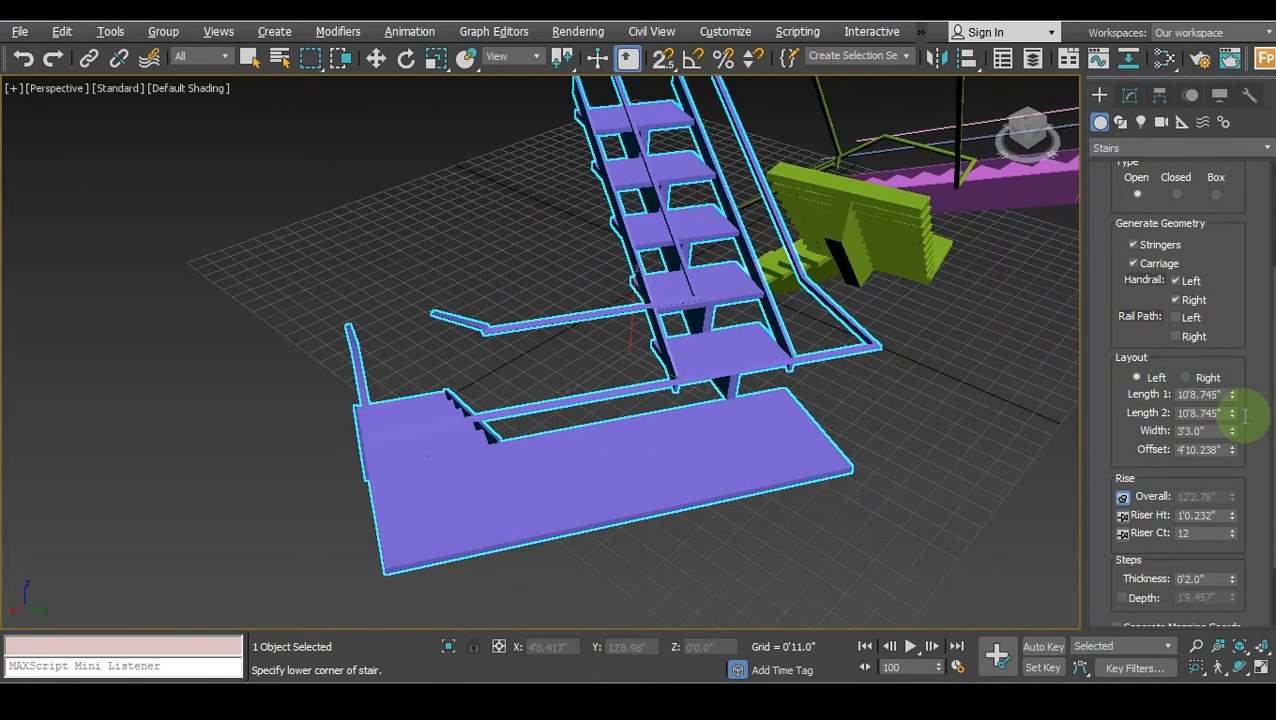
Adjust the U-type stair's flights to a Length 1 of about 13'2.331" and a Length 2 of about 10'7.676".
drag(1231, 400, 1236, 303)
click(1027, 128)
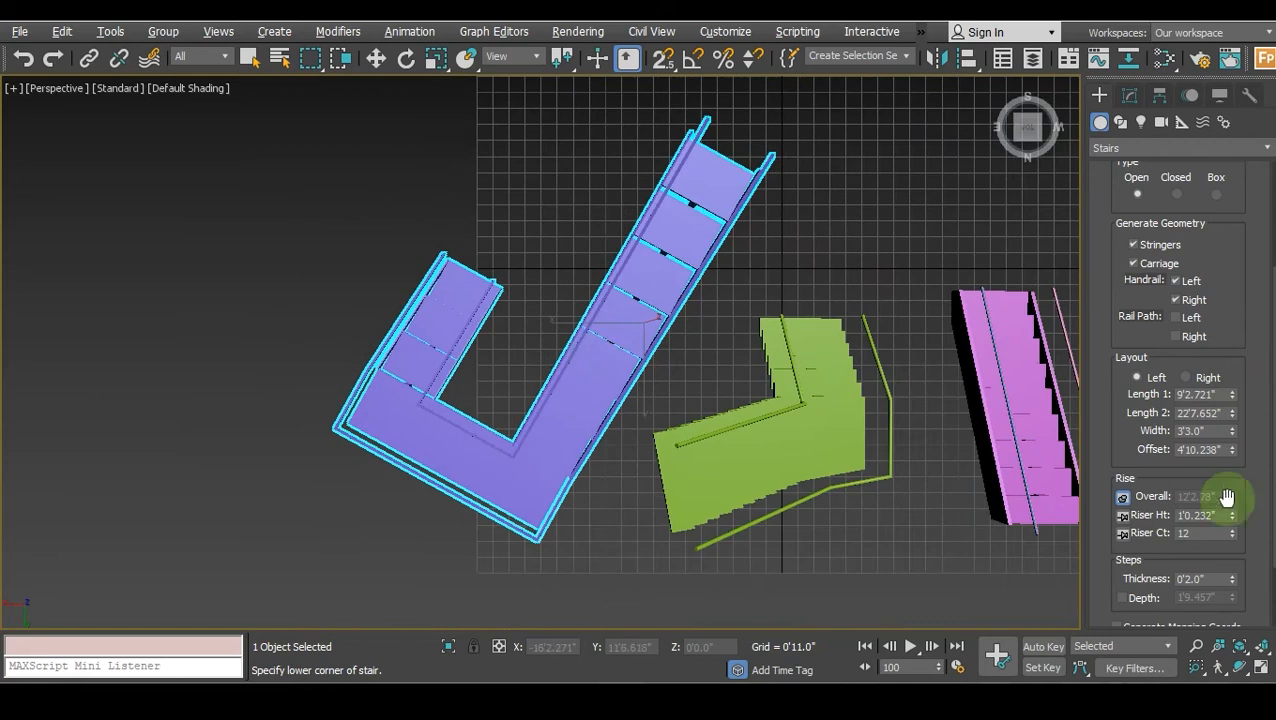
drag(1233, 408, 1224, 466)
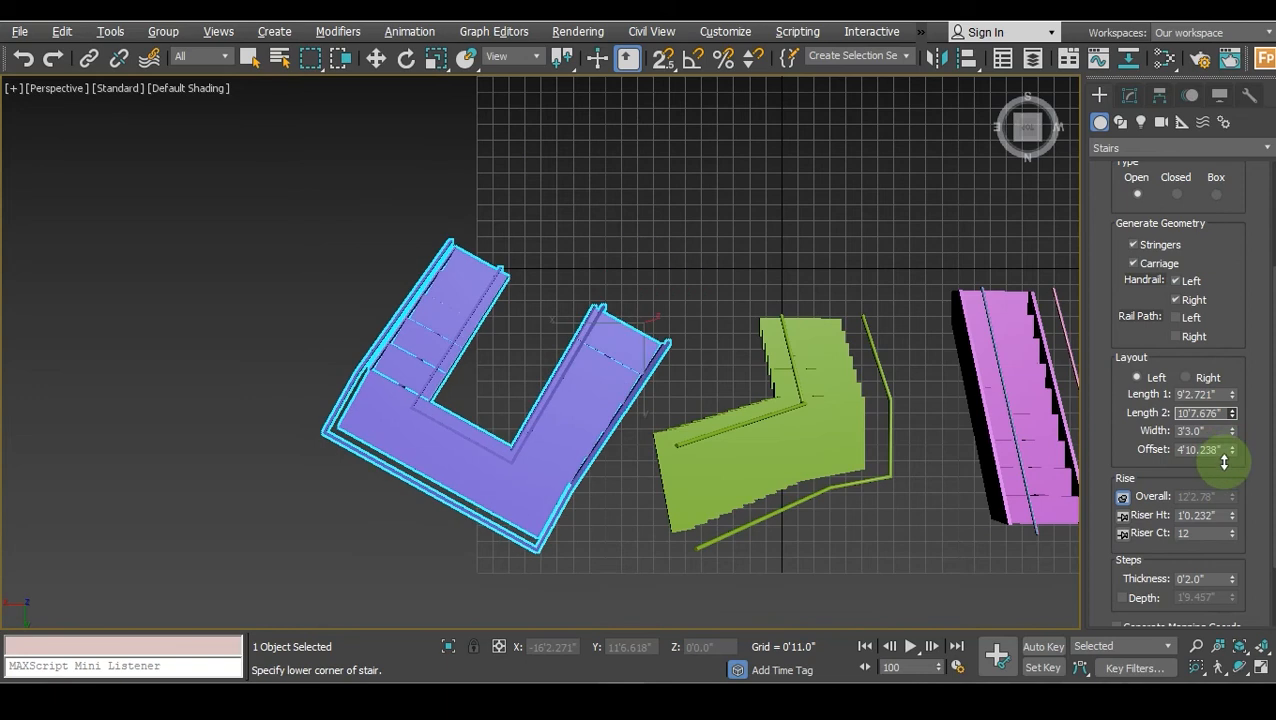
click(1237, 397)
drag(1237, 388, 1234, 353)
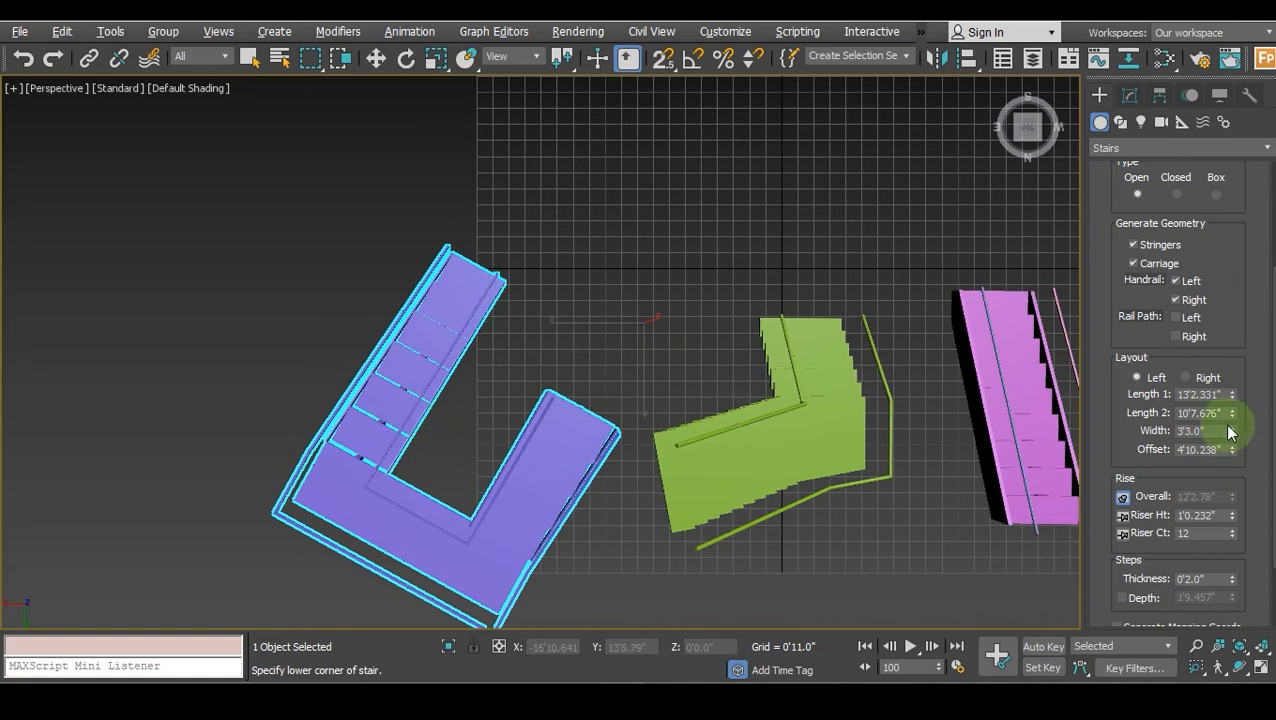
Widen the U-type stair to about 4'10.11" and reduce its offset to about 4'2.085".
drag(1232, 437, 1140, 298)
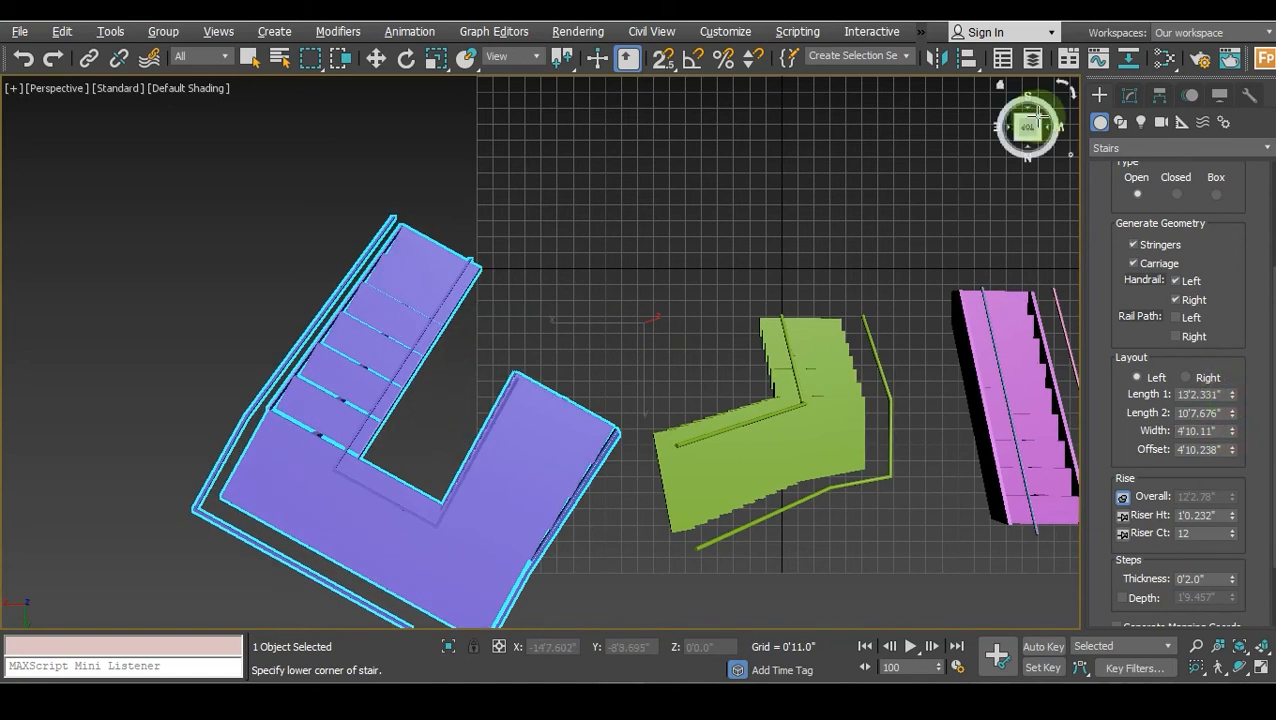
drag(1040, 118, 1025, 128)
scroll(584, 276, up, 4)
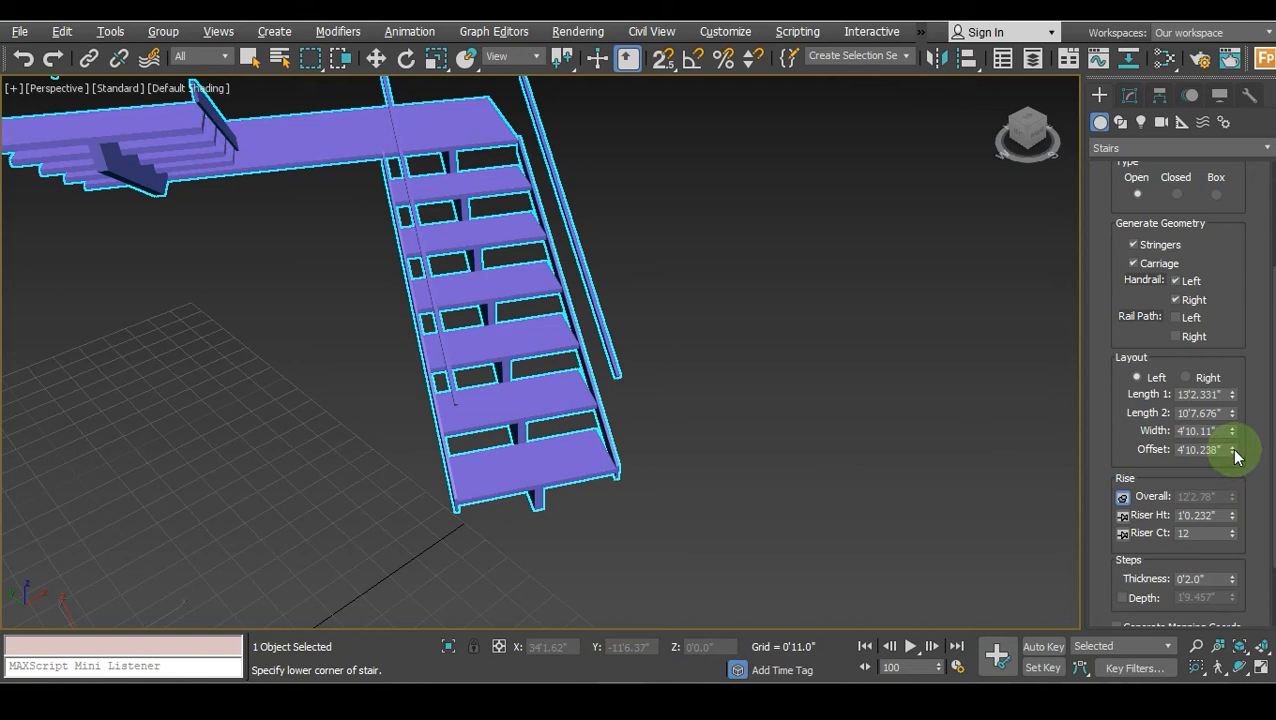
drag(1233, 417, 1227, 450)
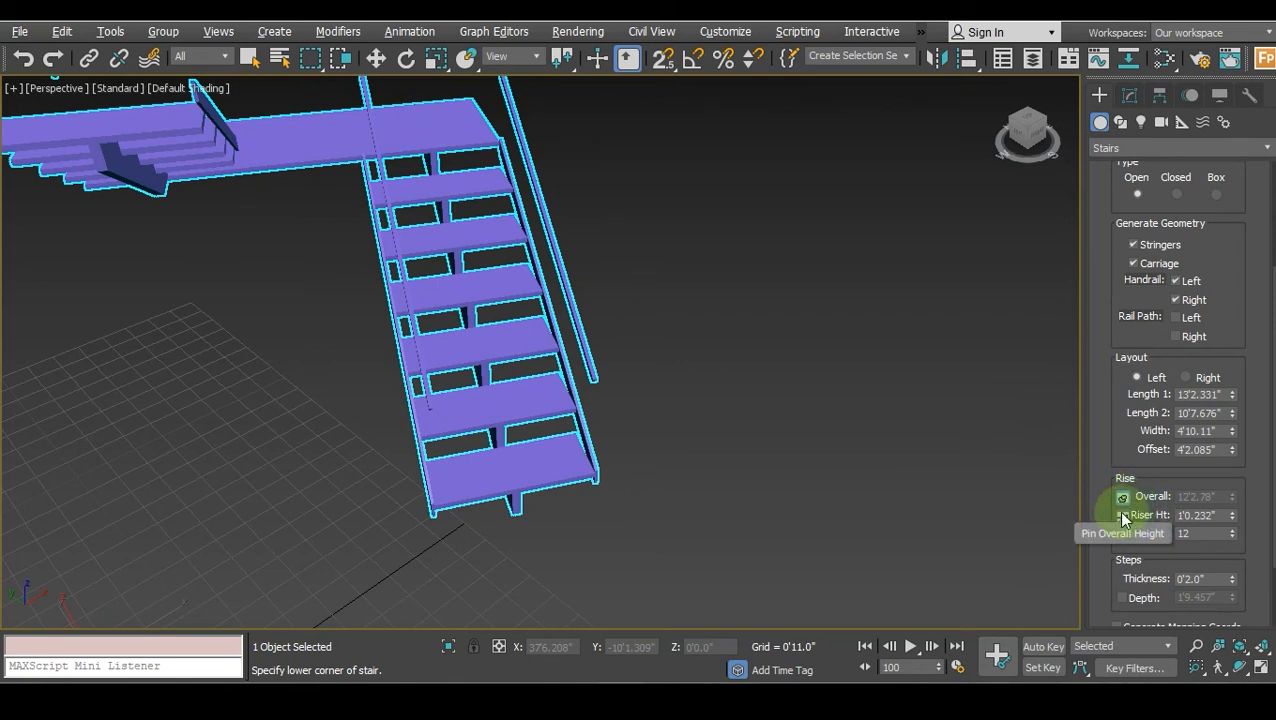
Try pinning the U-type stair's riser height and riser count in turn.
click(1122, 516)
mouse_move(1233, 496)
mouse_down()
mouse_move(1232, 447)
mouse_move(1233, 494)
mouse_up()
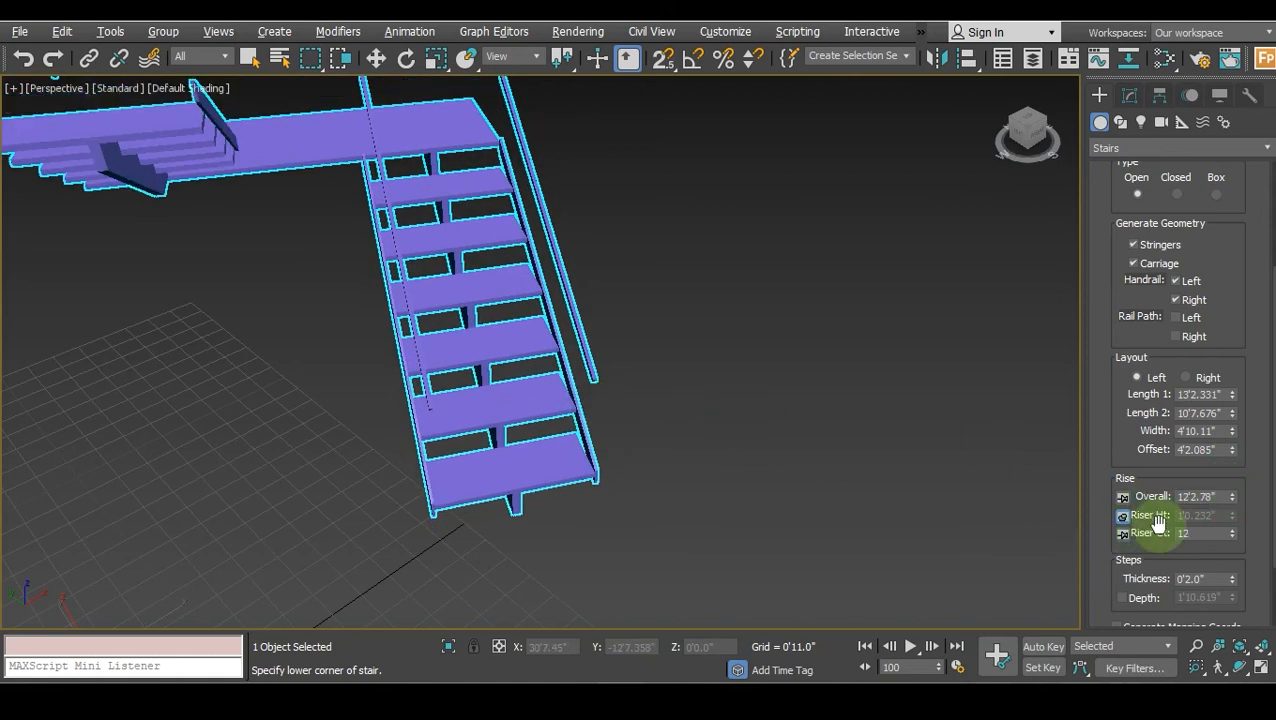
click(1123, 533)
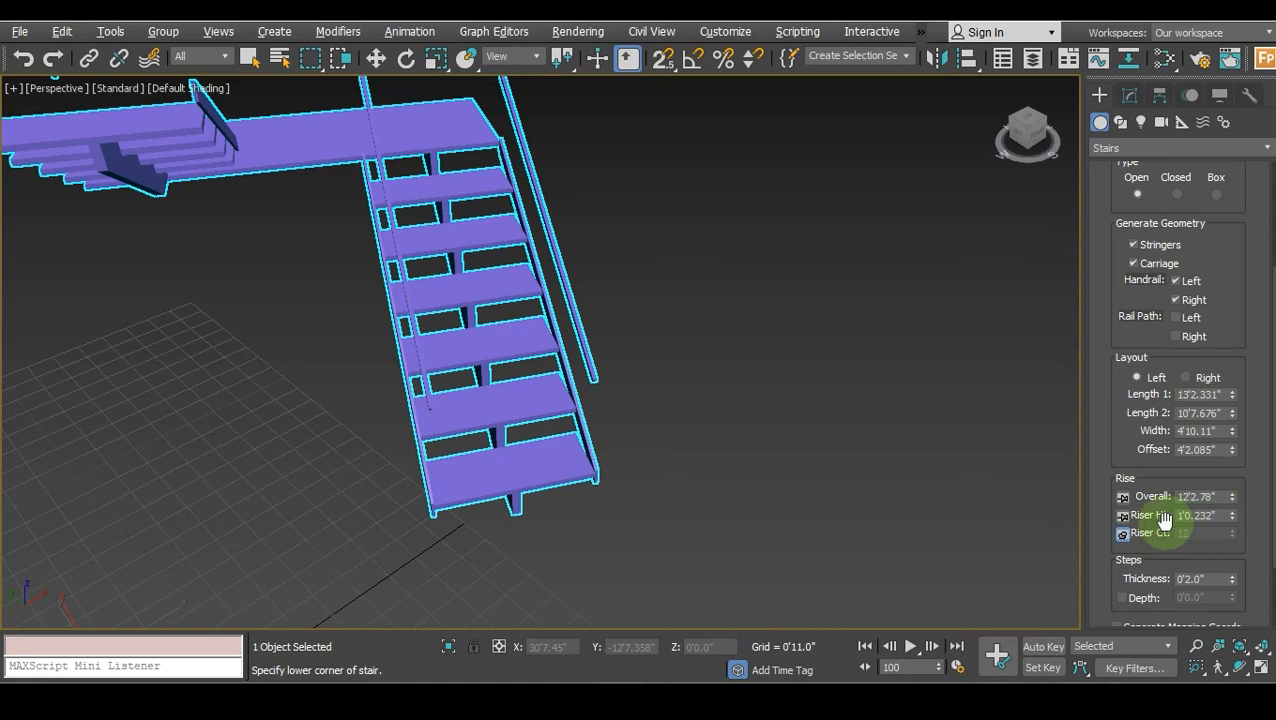
click(1123, 517)
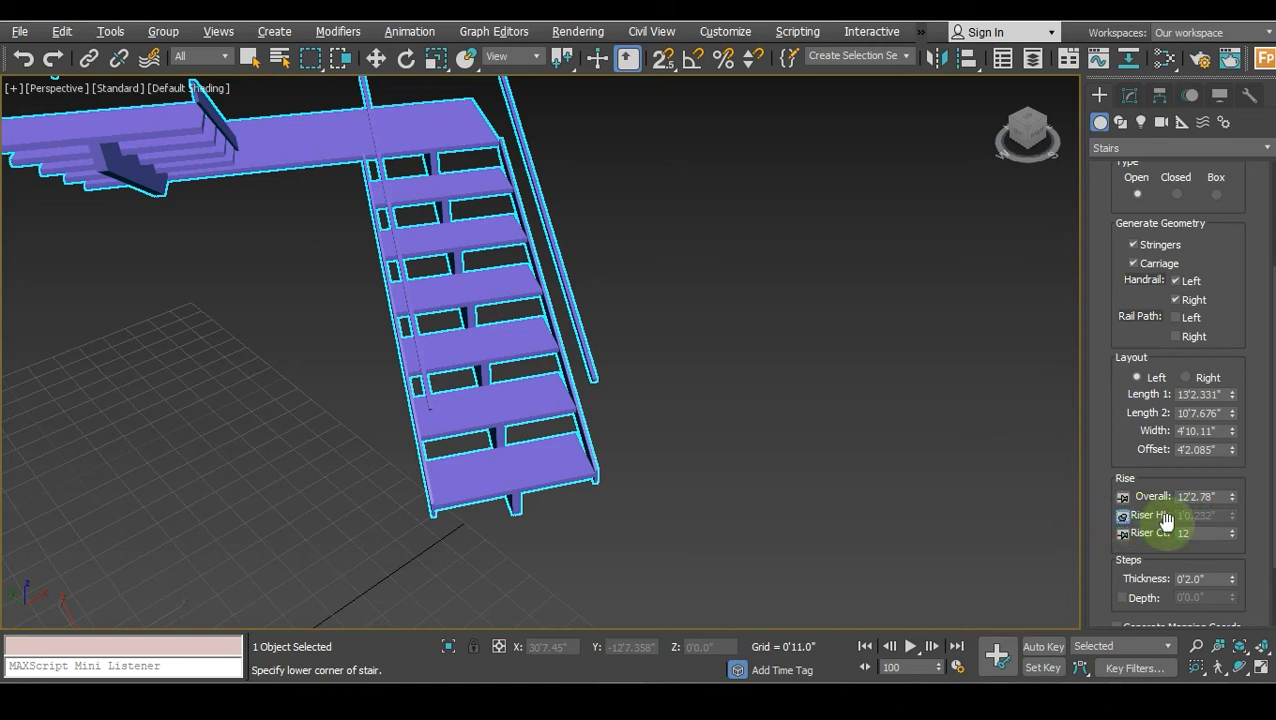
Pin the U-type stair's riser count and set the riser height to 6".
click(1124, 535)
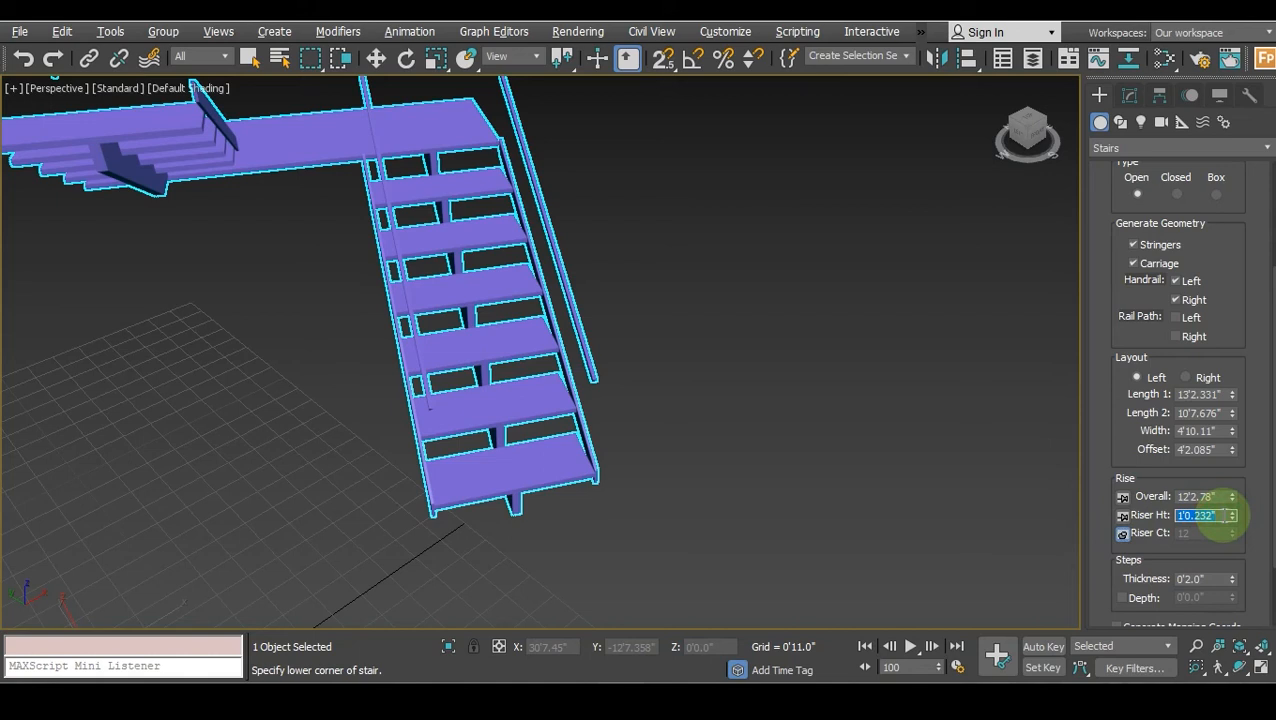
key(Return)
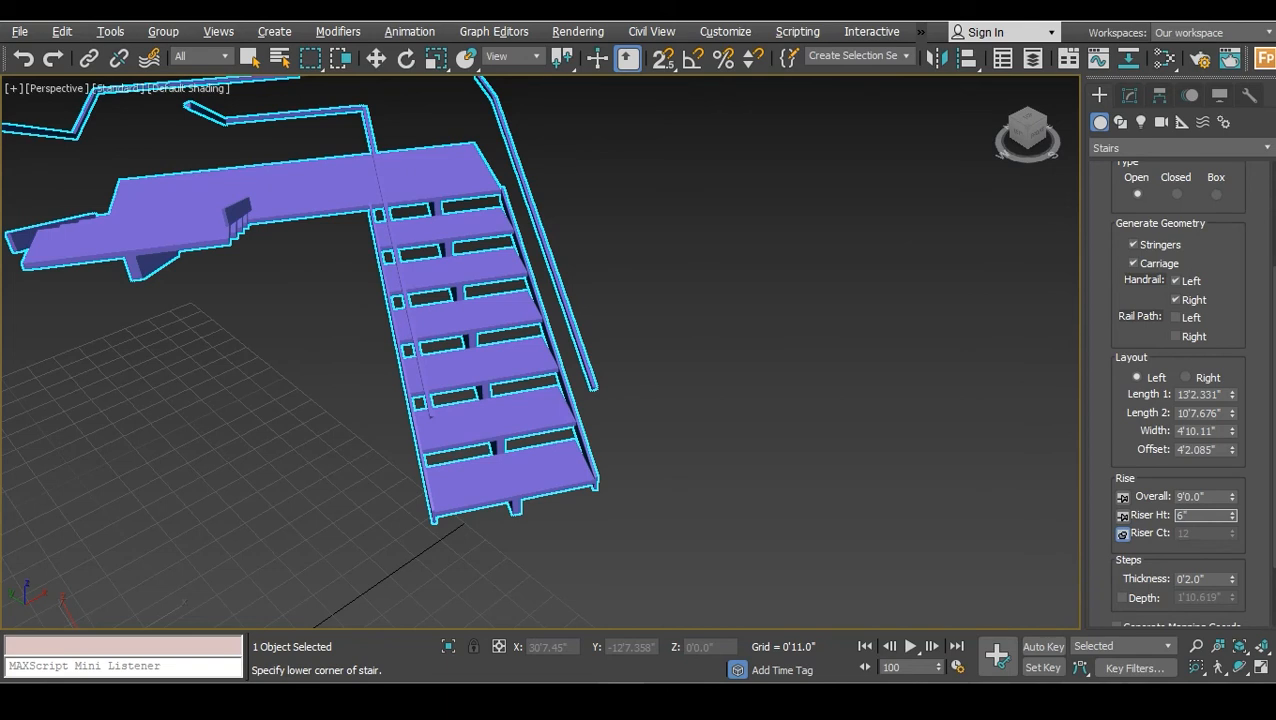
text(6")
key(Return)
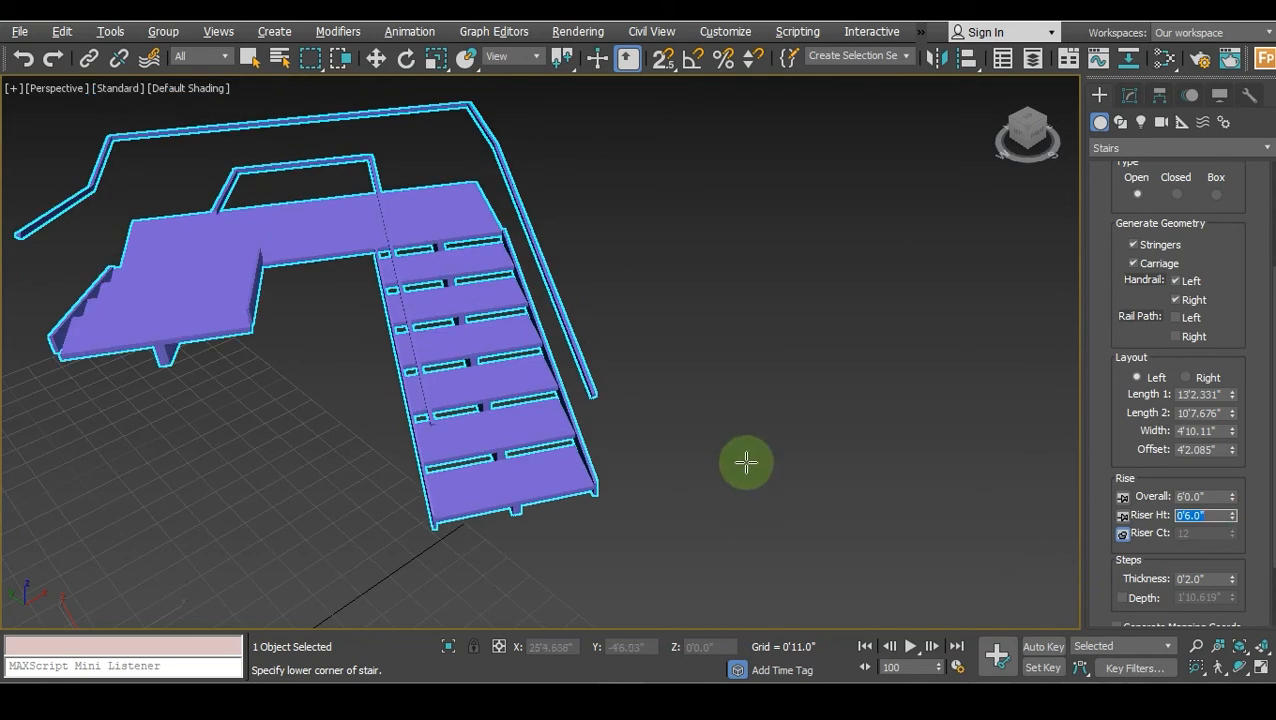
scroll(745, 460, down, 3)
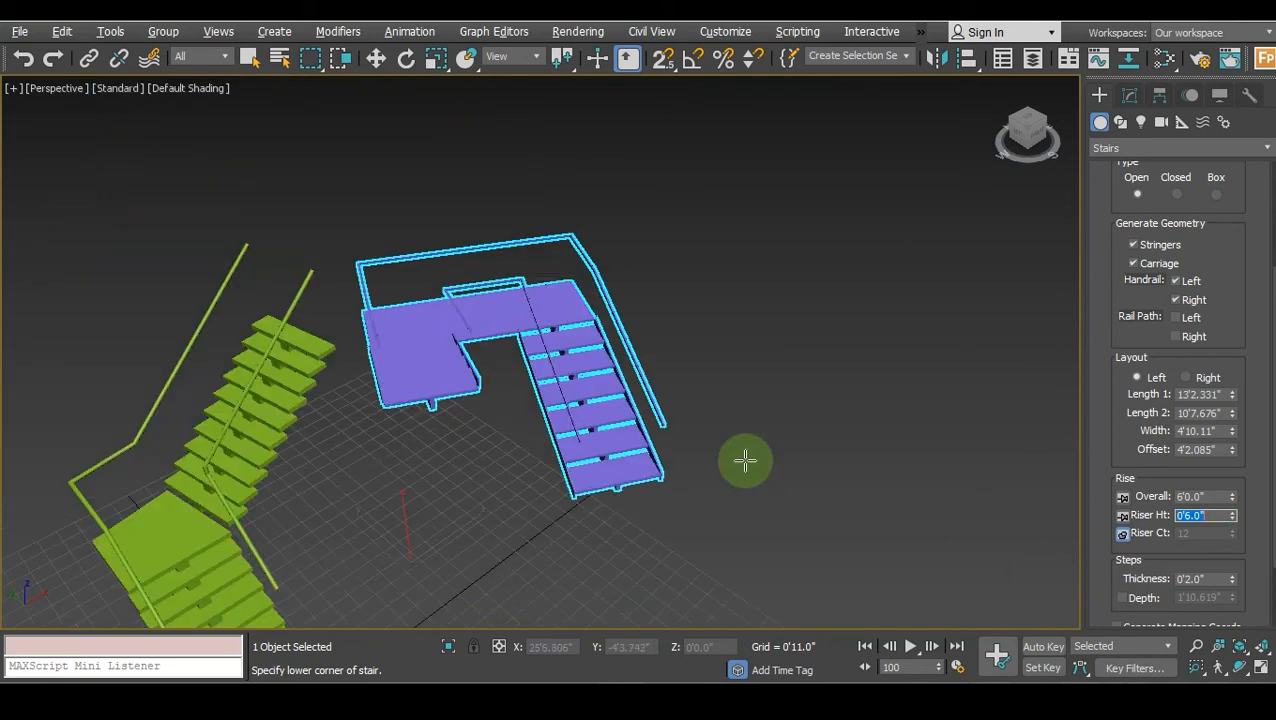
Pin the U-type stair's riser height and raise the riser count to 25.
click(1122, 515)
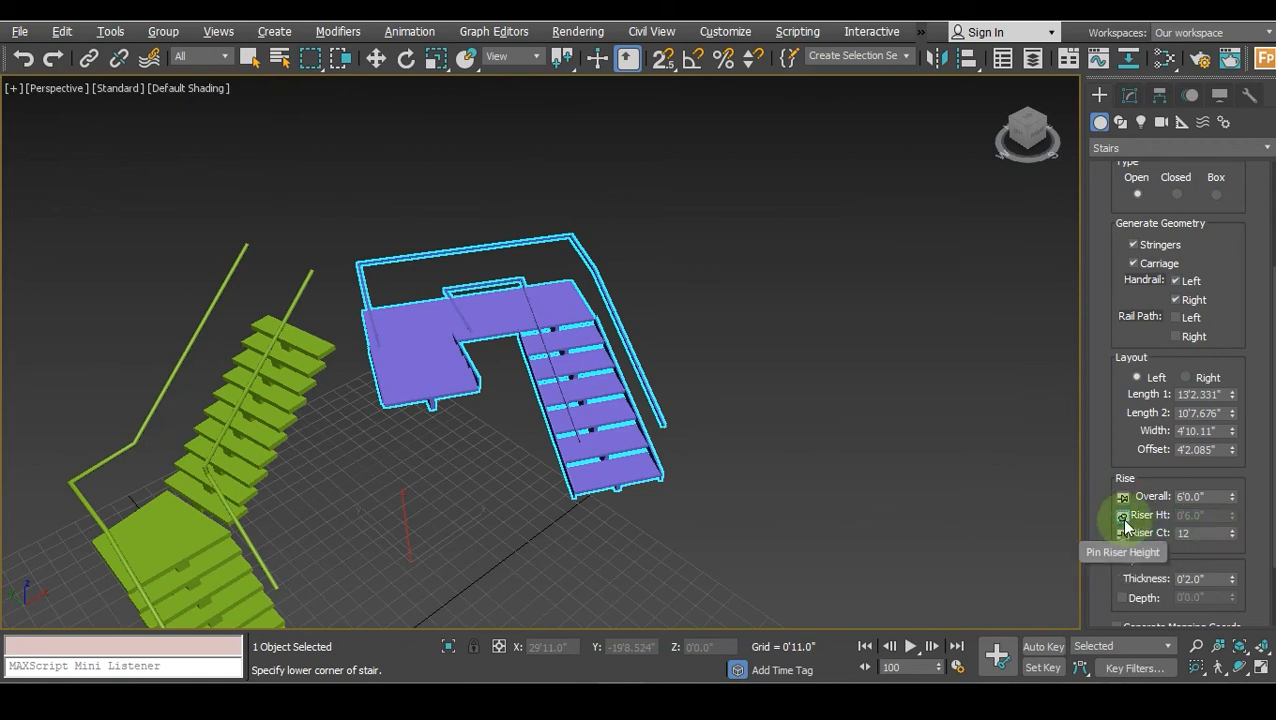
click(1231, 531)
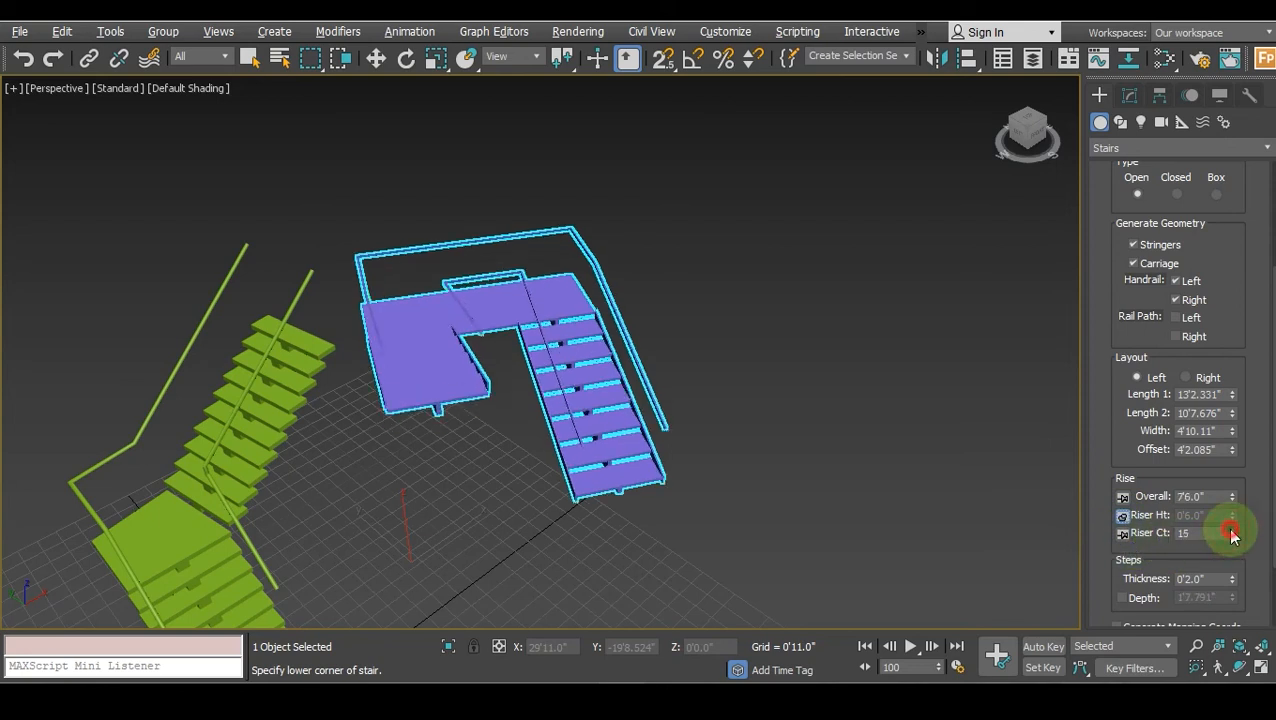
click(1231, 531)
click(1231, 531)
click(1231, 531)
click(1231, 531)
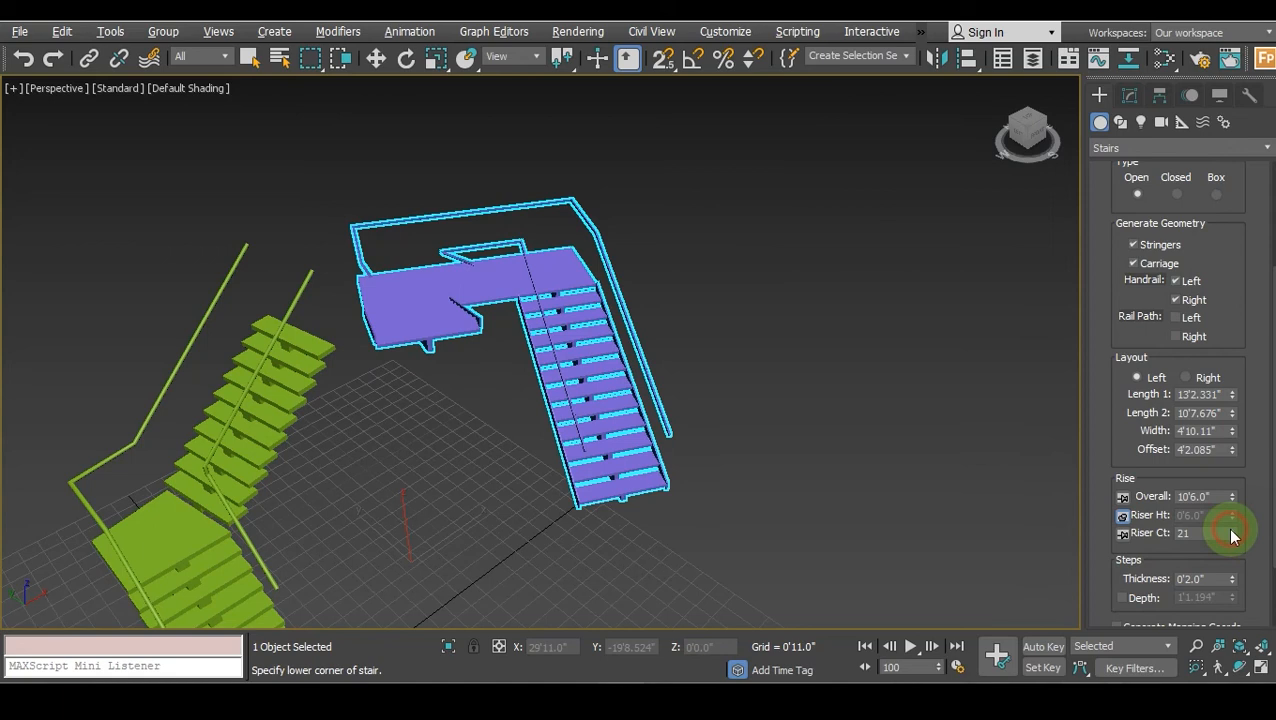
click(1231, 531)
click(1231, 531)
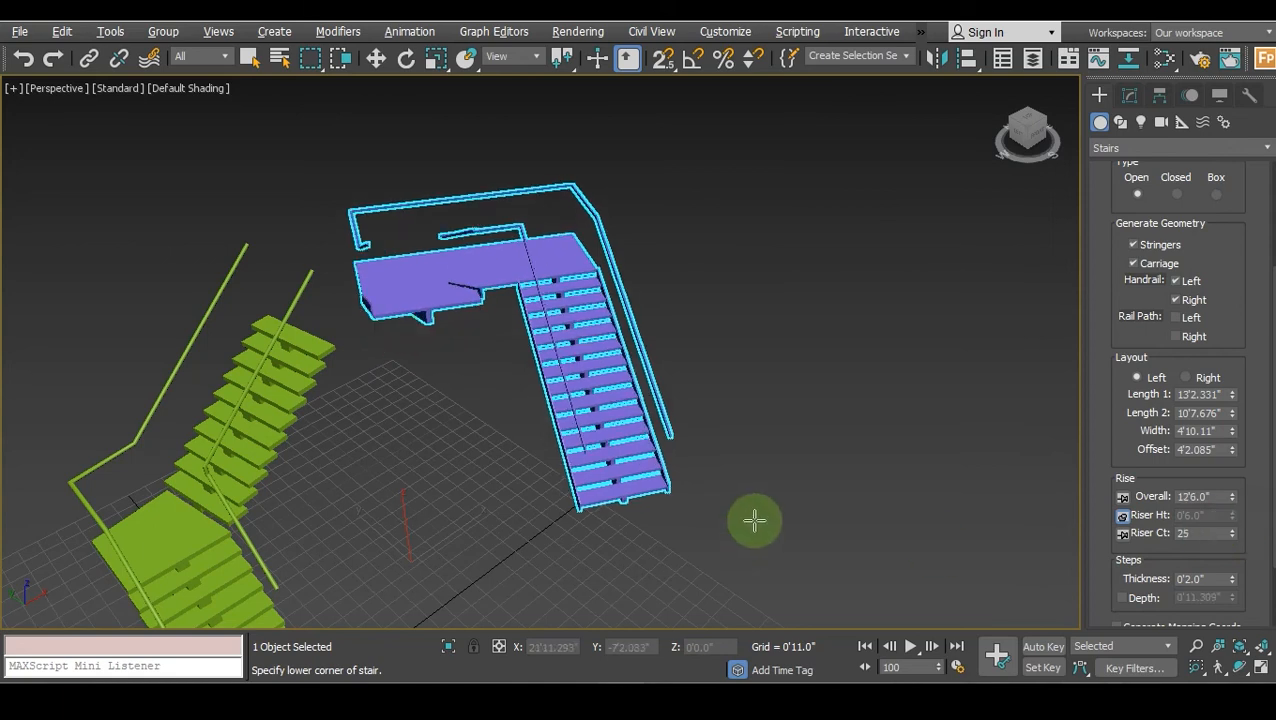
Thicken the U-type stair's steps to about 2.82" and enable a custom step depth of about 1'0.679".
scroll(1240, 556, down, 2)
scroll(612, 485, up, 8)
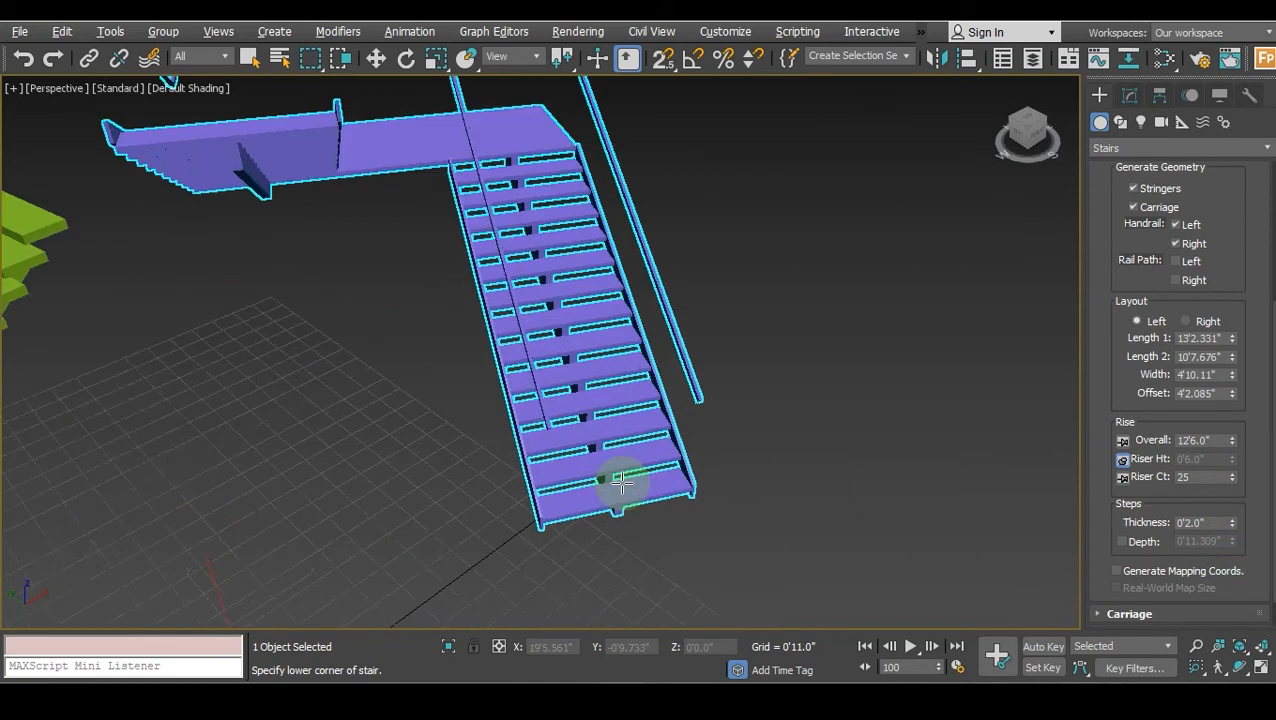
drag(1233, 524, 1230, 478)
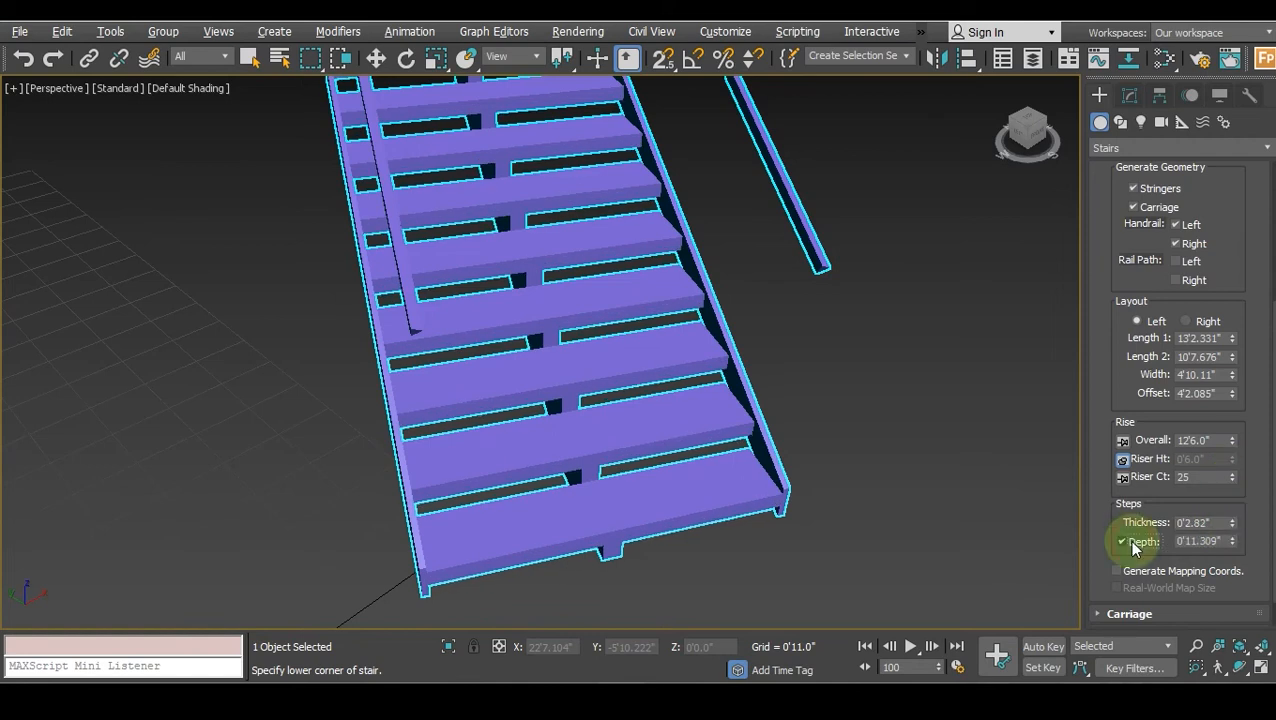
mouse_move(1230, 546)
mouse_down()
mouse_move(1230, 484)
mouse_move(1225, 539)
mouse_up()
scroll(984, 530, down, 5)
scroll(925, 535, up, 5)
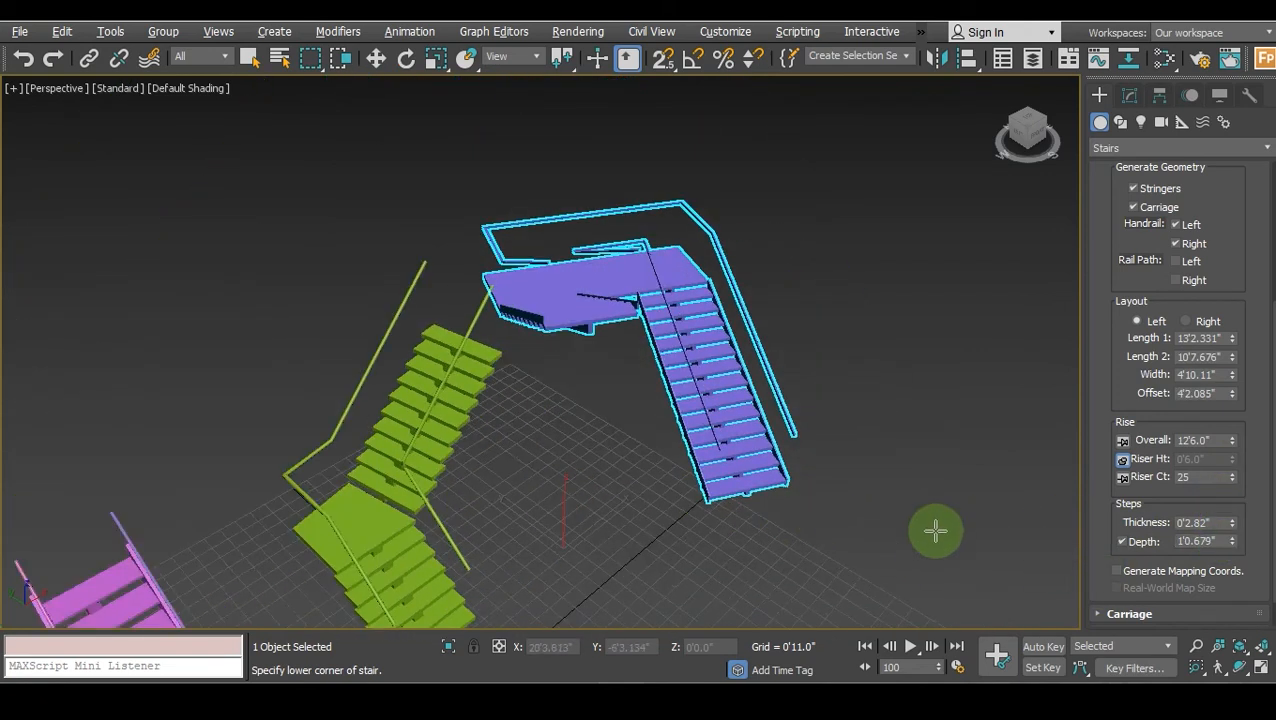
Show the U-type stair's carriage, railing and stringer parameters and increase the stringer depth to about 1'0.06".
click(1101, 613)
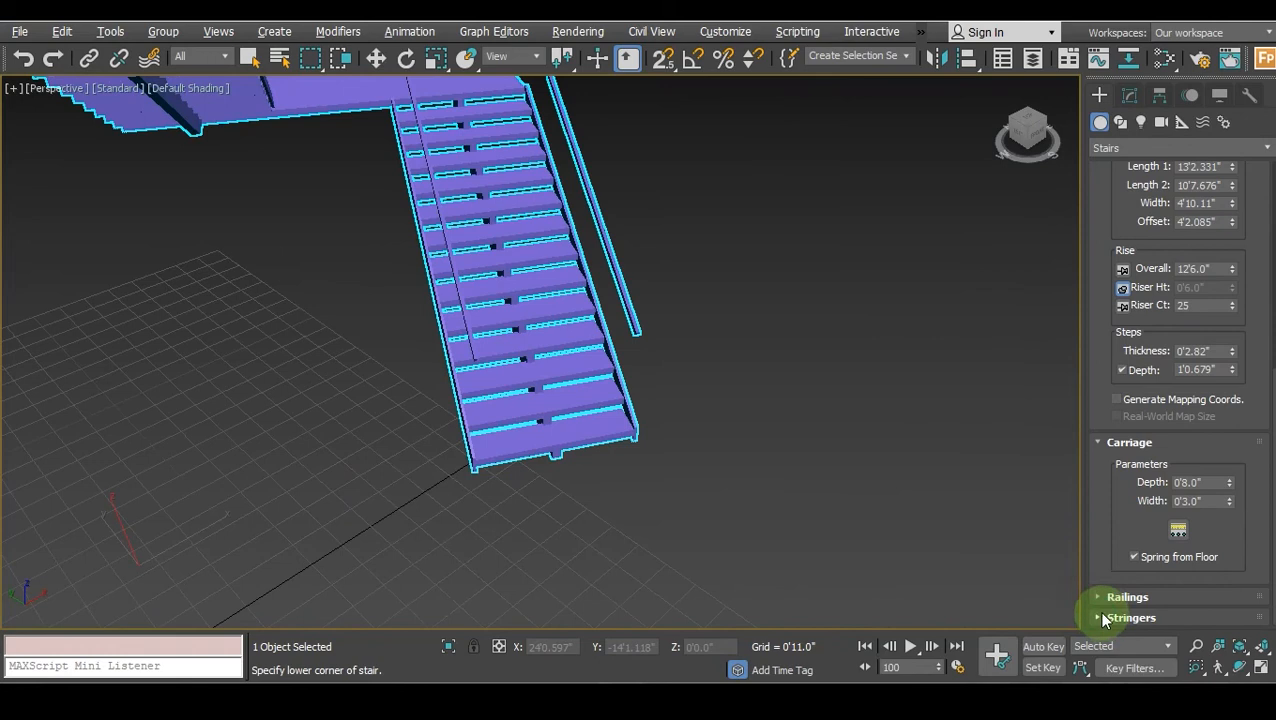
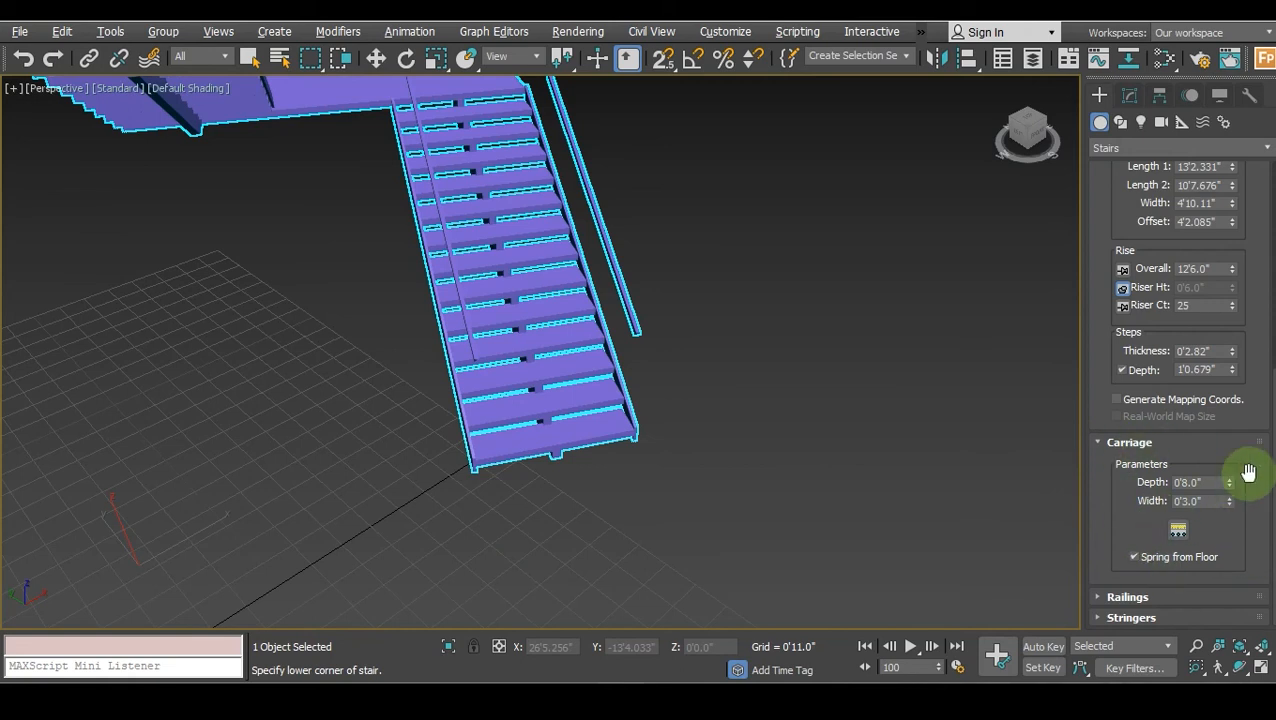
click(1092, 596)
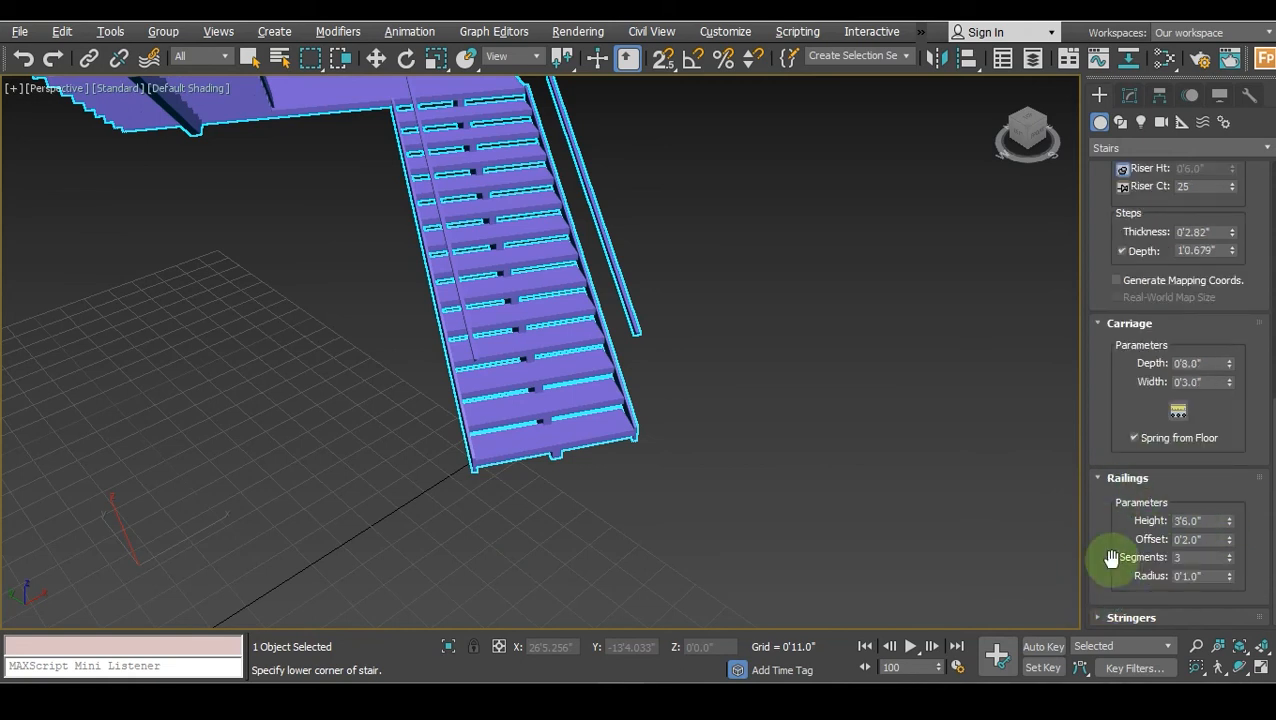
click(1125, 615)
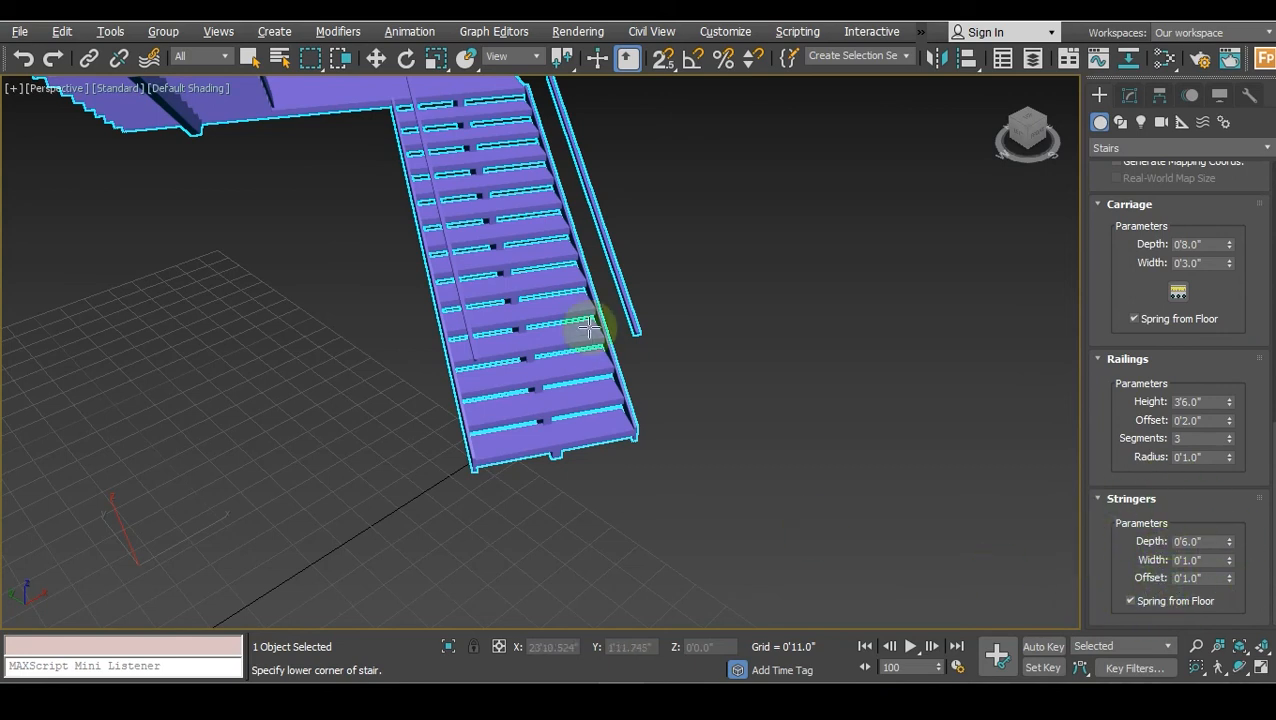
scroll(618, 405, up, 6)
drag(1229, 541, 1221, 440)
scroll(735, 450, down, 8)
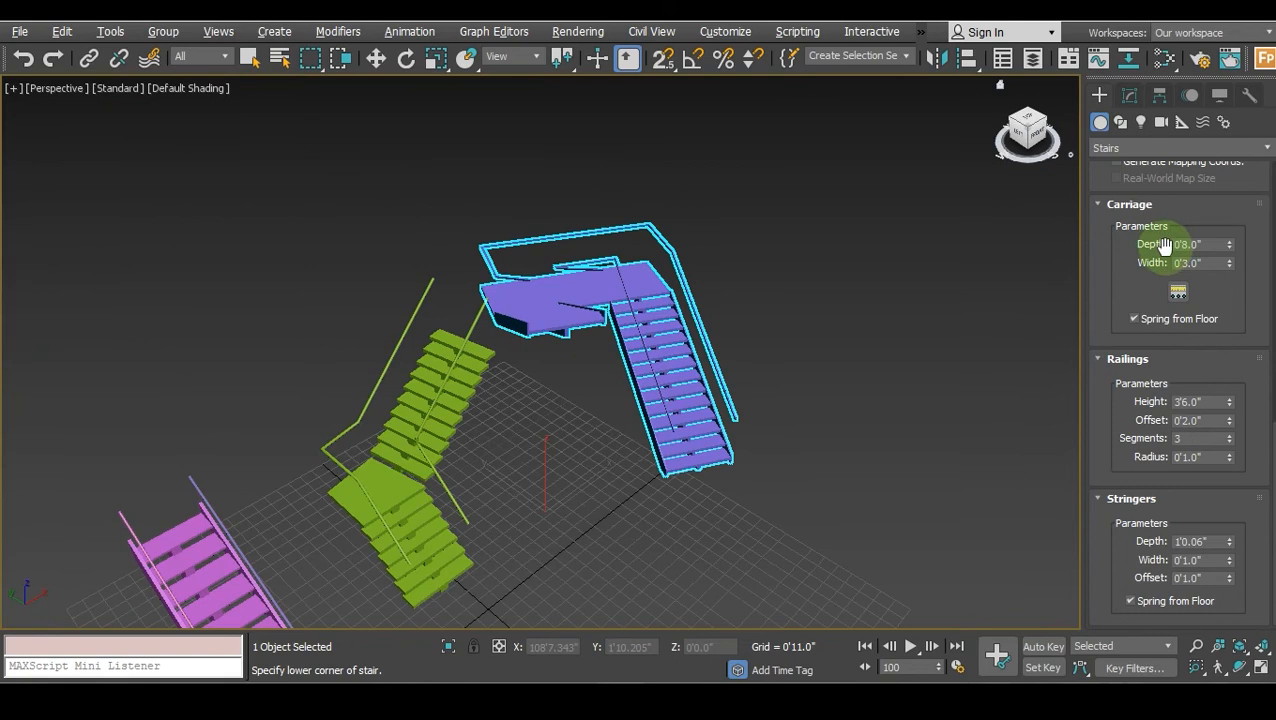
Create an open spiral stair beside the U-type stair with a radius of about 10'5.58".
scroll(1185, 253, up, 5)
scroll(1247, 285, up, 8)
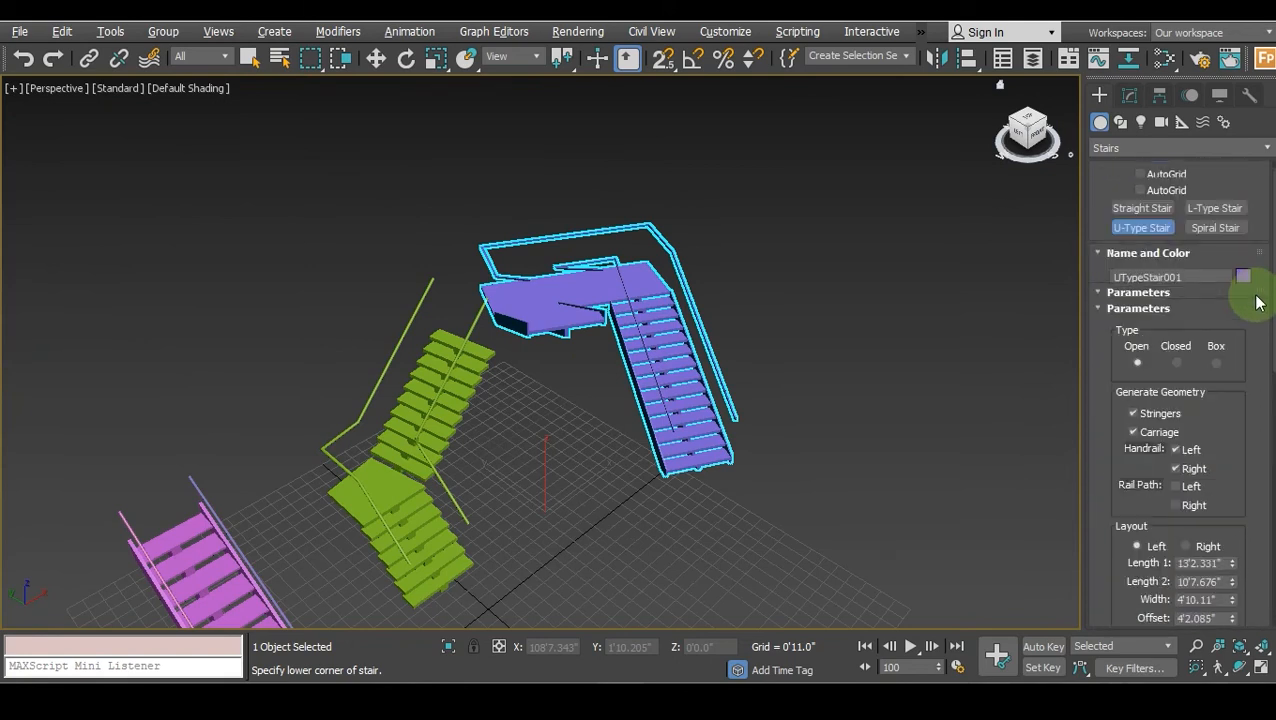
click(1204, 229)
click(1022, 138)
drag(1022, 138, 1014, 140)
middle_drag(908, 438, 760, 371)
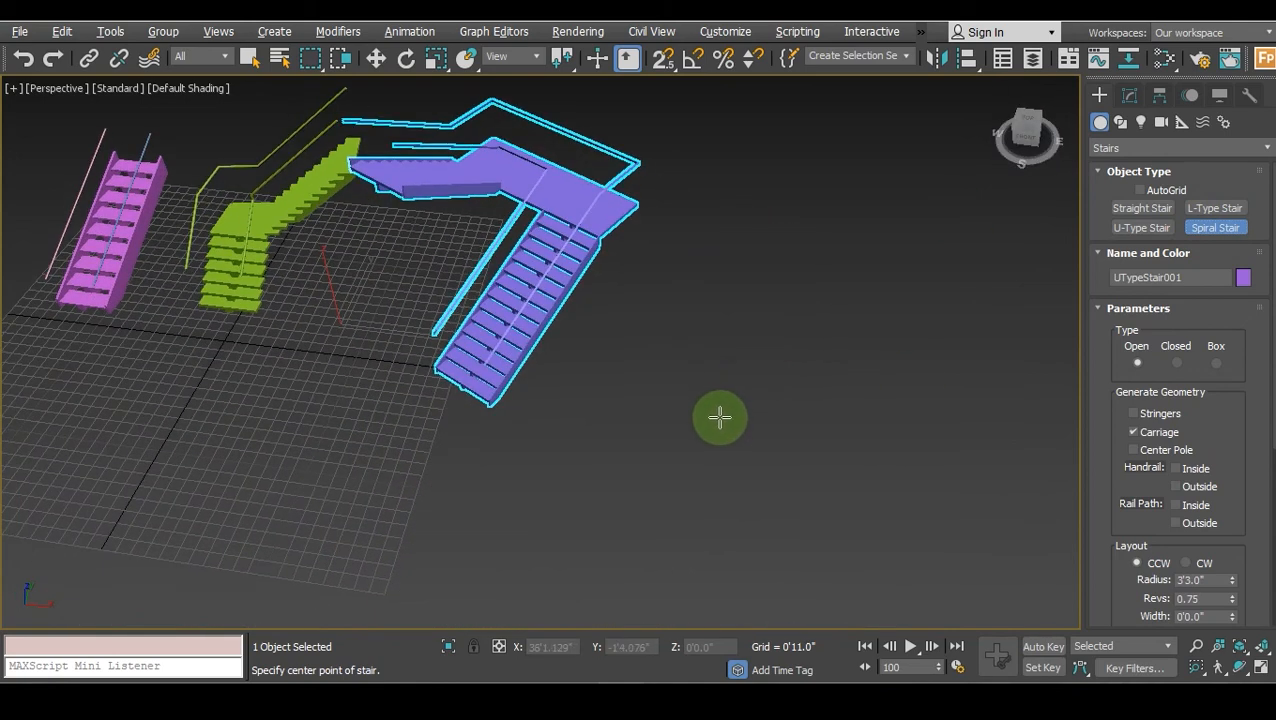
drag(700, 421, 833, 376)
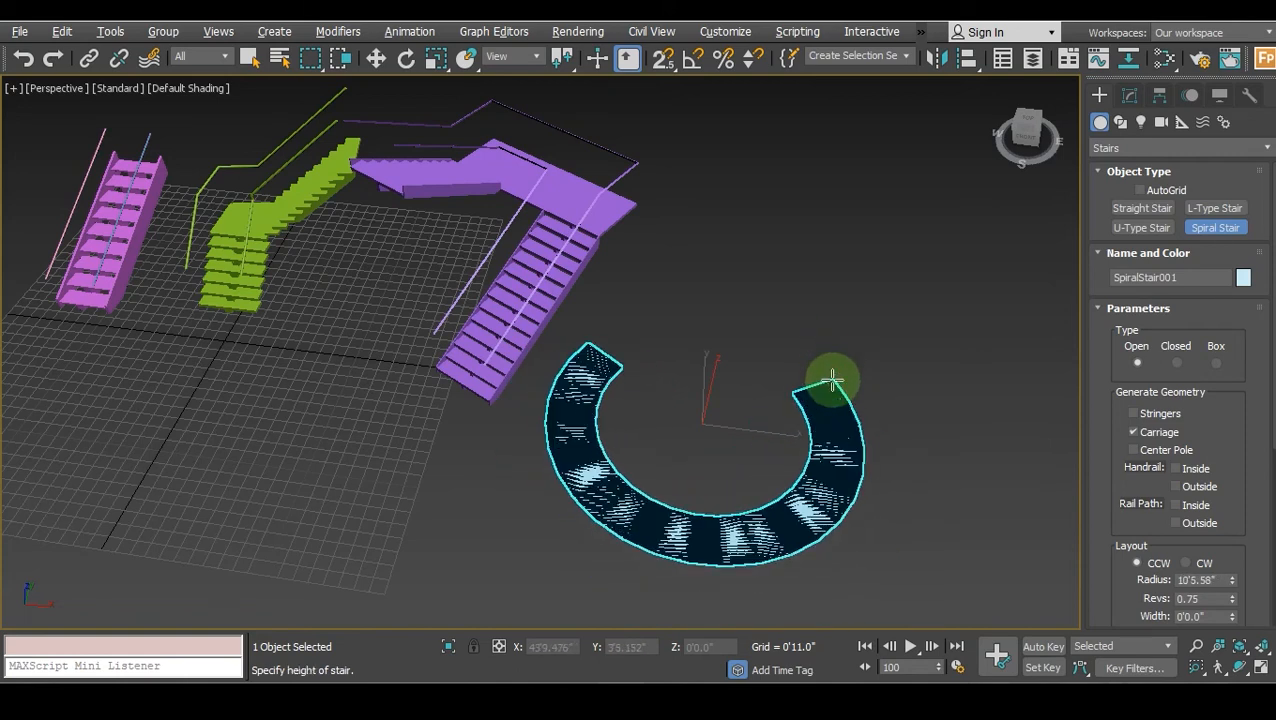
click(825, 151)
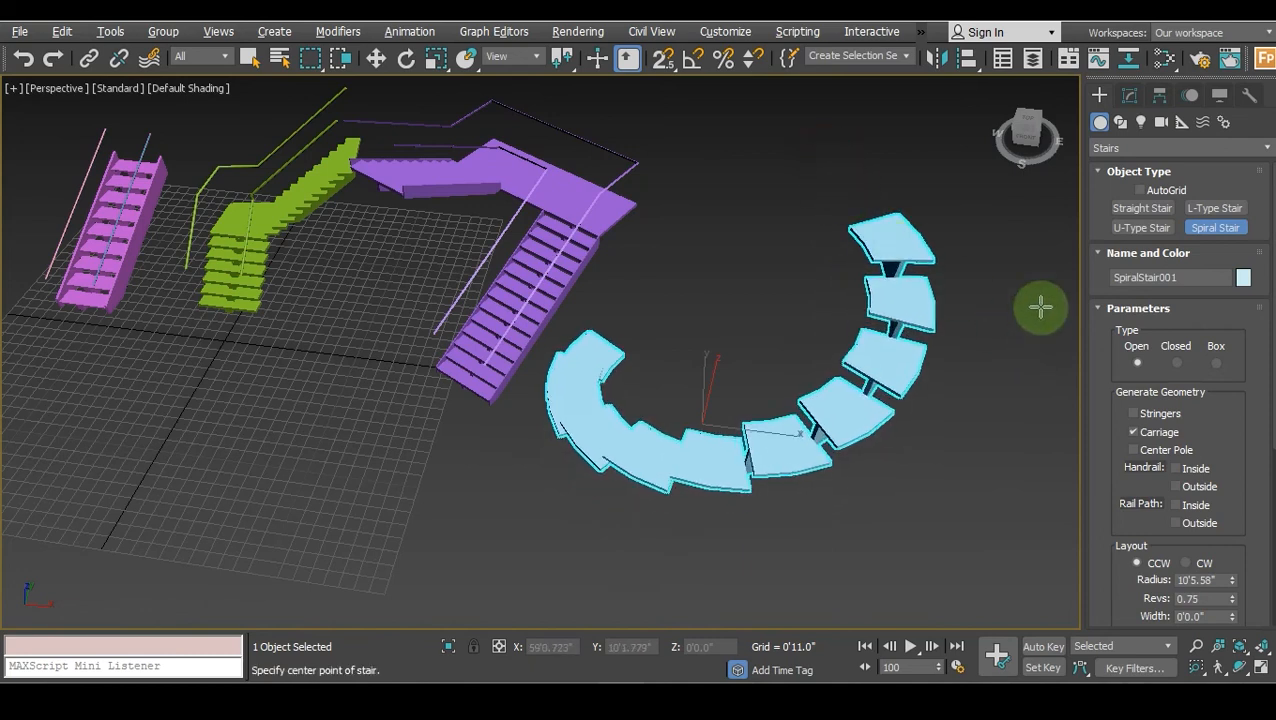
Try the Closed and Box types on the spiral stair and return it to Open.
drag(1022, 130, 1056, 124)
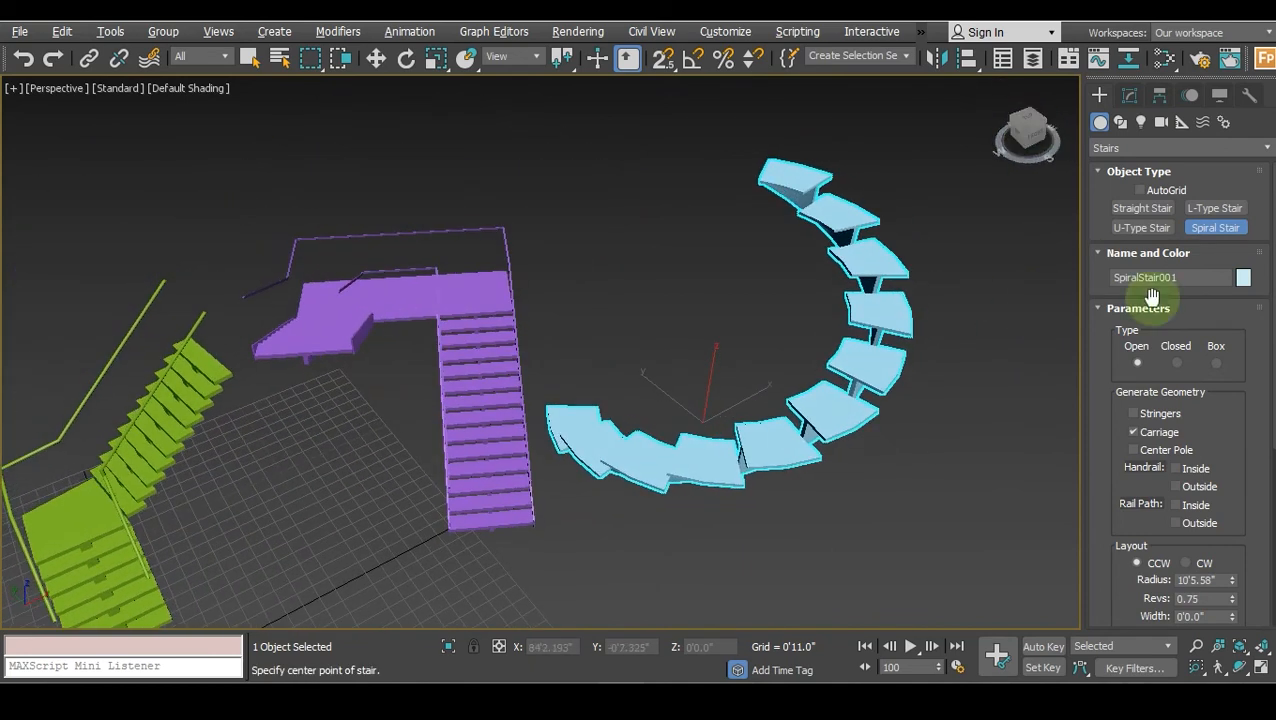
click(1179, 364)
click(1216, 364)
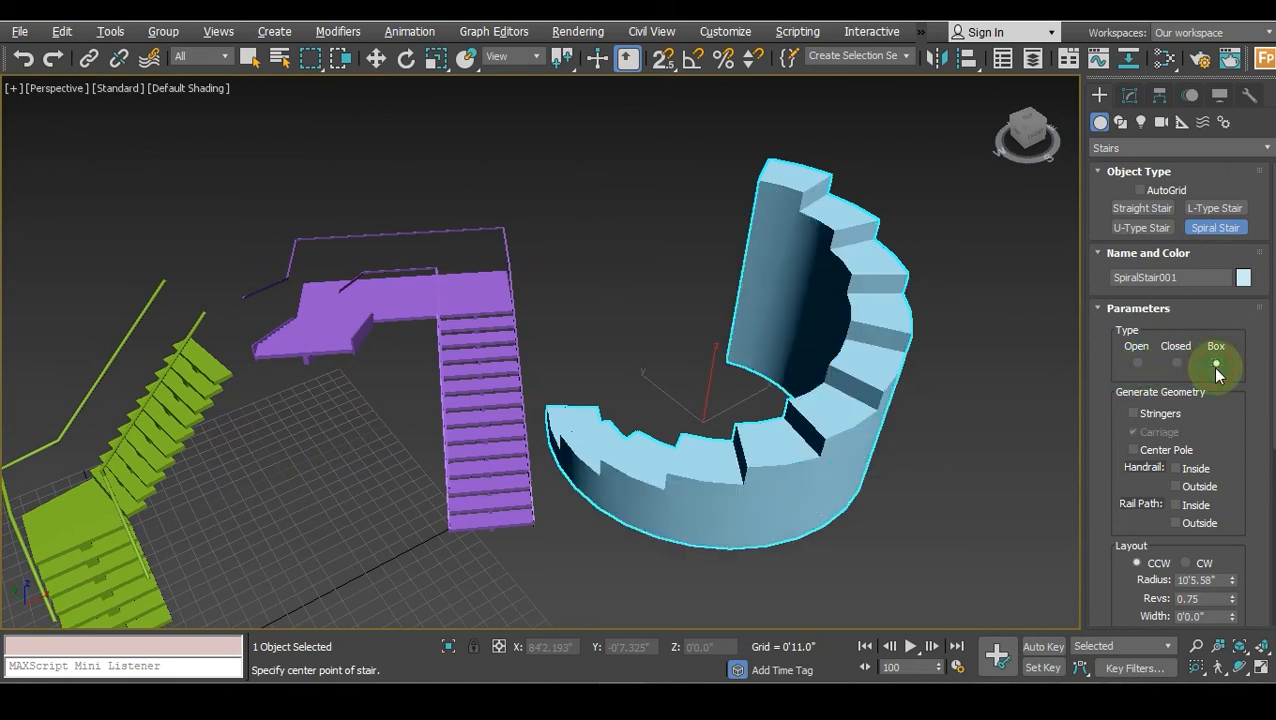
click(1137, 364)
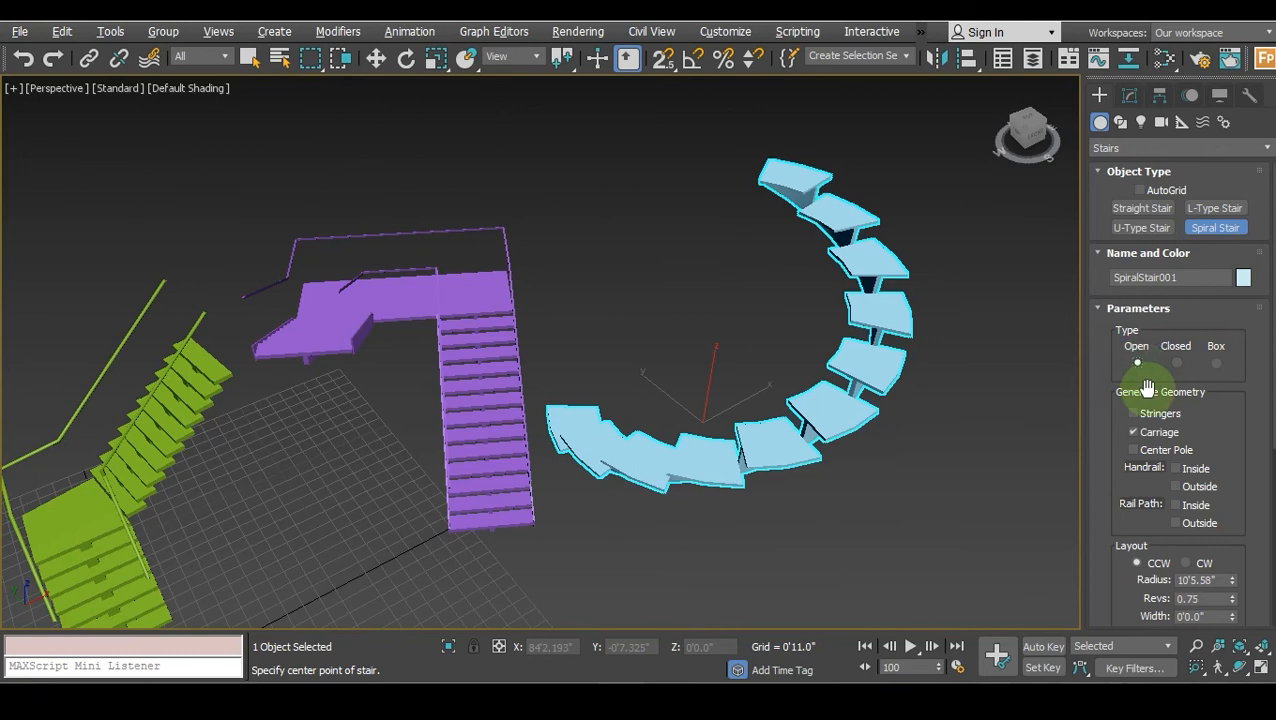
Add stringers and a center pole to the spiral stair.
click(1134, 414)
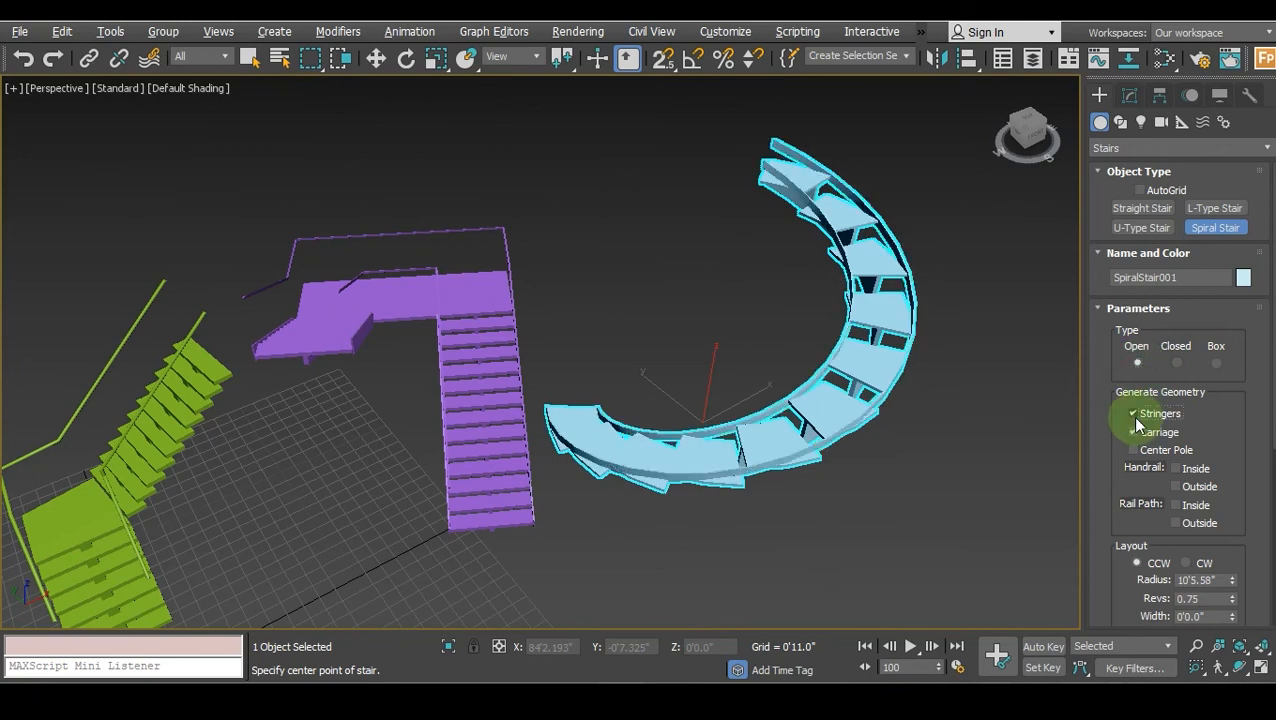
scroll(914, 258, up, 8)
scroll(917, 293, down, 7)
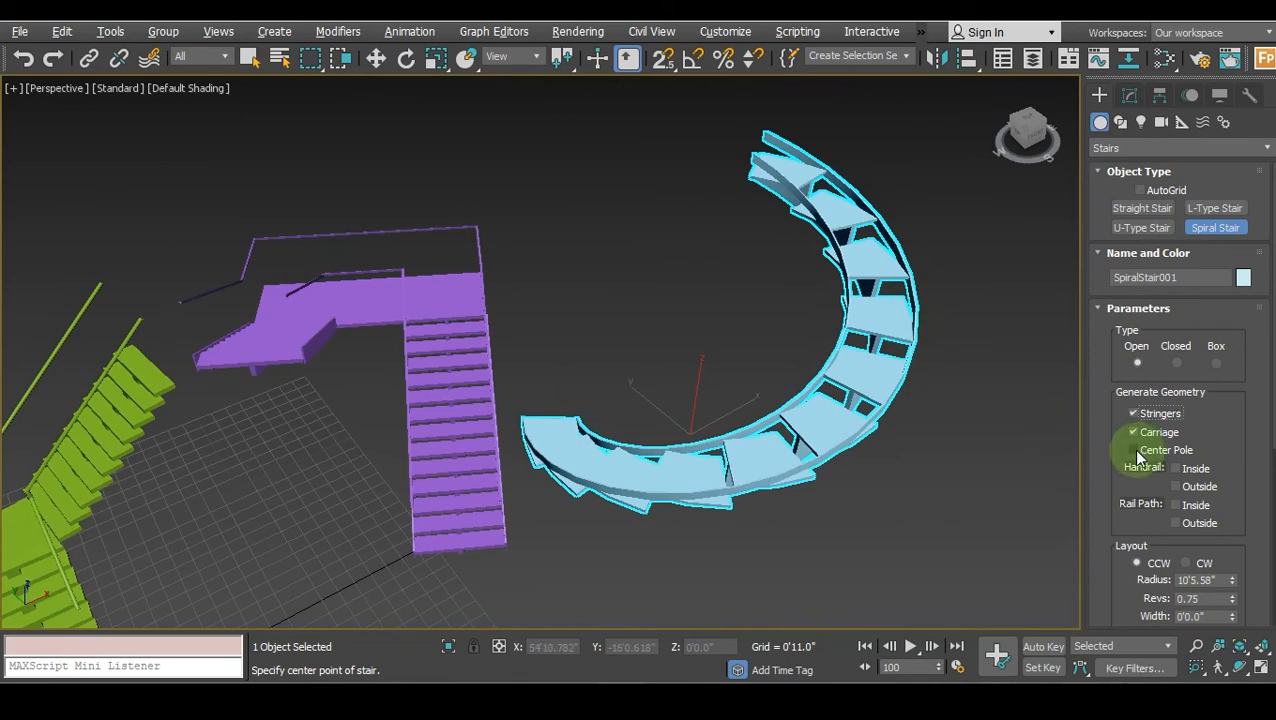
click(1134, 451)
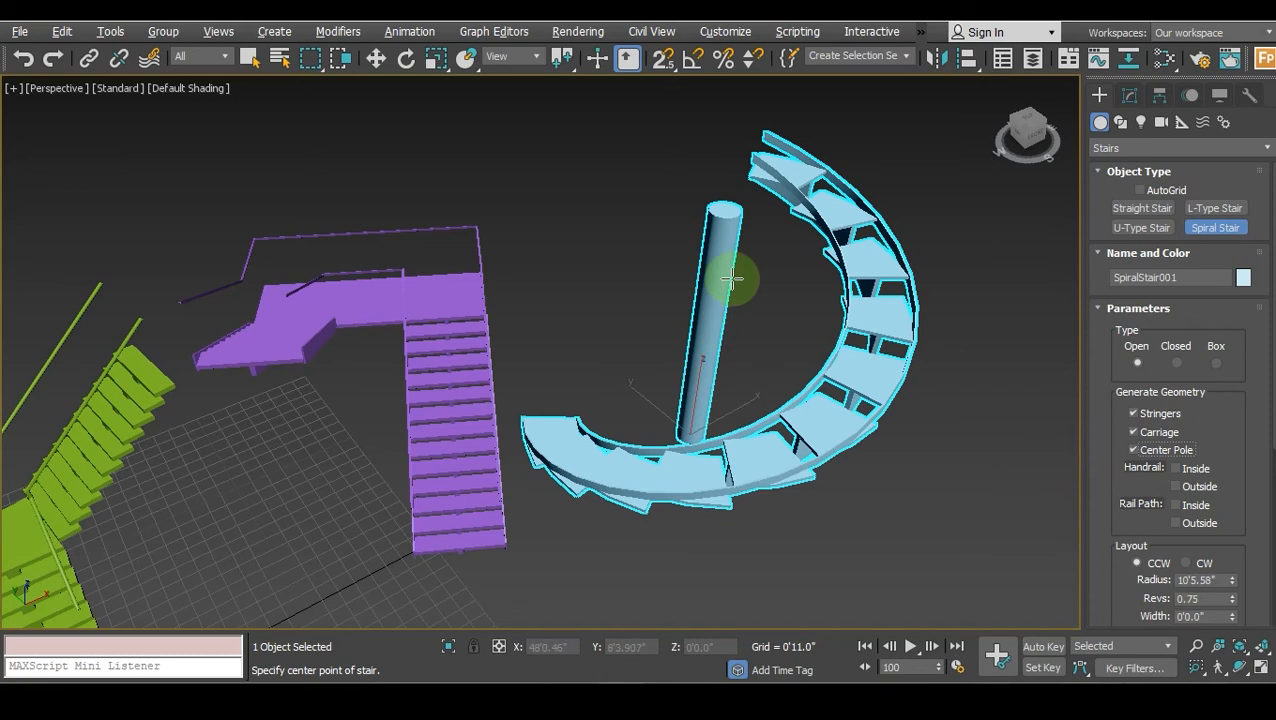
Add inside and outside handrails to the spiral stair and switch its layout to clockwise.
click(1176, 469)
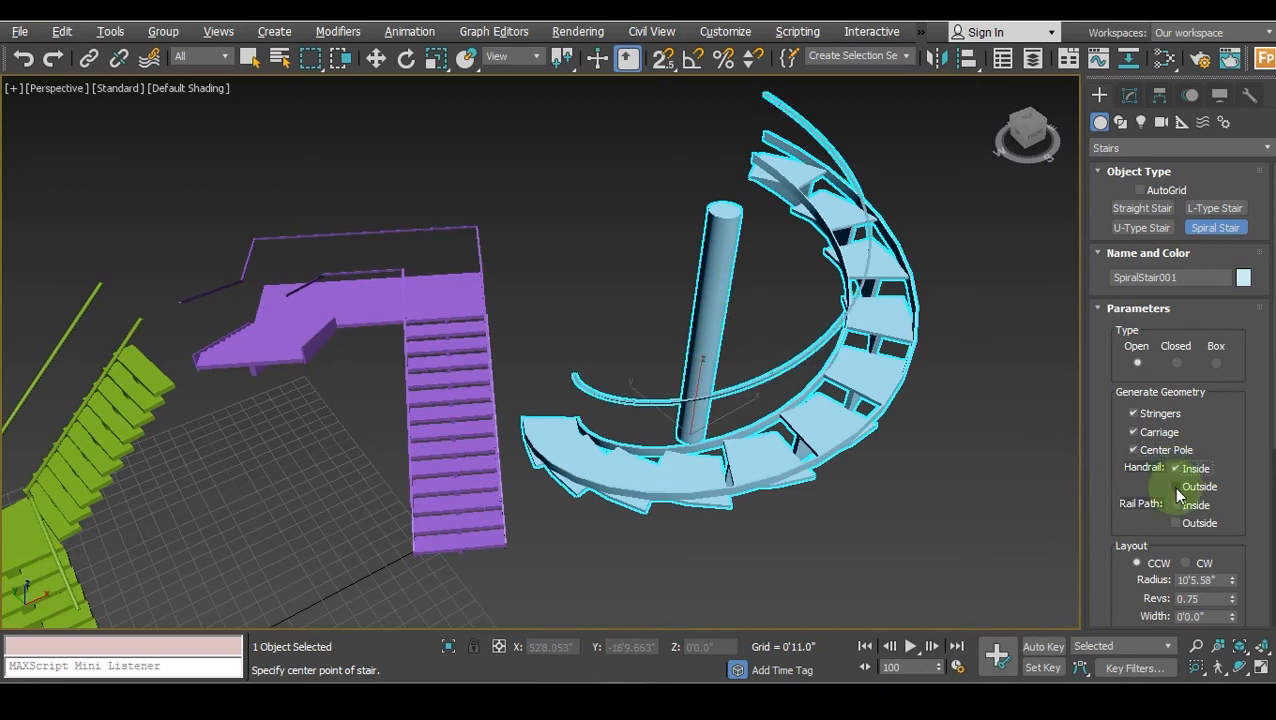
click(1177, 487)
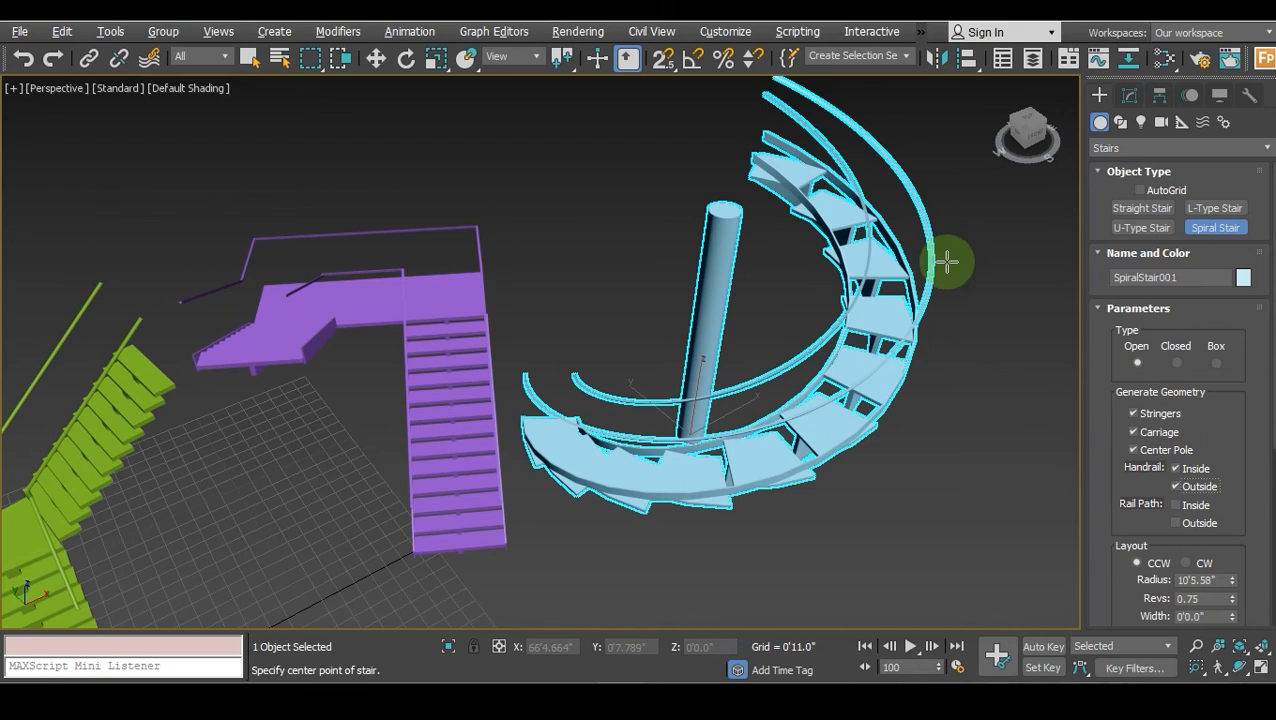
scroll(1188, 525, down, 3)
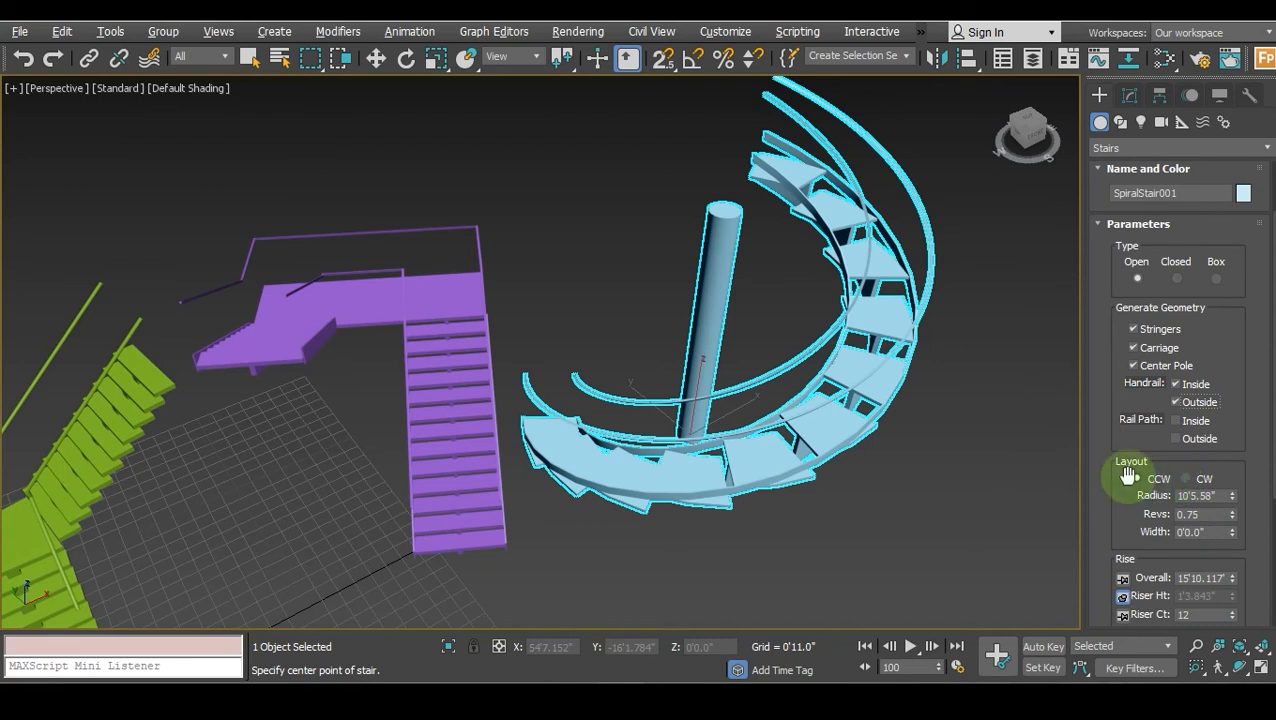
click(1187, 479)
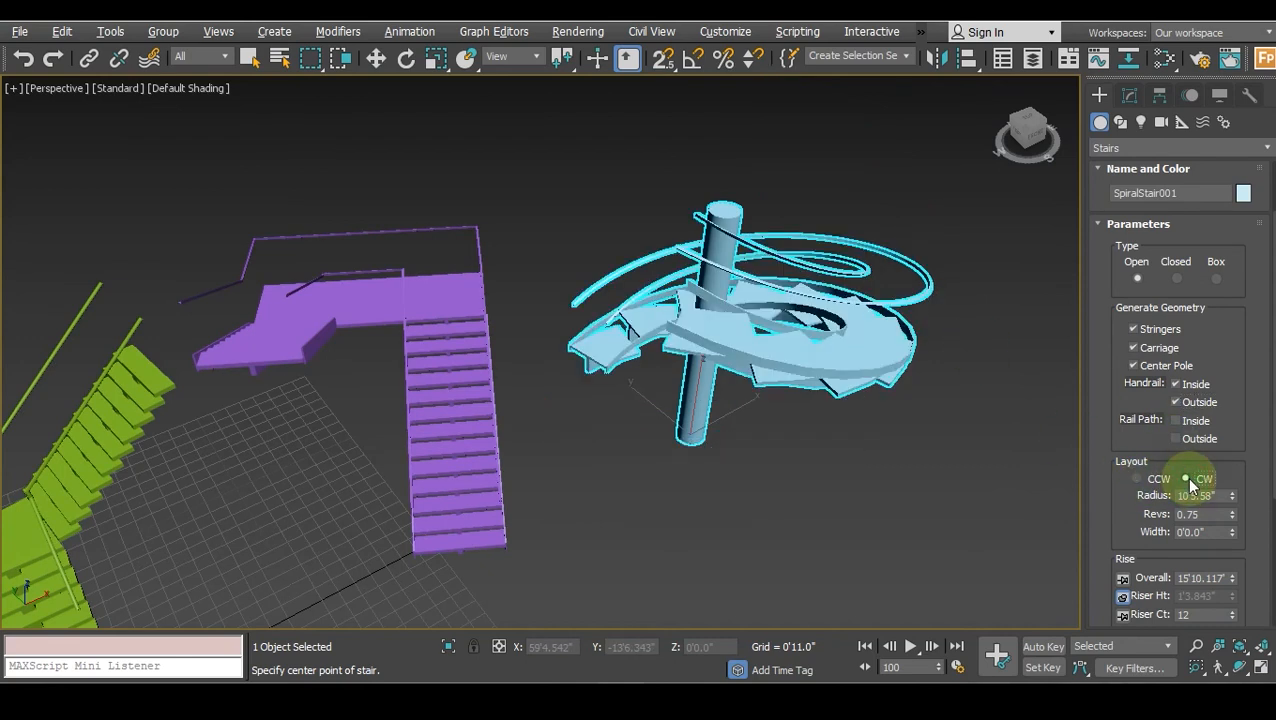
mouse_move(1027, 130)
mouse_down()
mouse_move(1000, 133)
mouse_move(1014, 140)
mouse_move(1005, 145)
mouse_move(1027, 130)
mouse_up()
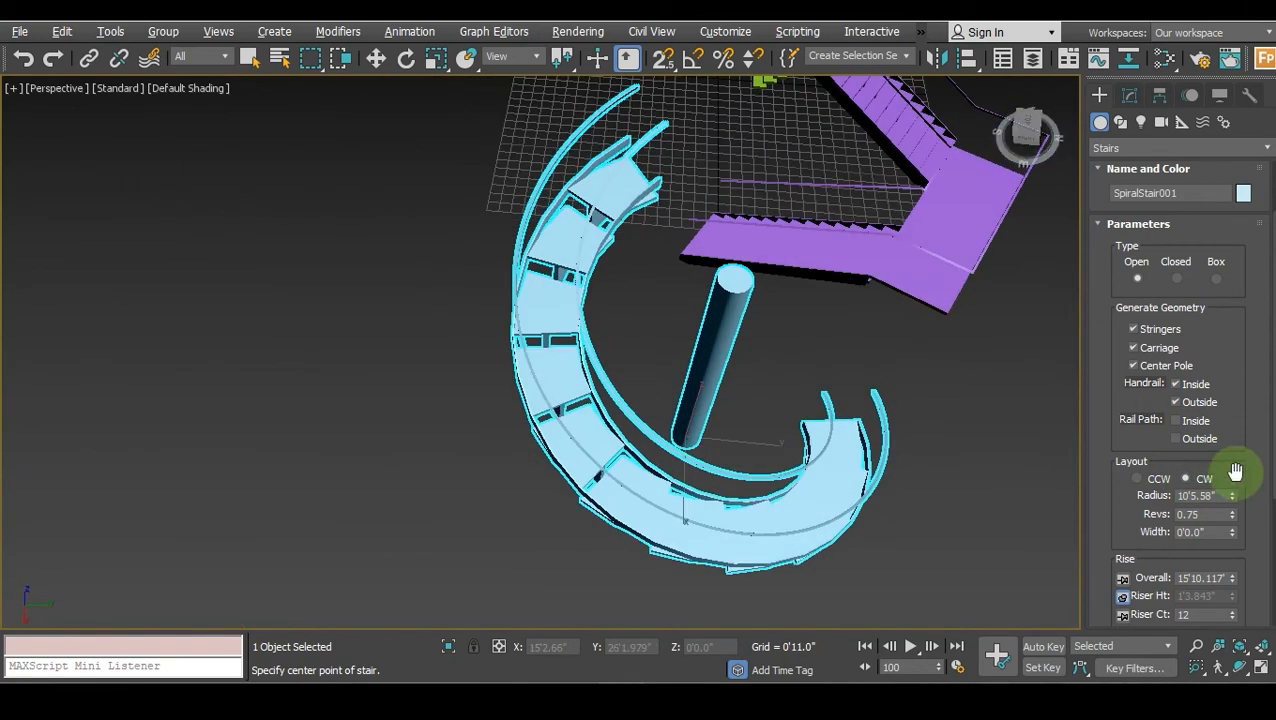
Set the spiral stair's layout to a radius of about 10'1.812", 2.53 revolutions and a width of about 2'11.534".
mouse_move(1232, 498)
mouse_down()
mouse_move(1225, 464)
mouse_move(1221, 542)
mouse_move(1218, 498)
mouse_move(1230, 529)
mouse_move(1233, 490)
mouse_move(1233, 518)
mouse_up()
click(1018, 130)
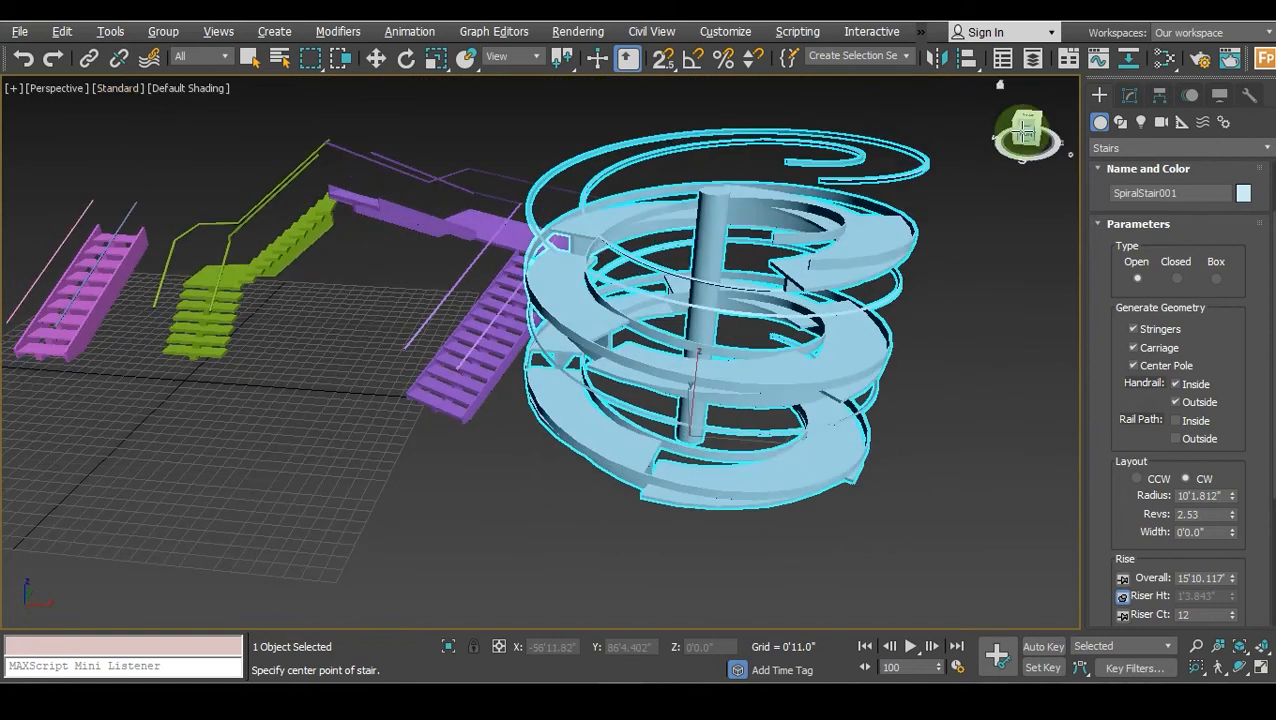
drag(1233, 536, 956, 18)
scroll(775, 337, up, 5)
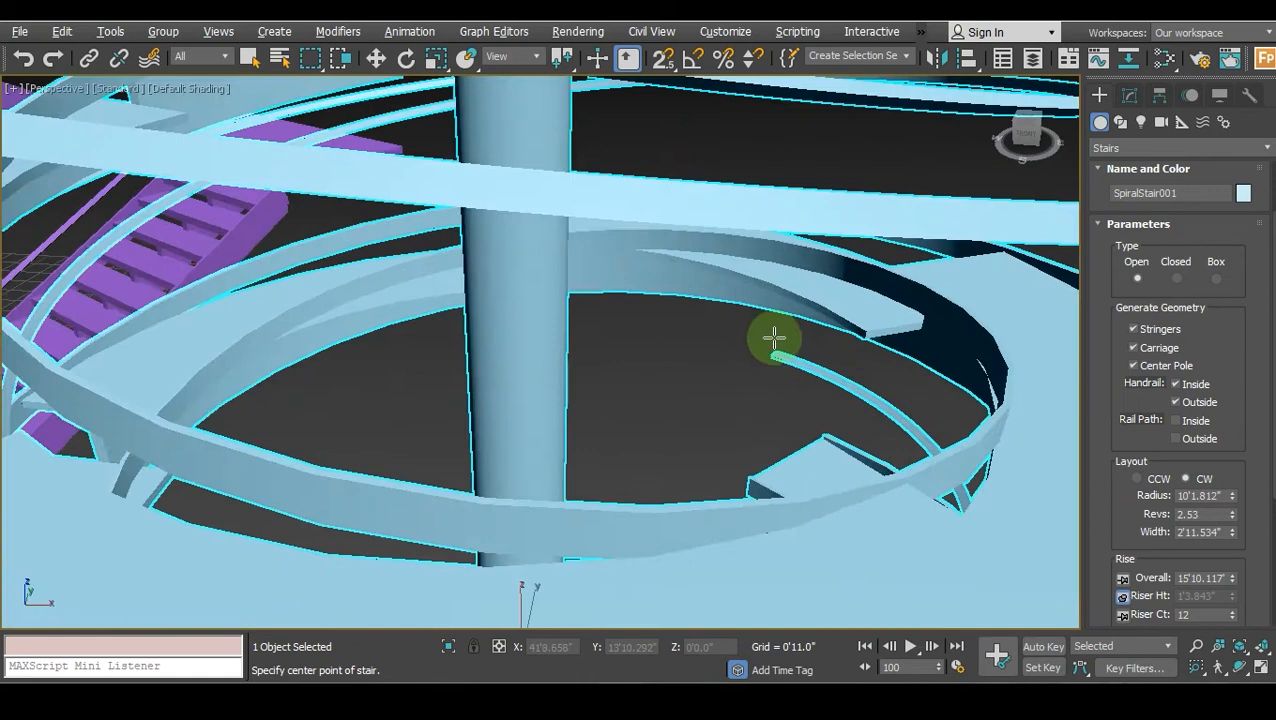
scroll(775, 337, down, 3)
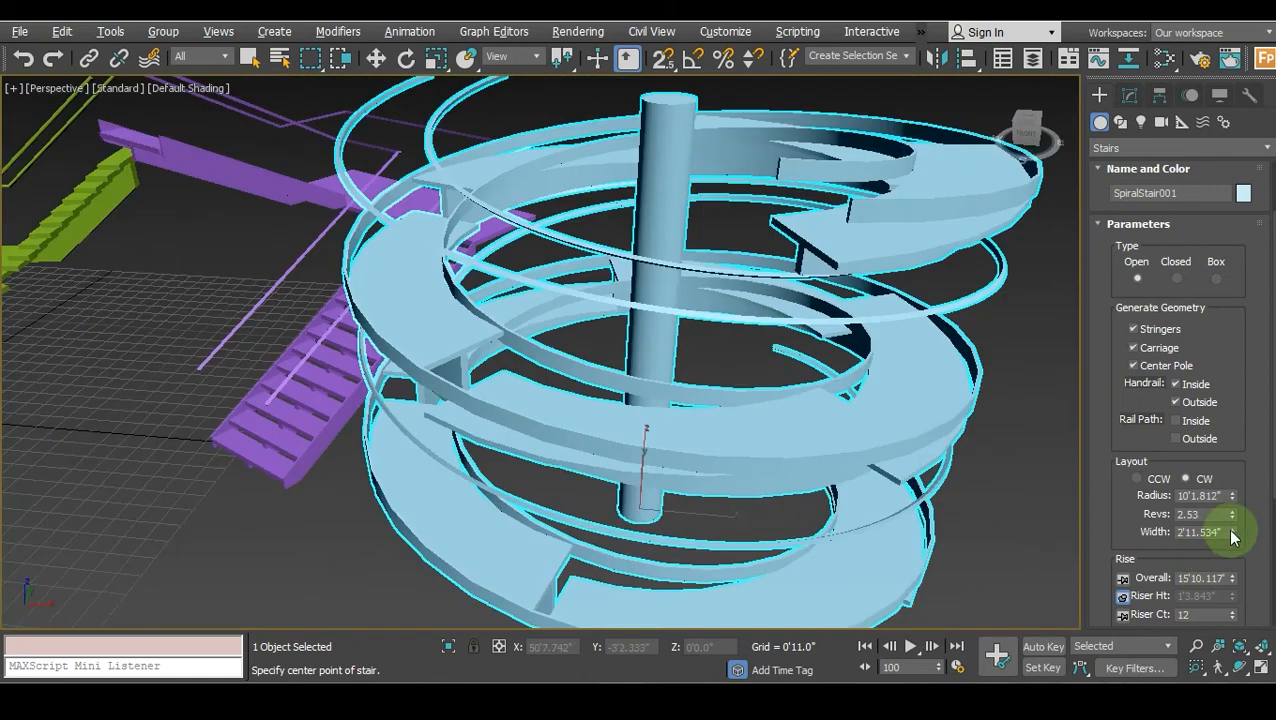
Widen the spiral stair to about 8'5.983" and reduce its revolutions to 0.885.
drag(1232, 537, 1150, 355)
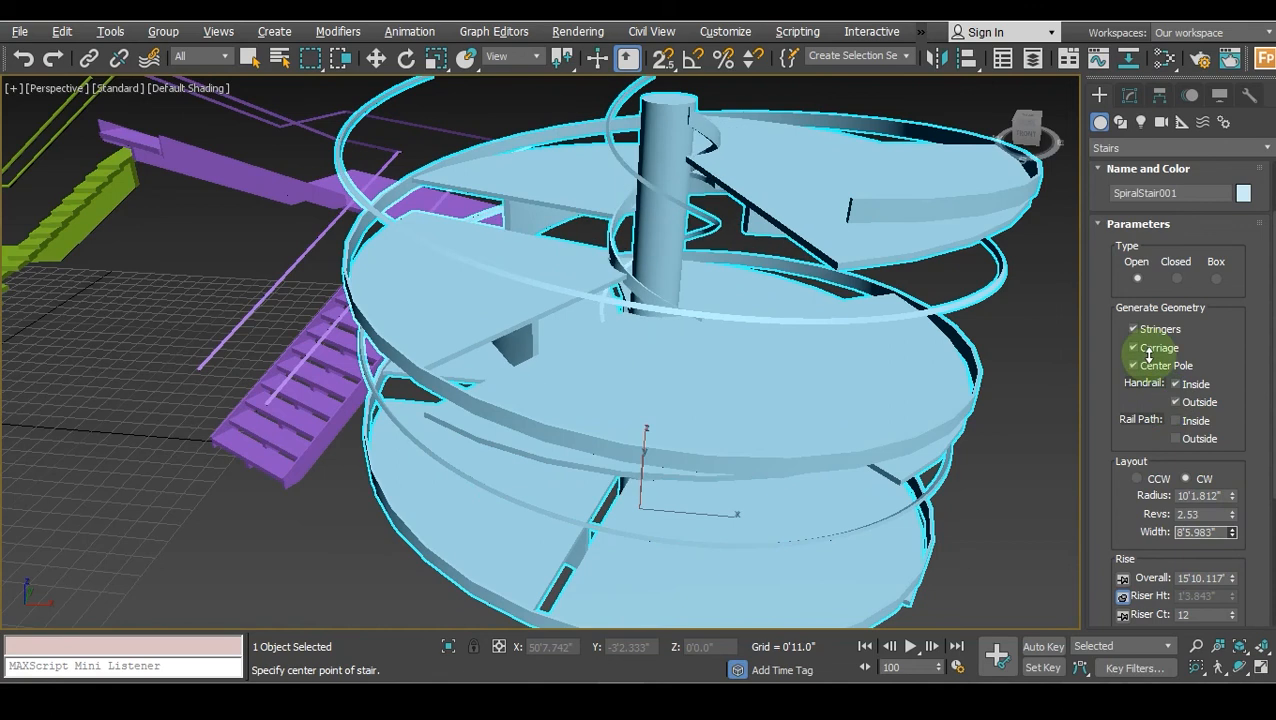
drag(1232, 514, 1226, 578)
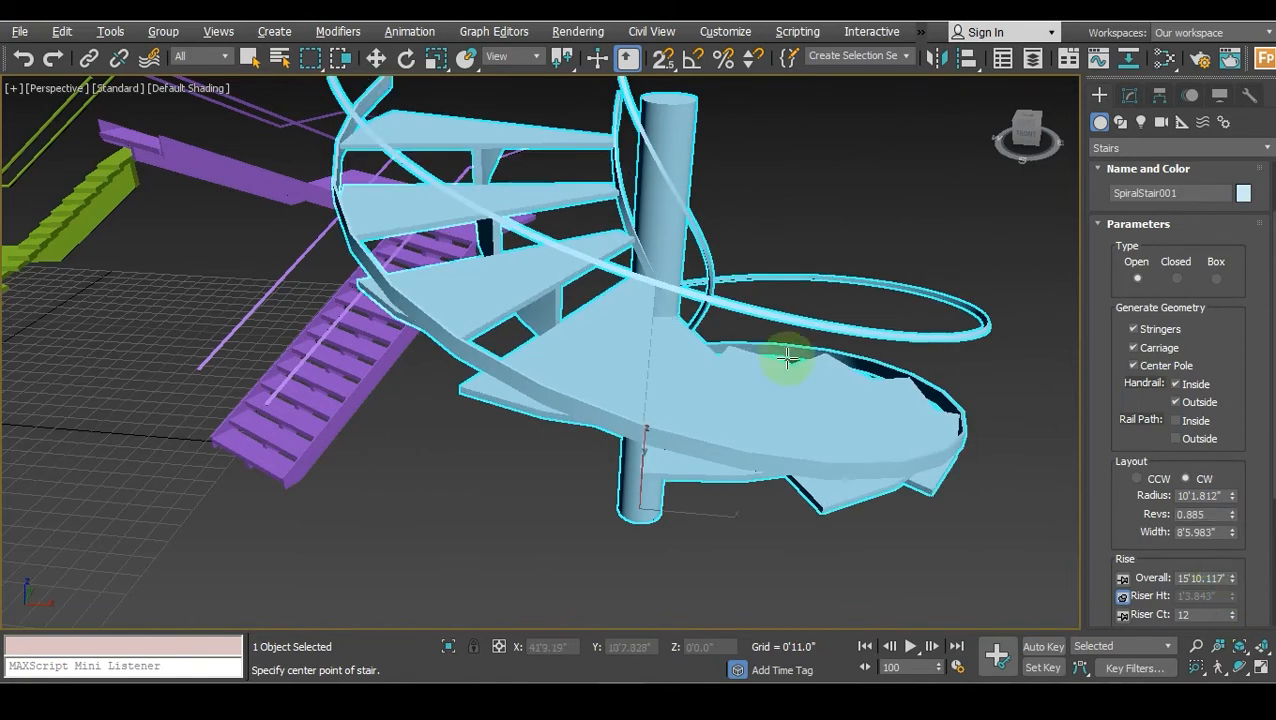
scroll(788, 340, down, 5)
drag(1024, 138, 970, 194)
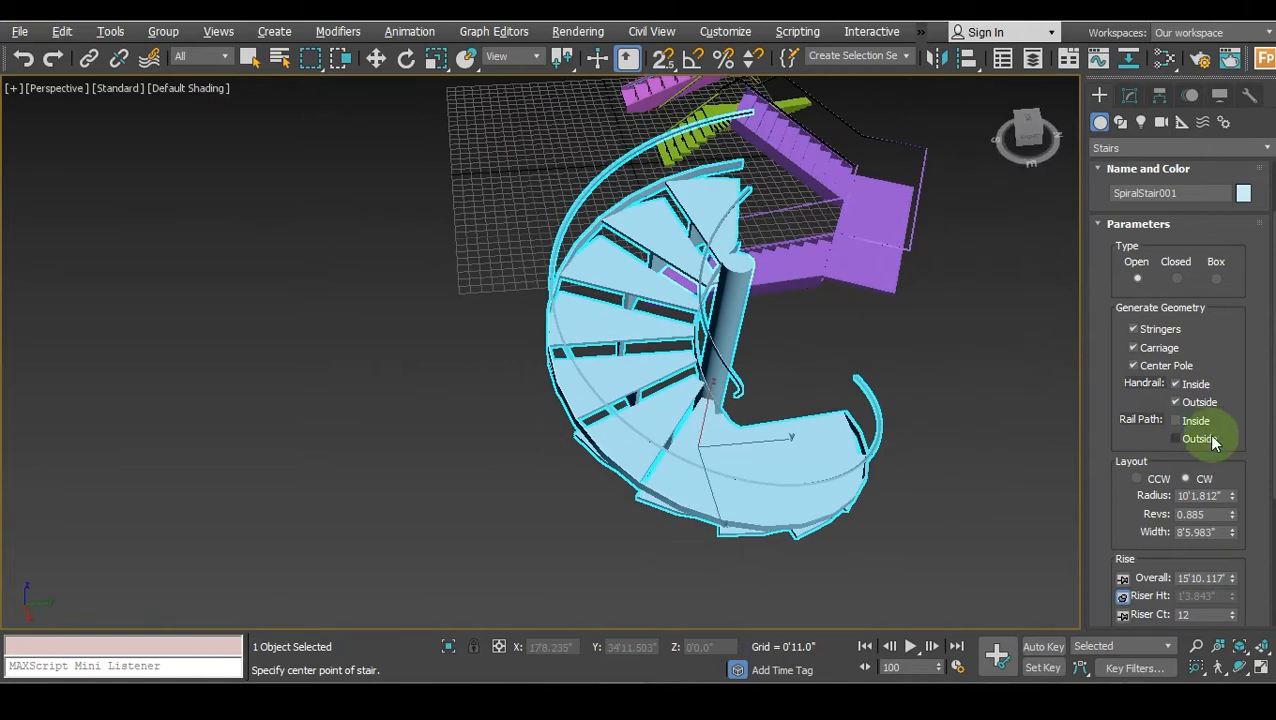
Raise the spiral stair's overall rise to about 18'5.803" with the riser height pinned.
scroll(1247, 430, down, 1)
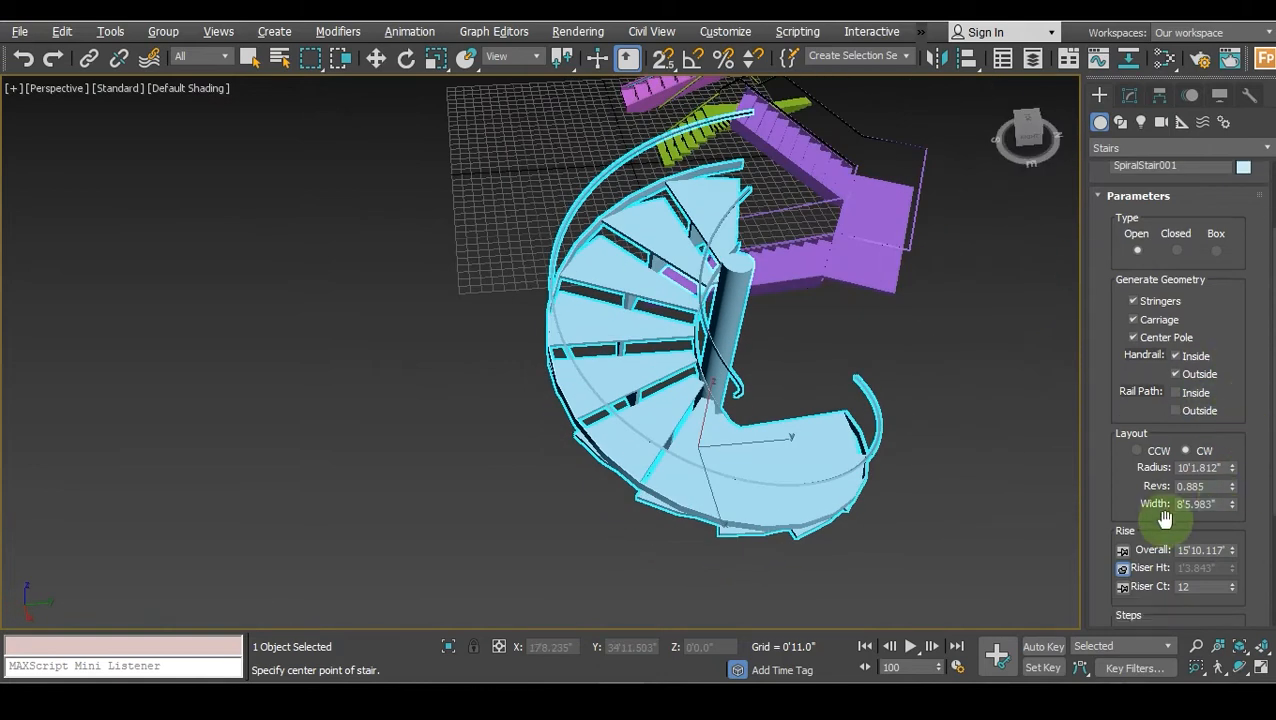
scroll(1163, 526, down, 4)
click(1123, 439)
click(1123, 457)
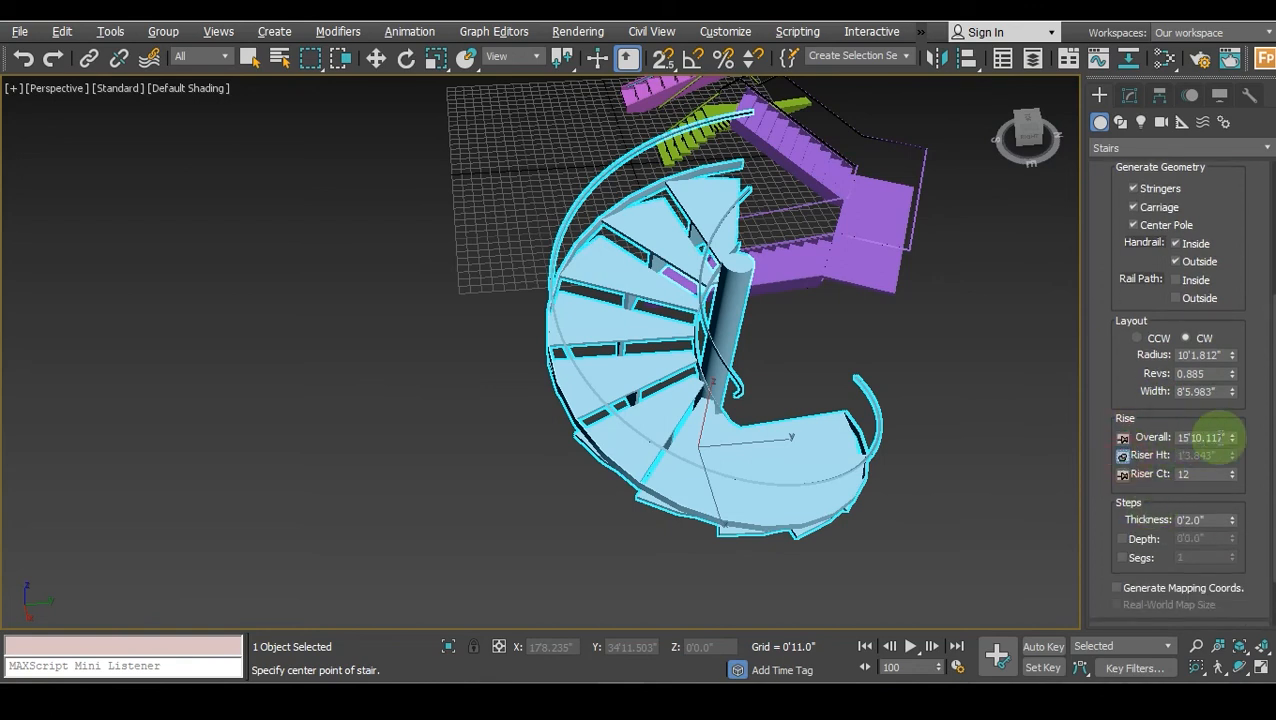
mouse_move(1236, 441)
mouse_down()
mouse_move(1233, 411)
mouse_move(1233, 427)
mouse_up()
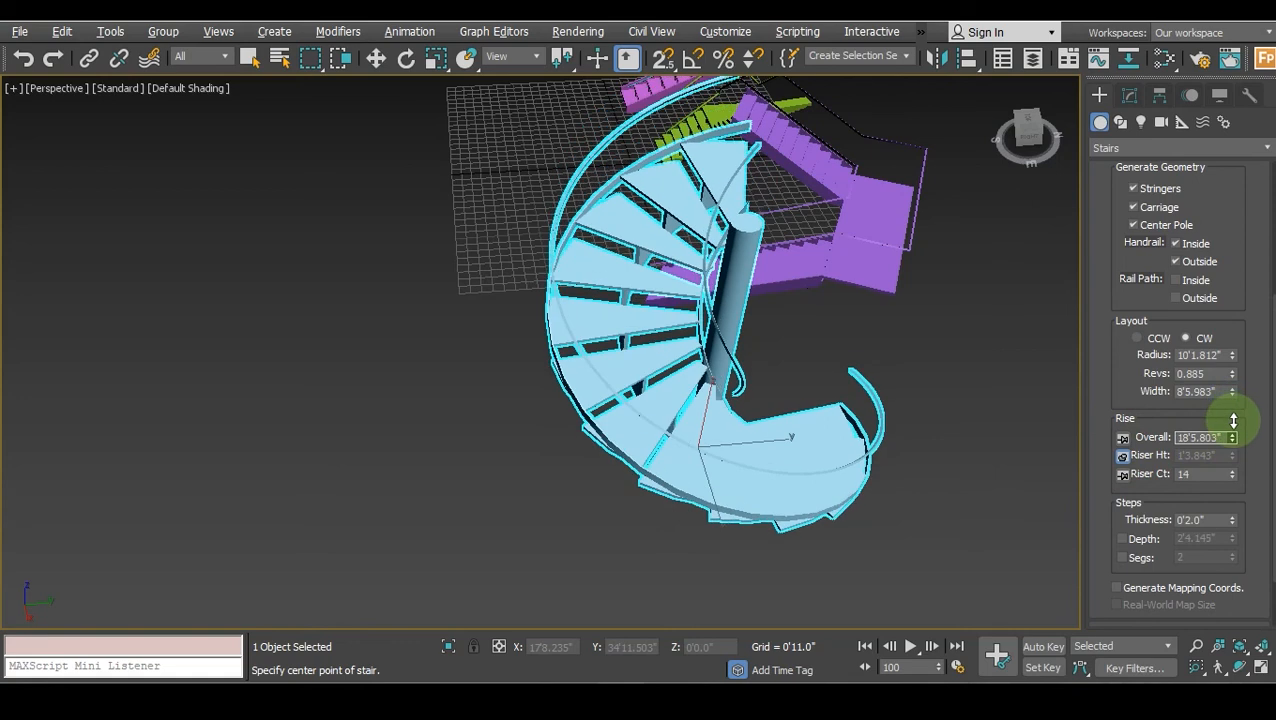
Pin the overall rise, try different riser heights and riser counts, and return to 14 risers at about 1'3.843".
click(1123, 440)
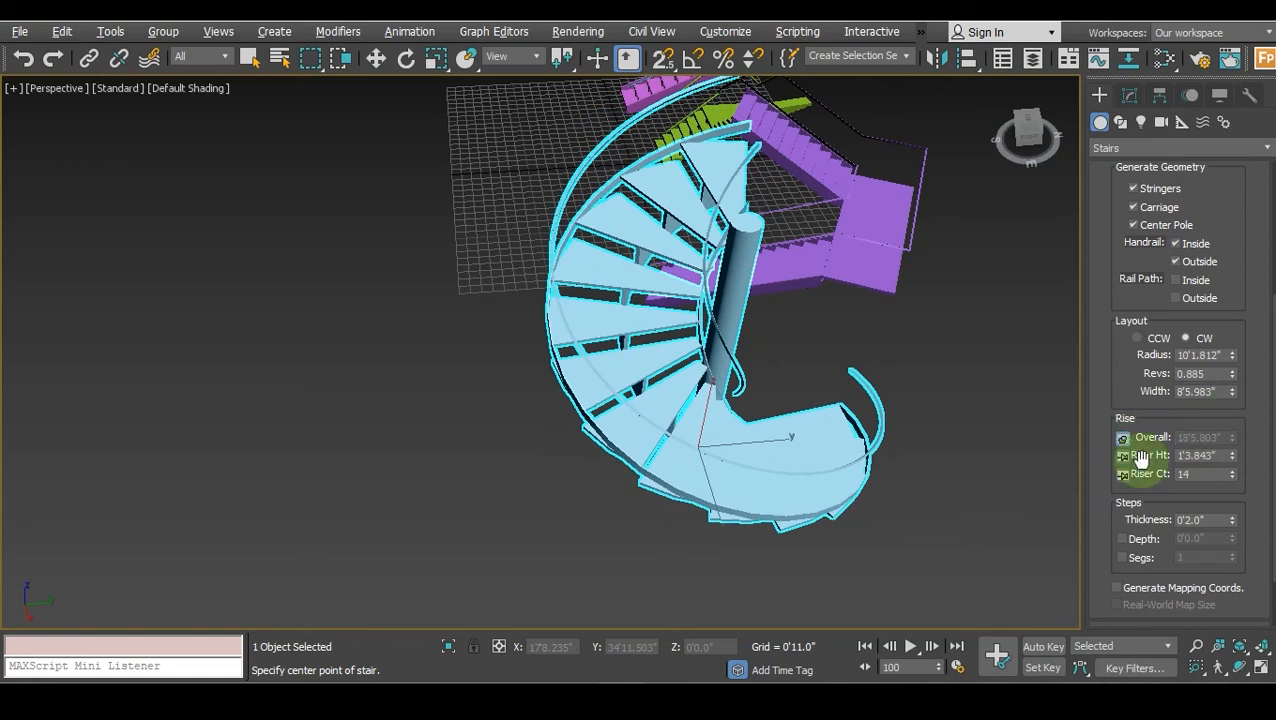
mouse_move(1233, 459)
mouse_down()
mouse_move(1233, 427)
mouse_move(1233, 467)
mouse_up()
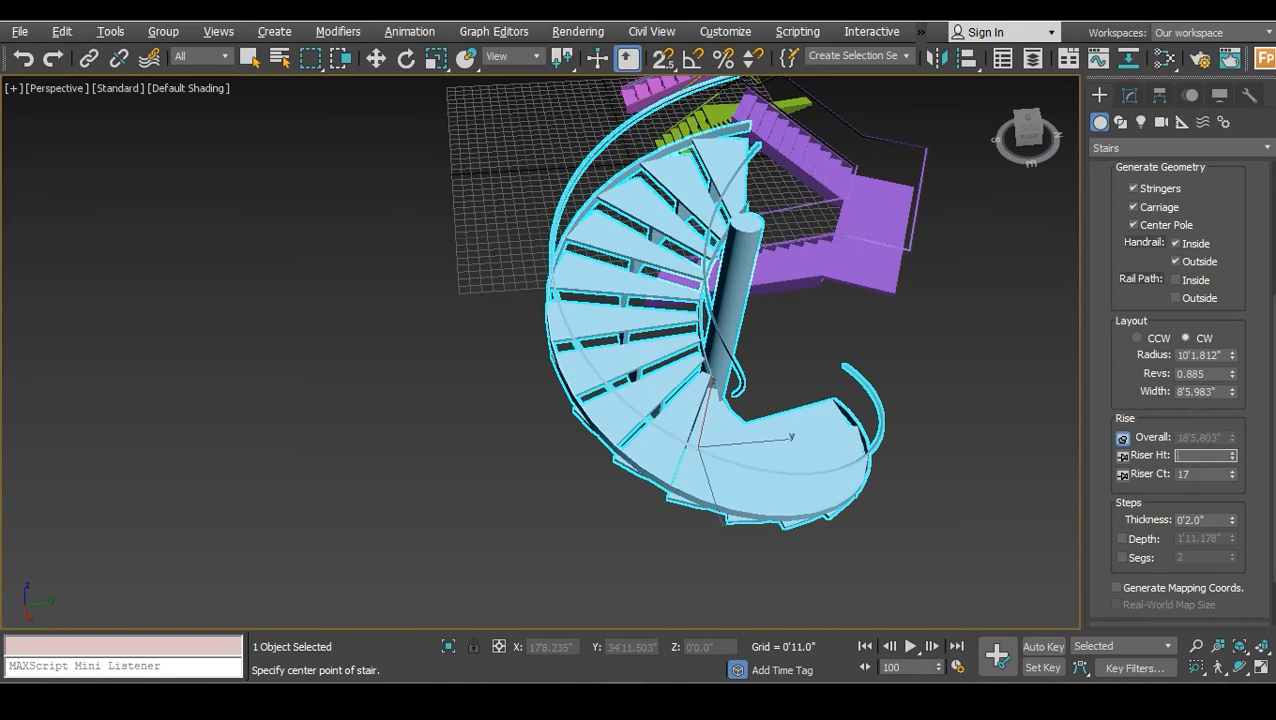
key(Return)
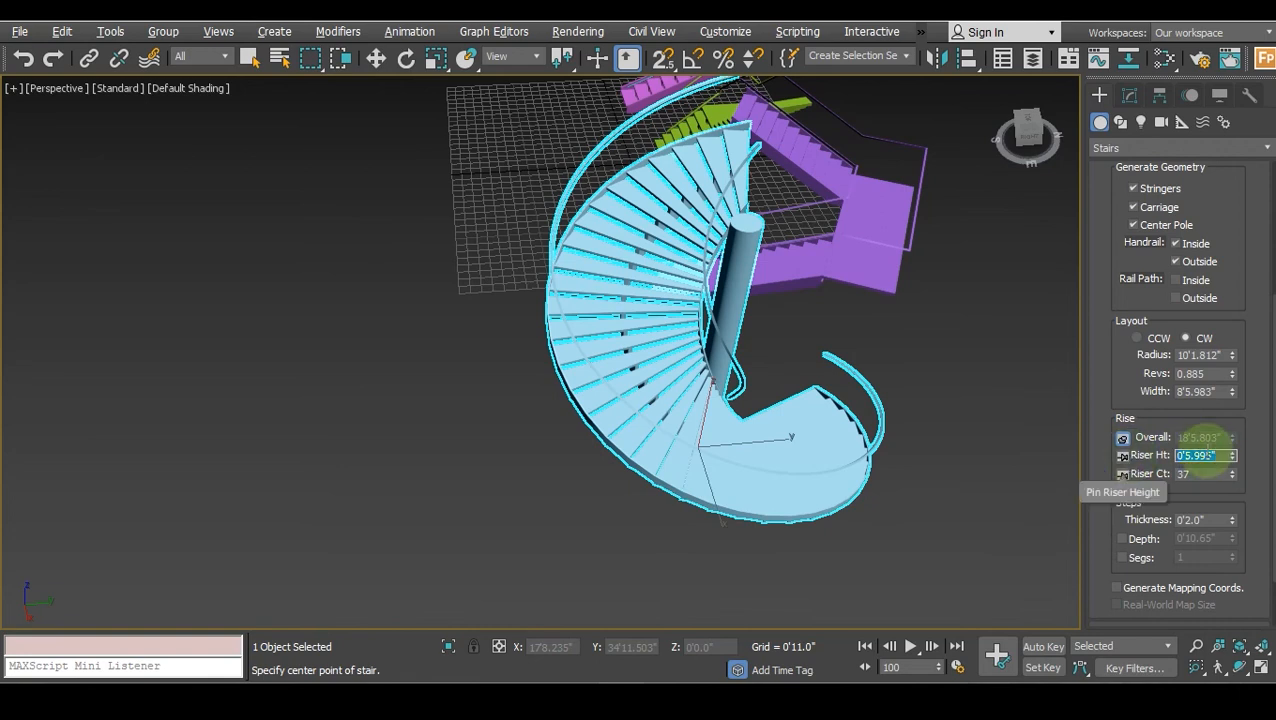
drag(1232, 457, 1210, 290)
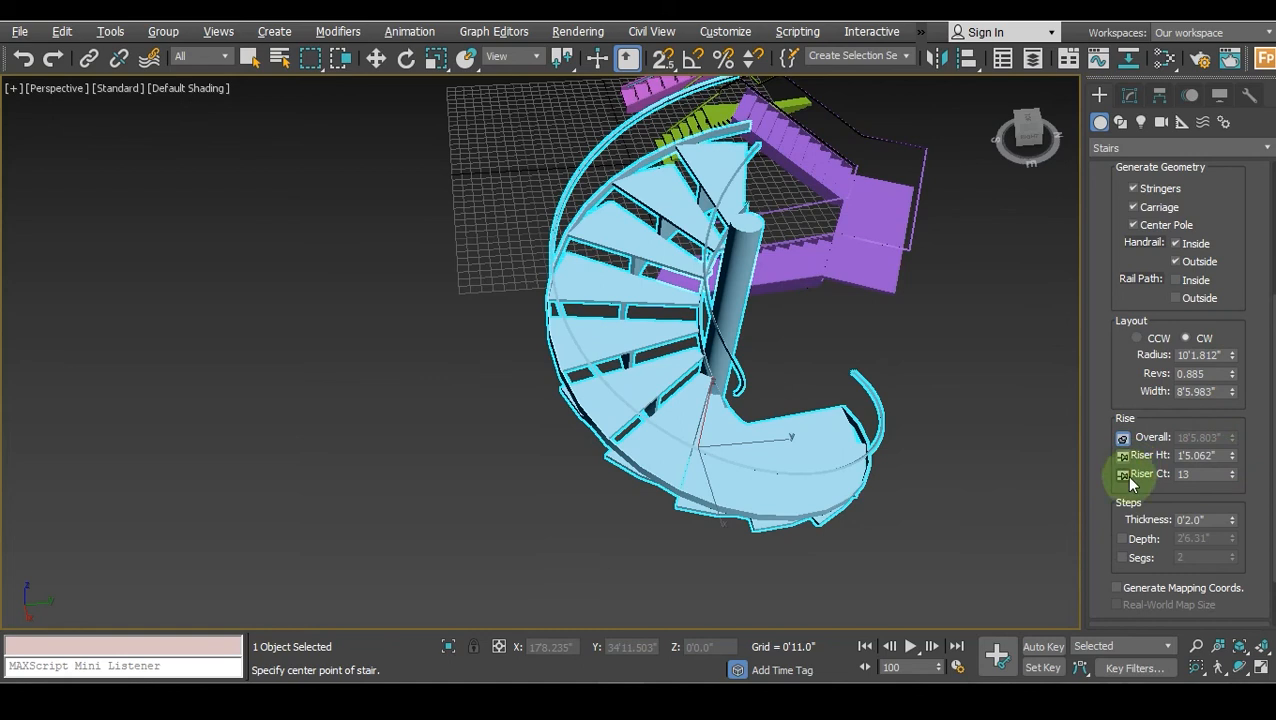
mouse_move(1231, 475)
mouse_down()
mouse_move(1230, 452)
mouse_move(1231, 476)
mouse_up()
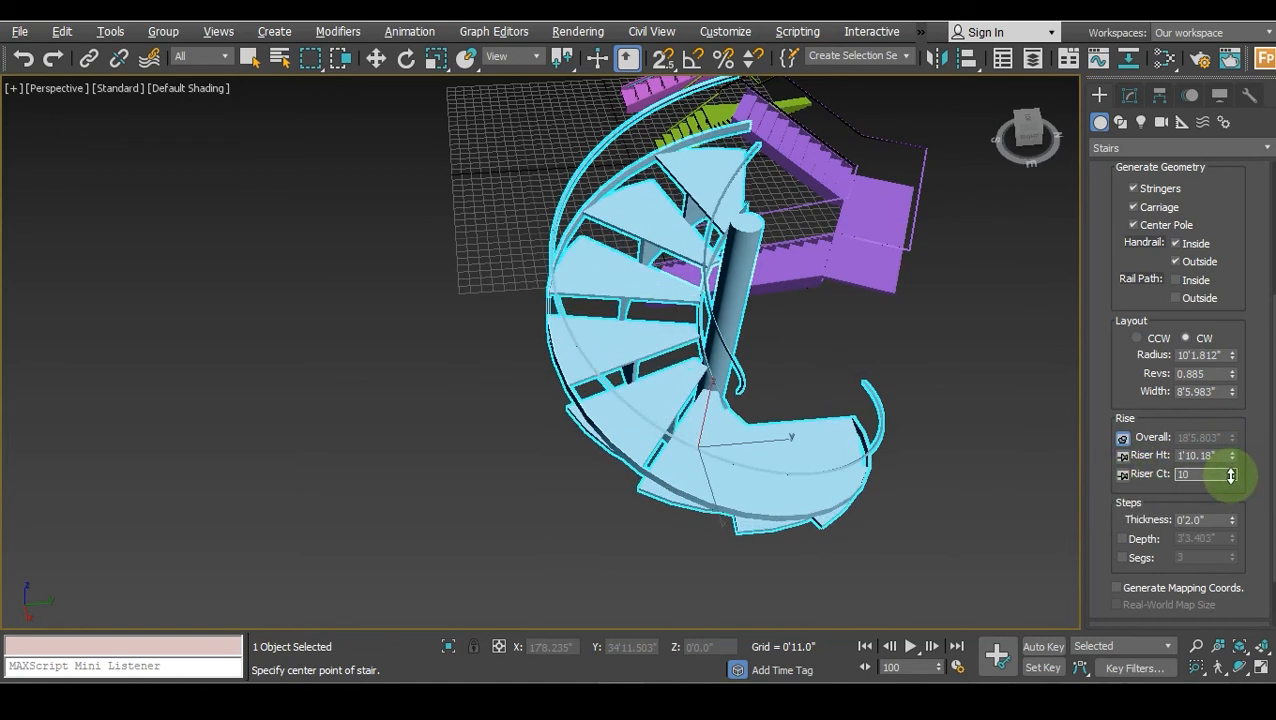
mouse_move(1232, 460)
mouse_down()
mouse_move(1230, 512)
mouse_move(1233, 482)
mouse_up()
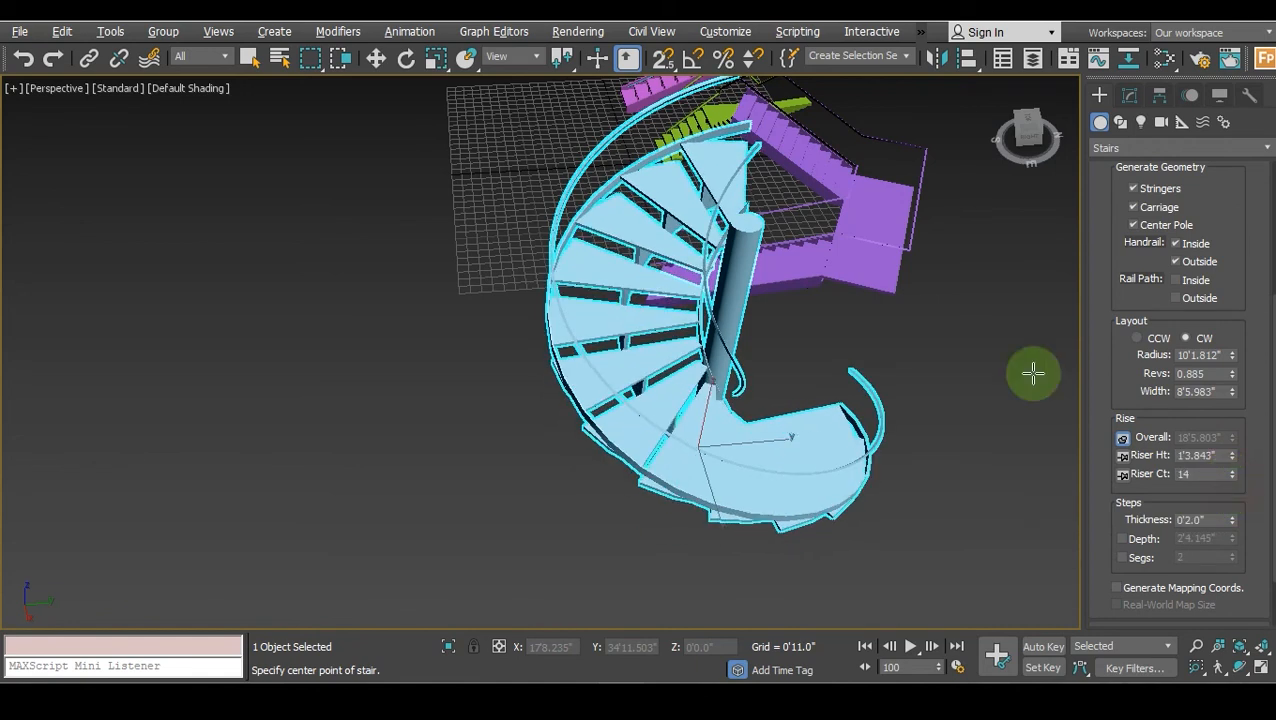
Increase the spiral stair's step thickness to about 0'6.62".
scroll(592, 340, up, 3)
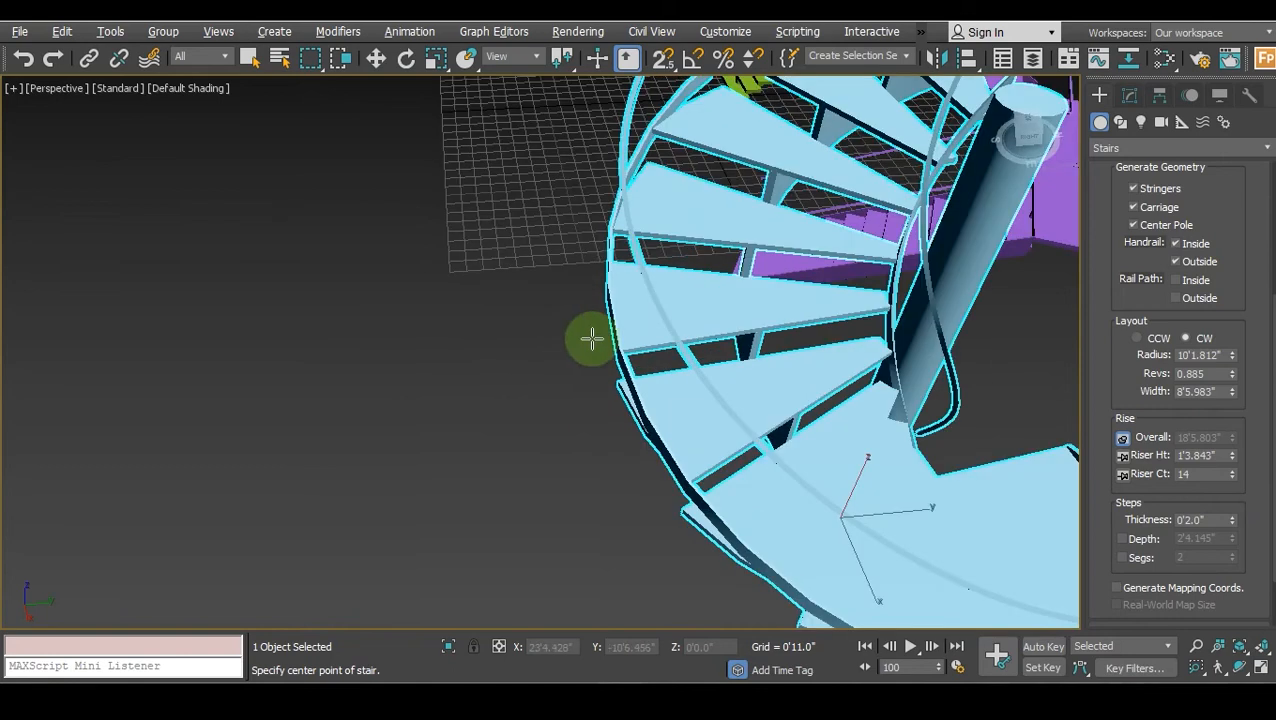
drag(1232, 527, 1214, 463)
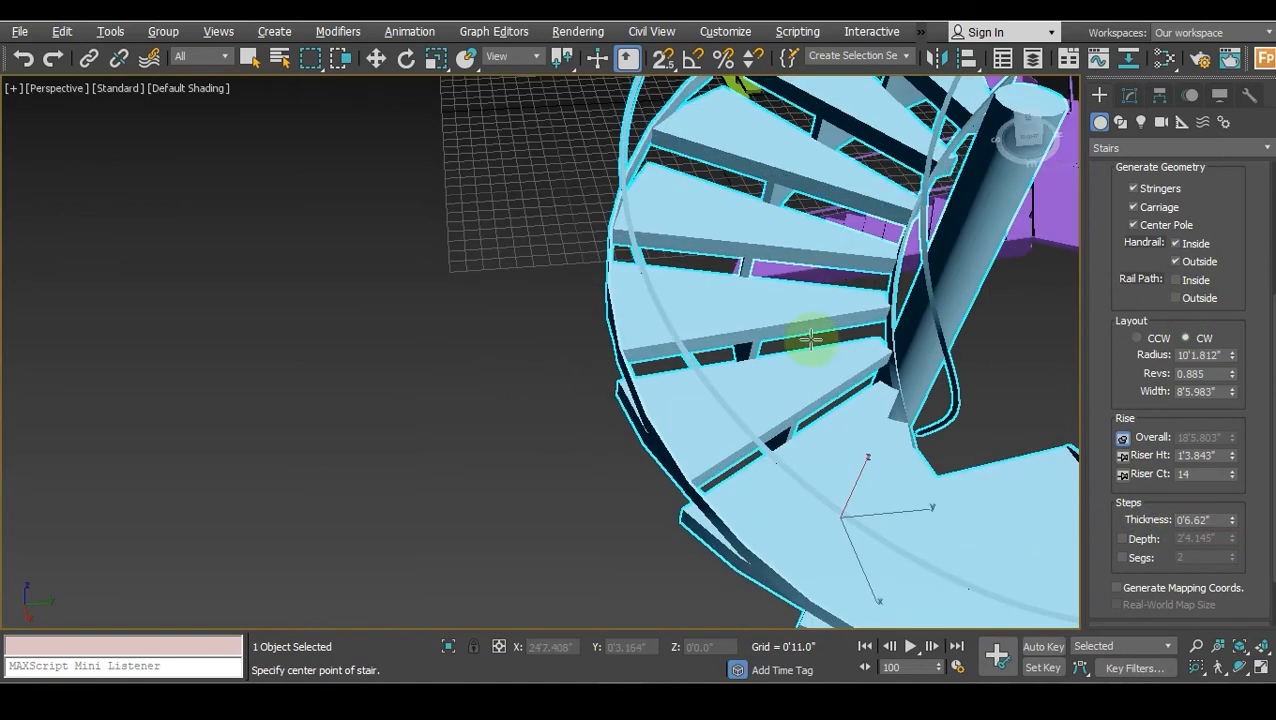
Try a custom step depth of about 4'8.572" on the spiral stair and turn the depth override off.
click(1123, 540)
mouse_move(1233, 541)
mouse_down()
mouse_move(1225, 513)
mouse_move(1216, 524)
mouse_move(1142, 450)
mouse_move(1129, 385)
mouse_move(1059, 430)
mouse_move(927, 362)
mouse_move(988, 436)
mouse_move(1229, 527)
mouse_up()
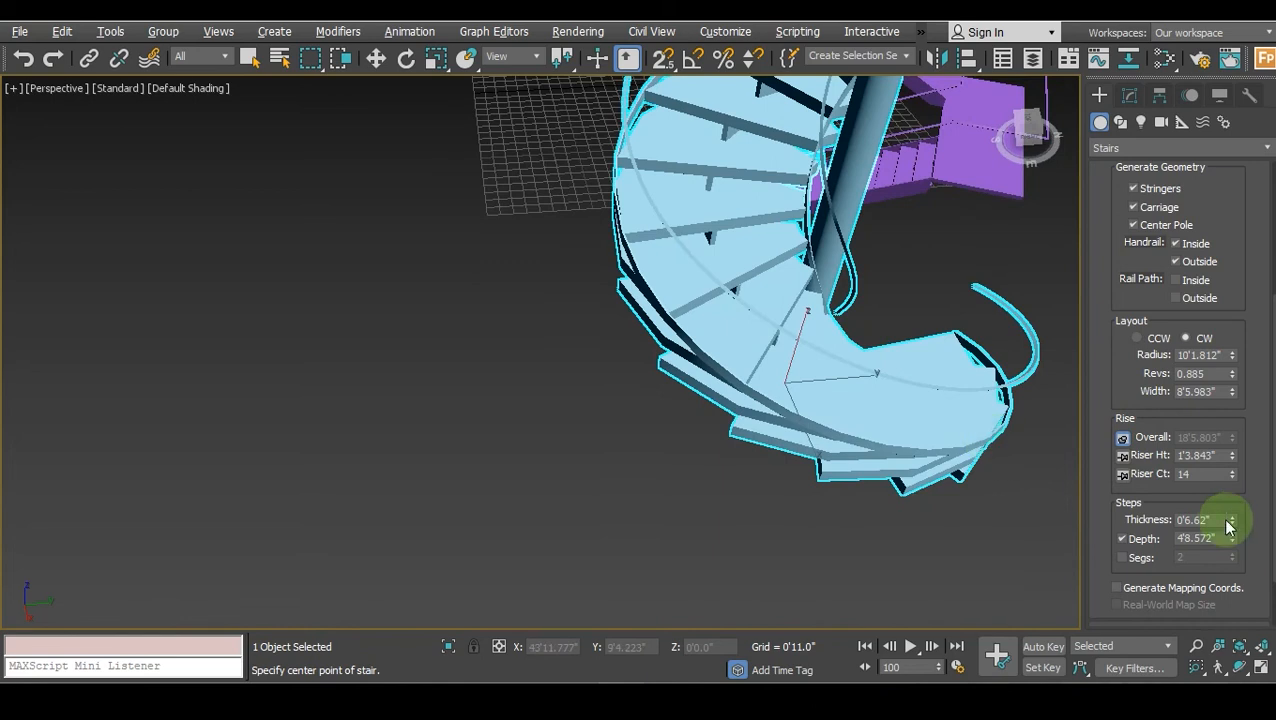
click(1150, 540)
click(1150, 540)
mouse_move(1231, 538)
mouse_down()
mouse_move(1230, 580)
mouse_move(1230, 530)
mouse_up()
click(1136, 542)
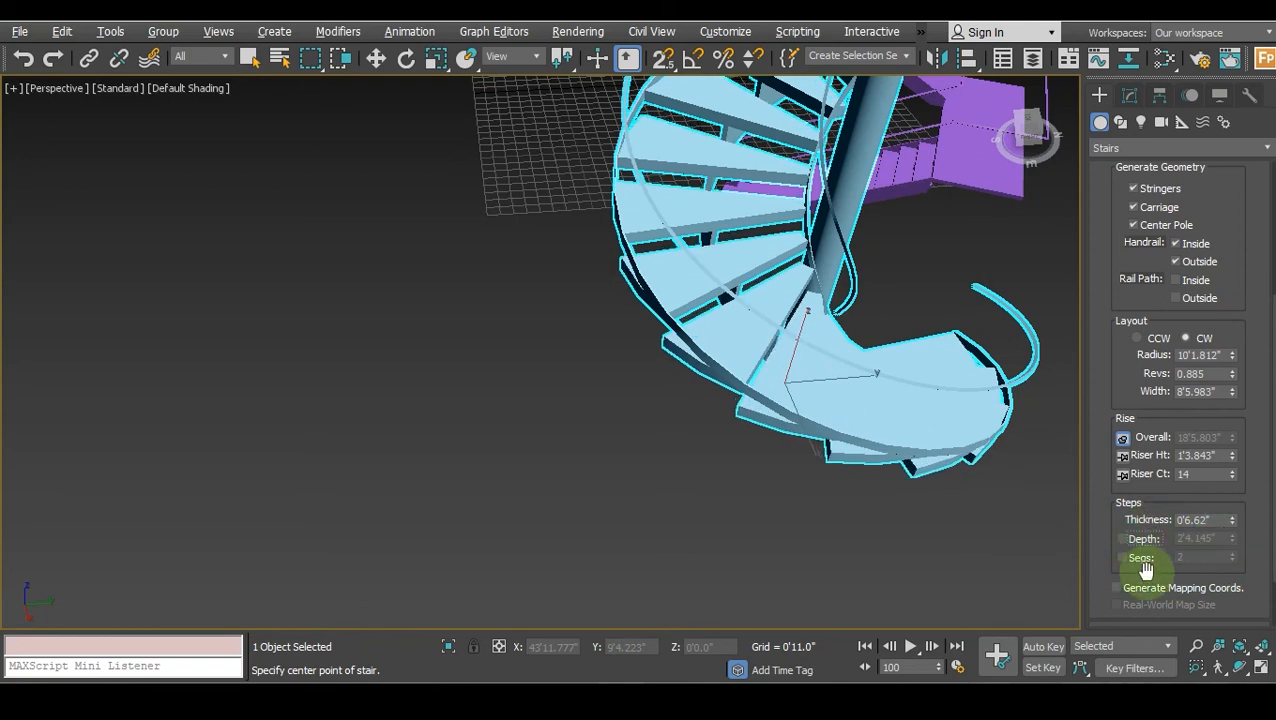
Enable custom step segments on the spiral stair and set them to 16 to smooth the curved edges.
click(1125, 558)
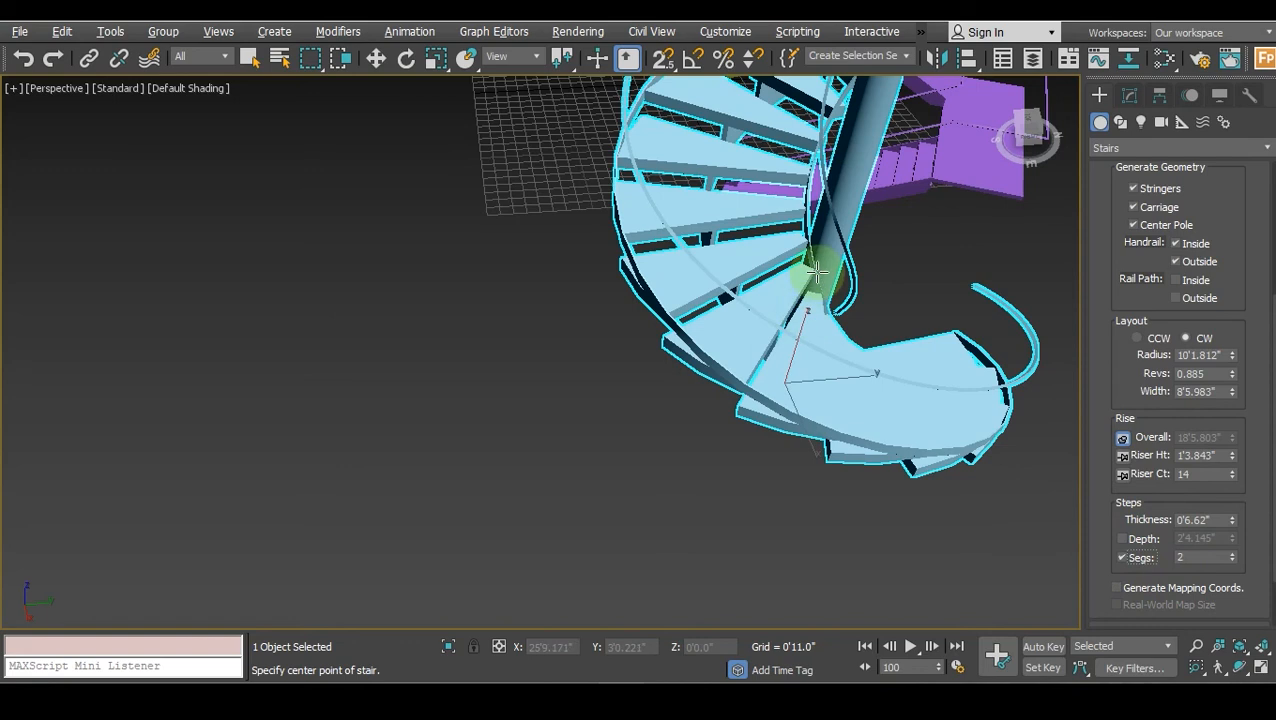
scroll(817, 270, up, 5)
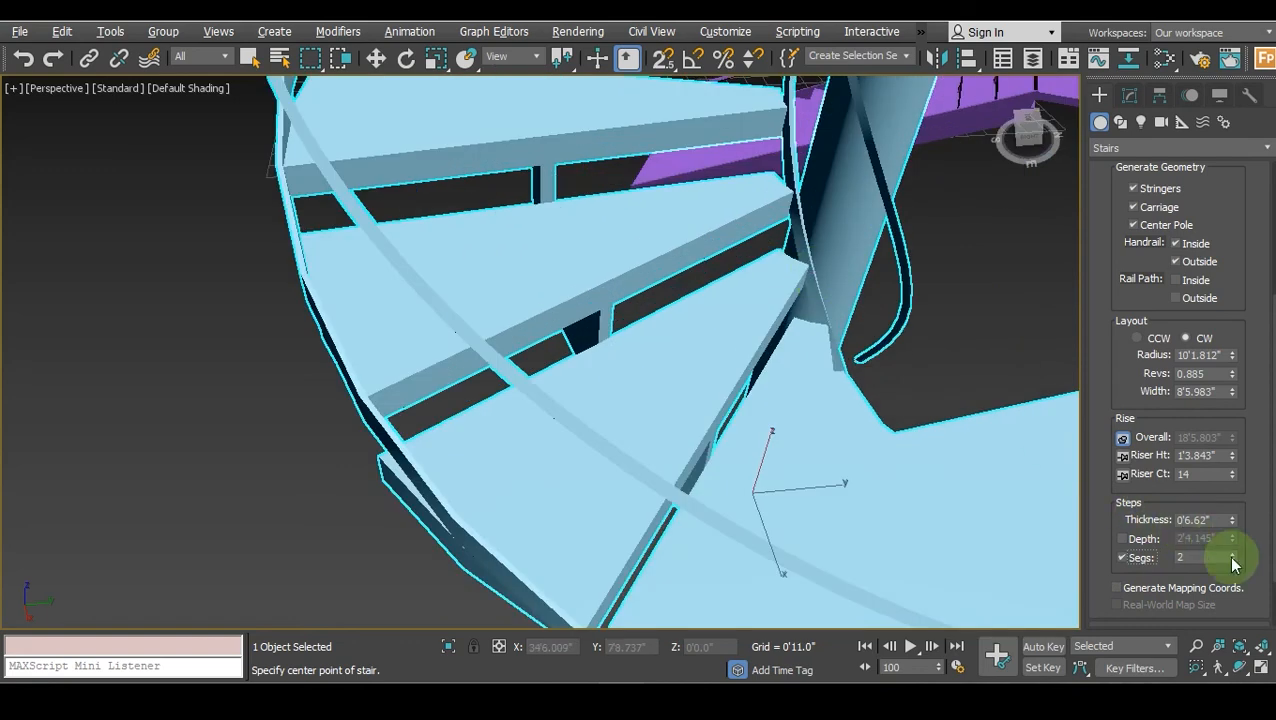
drag(1234, 563, 1225, 518)
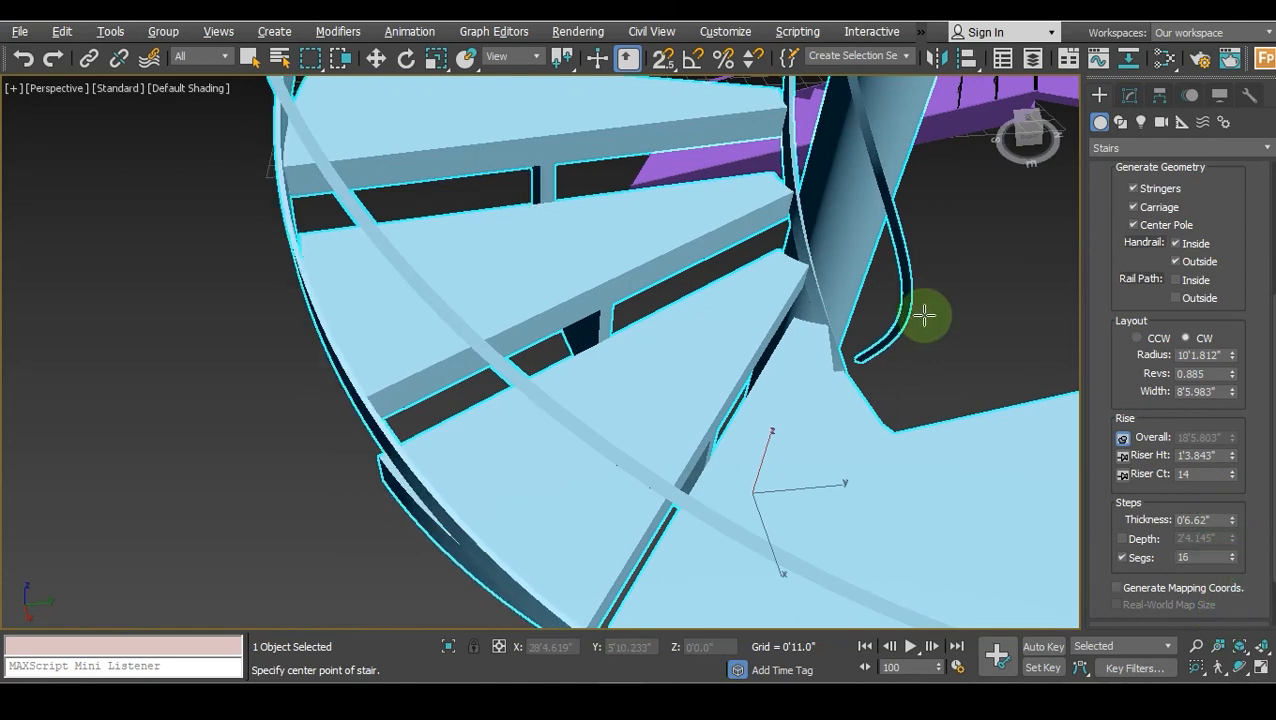
scroll(999, 233, down, 4)
drag(1030, 135, 895, 134)
scroll(769, 370, up, 3)
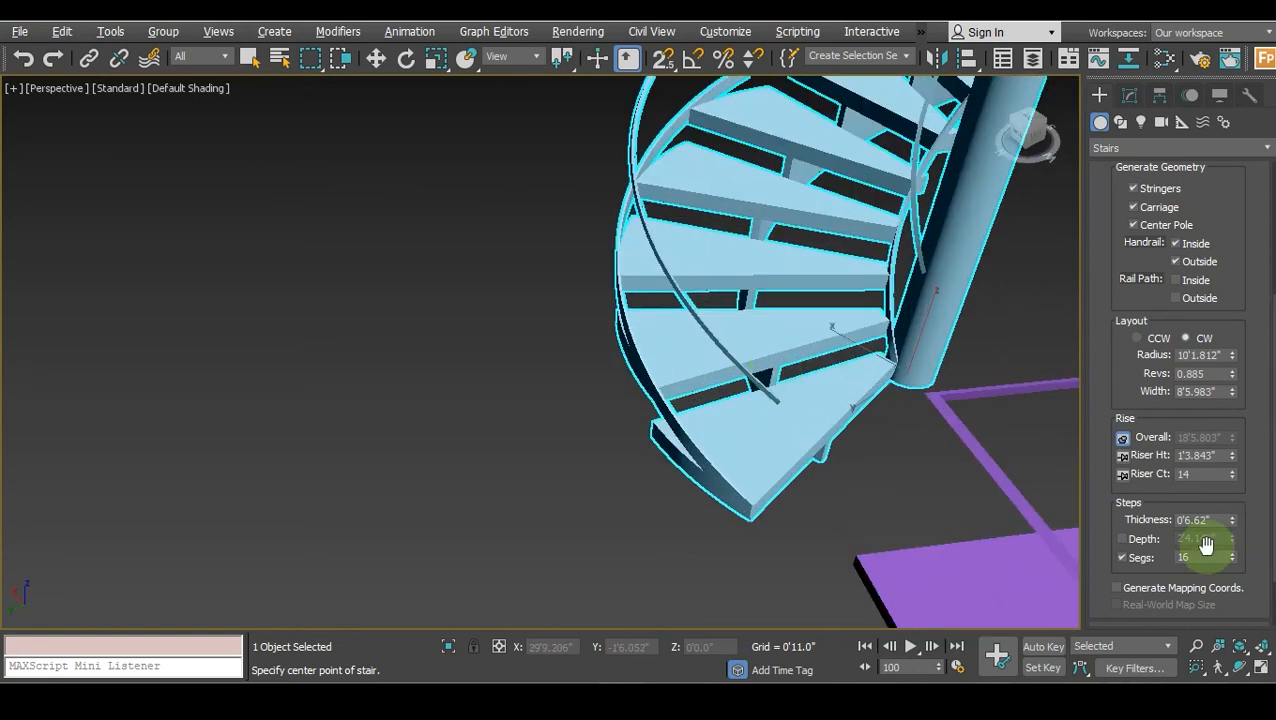
Turn the custom step segments off to compare the stair's outer edge and restore them at 16.
click(1143, 562)
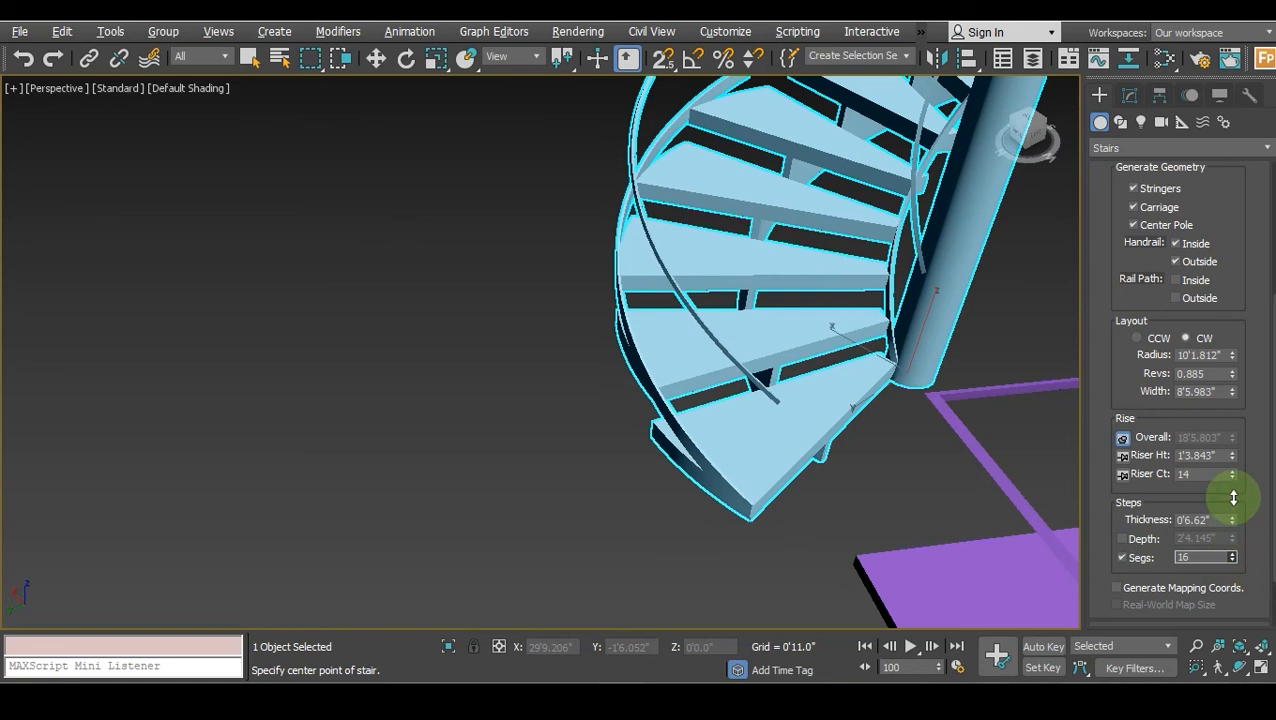
click(1136, 563)
scroll(676, 437, up, 6)
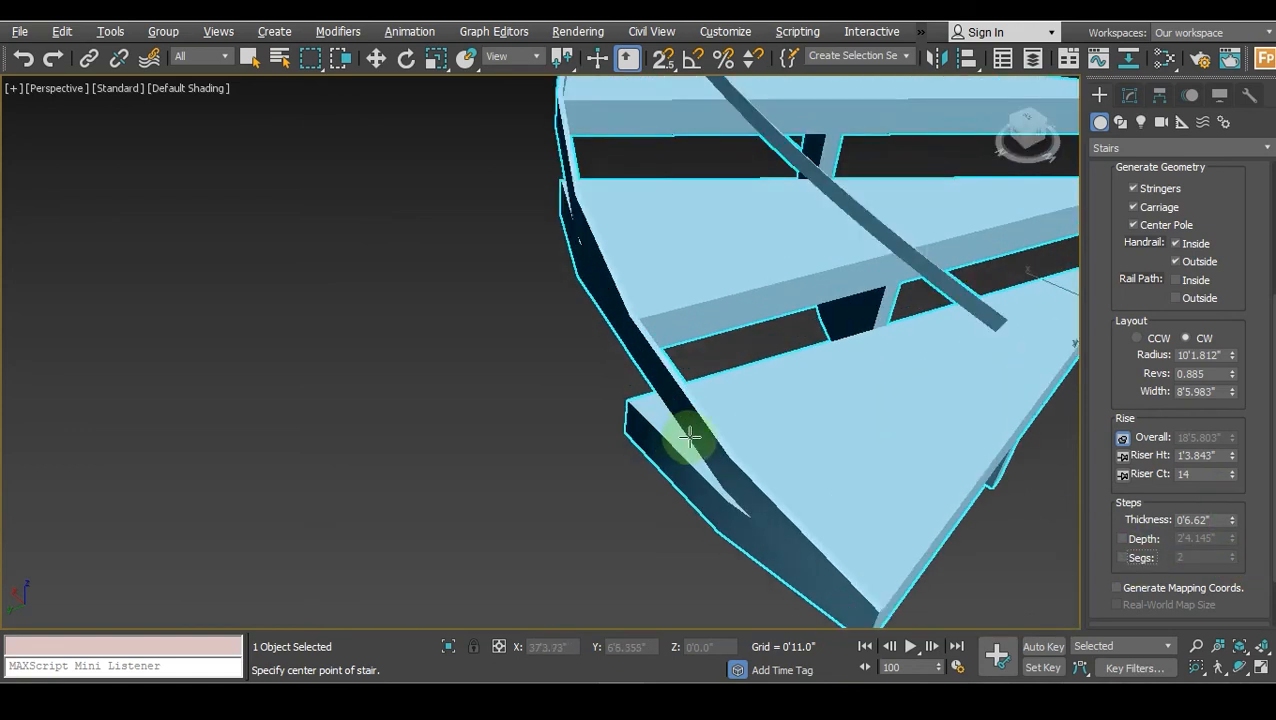
click(1133, 566)
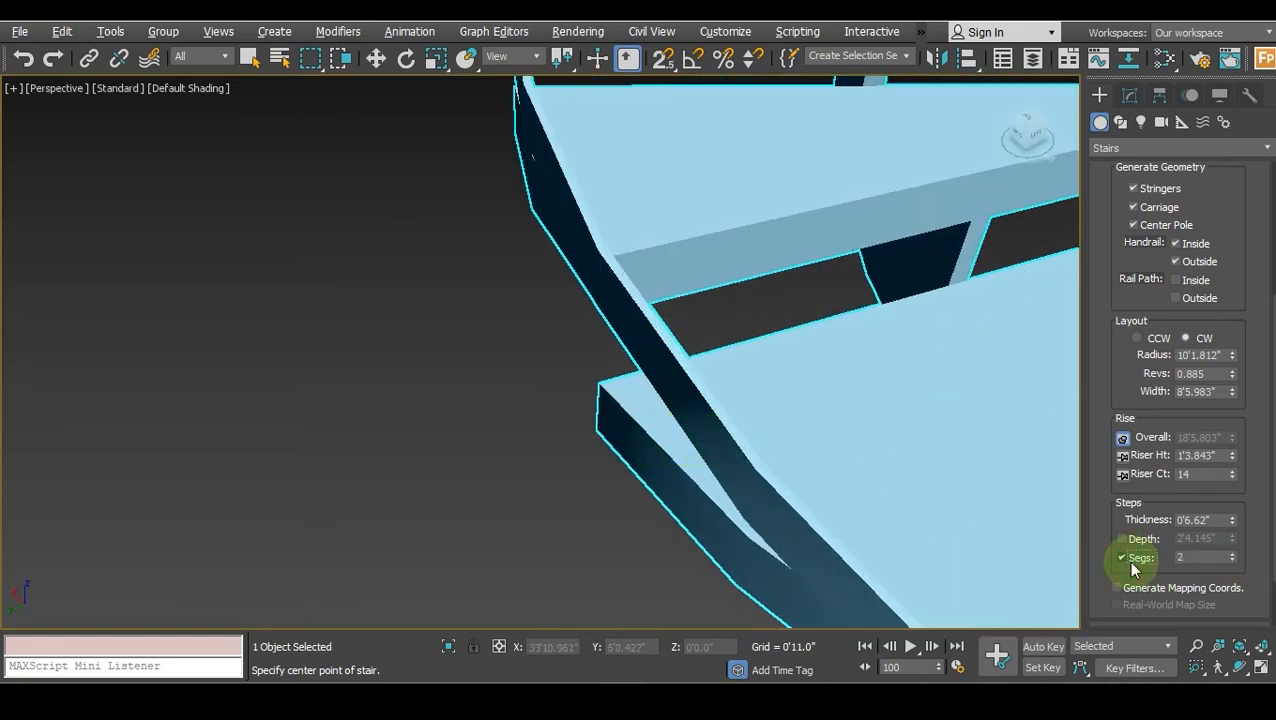
drag(1235, 560, 1228, 508)
scroll(858, 460, down, 8)
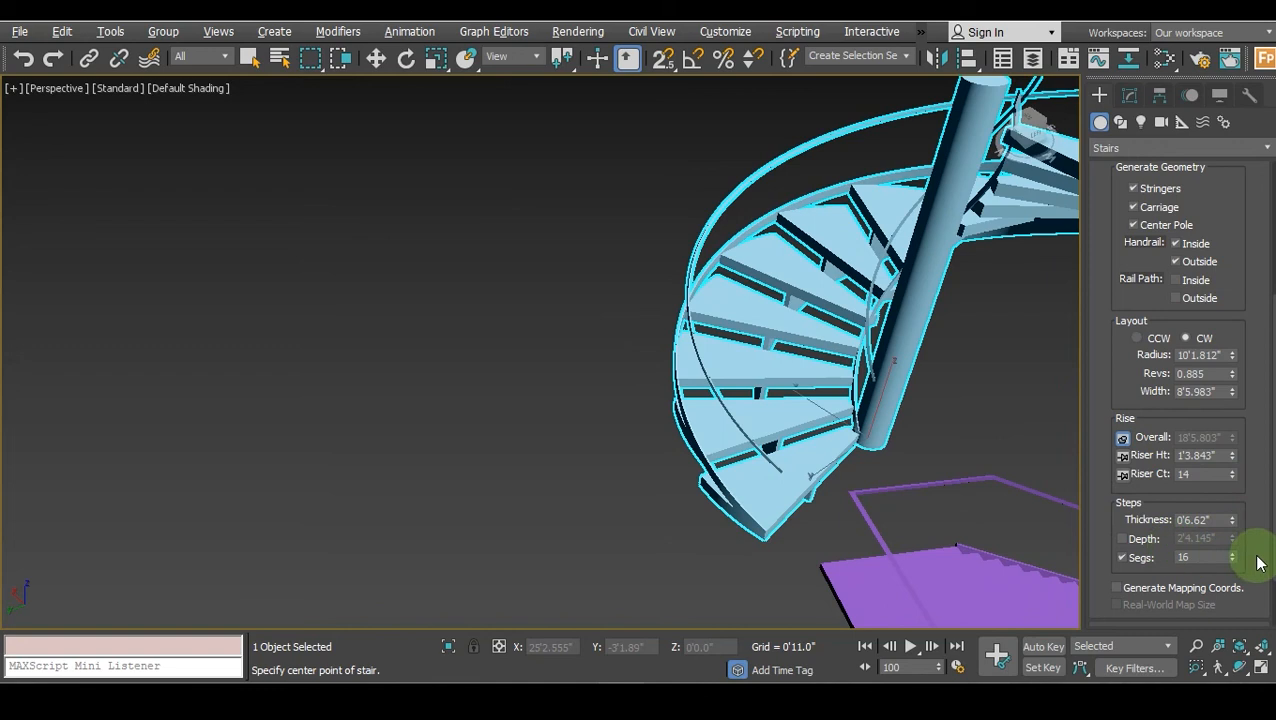
Show the spiral stair's carriage parameters and increase the carriage depth to about 0'11.52".
scroll(1258, 563, down, 2)
scroll(1184, 575, down, 1)
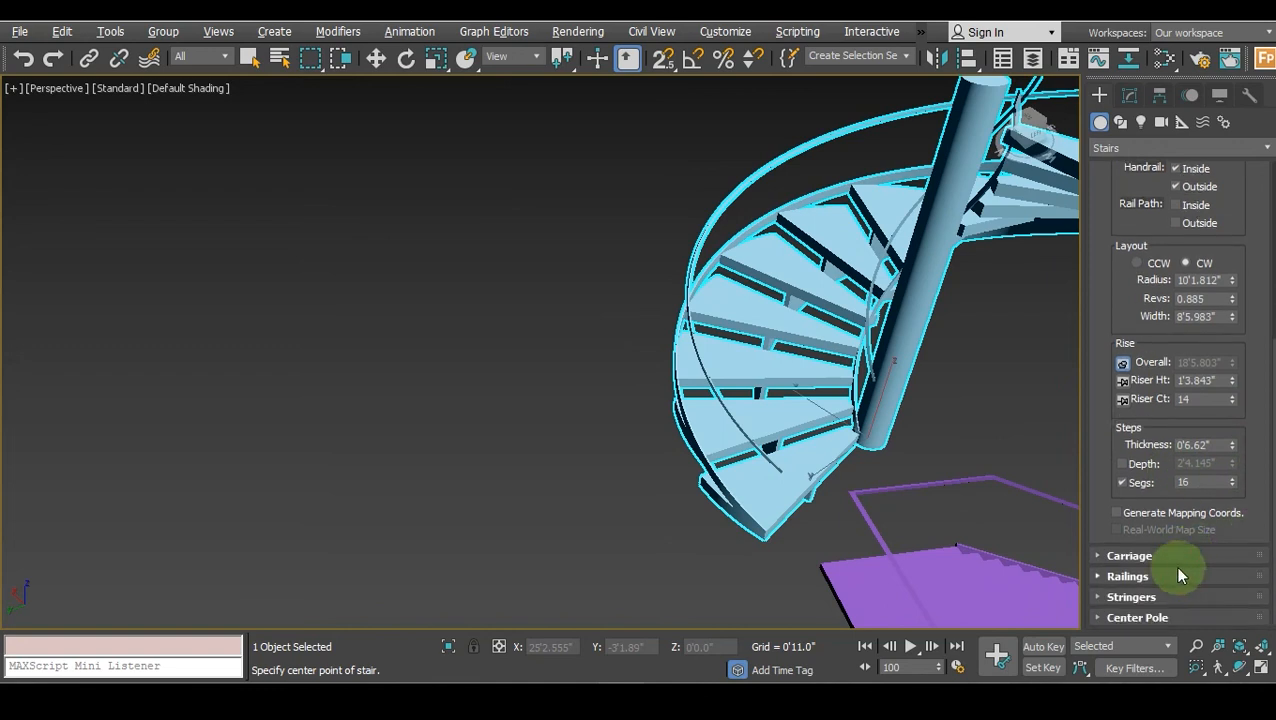
click(1128, 561)
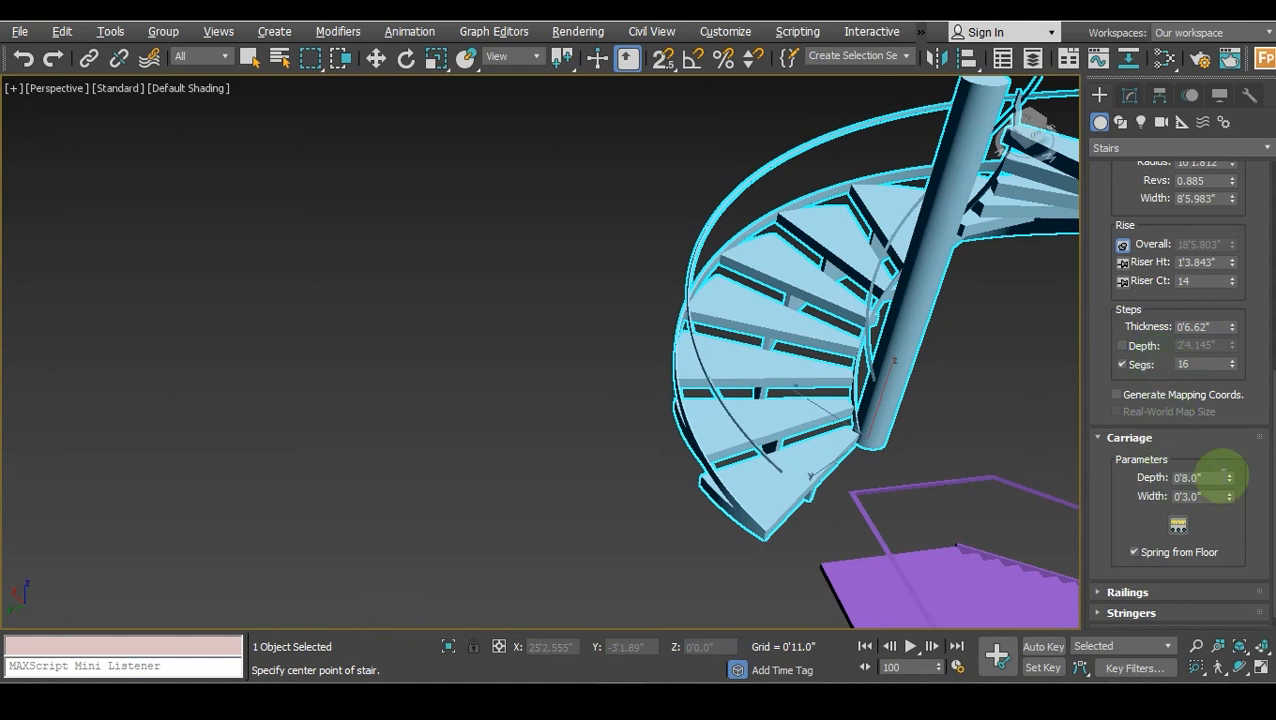
drag(1227, 477, 1230, 437)
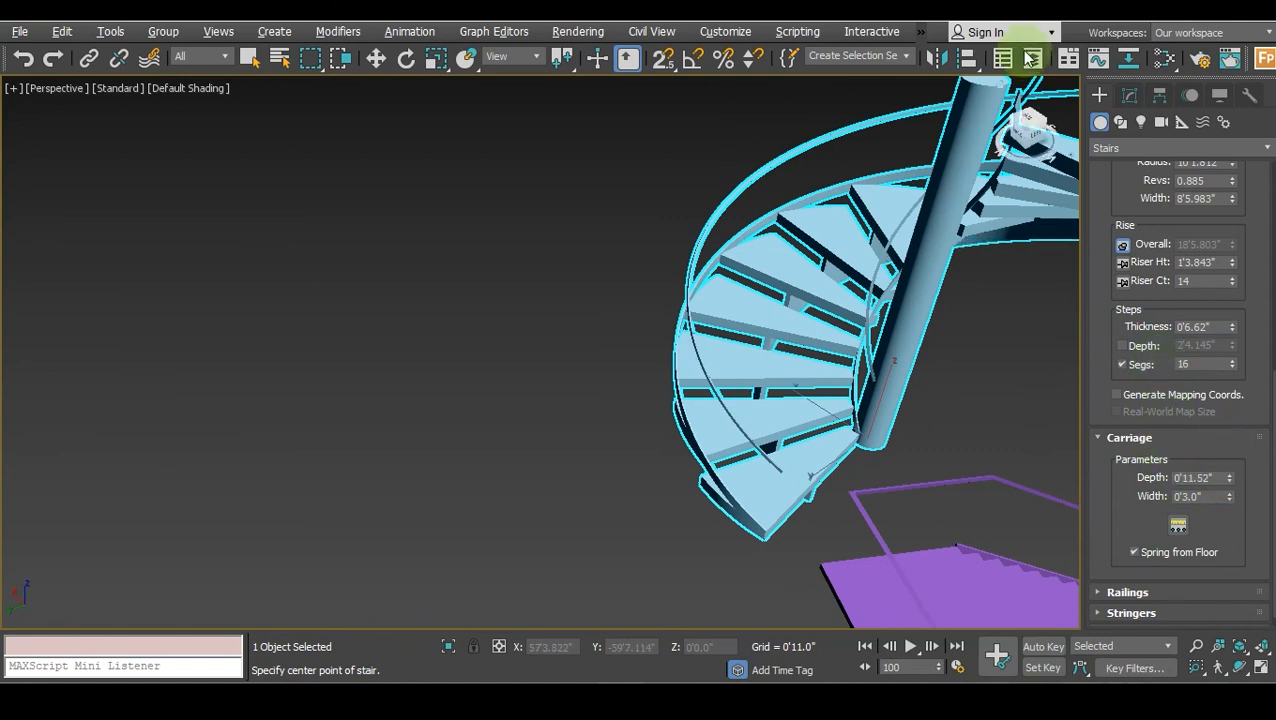
Increase the spiral stair's carriage depth to about 1'6.023" and its width to about 1'1.14".
drag(1032, 124, 840, 88)
scroll(1048, 250, up, 5)
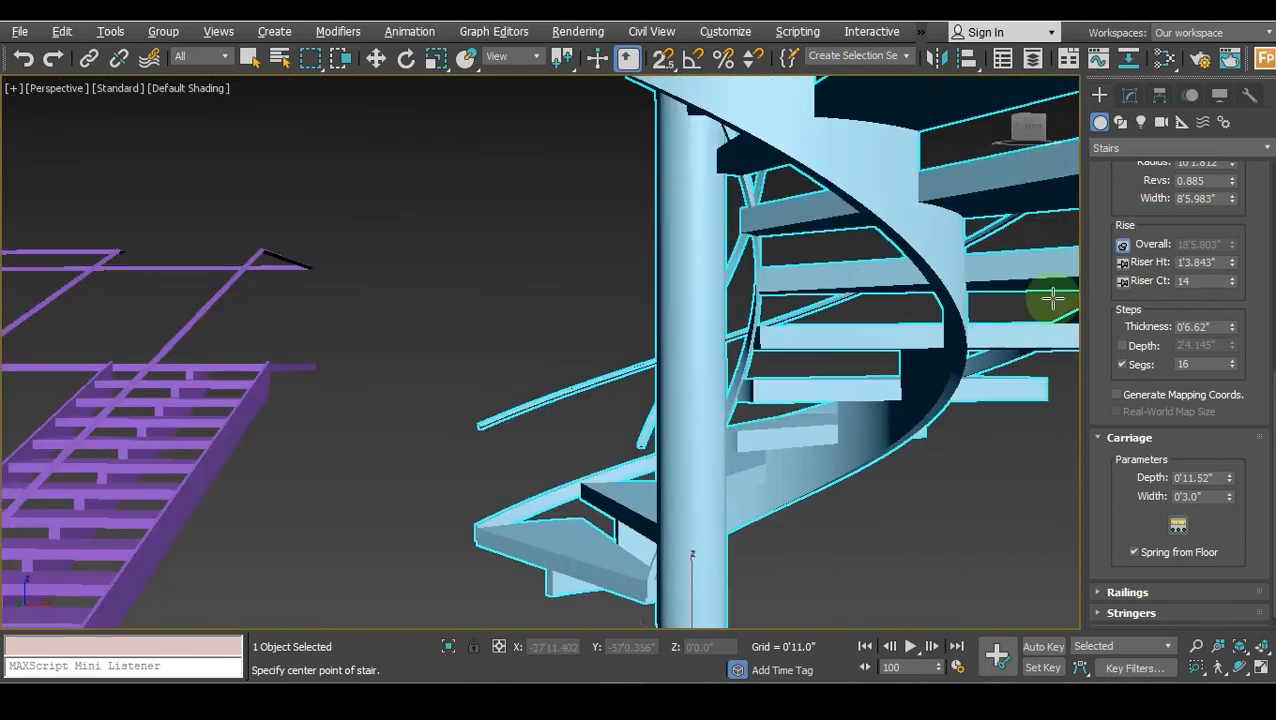
drag(1230, 482, 1242, 179)
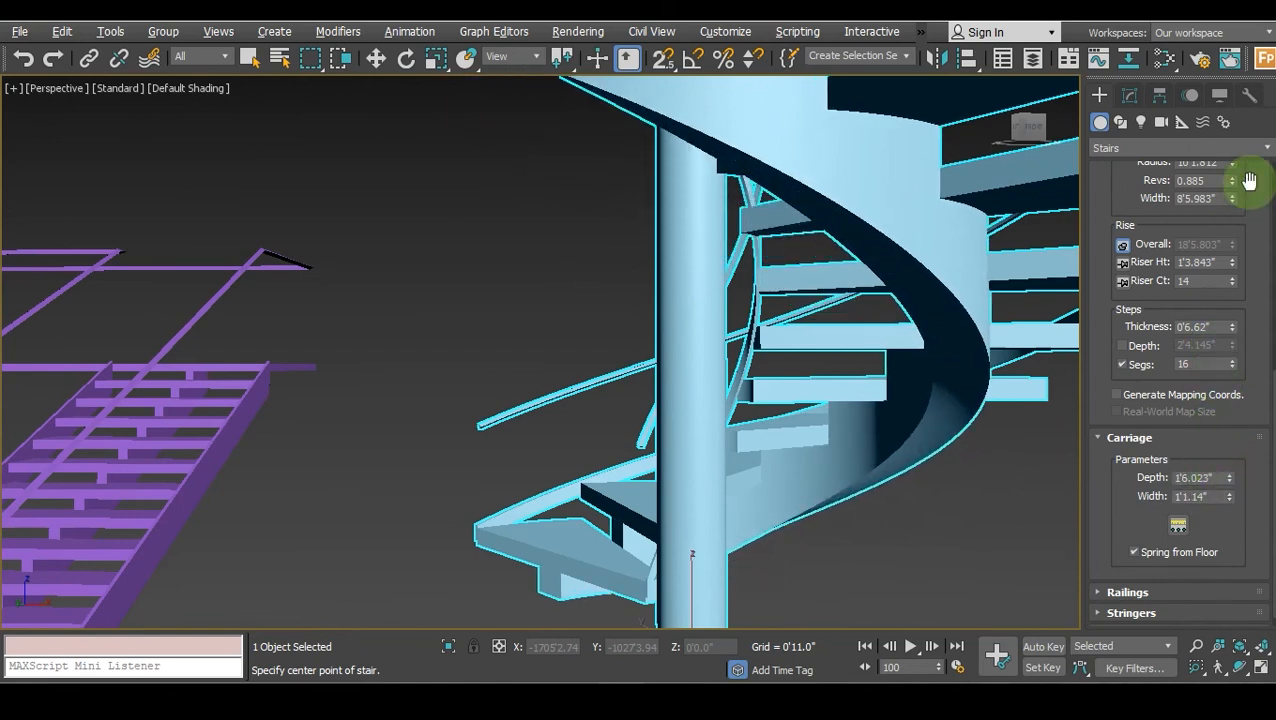
Check the carriage spacing settings, and turn the carriage's Spring from Floor option off and on again to compare the stair's base.
click(1182, 527)
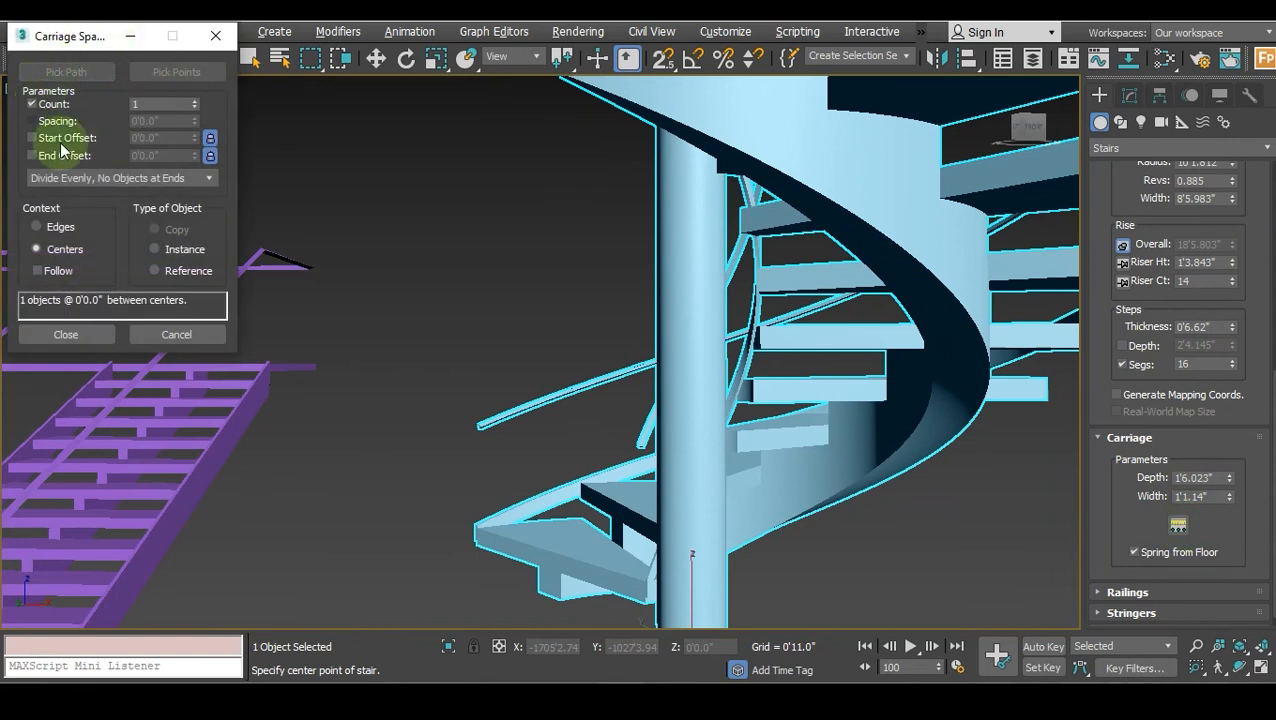
click(221, 41)
middle_drag(690, 442, 641, 337)
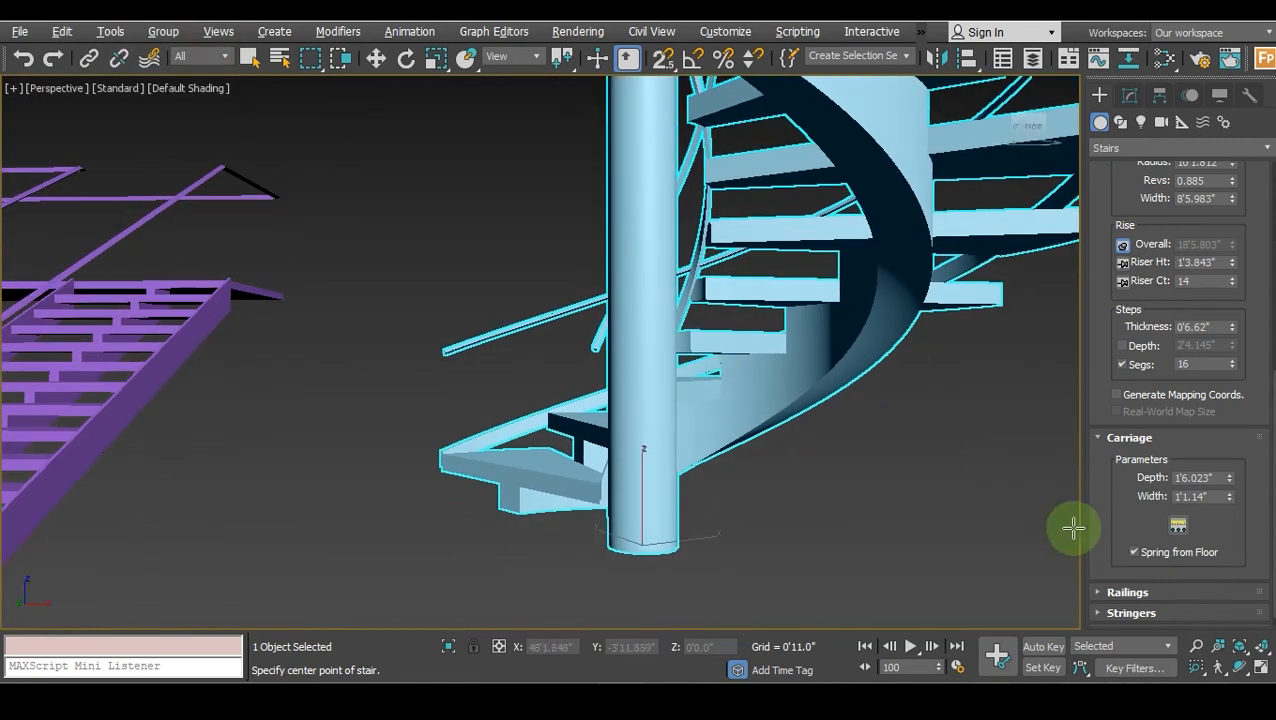
click(1142, 556)
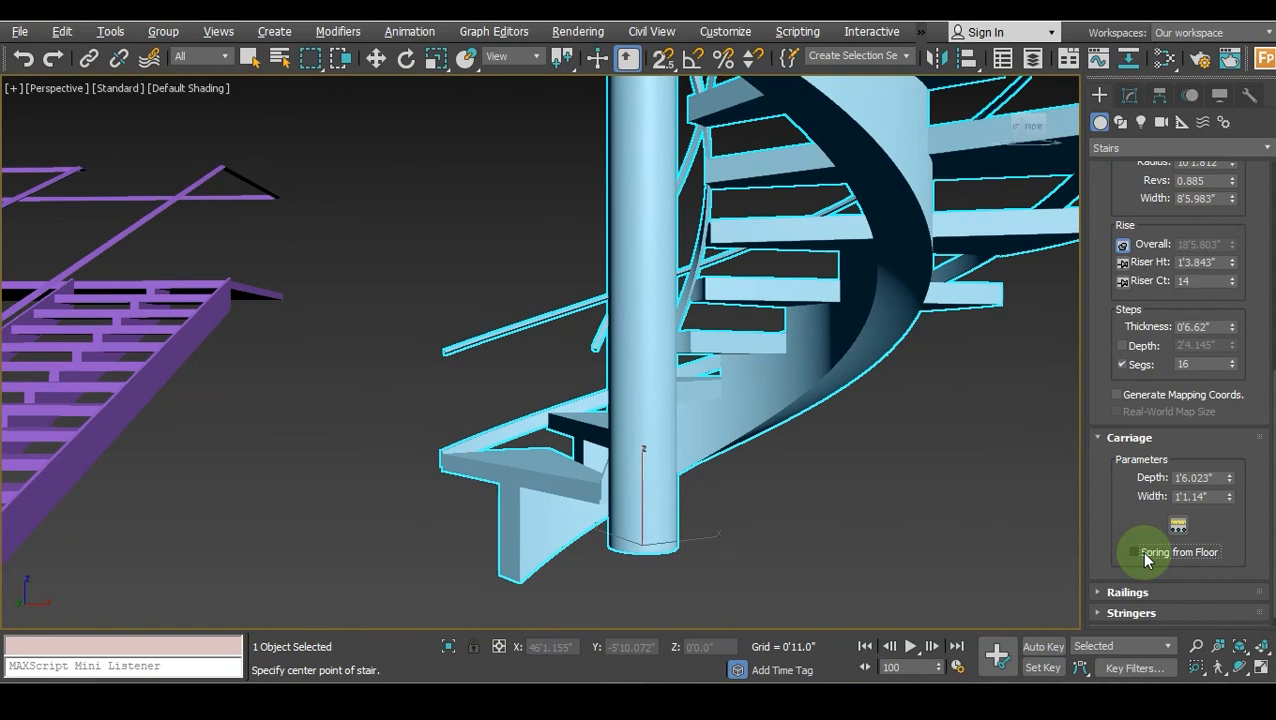
click(1142, 556)
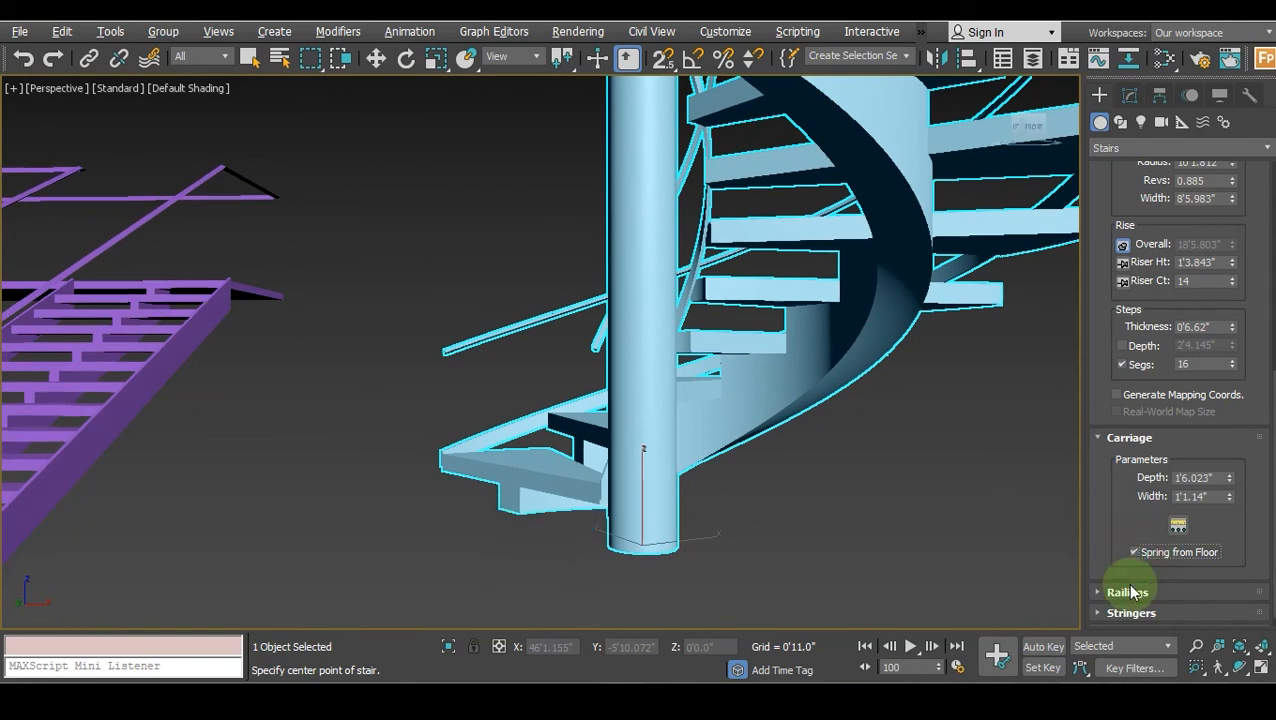
Show the spiral stair's railing parameters and examine its handrails from a view of the whole stair.
click(1128, 593)
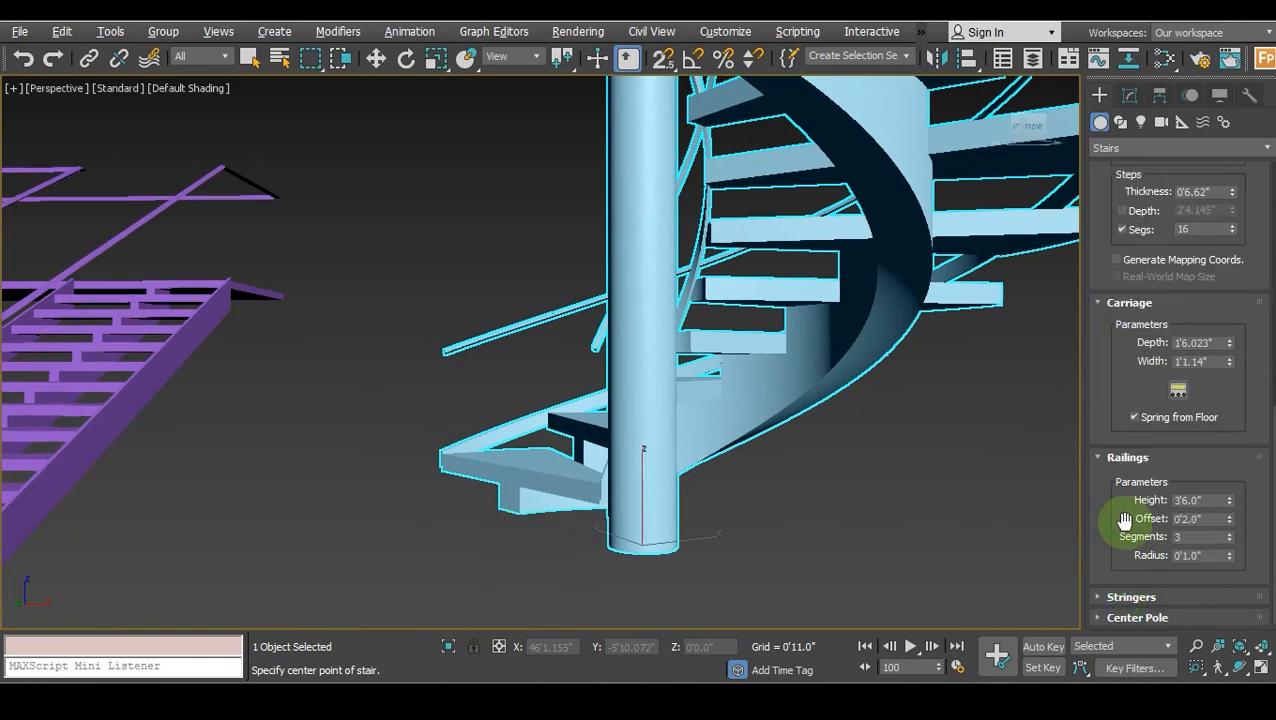
scroll(980, 460, down, 5)
alt+middle_drag(960, 450, 817, 512)
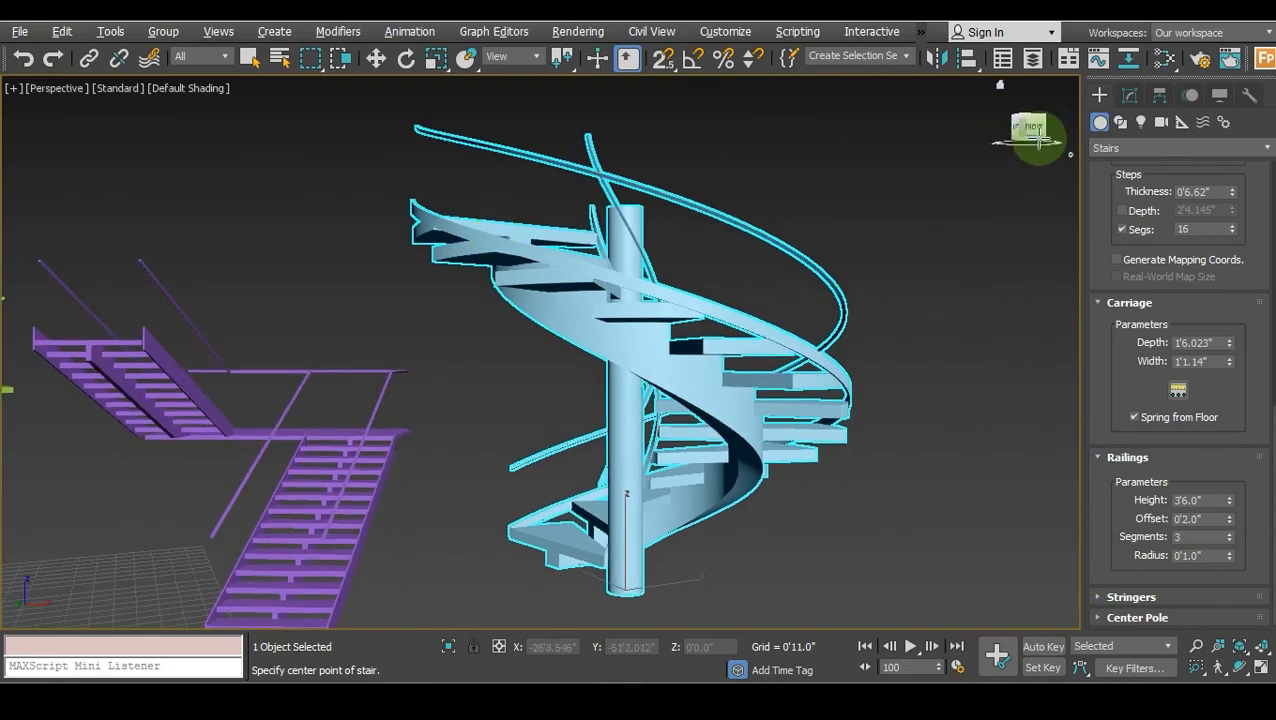
Set the spiral stair's stringer depth to about 1'1.68", width to about 0'5.09" and offset to 0'0.0".
click(1125, 597)
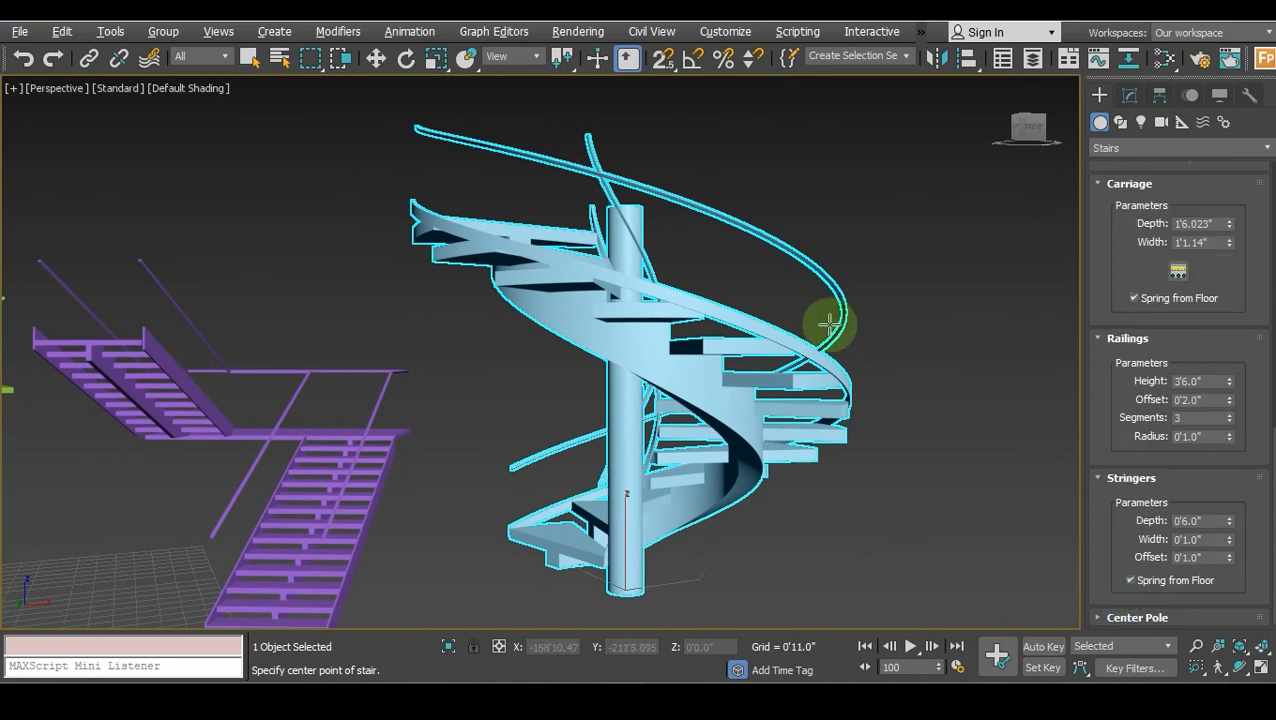
drag(1040, 122, 1024, 130)
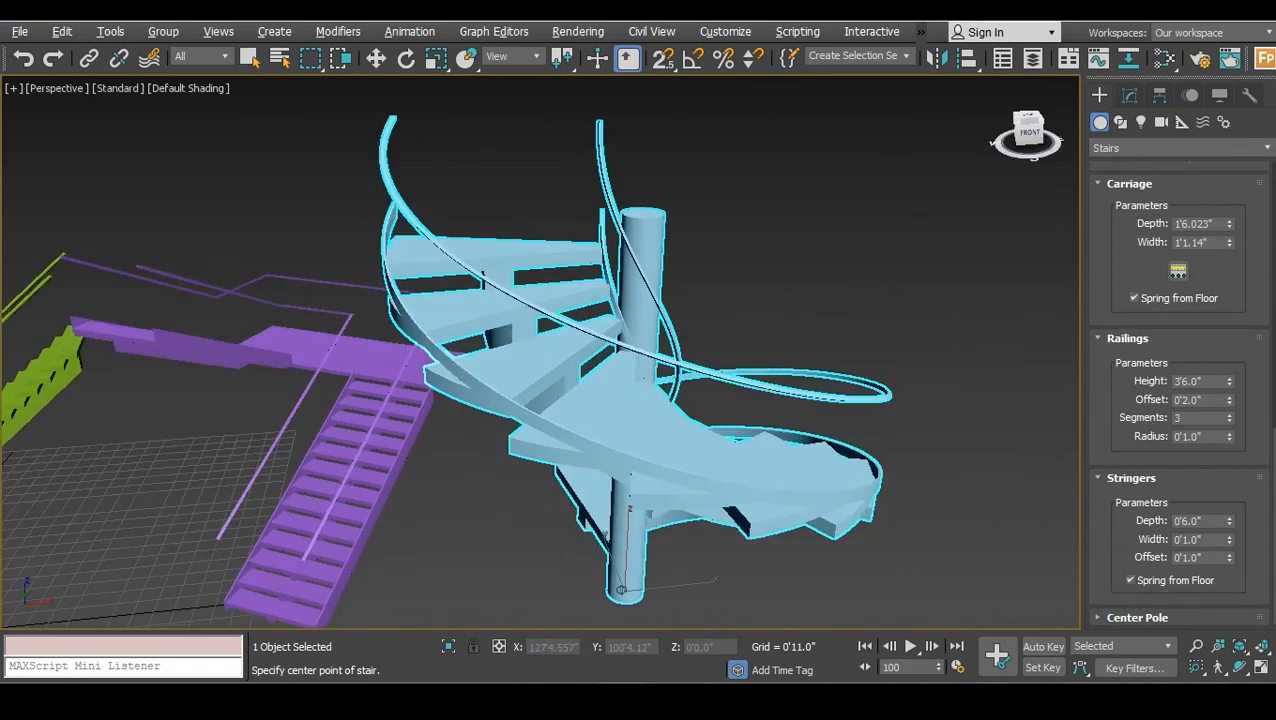
drag(1228, 528, 1230, 342)
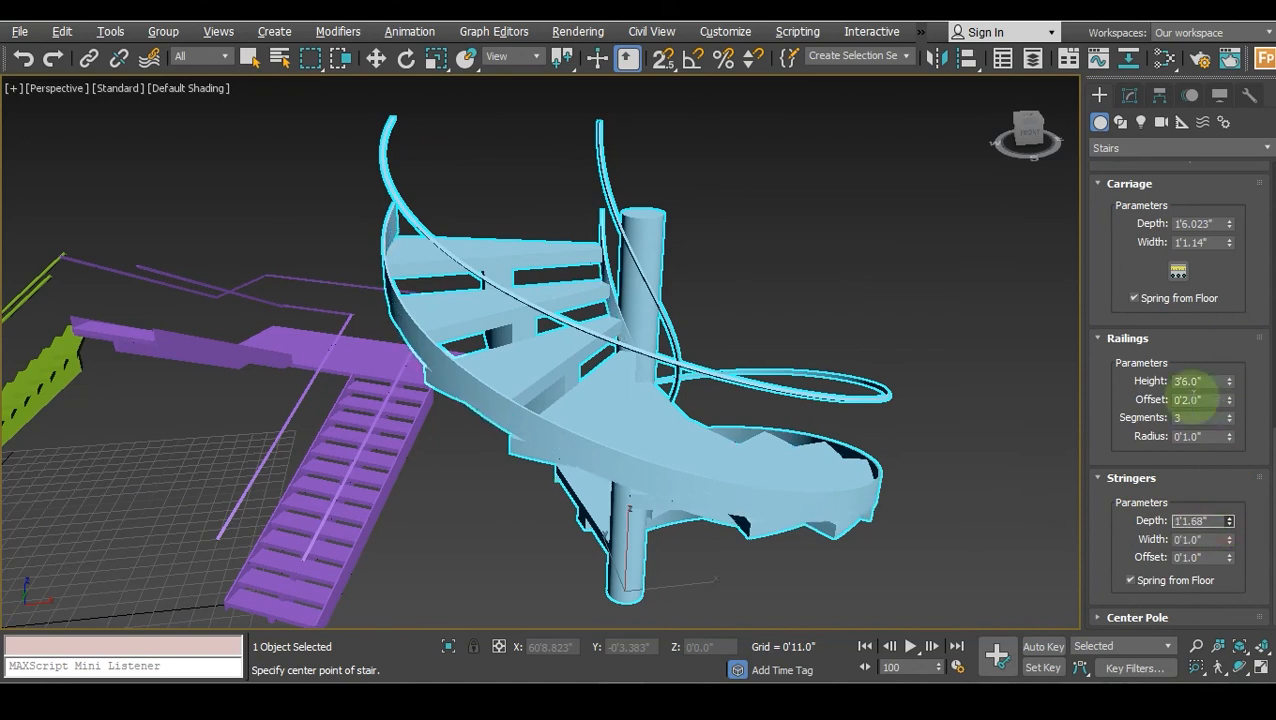
drag(1230, 545, 400, 226)
scroll(400, 226, up, 4)
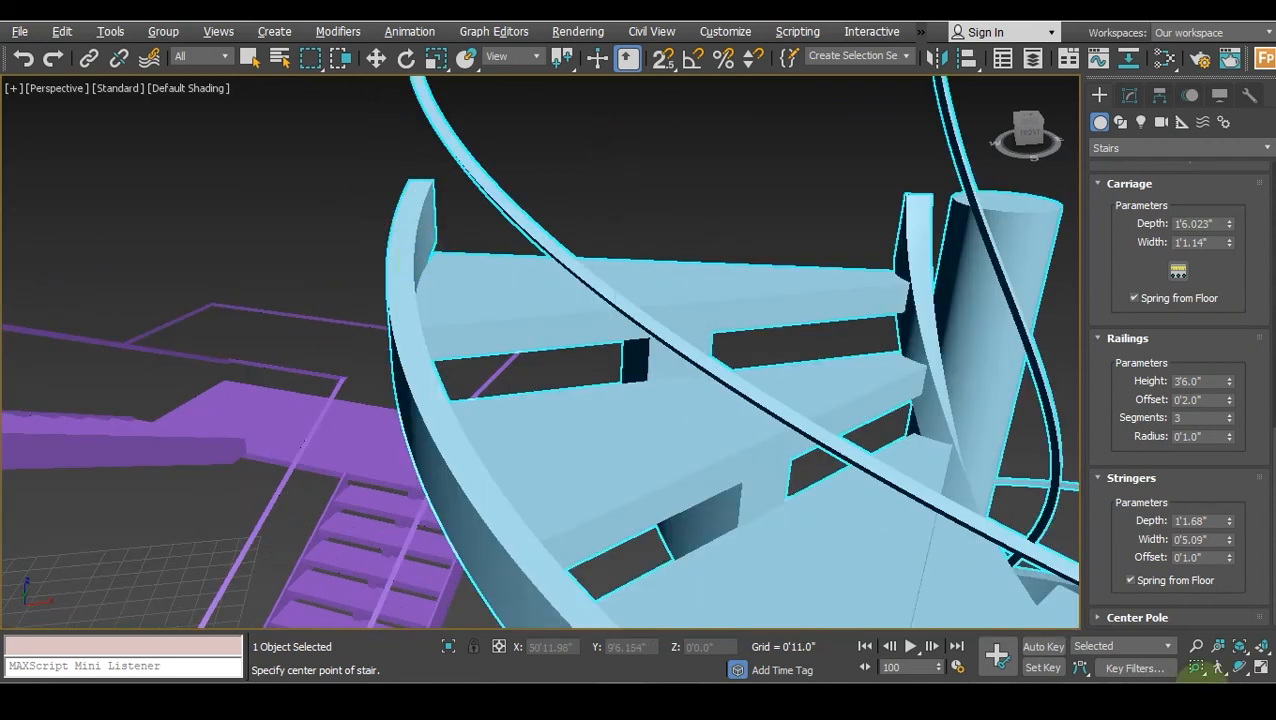
drag(1232, 557, 1180, 528)
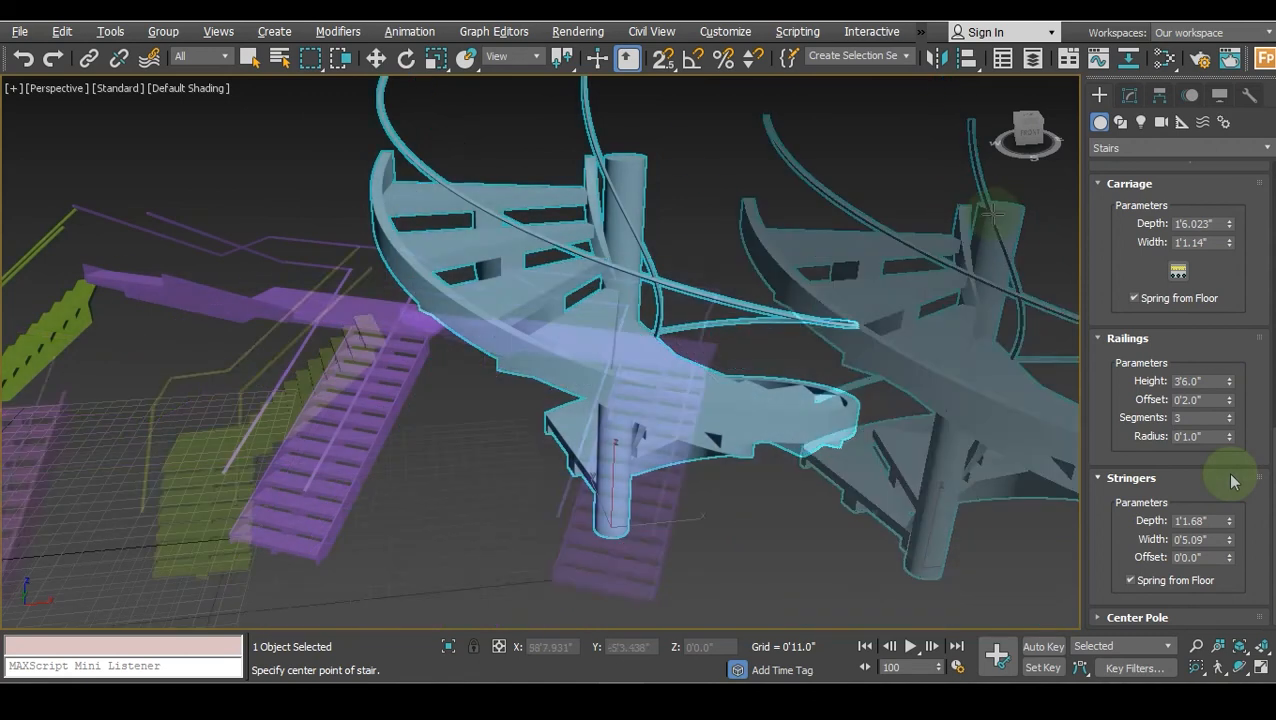
Enlarge the spiral stair's center pole radius to about 2'1.8" and raise its segments to 90 for a smooth surface.
click(1130, 618)
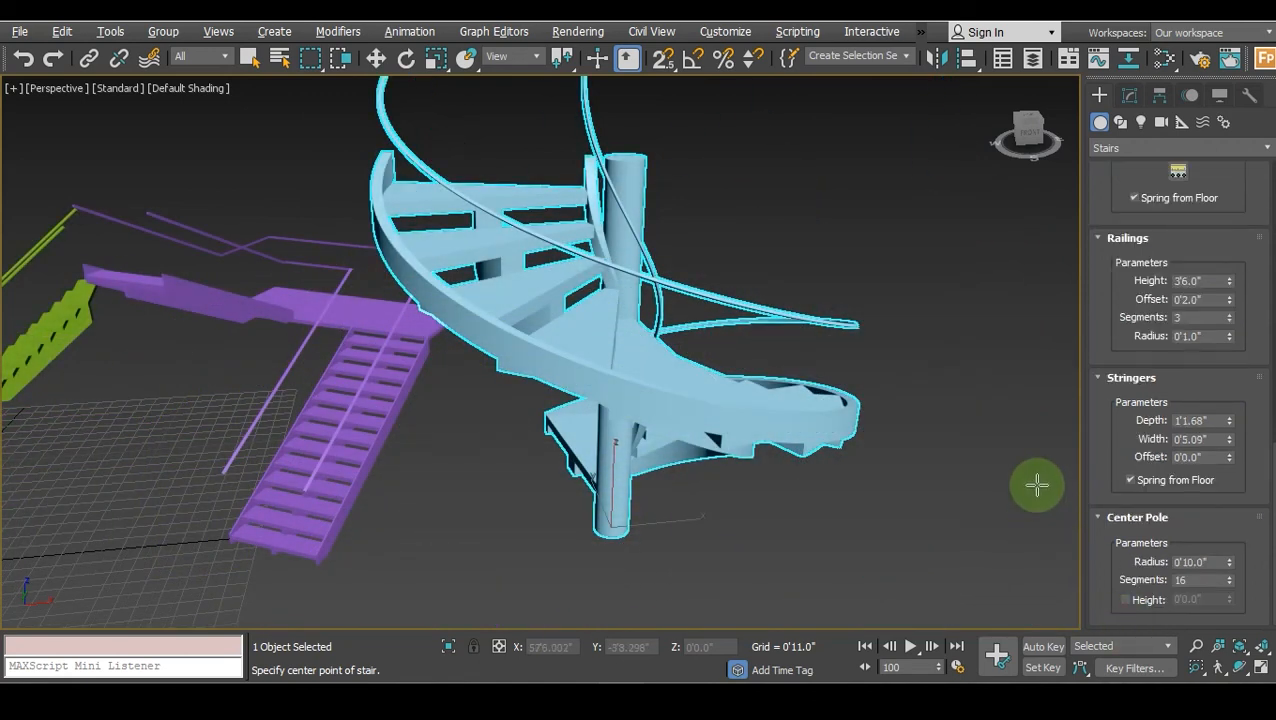
drag(1025, 137, 1058, 130)
middle_drag(758, 299, 675, 222)
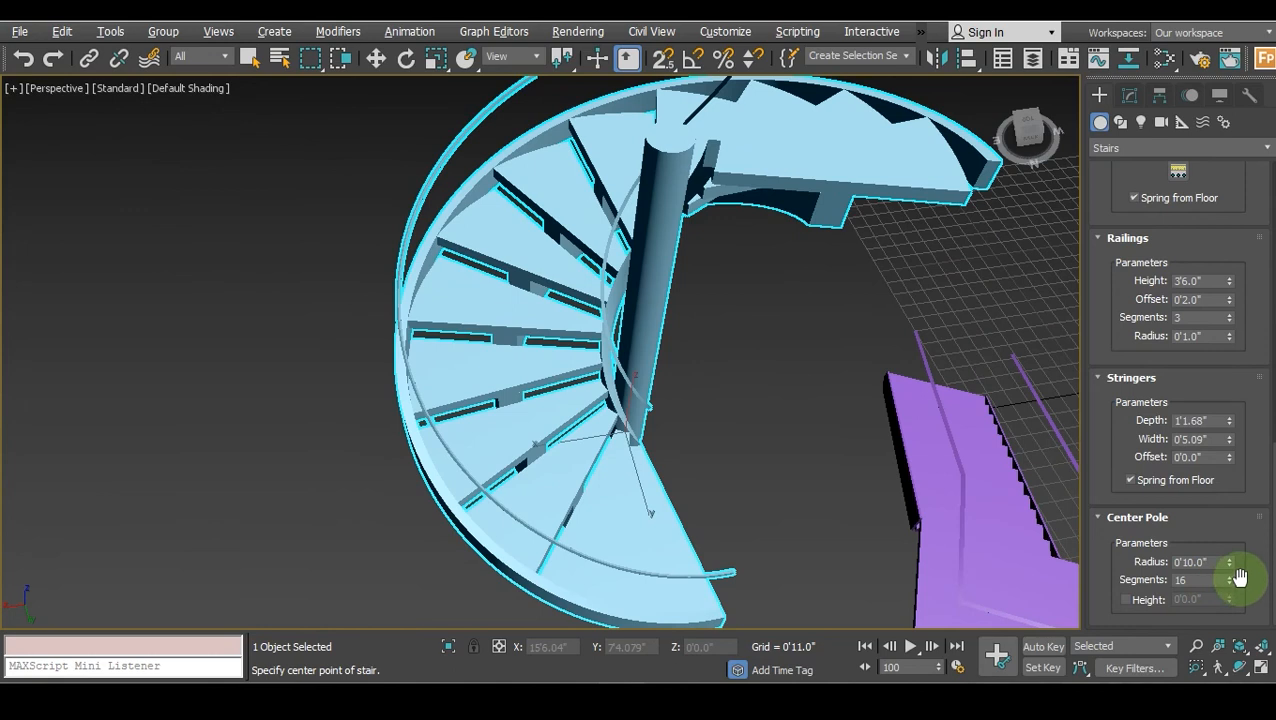
drag(1234, 566, 1236, 415)
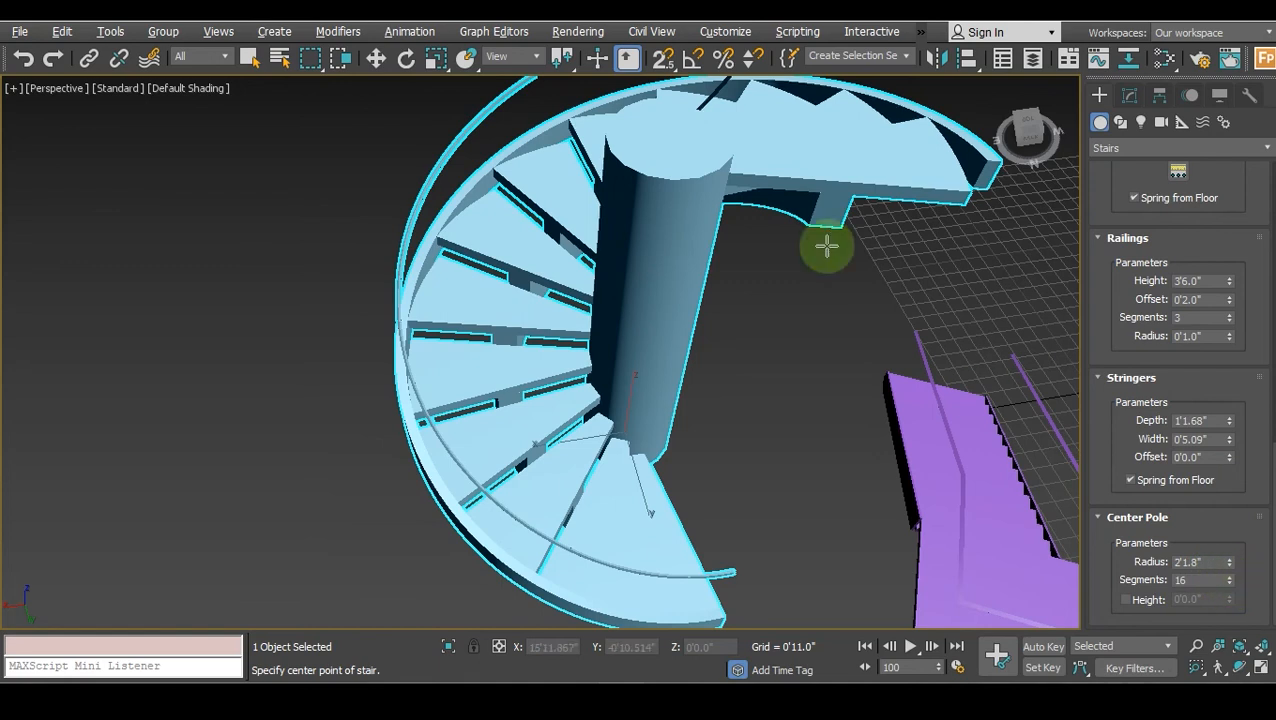
scroll(692, 122, up, 5)
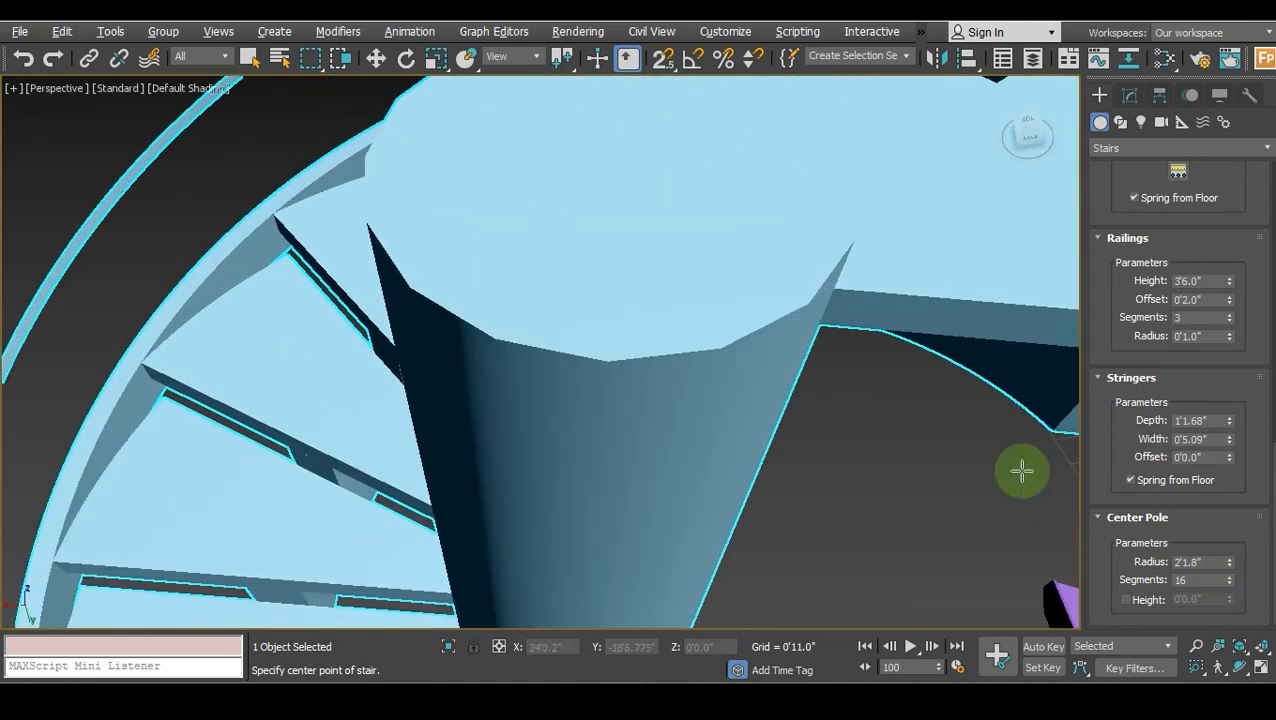
drag(1232, 588, 1236, 515)
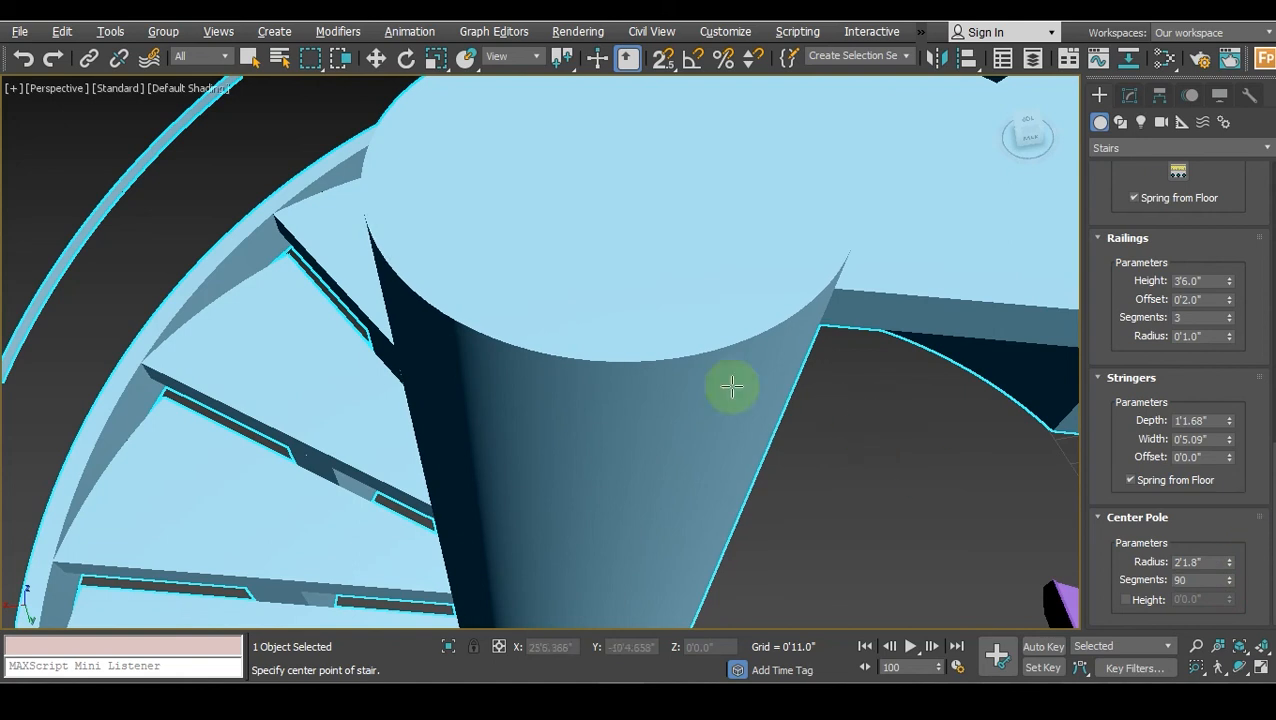
Enable a custom center pole height, try about 30'10.41", and lower it to about 24'0.92".
scroll(735, 390, down, 5)
middle_drag(775, 456, 721, 355)
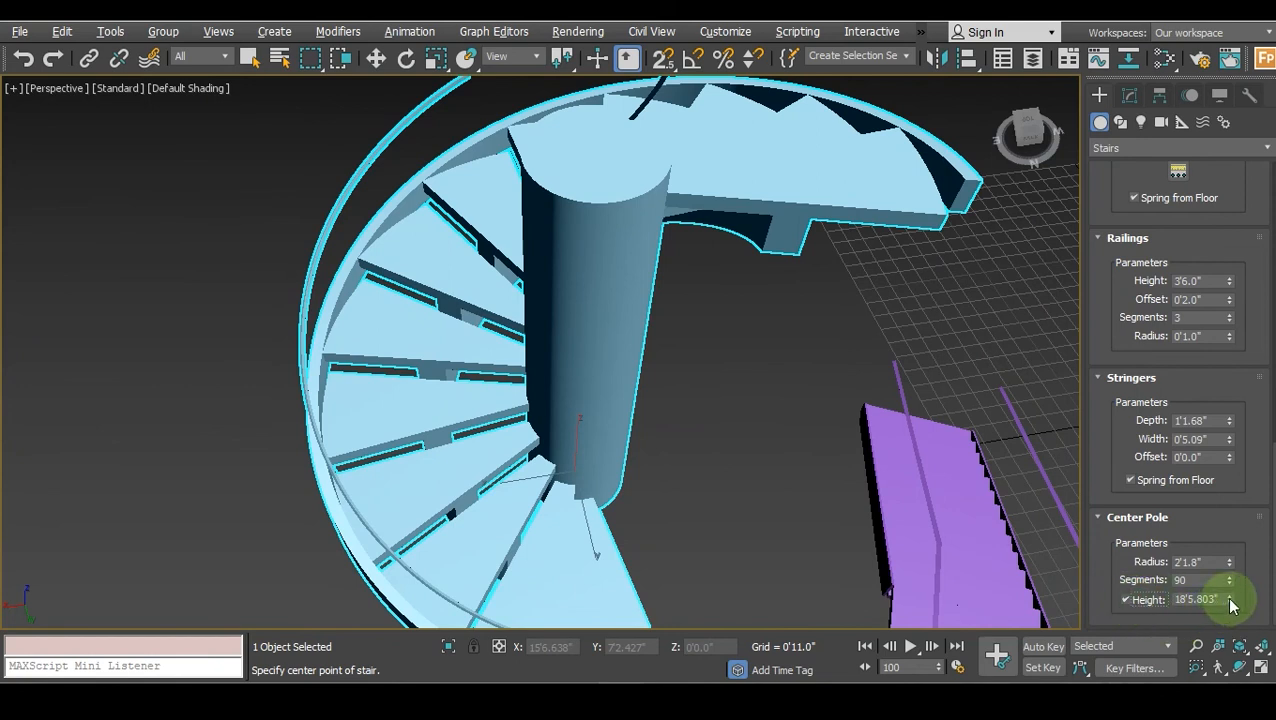
drag(1232, 605, 1225, 541)
scroll(820, 270, down, 5)
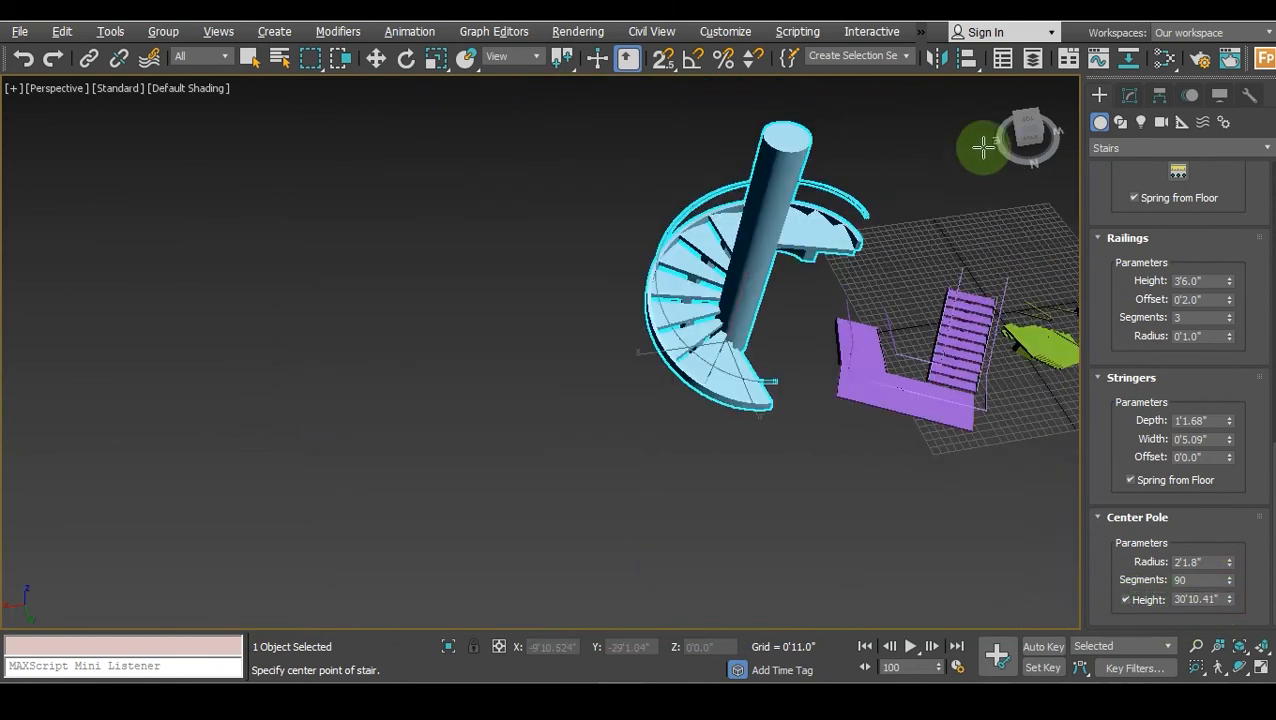
drag(1025, 133, 777, 222)
mouse_move(1230, 600)
mouse_down()
mouse_move(1232, 575)
mouse_move(1239, 618)
mouse_up()
Collapse the spiral stair's name and color, general, carriage, railing, stringer and center pole parameter sections.
scroll(1247, 544, up, 3)
scroll(1260, 364, up, 10)
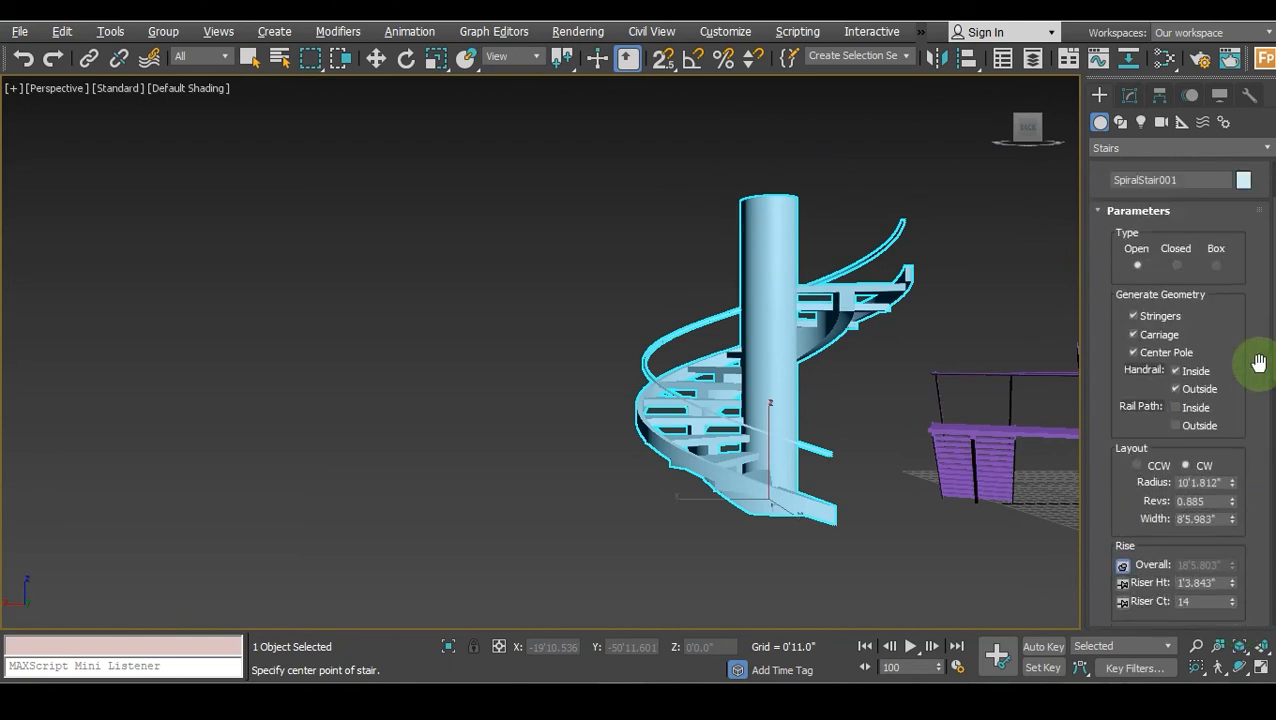
scroll(1258, 364, up, 3)
click(1100, 309)
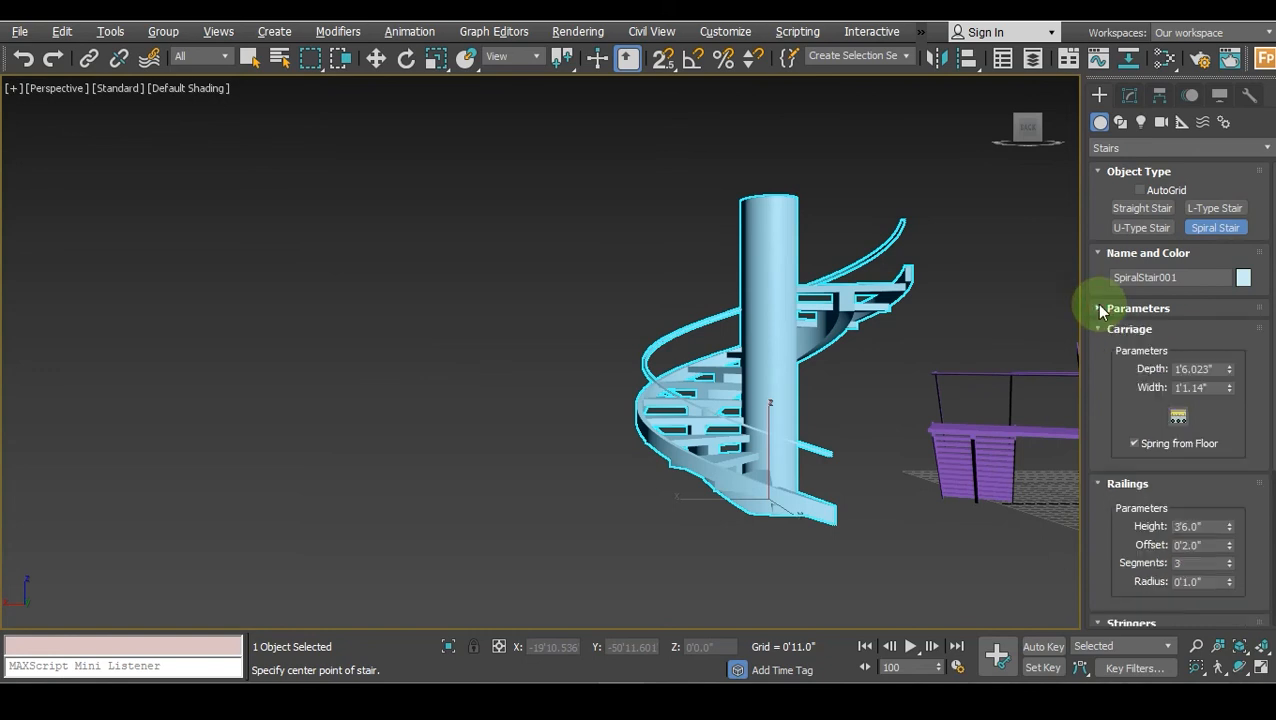
click(1099, 330)
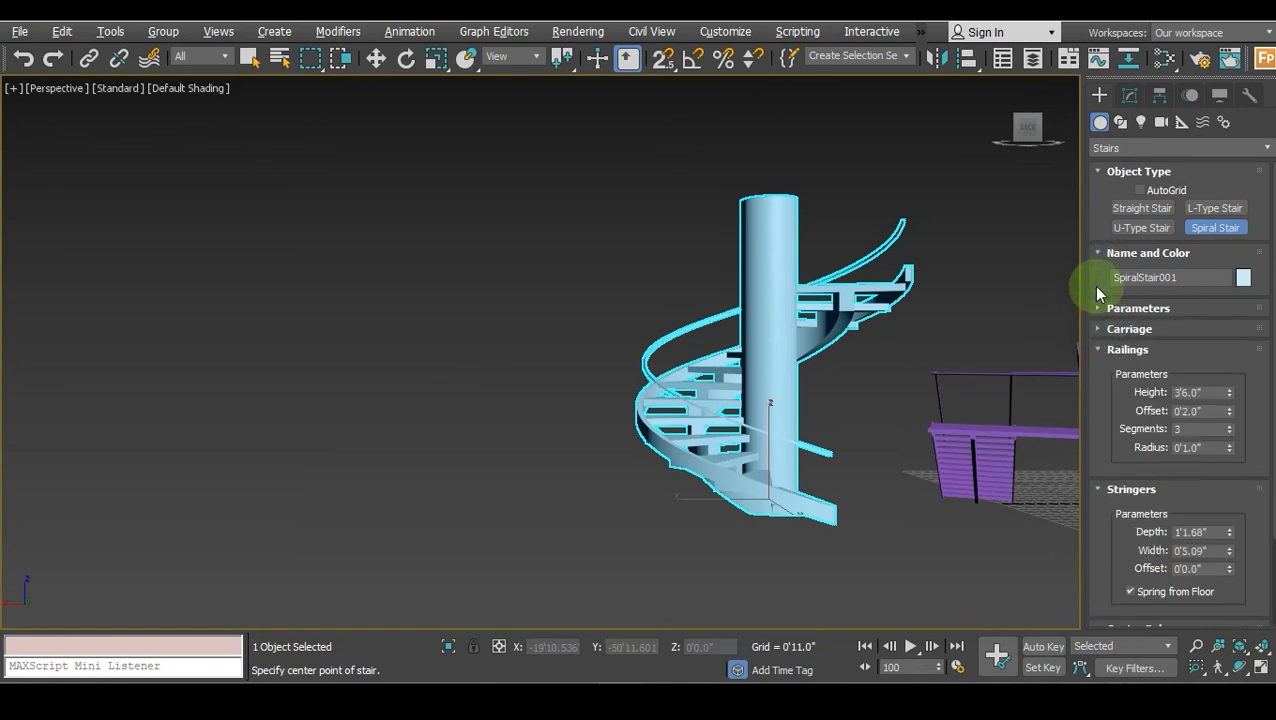
click(1097, 349)
click(1097, 254)
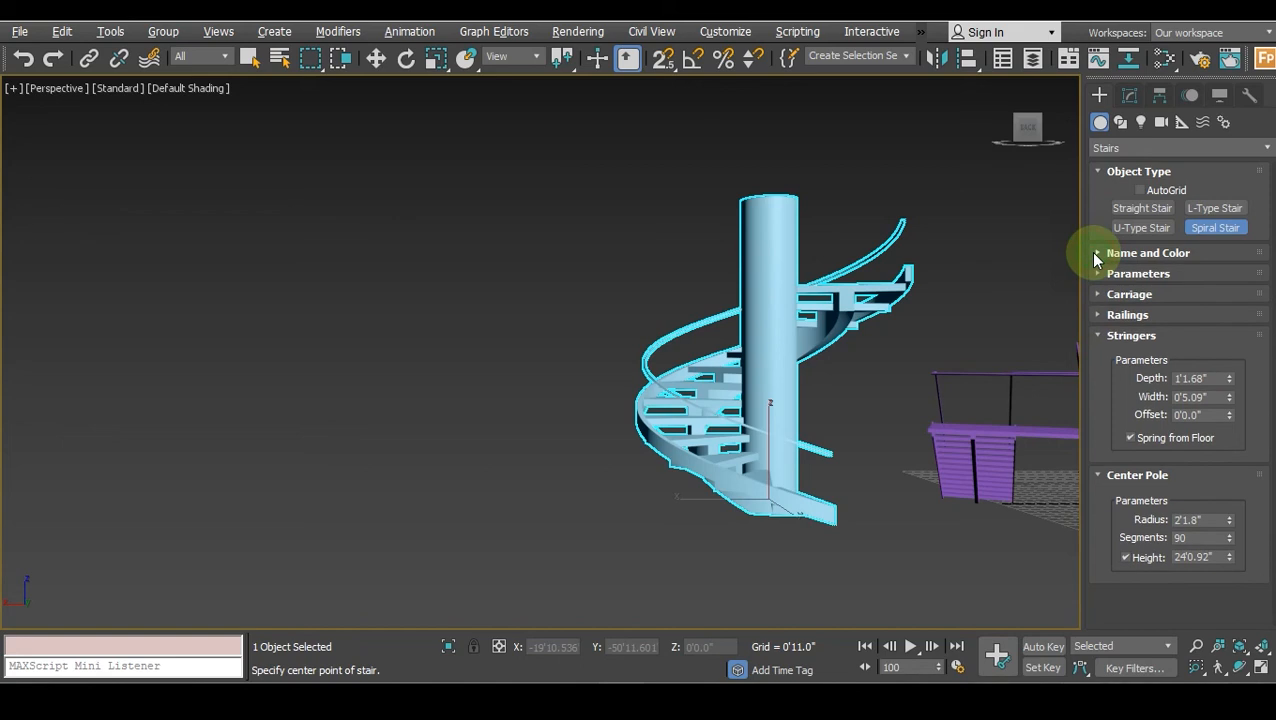
click(1099, 334)
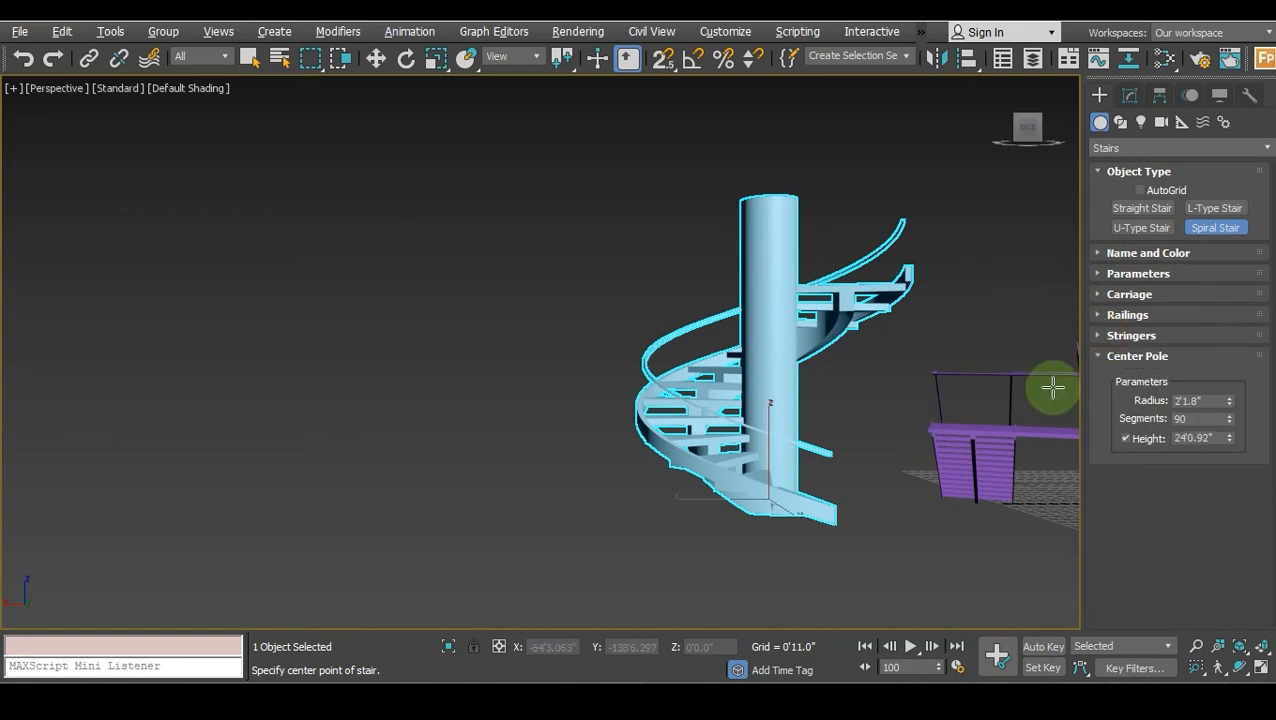
click(1103, 357)
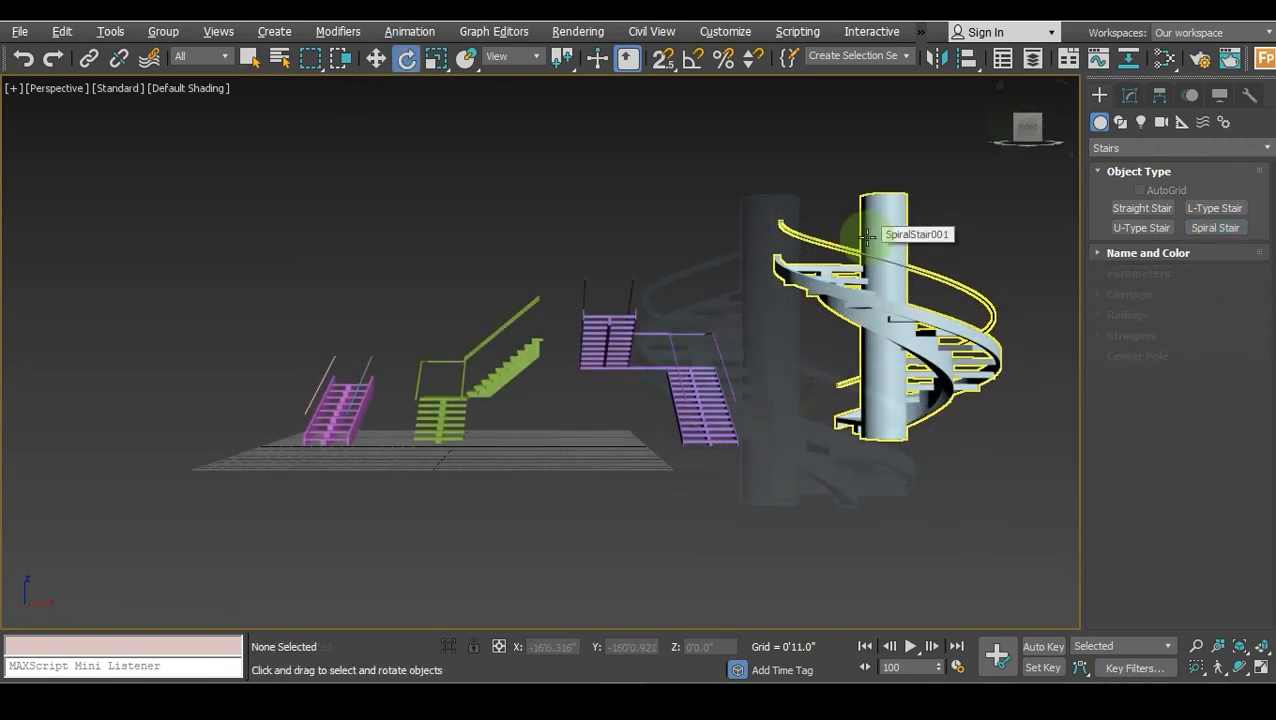
Compare the straight, L-type, U-type and spiral stairs side by side in perspective and in the Top view.
click(314, 236)
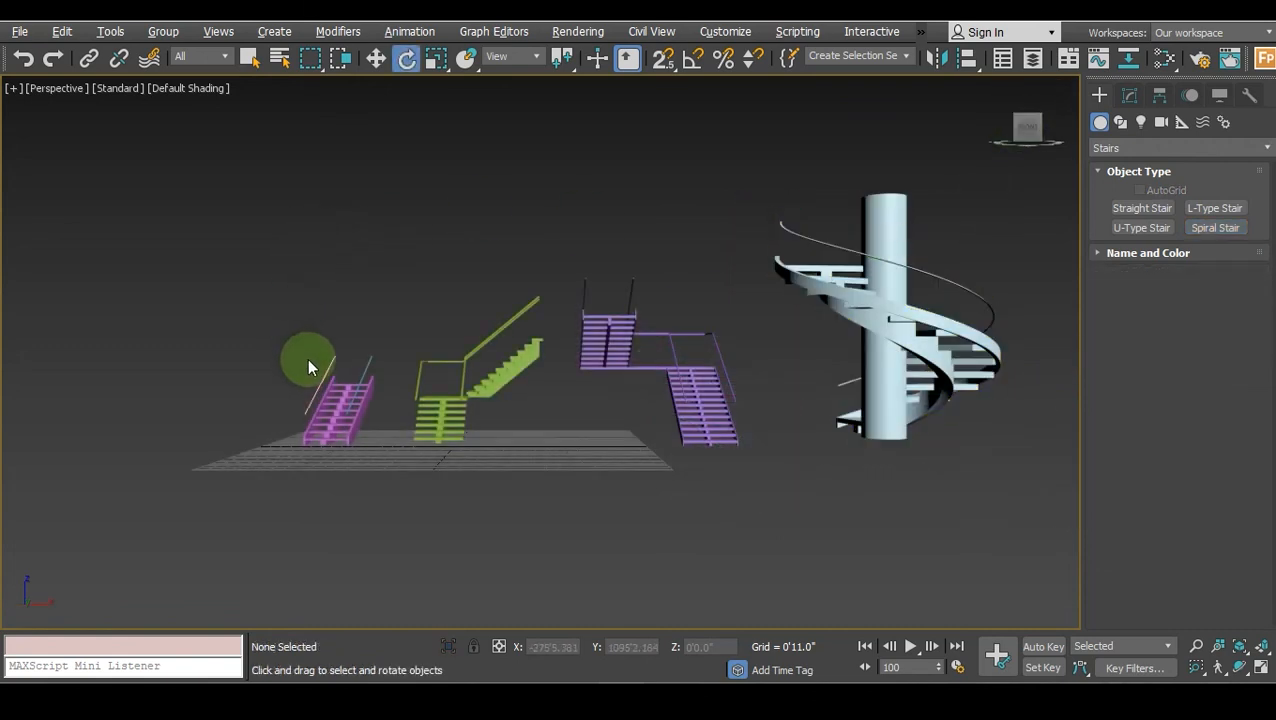
scroll(307, 358, up, 3)
scroll(785, 416, down, 4)
middle_drag(778, 448, 652, 491)
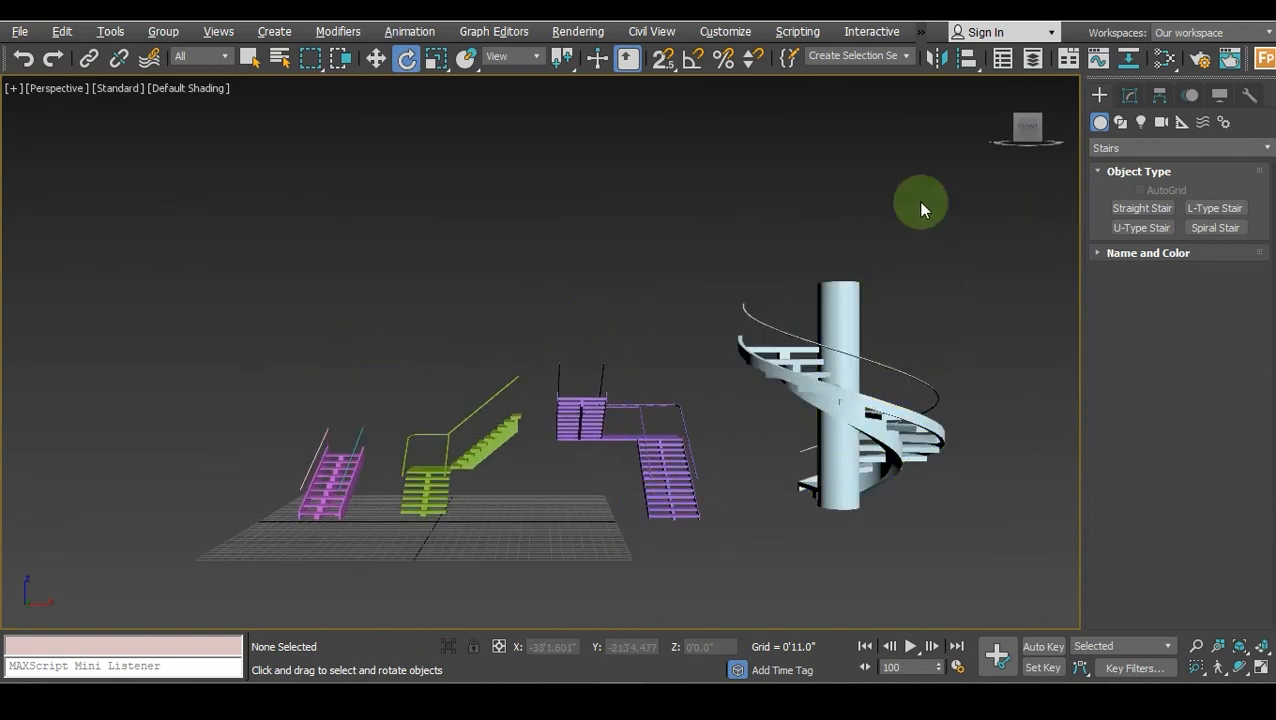
click(1026, 118)
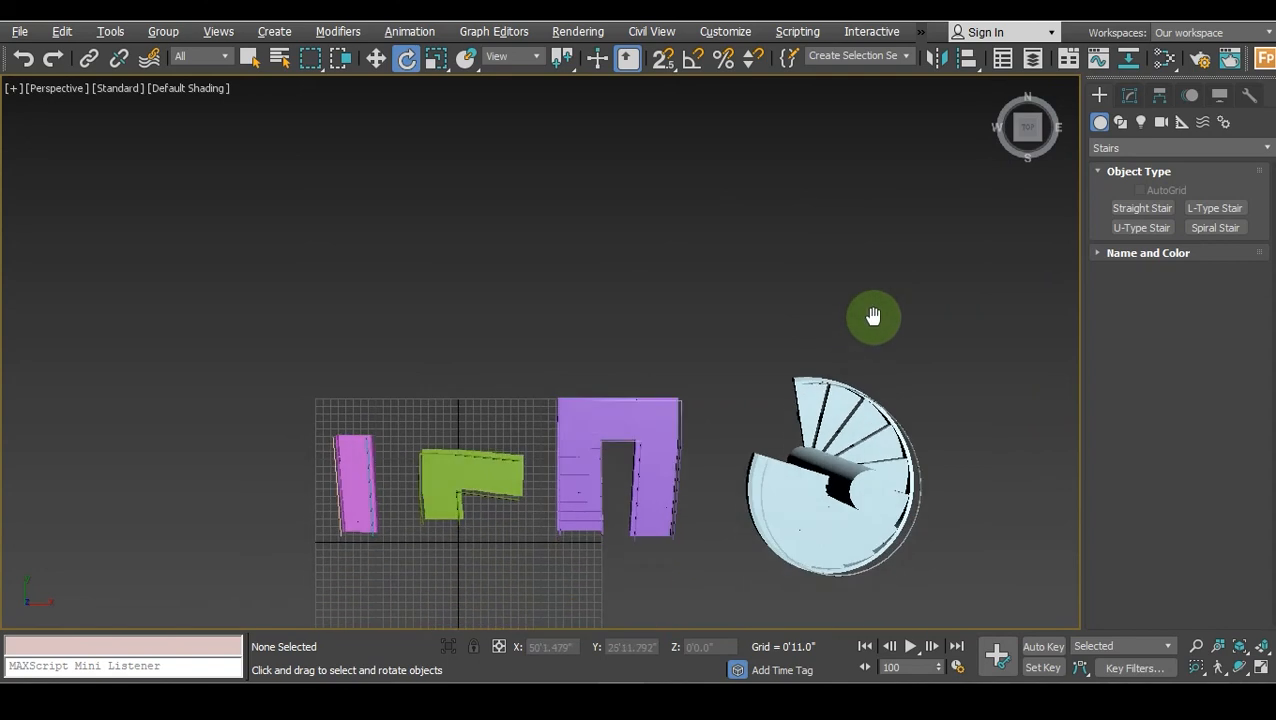
click(46, 88)
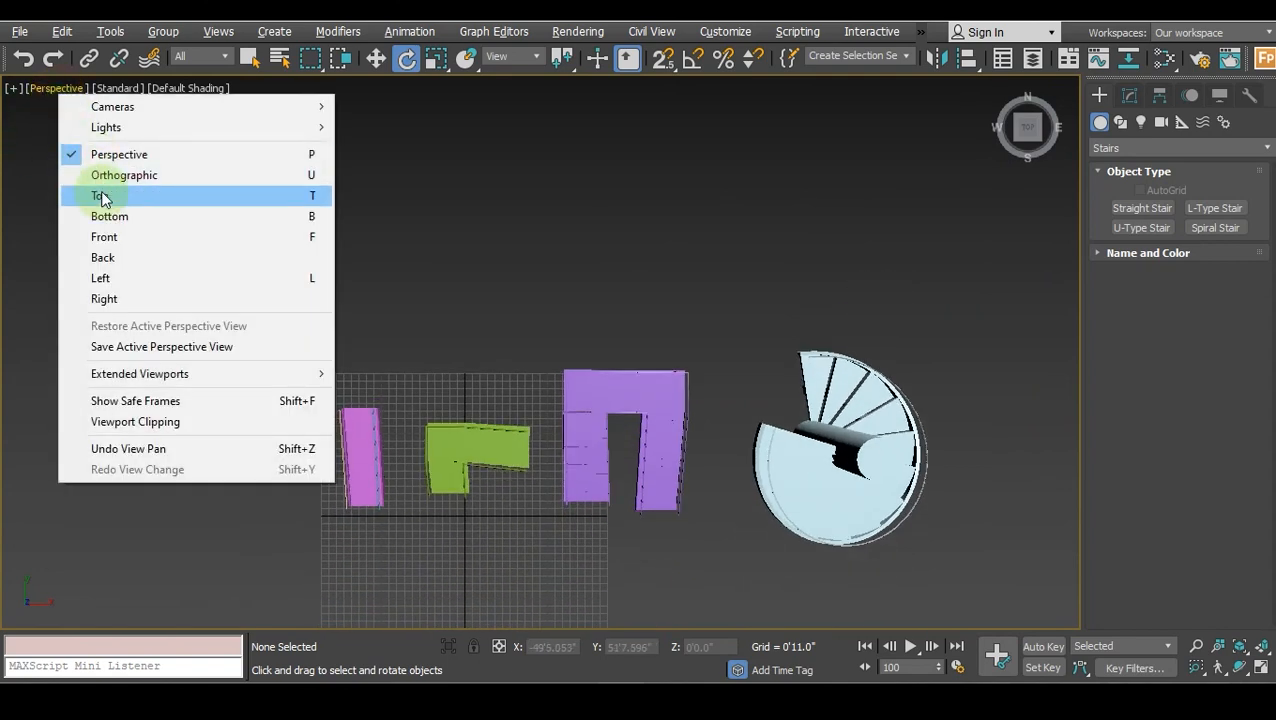
click(103, 195)
scroll(560, 302, down, 3)
scroll(536, 292, down, 2)
middle_drag(464, 342, 333, 390)
middle_drag(748, 269, 576, 304)
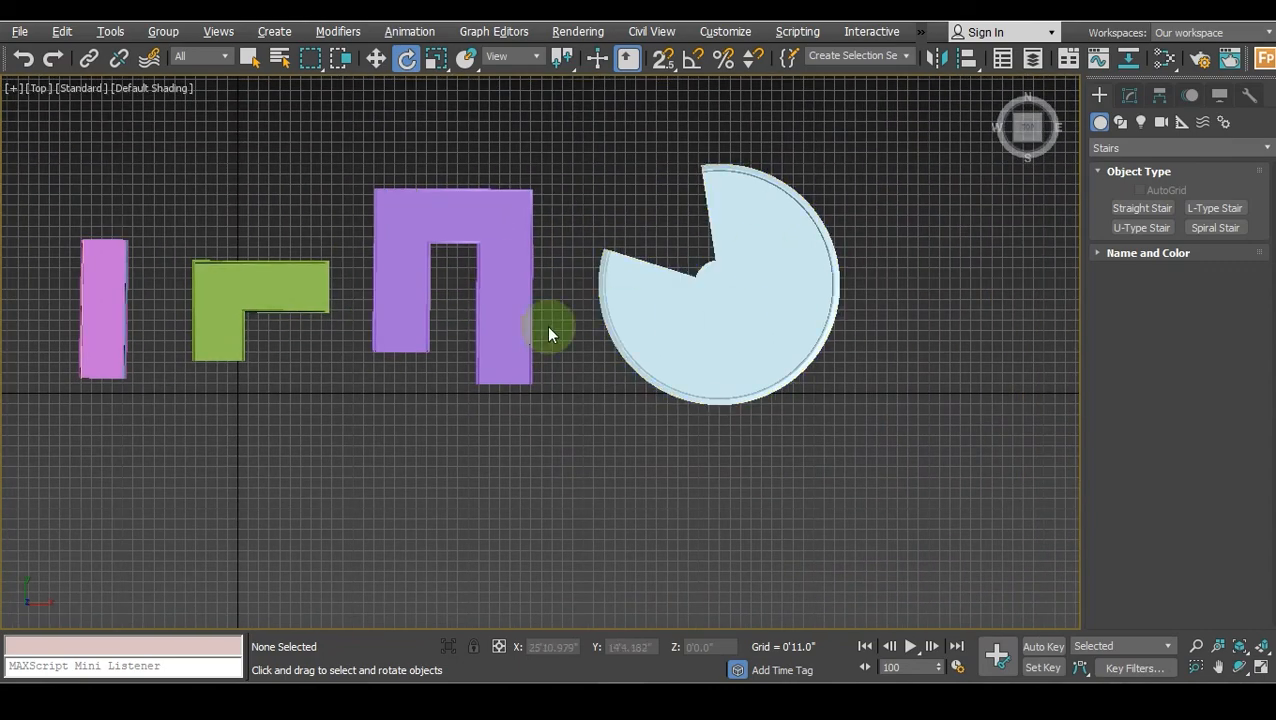
Examine the four stairs from an angled orthographic view and from the front.
drag(1013, 138, 1018, 145)
middle_drag(580, 290, 706, 339)
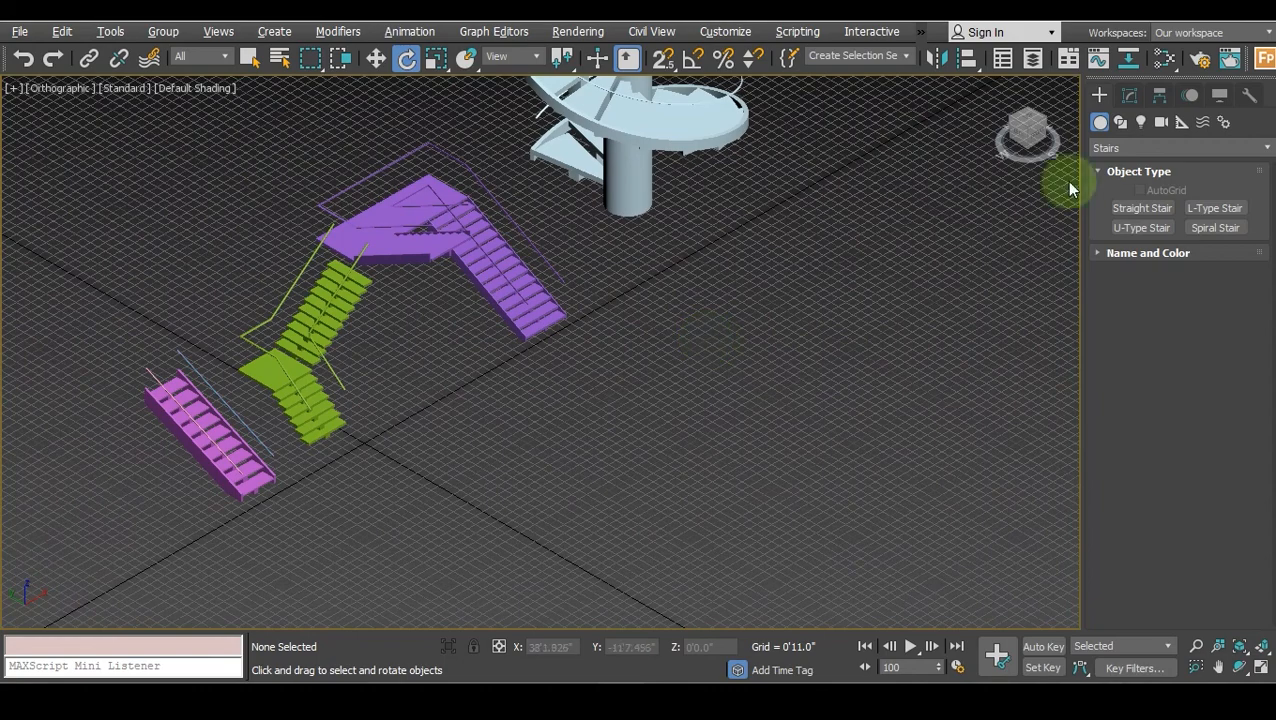
click(1038, 136)
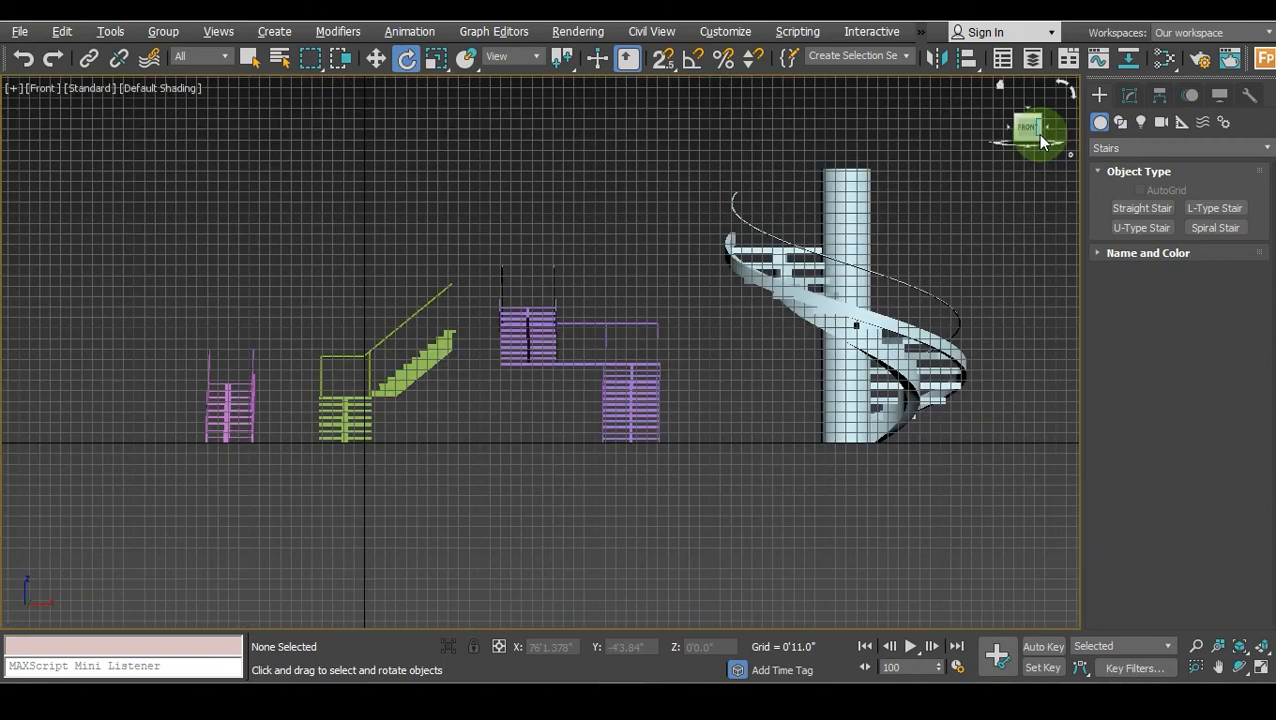